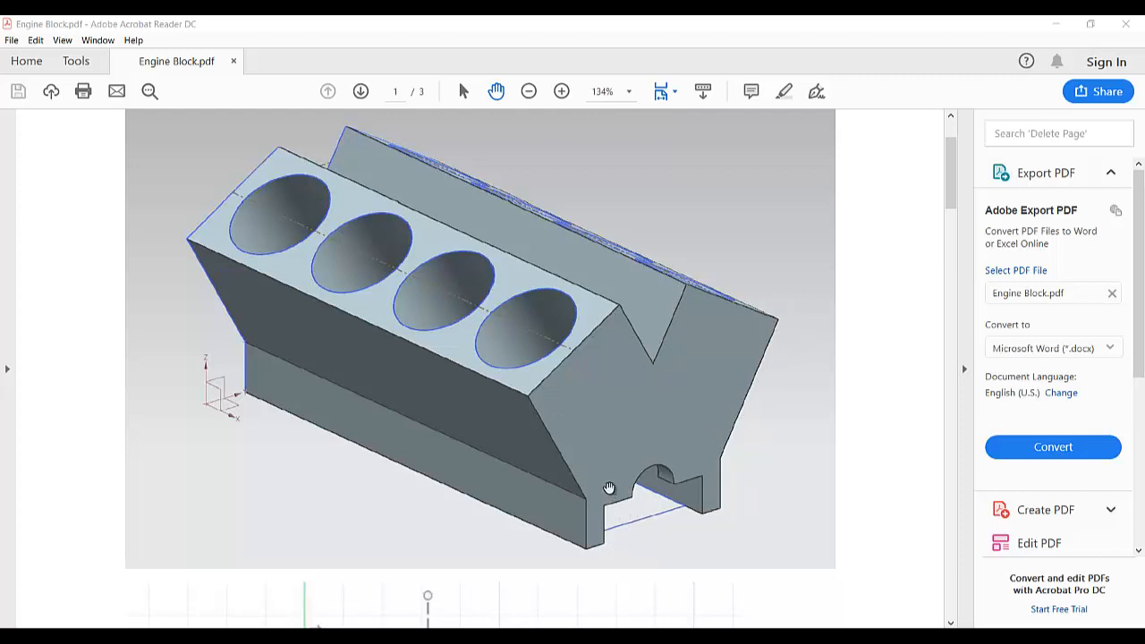
Examine the Engine Block PDF's front-view and top-slant-face sketches, including their dimensions and extrusion depths
scroll(608, 487, down, 10)
scroll(593, 498, up, 2)
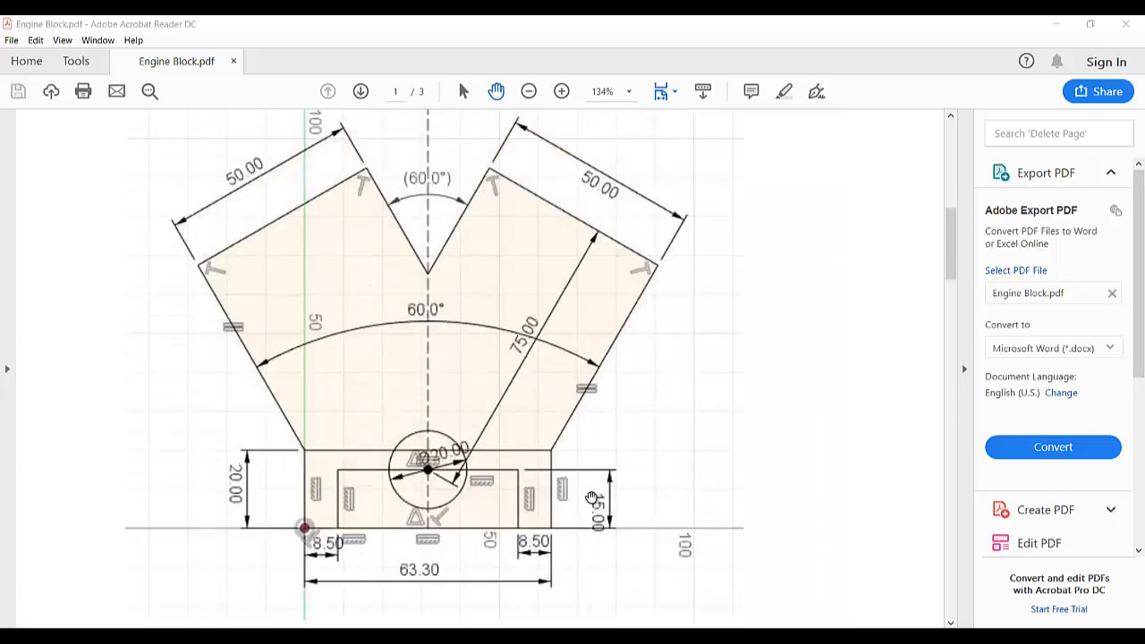
scroll(591, 498, down, 2)
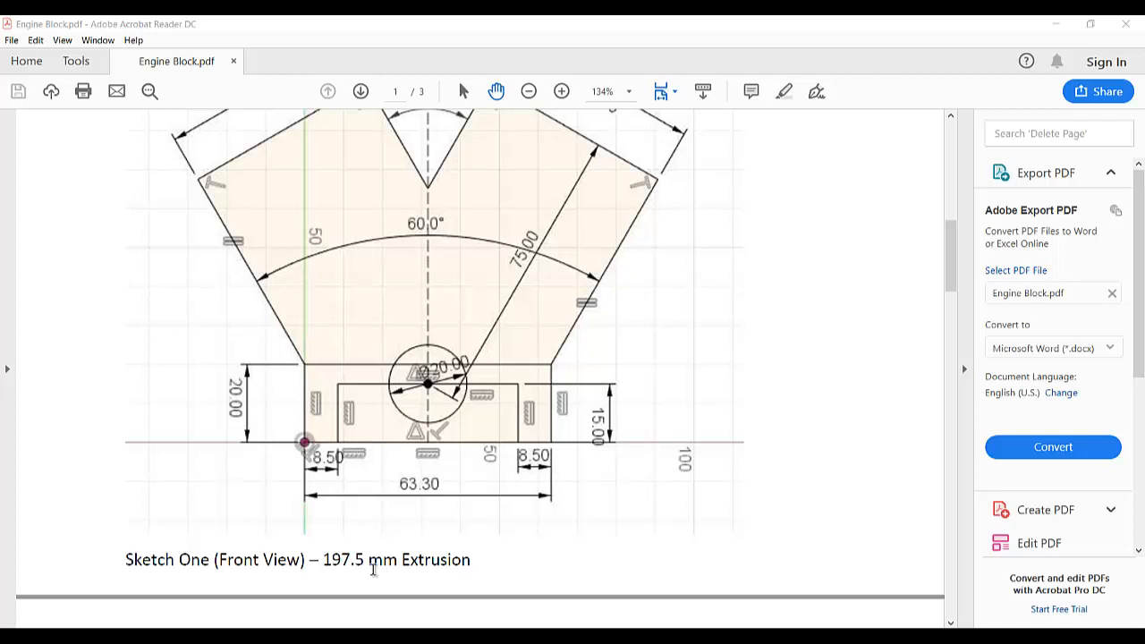
scroll(449, 561, down, 10)
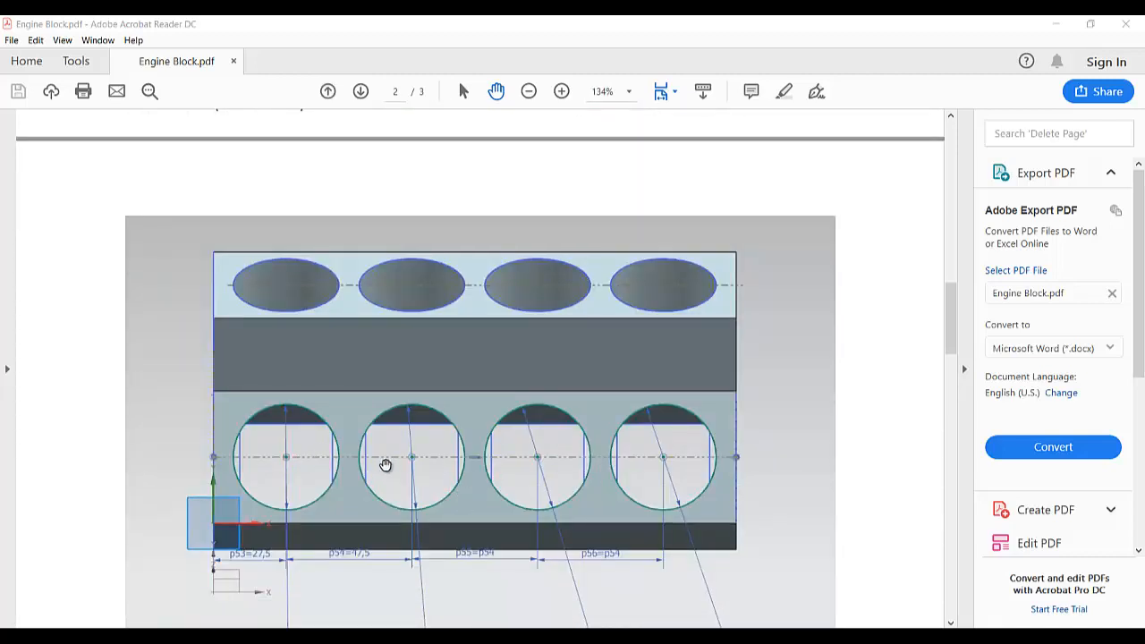
scroll(650, 463, down, 4)
scroll(634, 446, down, 4)
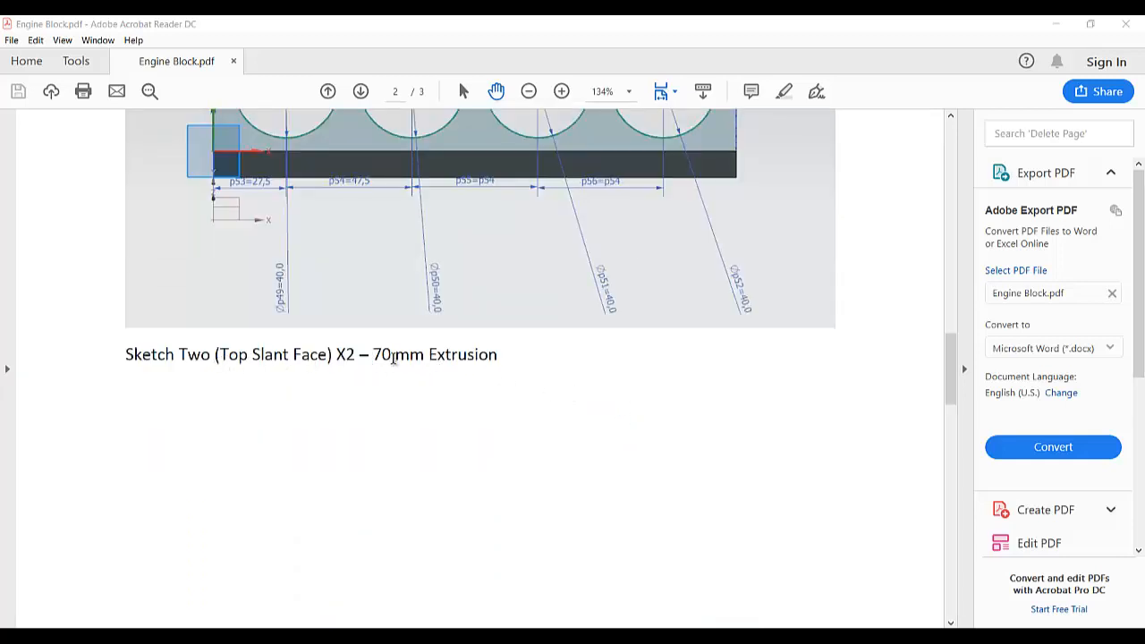
Examine the bottom-view pocket sketch and its extrusion depth, and return to the front-view sketch on page 1
scroll(473, 494, down, 20)
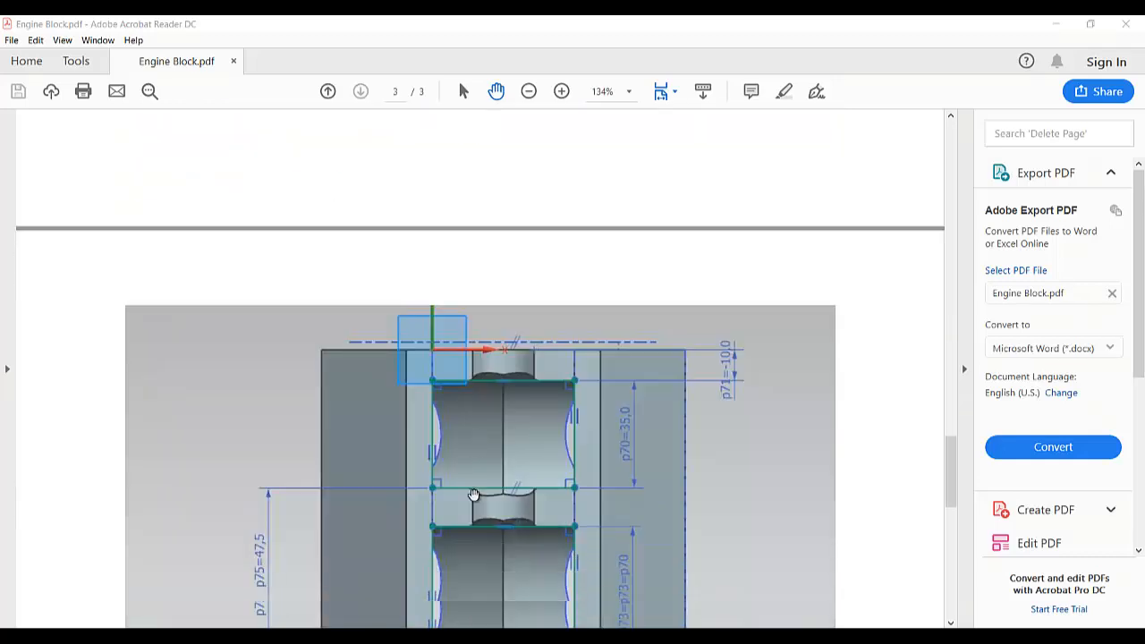
scroll(473, 494, down, 5)
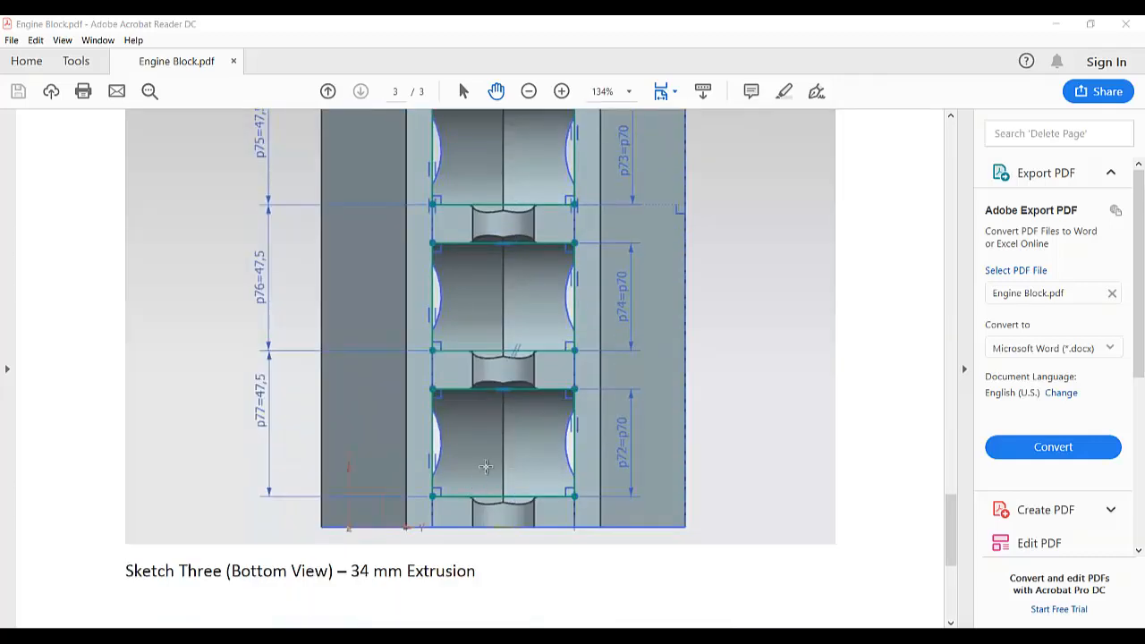
scroll(487, 464, up, 6)
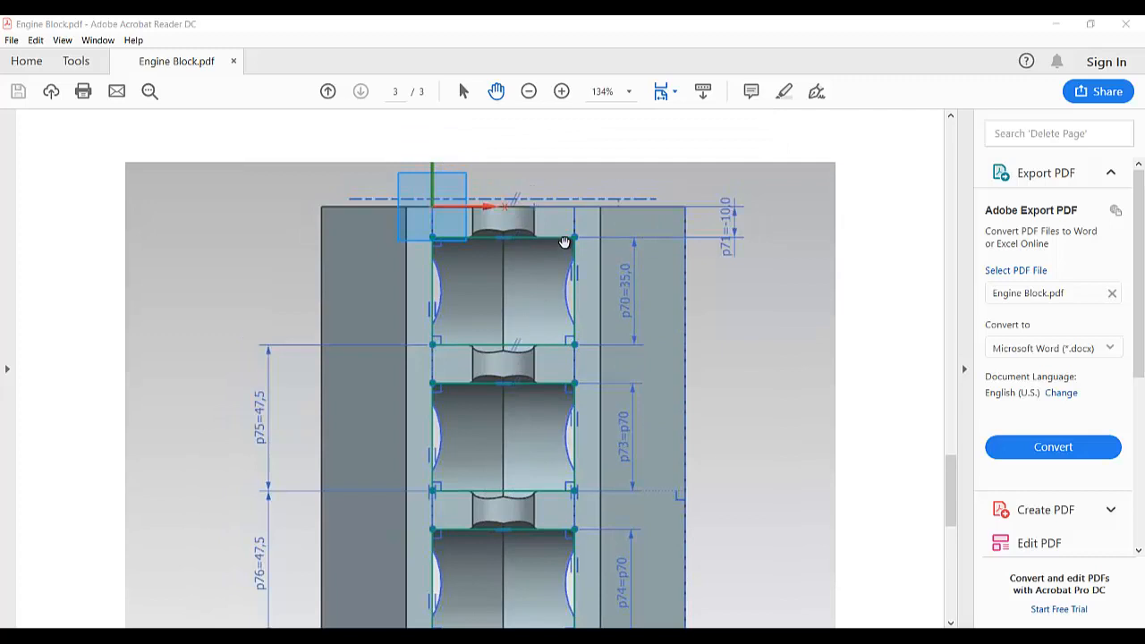
scroll(490, 386, down, 6)
scroll(487, 386, down, 4)
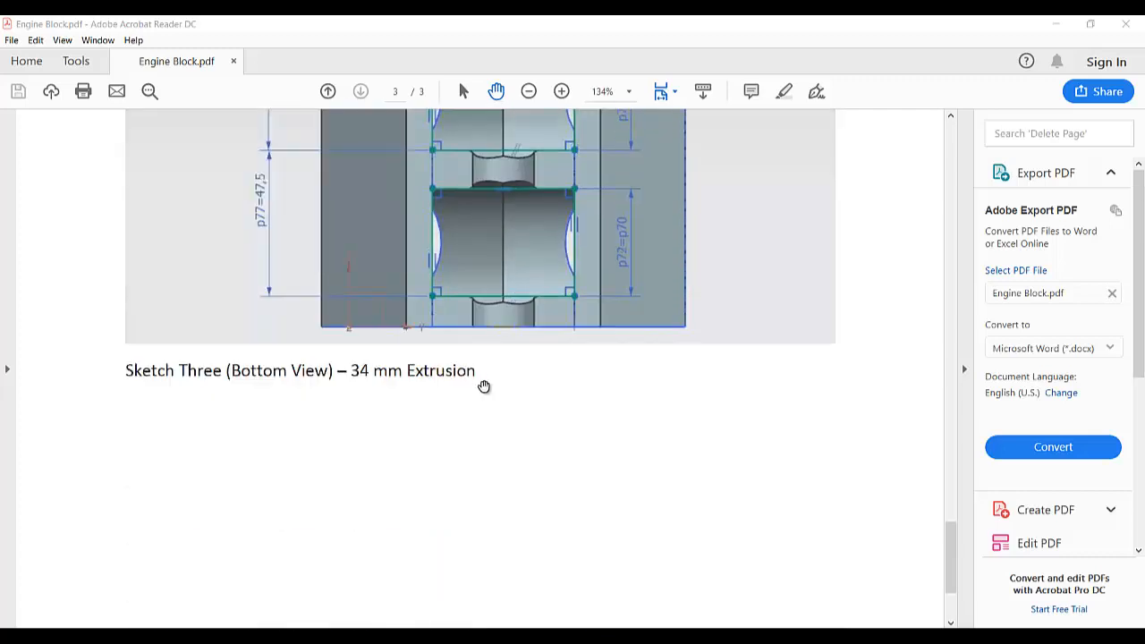
scroll(364, 400, up, 5)
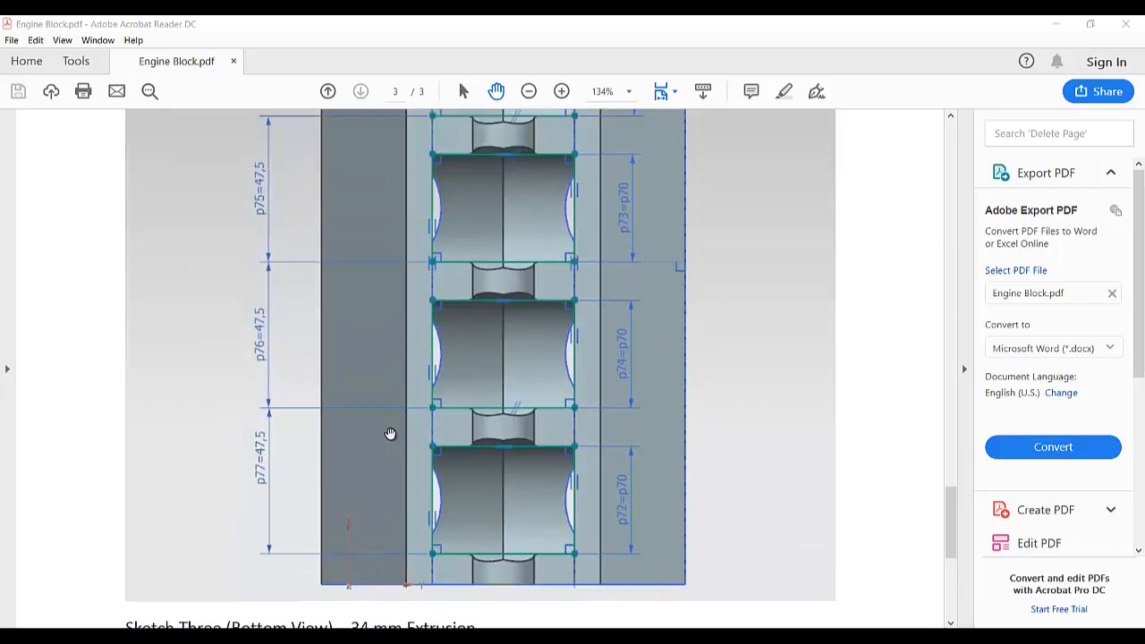
scroll(390, 434, down, 4)
scroll(391, 429, up, 20)
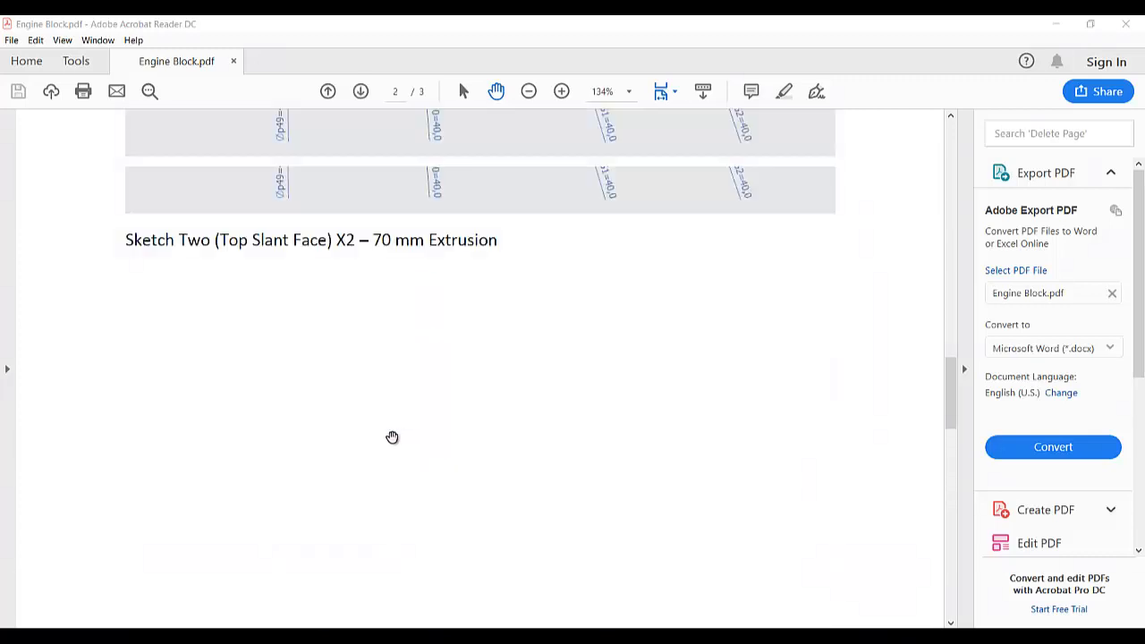
scroll(392, 437, up, 20)
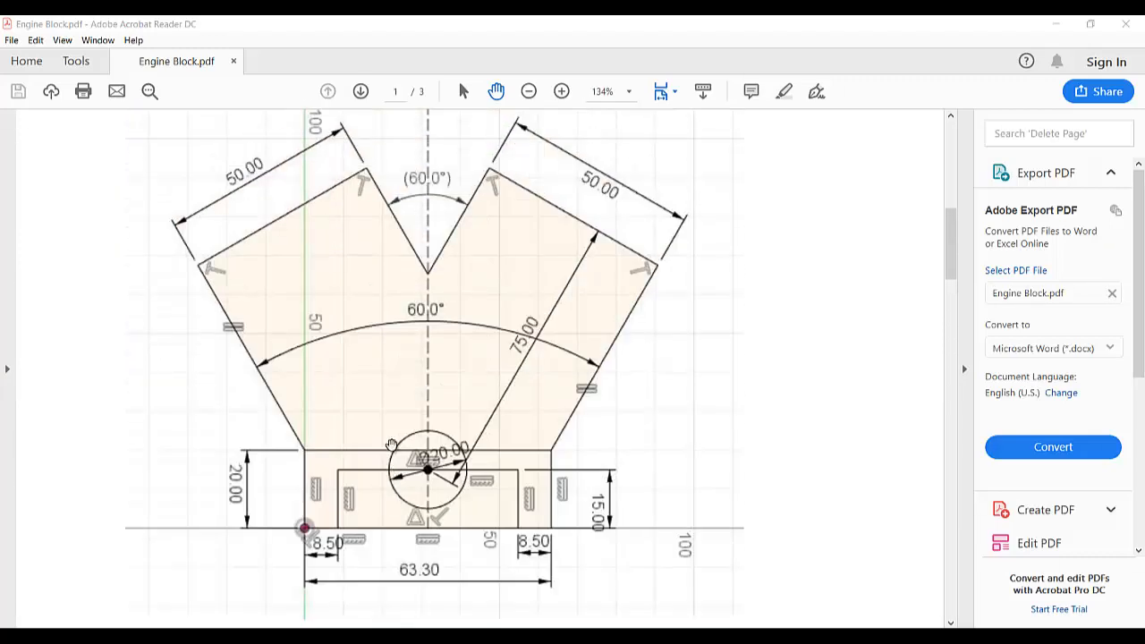
scroll(393, 445, up, 1)
scroll(393, 443, down, 1)
Switch to Fusion 360 and start a new sketch on the YZ plane, facing the right view
key(alt+Tab)
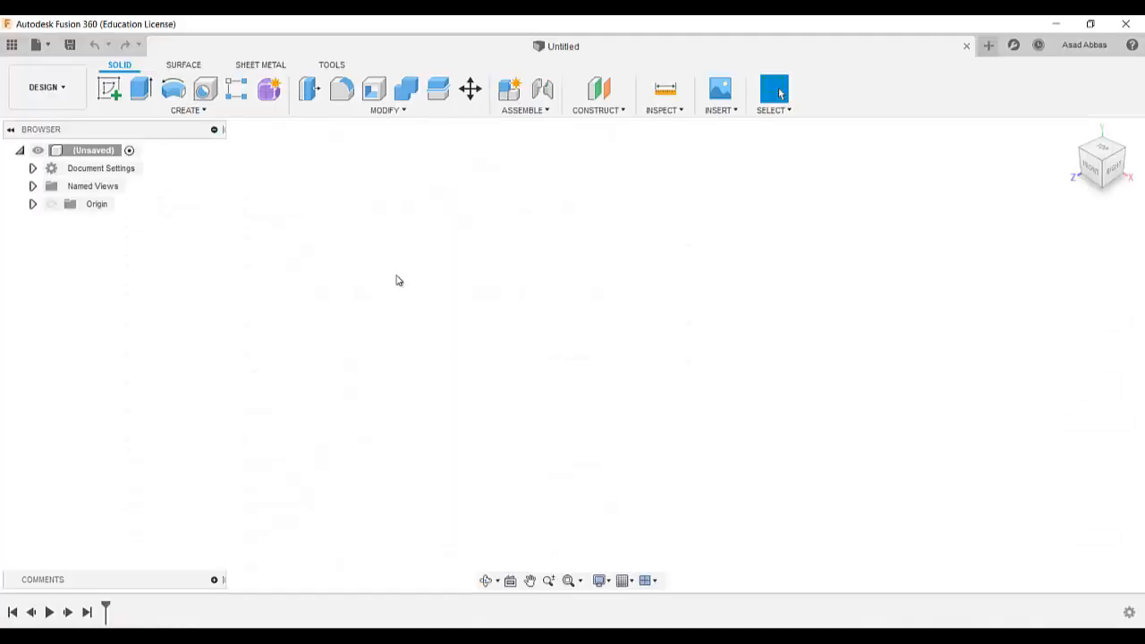
click(34, 170)
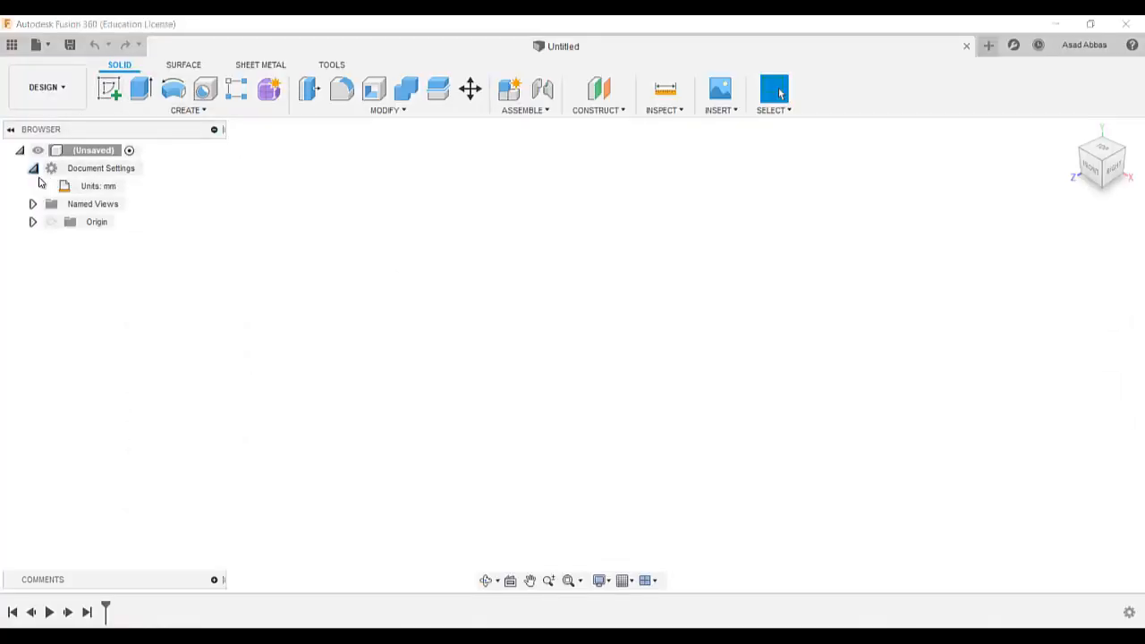
click(109, 86)
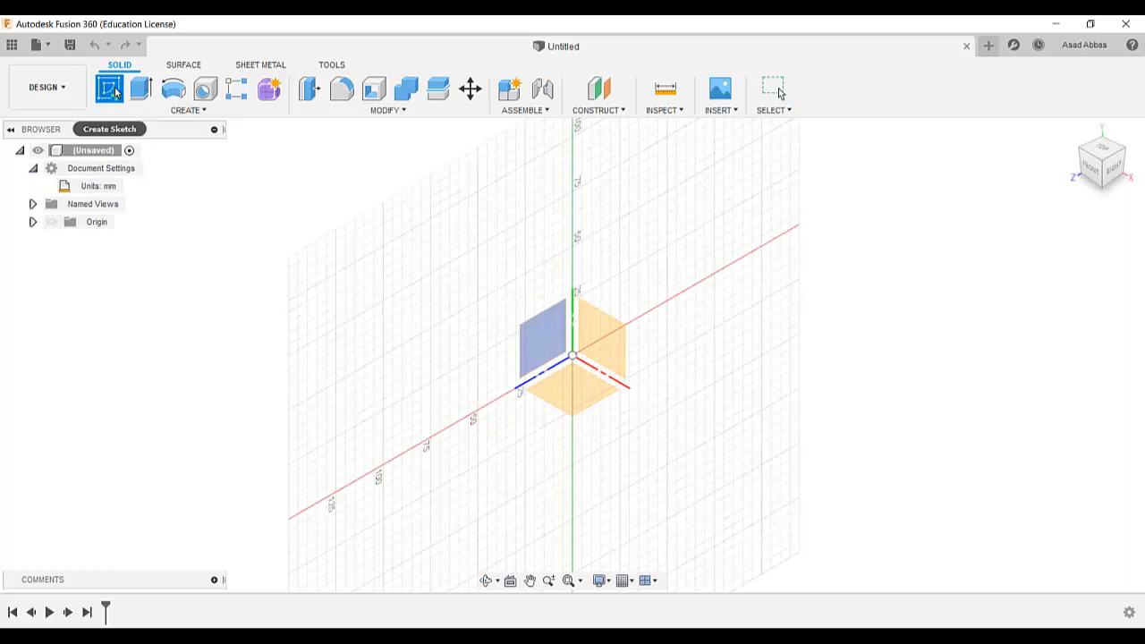
click(540, 338)
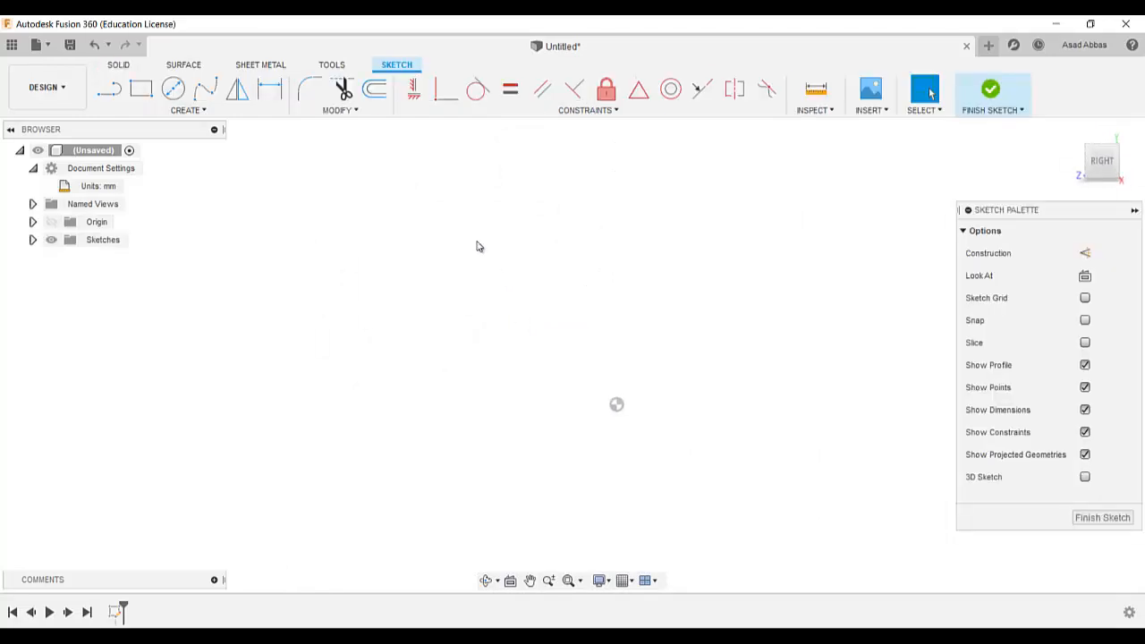
Draw a vertical line about 73 mm long upward from the sketch origin
click(191, 111)
click(117, 125)
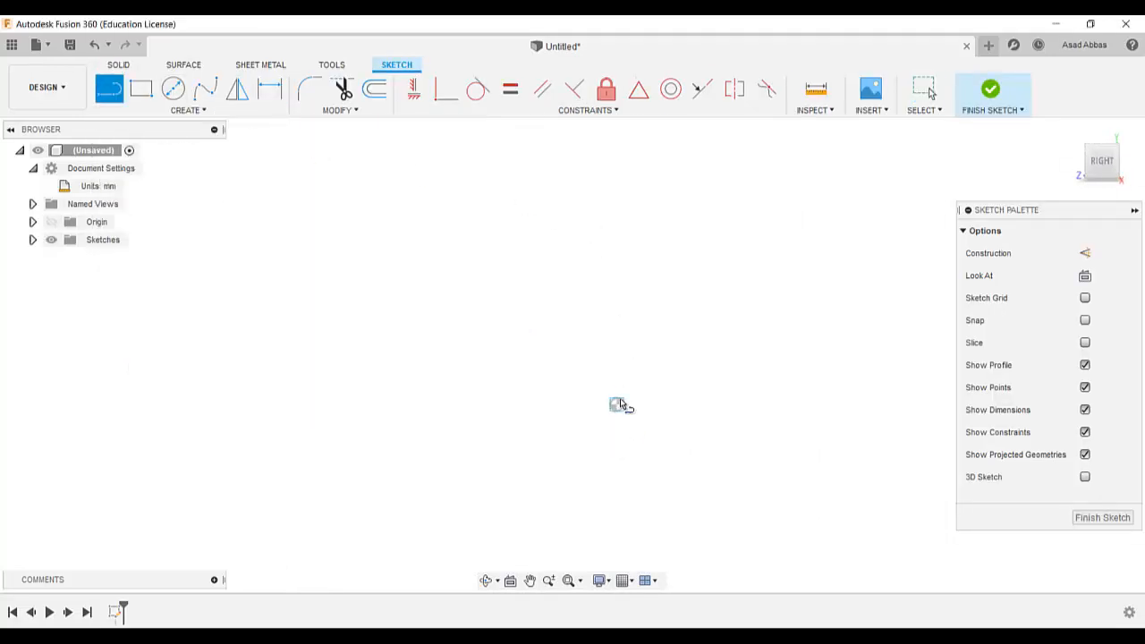
click(617, 404)
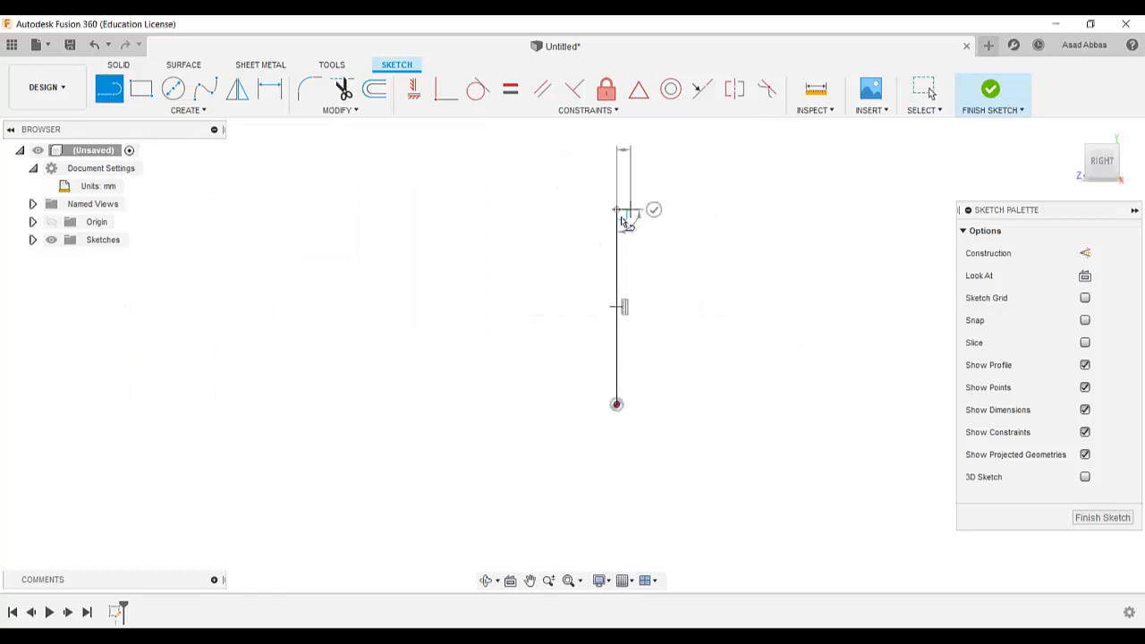
double_click(626, 219)
click(927, 93)
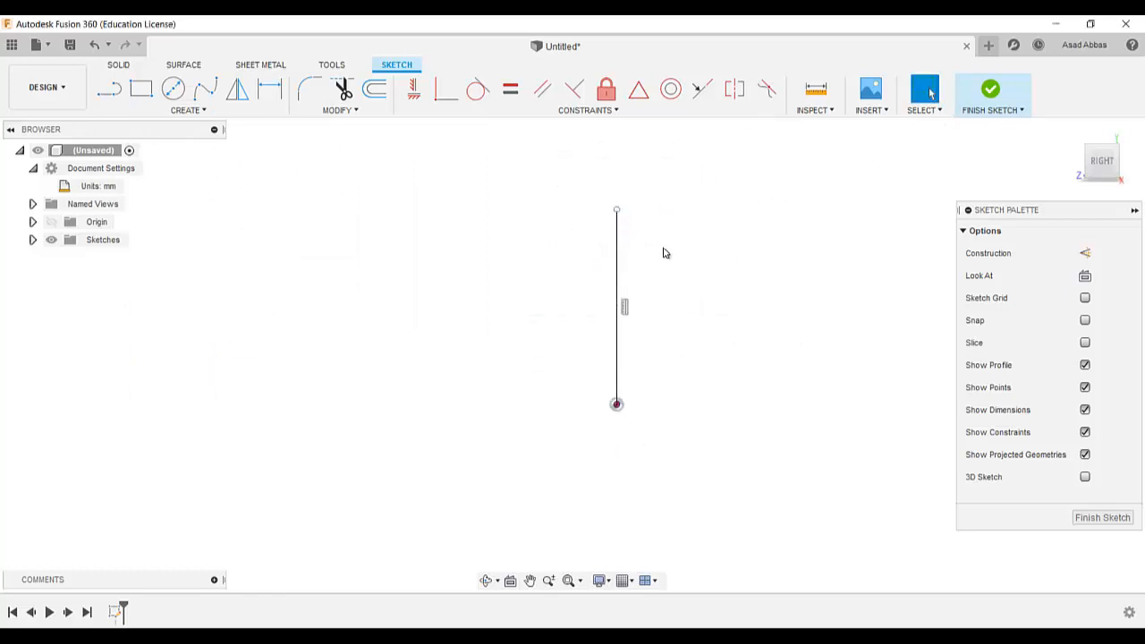
Convert the vertical line to construction geometry and stretch its free upper end further up
click(616, 261)
click(1084, 253)
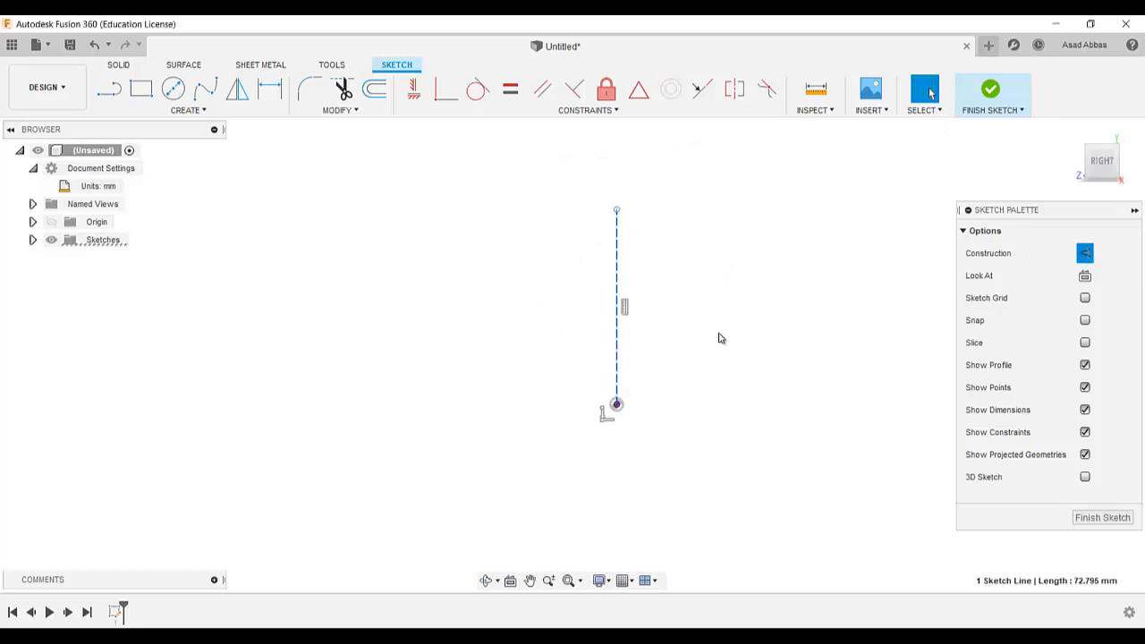
click(721, 338)
drag(617, 212, 617, 170)
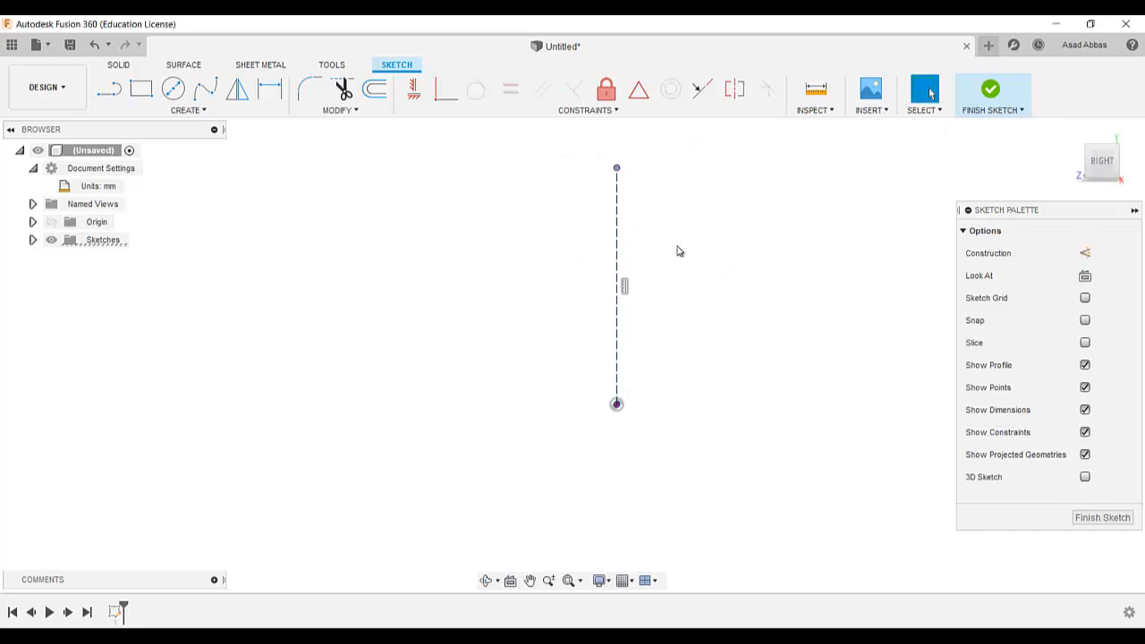
click(111, 90)
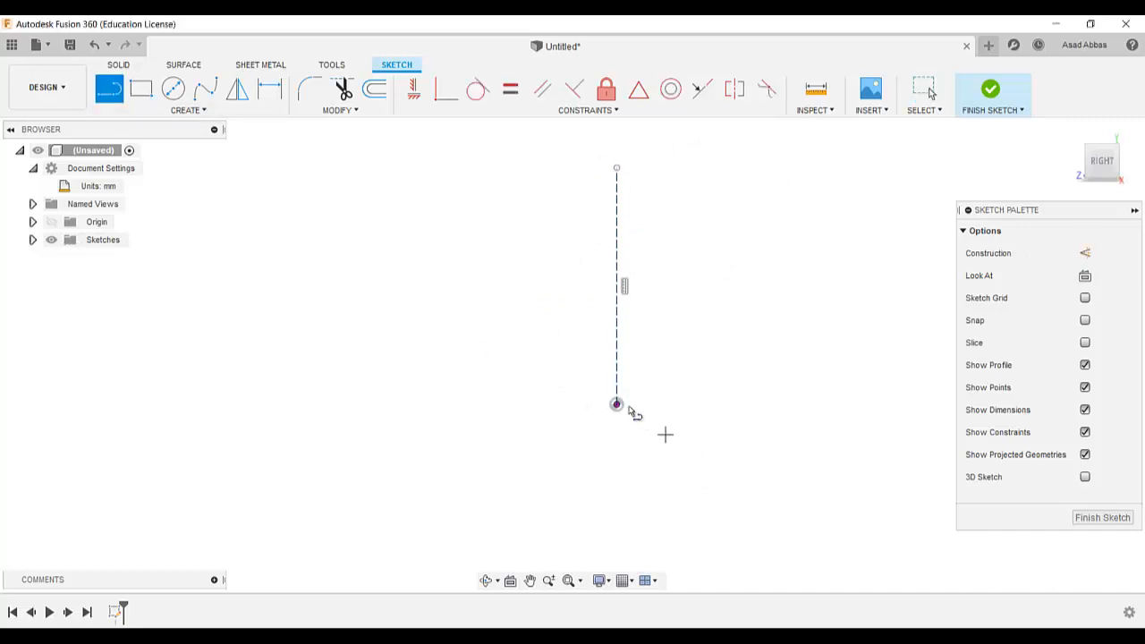
click(613, 638)
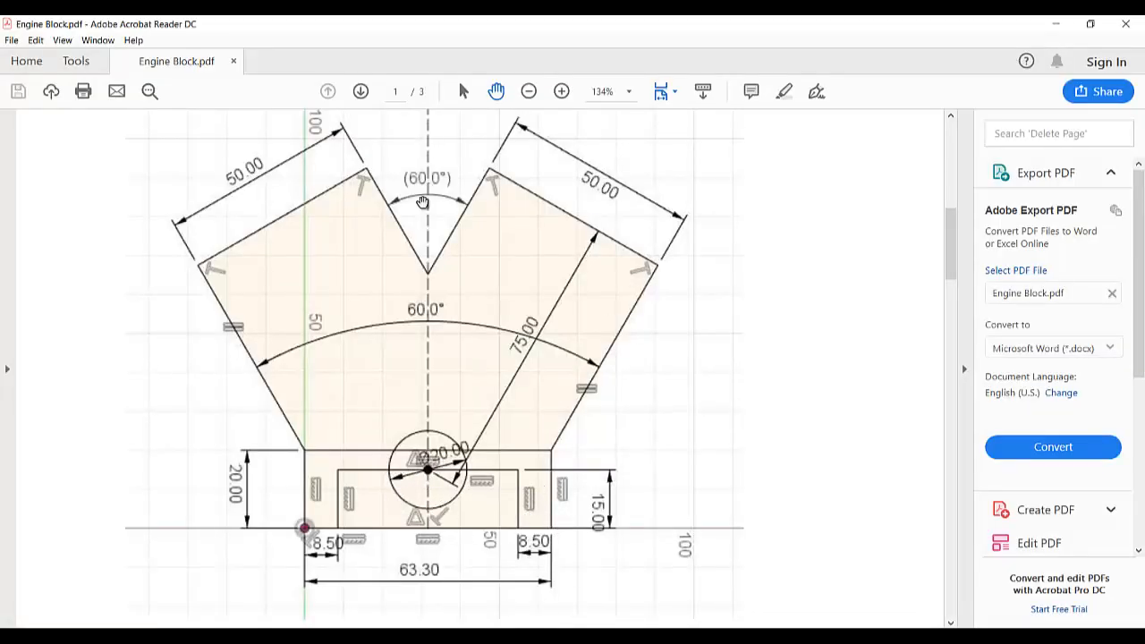
click(567, 637)
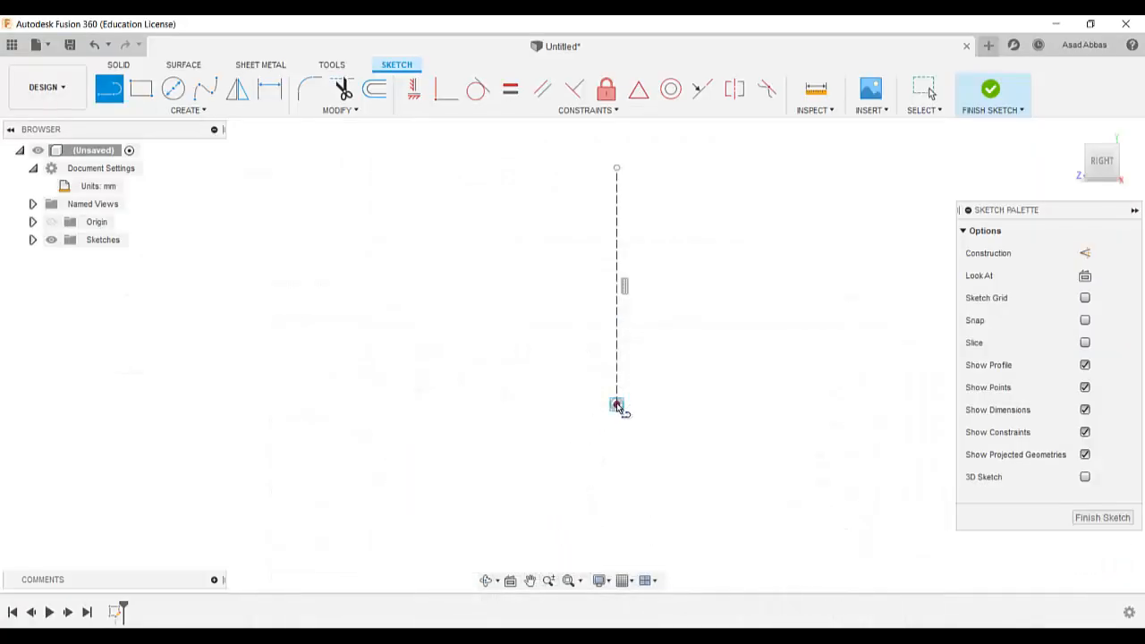
click(616, 403)
click(700, 404)
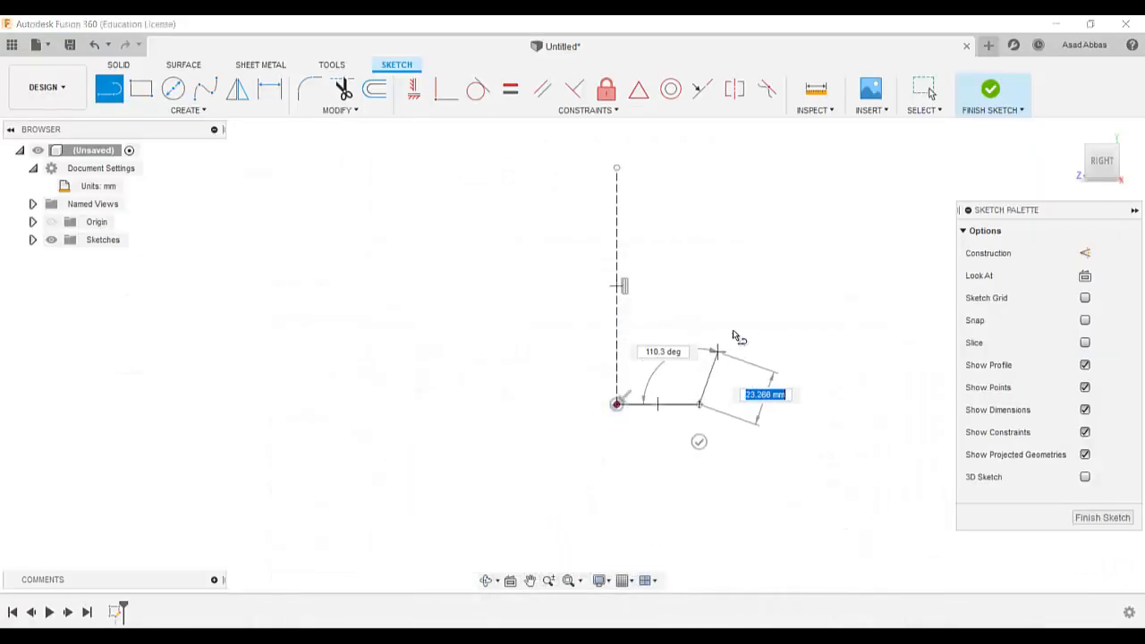
click(780, 297)
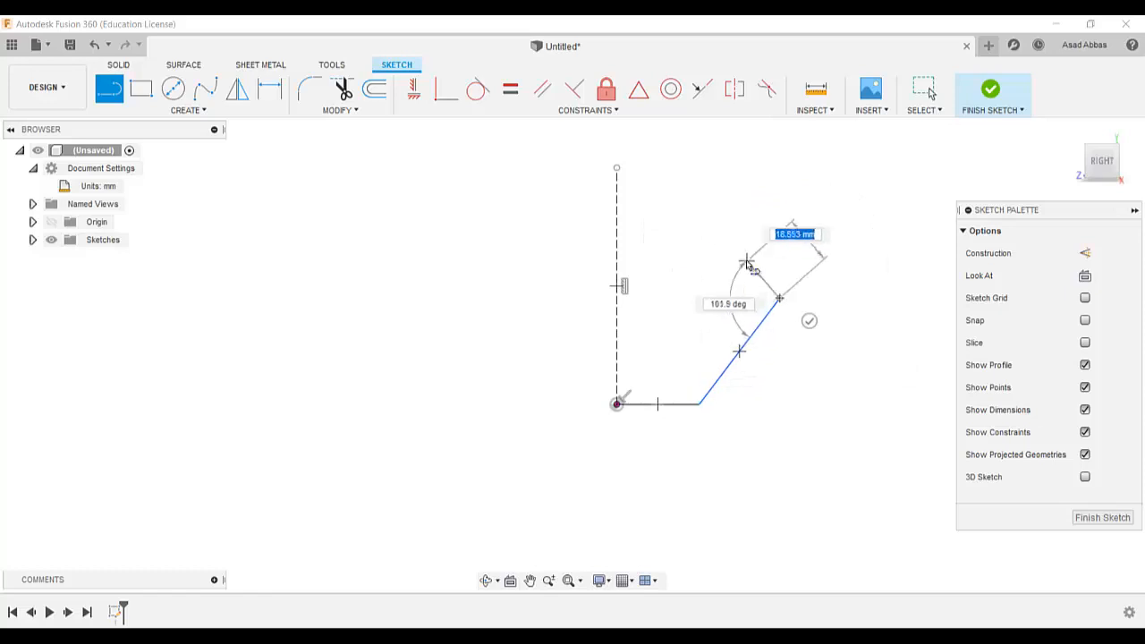
key(Escape)
click(759, 325)
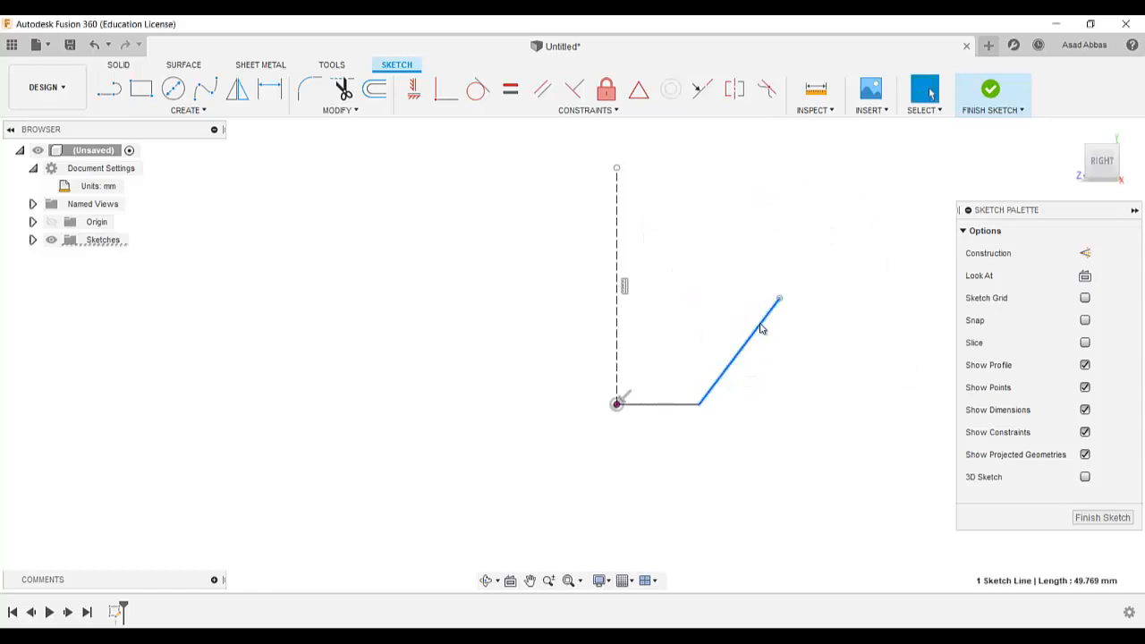
right_click(755, 323)
click(733, 311)
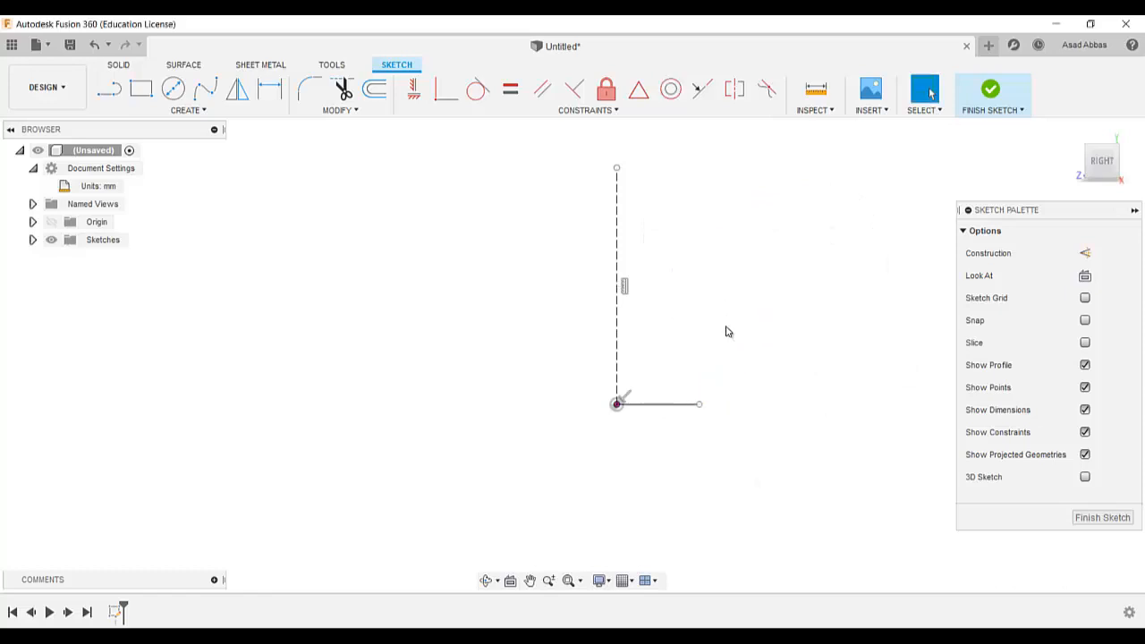
click(677, 405)
right_click(675, 406)
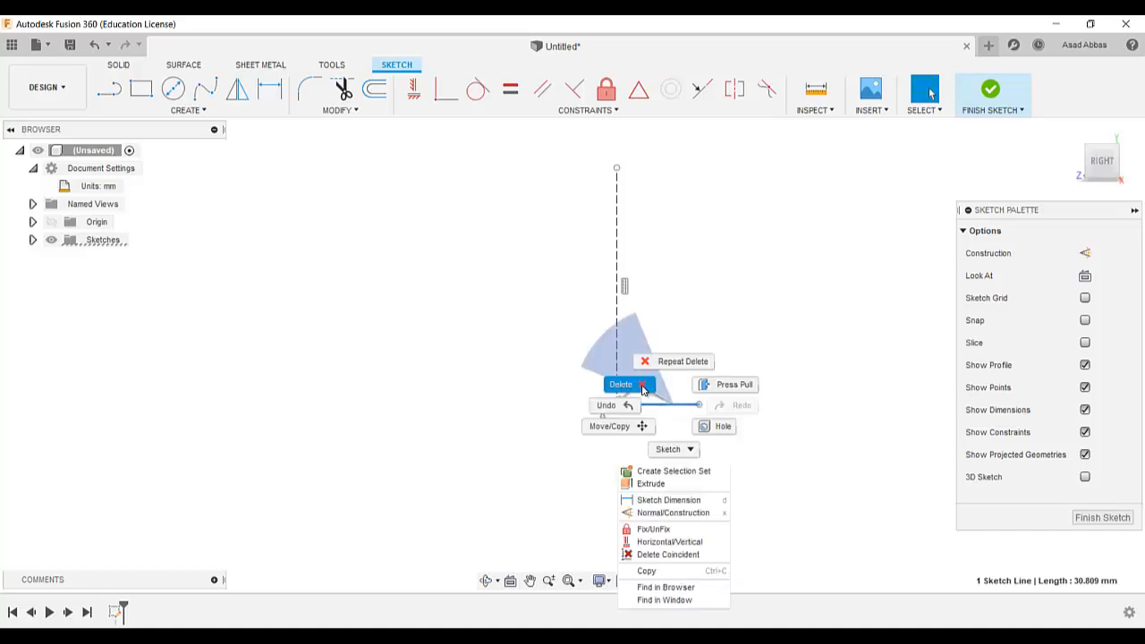
click(641, 386)
Sketch half of the V-block outline from the origin: horizontal base, short vertical side, outward-slanted side, sloped top, and inner edge ending on the centreline
click(109, 88)
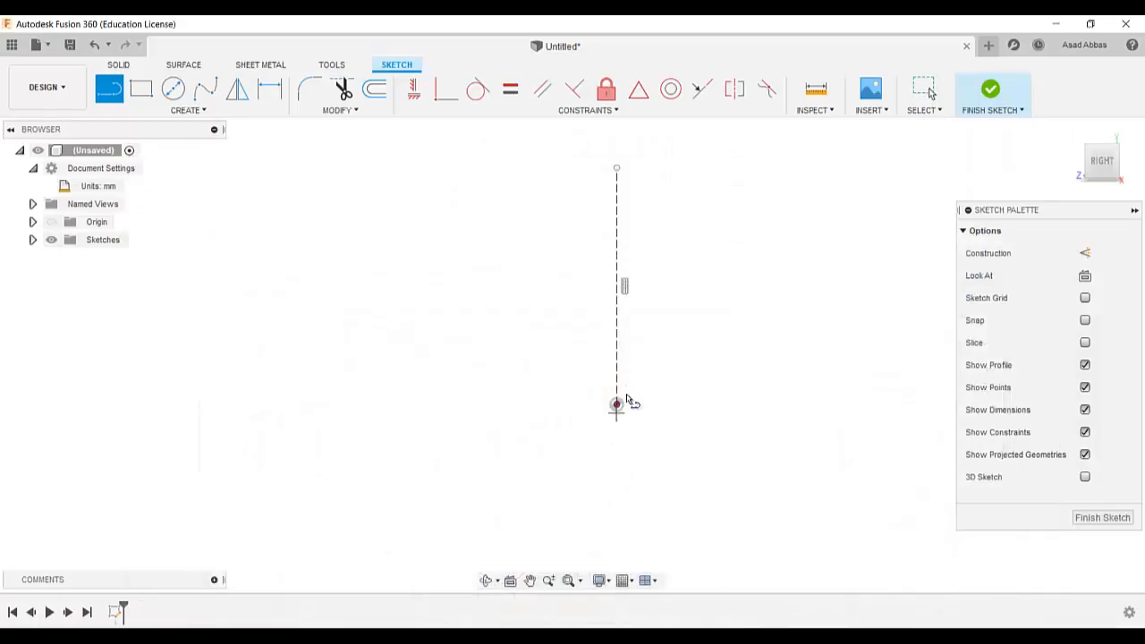
click(616, 404)
click(763, 405)
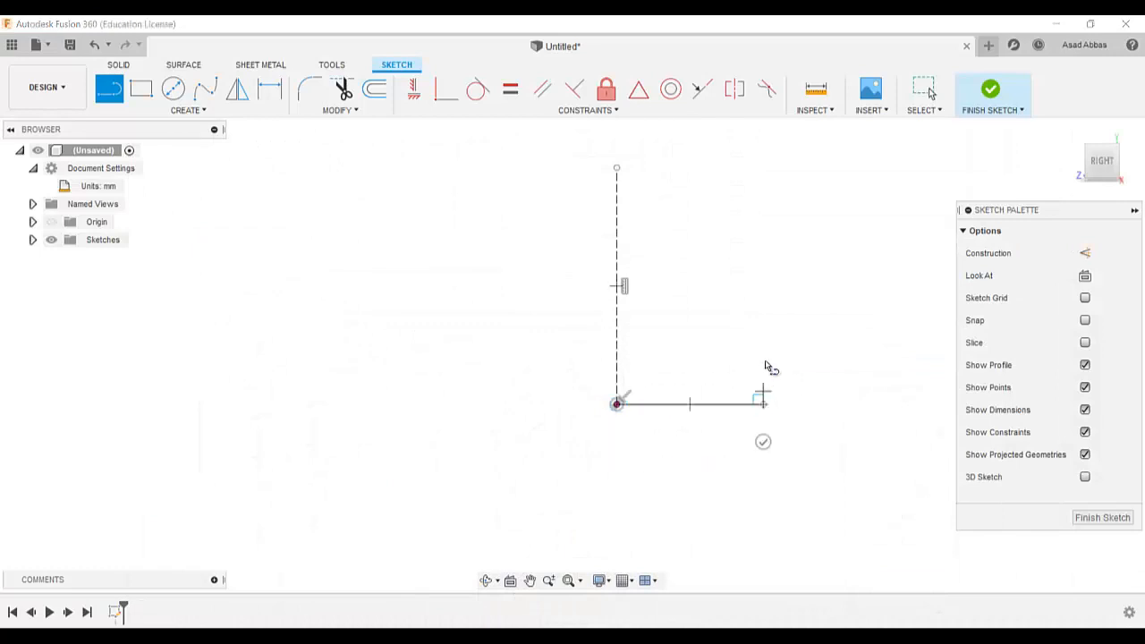
click(763, 331)
click(840, 220)
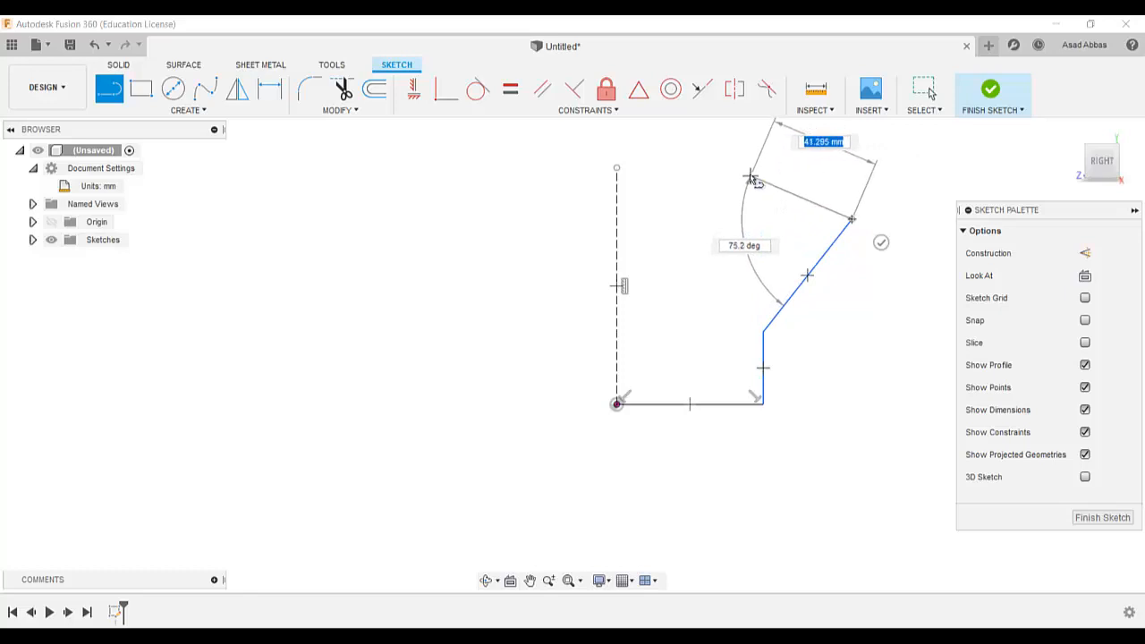
click(727, 174)
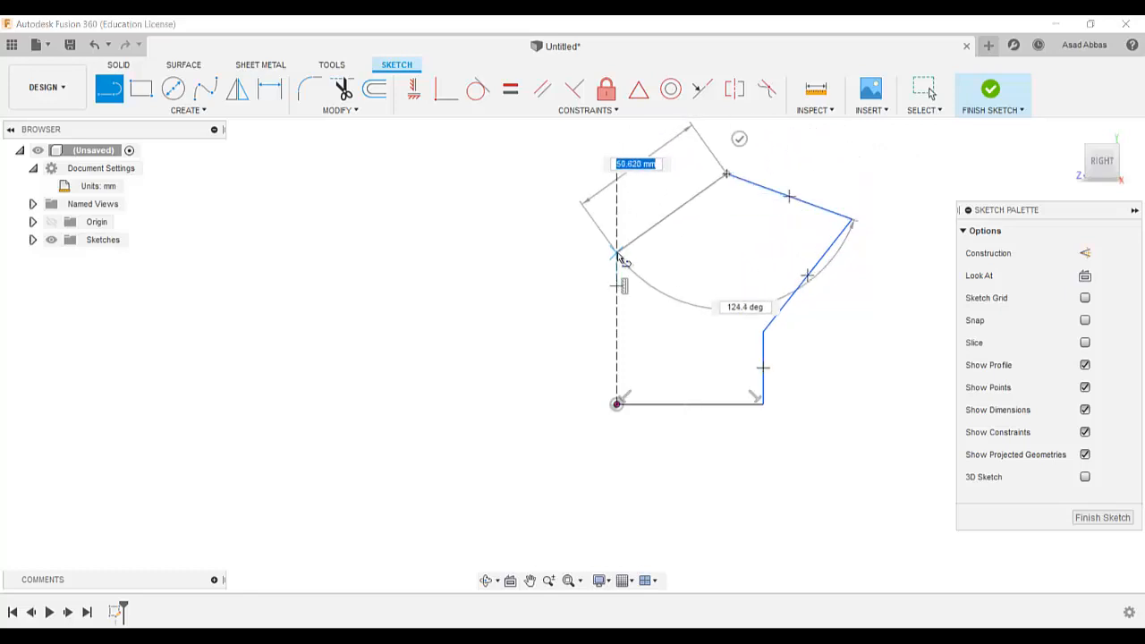
click(617, 254)
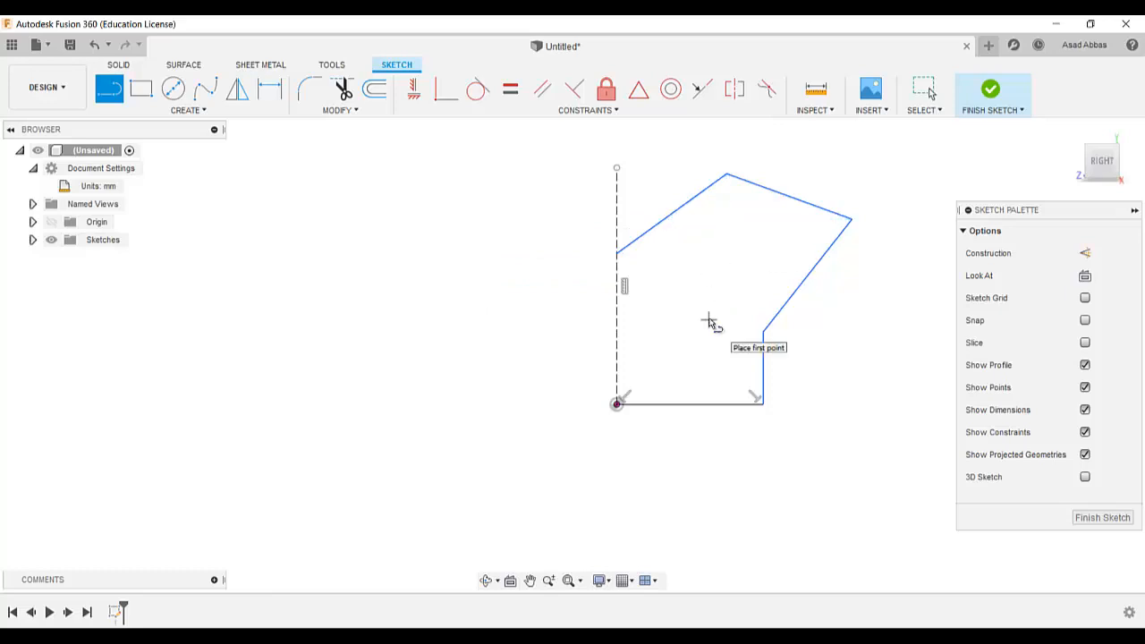
click(615, 404)
key(Escape)
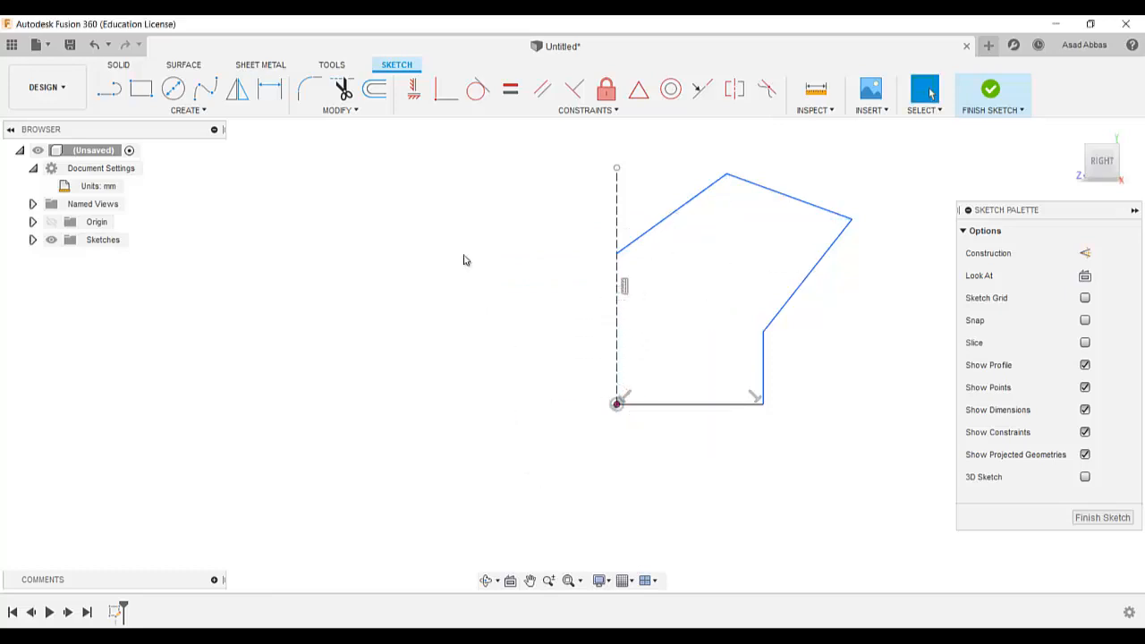
Sketch the left half of the V-block outline from the origin: base, short vertical side, outward-slanted side, sloped top, and inner edge closing at the V notch
click(109, 88)
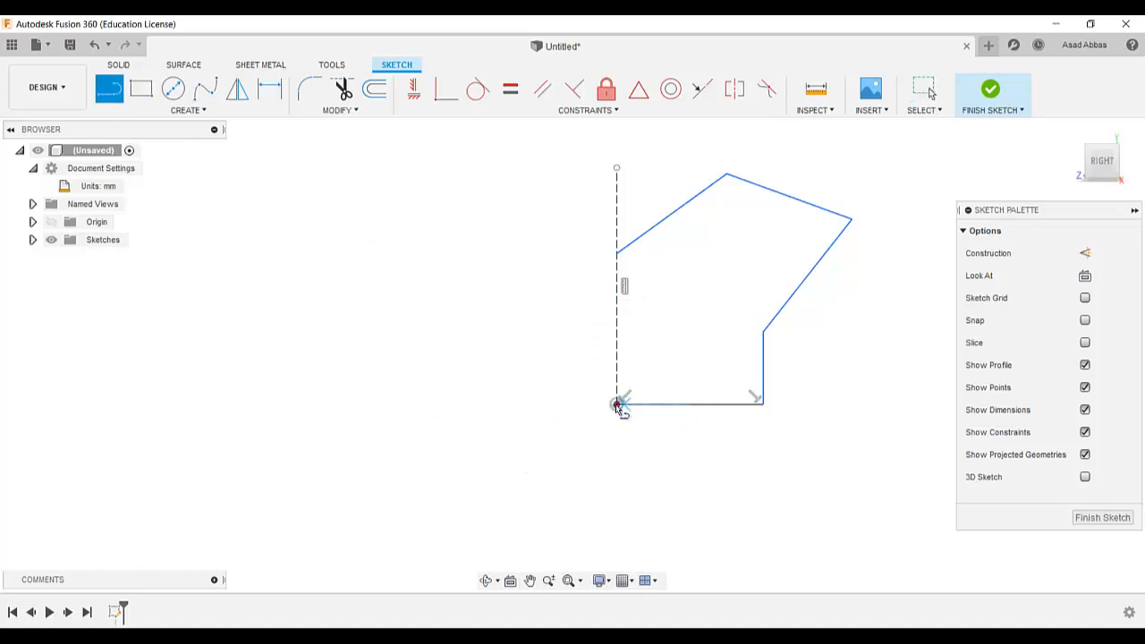
click(616, 404)
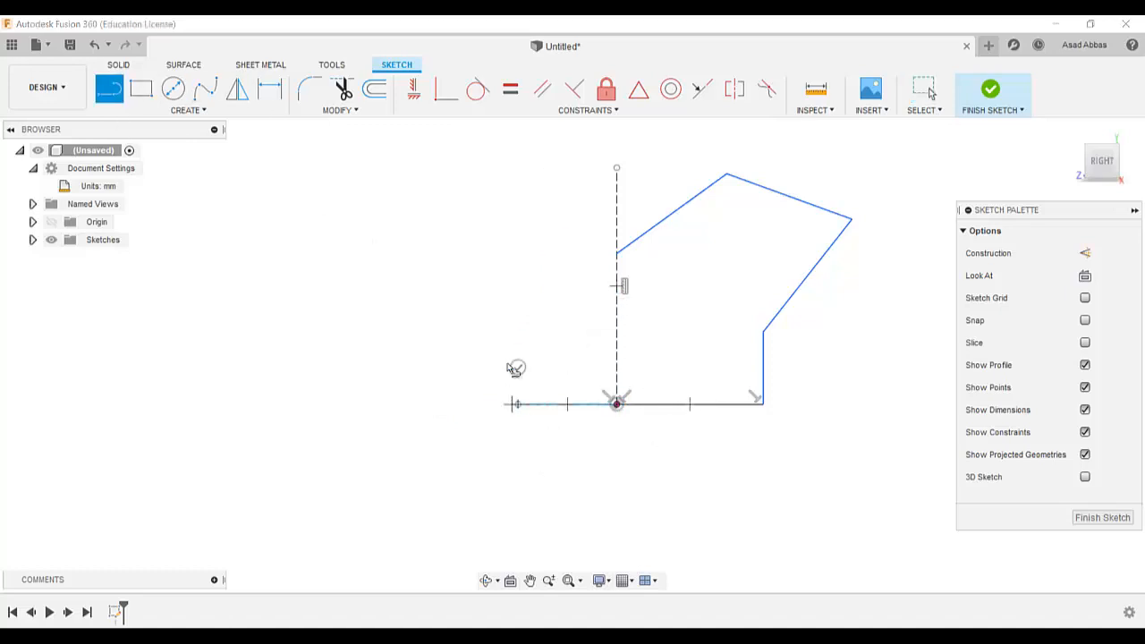
click(518, 404)
click(518, 342)
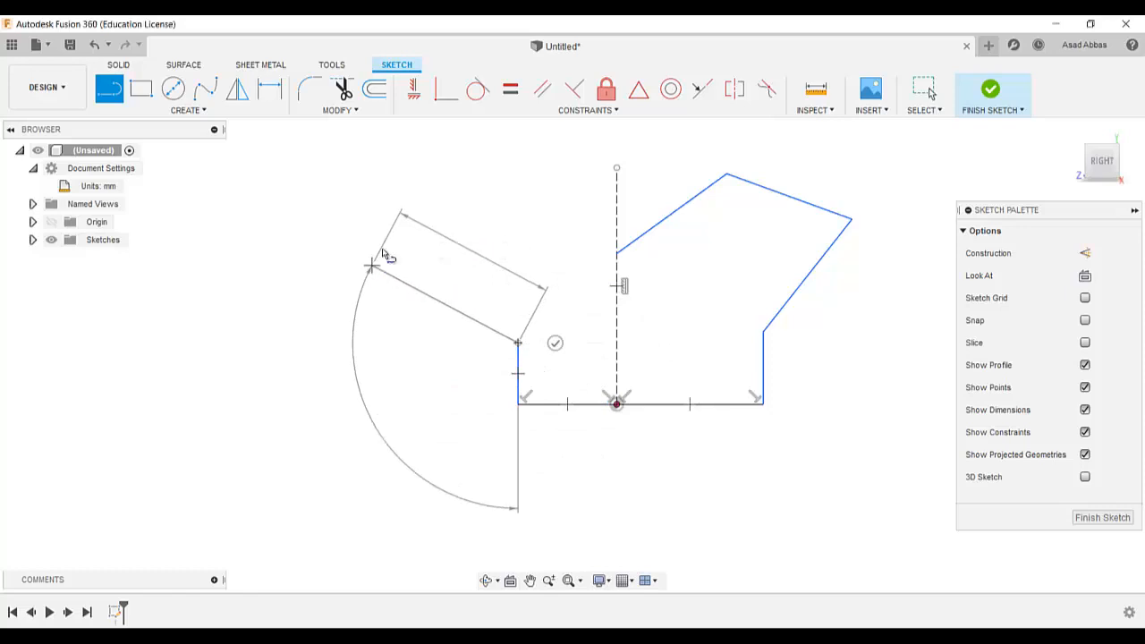
click(372, 266)
click(462, 151)
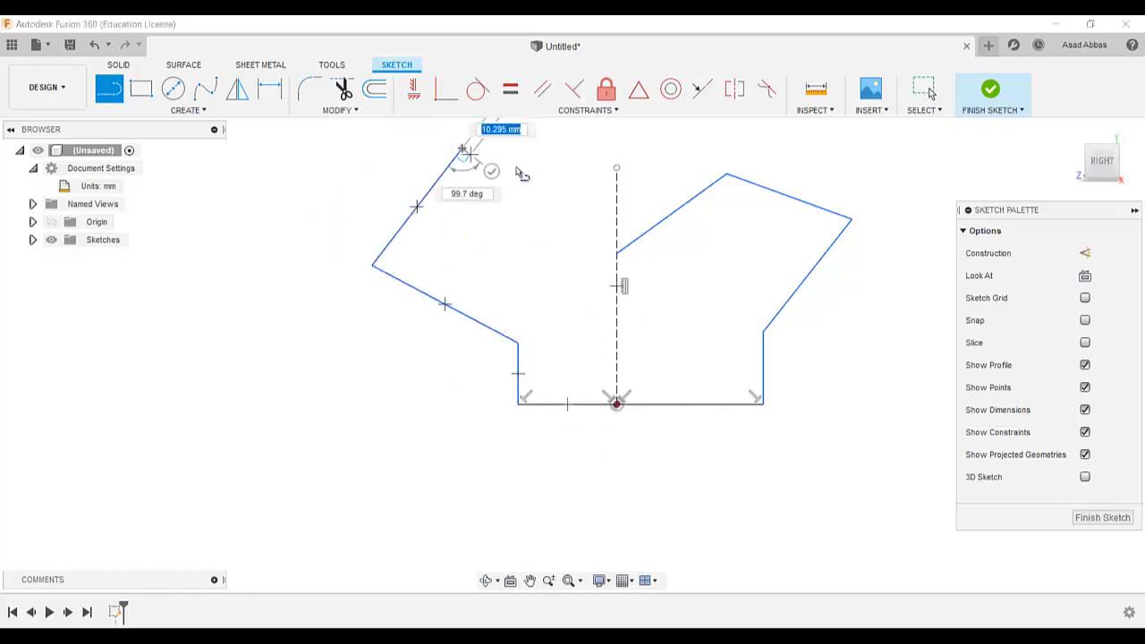
click(616, 254)
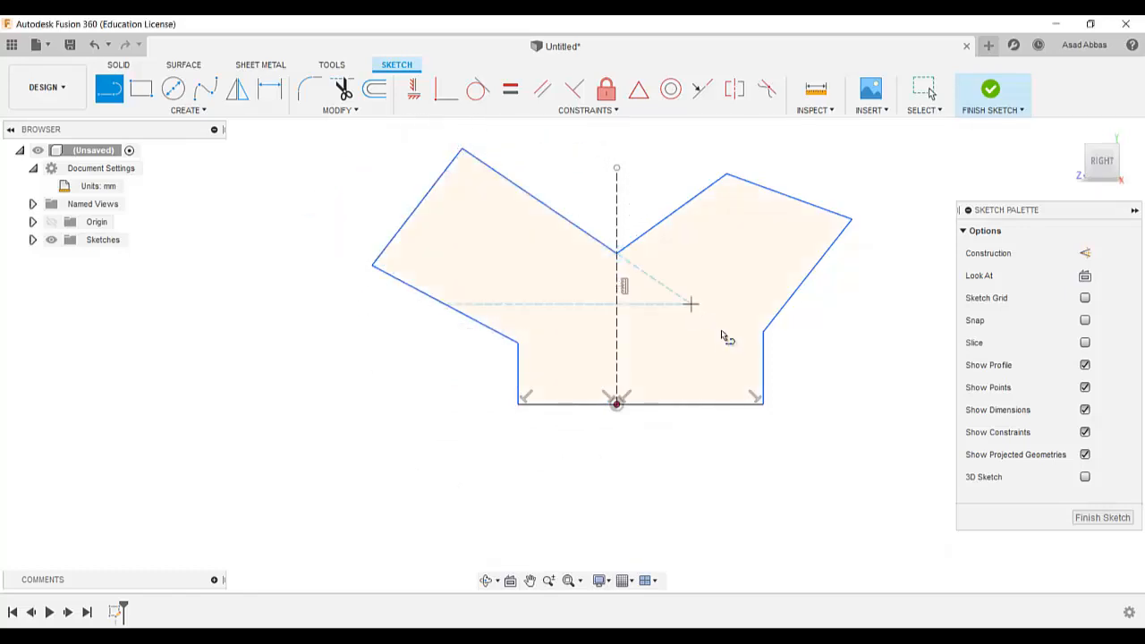
Check the profile in the engine block PDF, then move the left arm's upper and outer corners inward to match its V shape
key(alt+Tab)
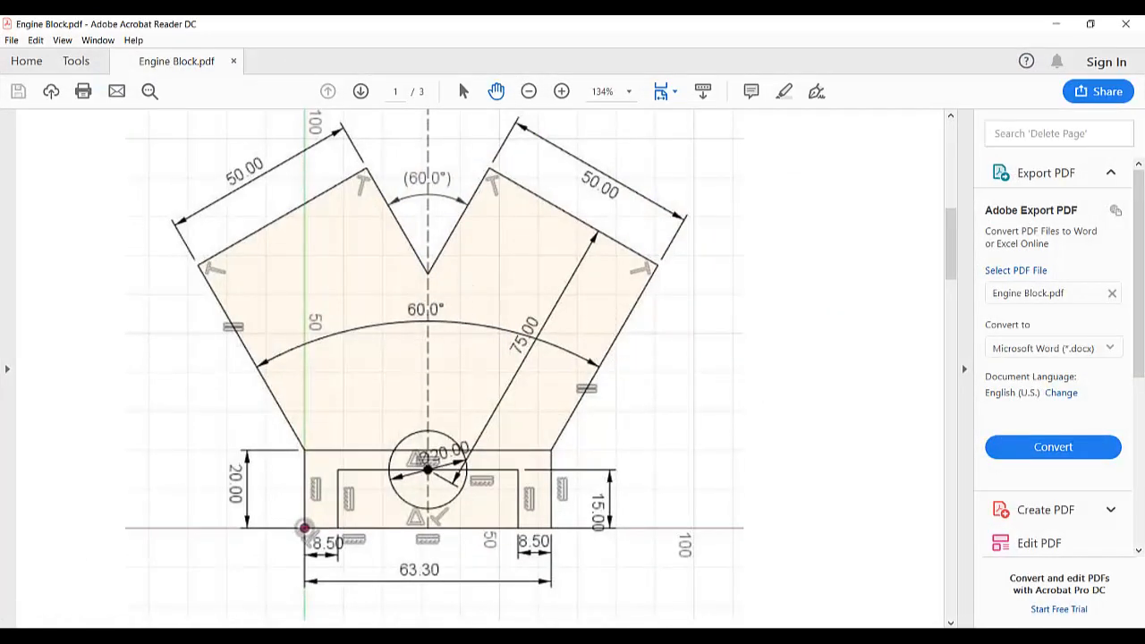
key(alt+Tab)
key(alt+Tab)
key(alt+Tab)
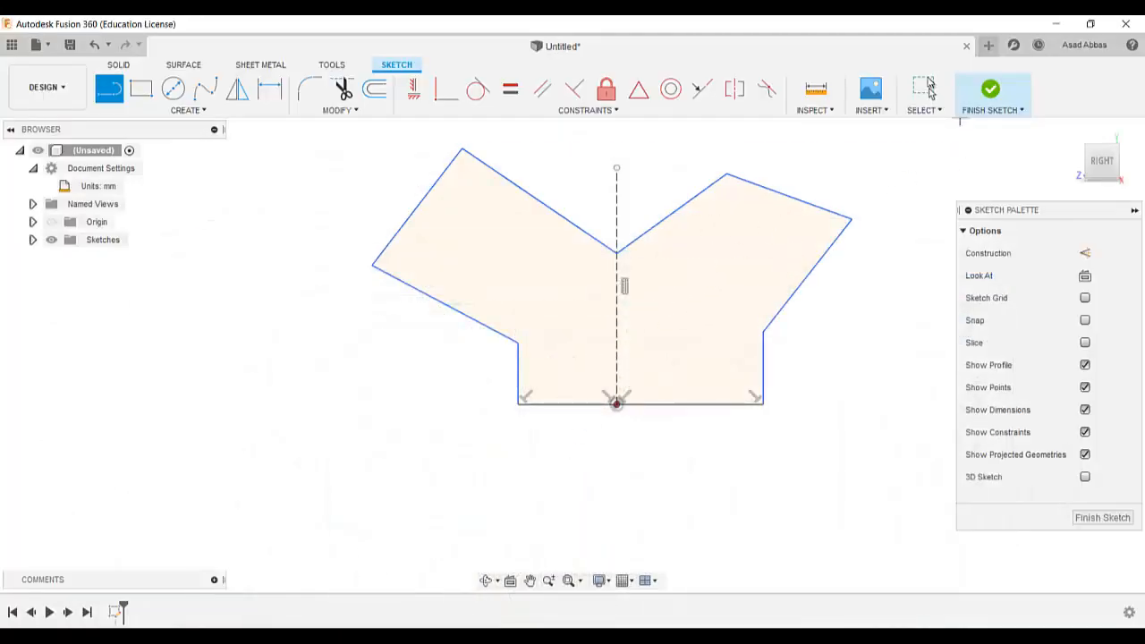
click(927, 87)
scroll(677, 209, down, 3)
scroll(601, 221, up, 2)
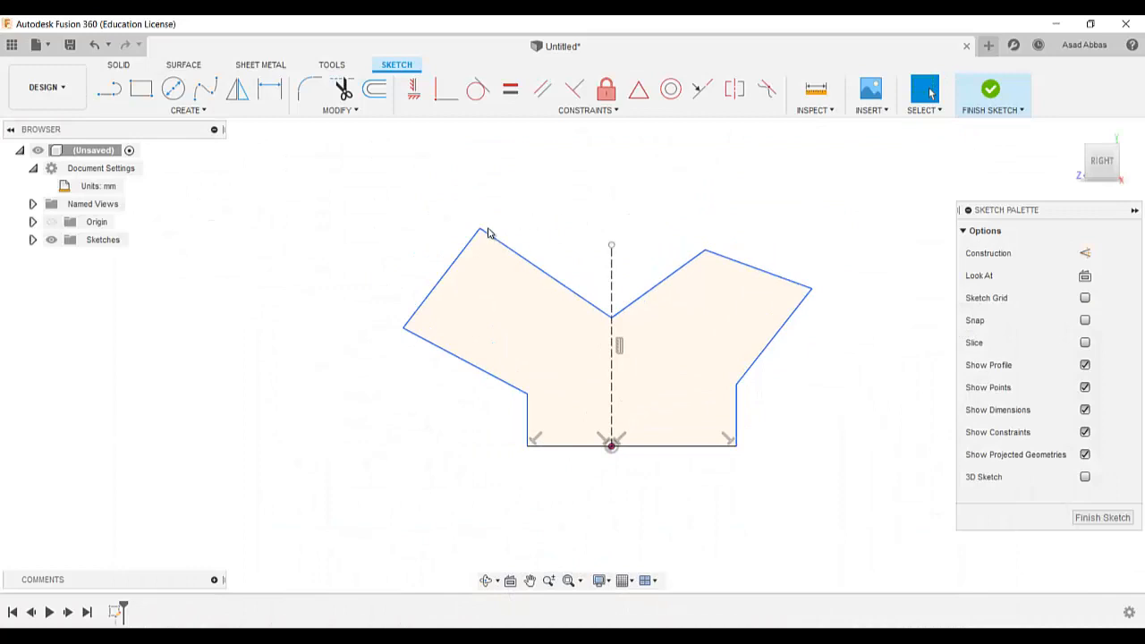
drag(491, 230, 549, 218)
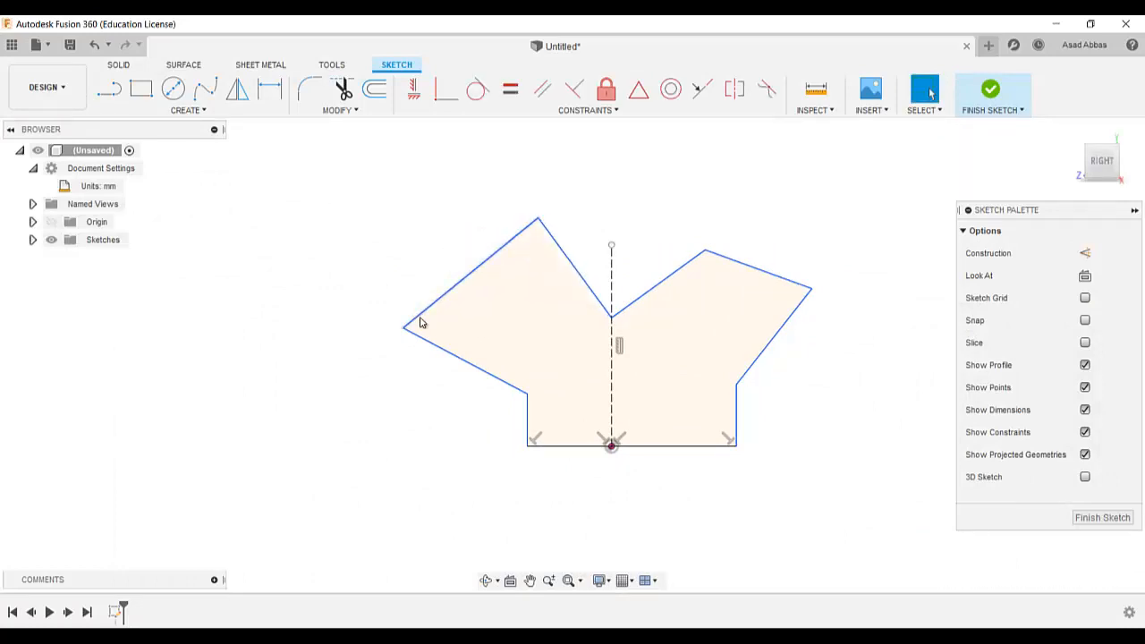
drag(405, 330, 457, 294)
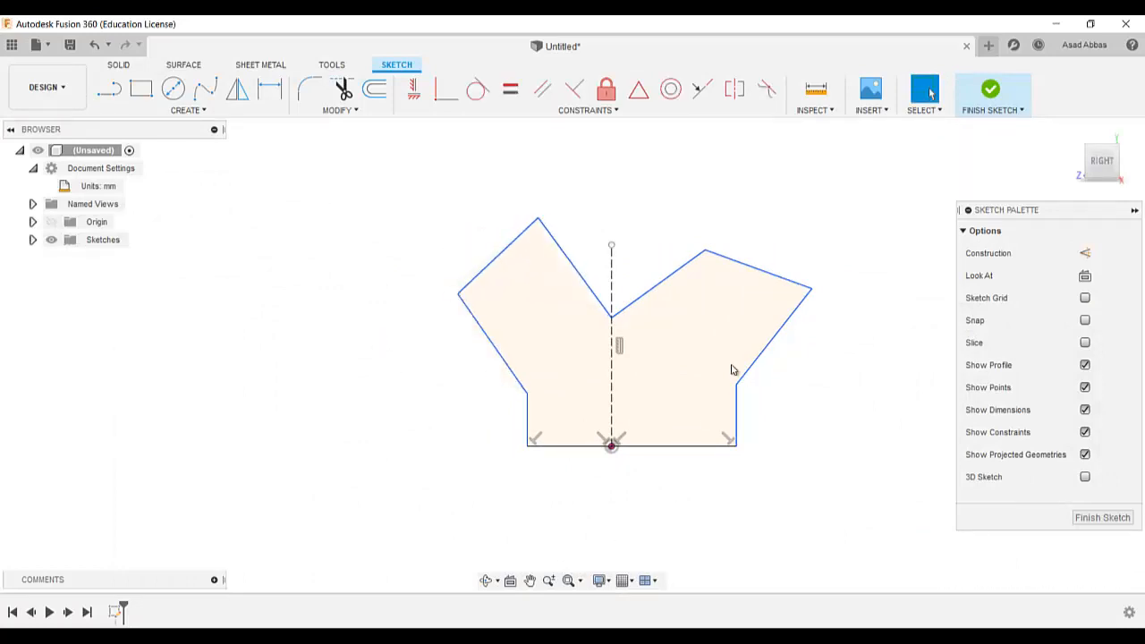
Recheck the PDF drawing and dimension the full base width of the sketch profile as 63.3 mm
key(alt+Tab)
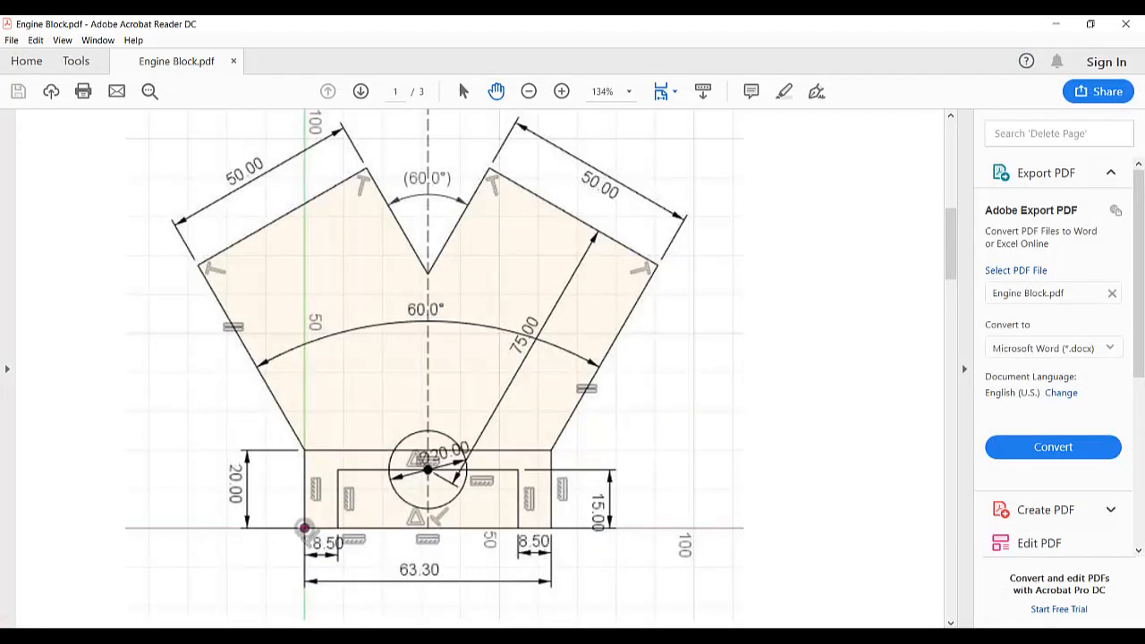
key(alt+Tab)
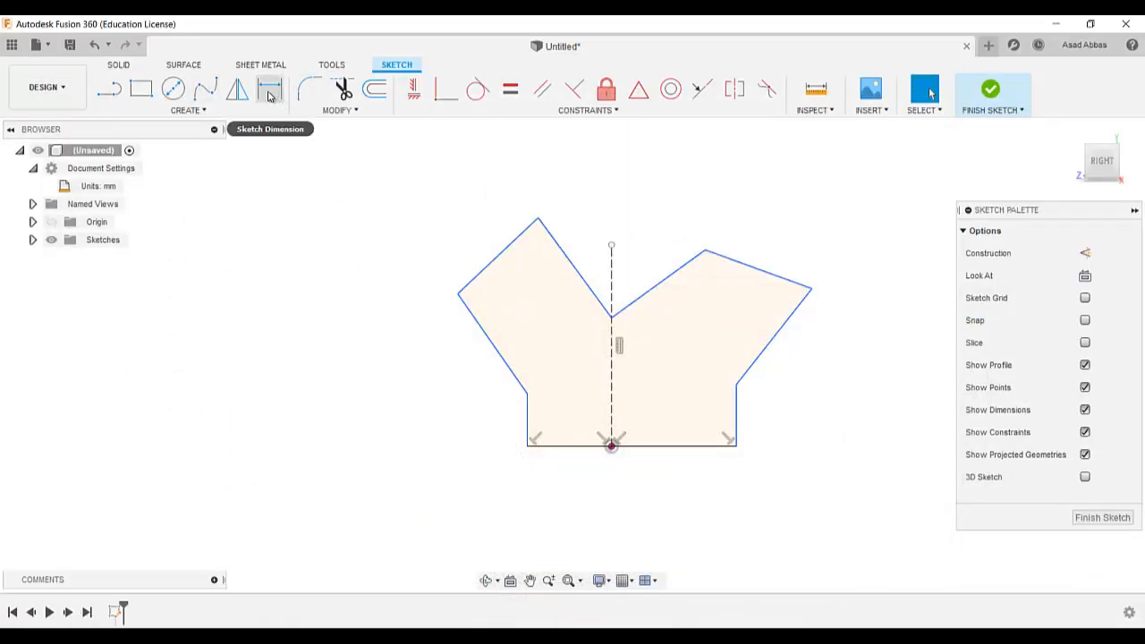
click(269, 92)
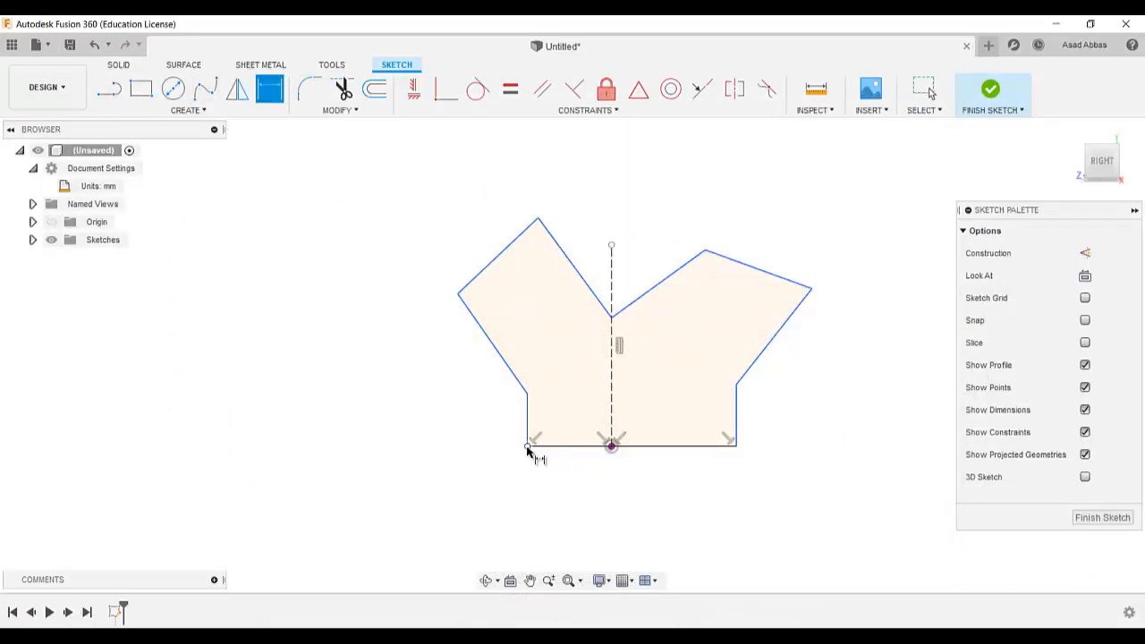
click(527, 446)
click(735, 447)
click(704, 516)
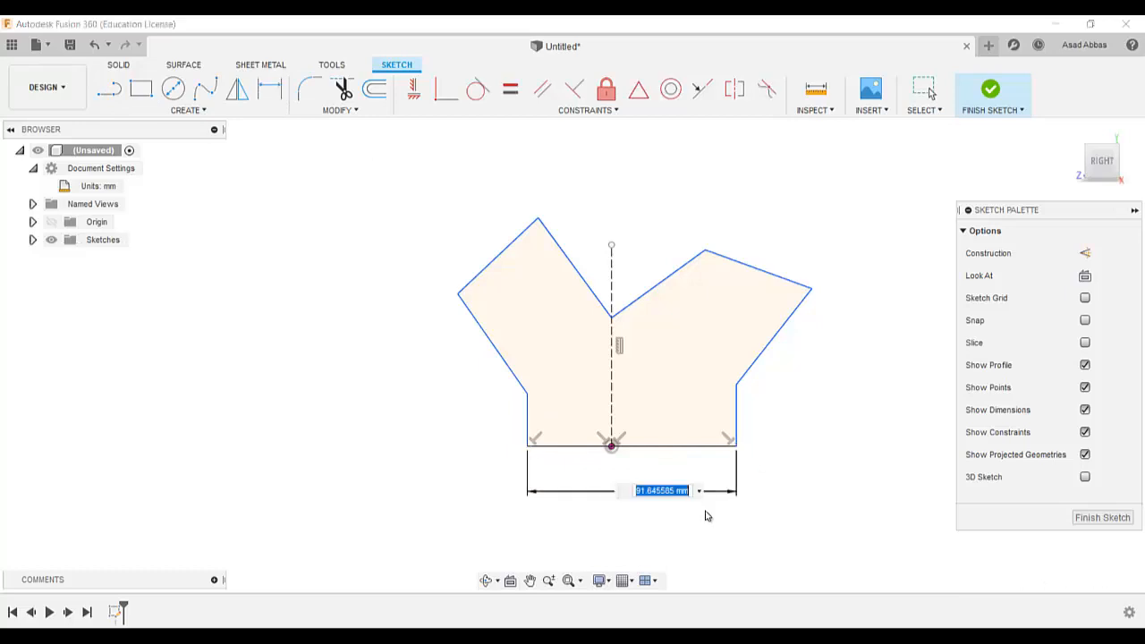
text(63.3)
key(Return)
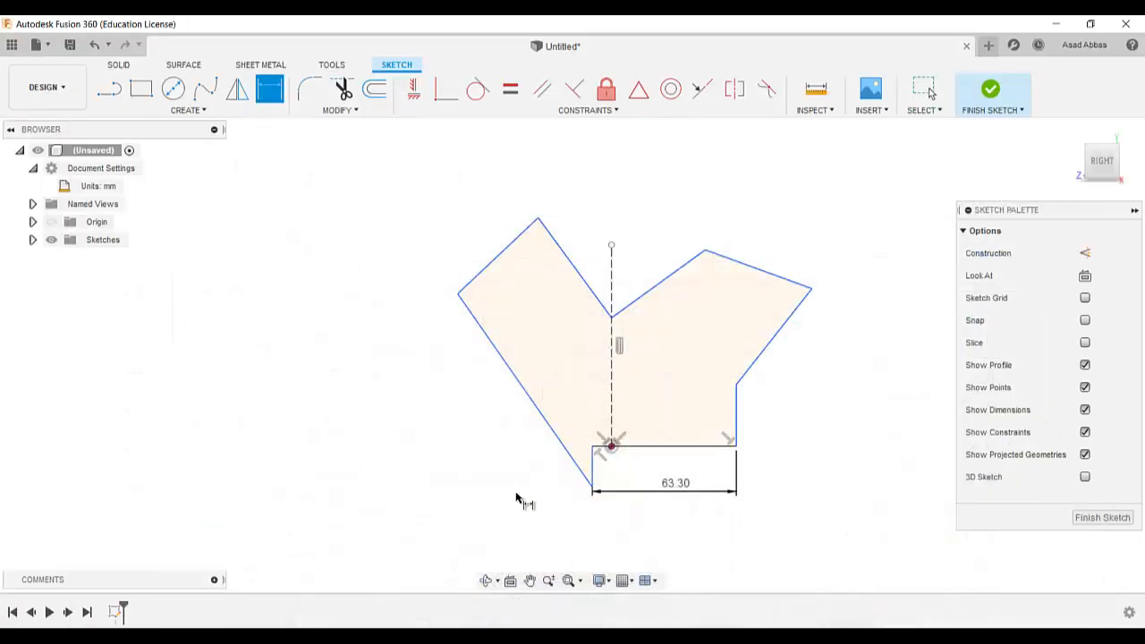
key(Escape)
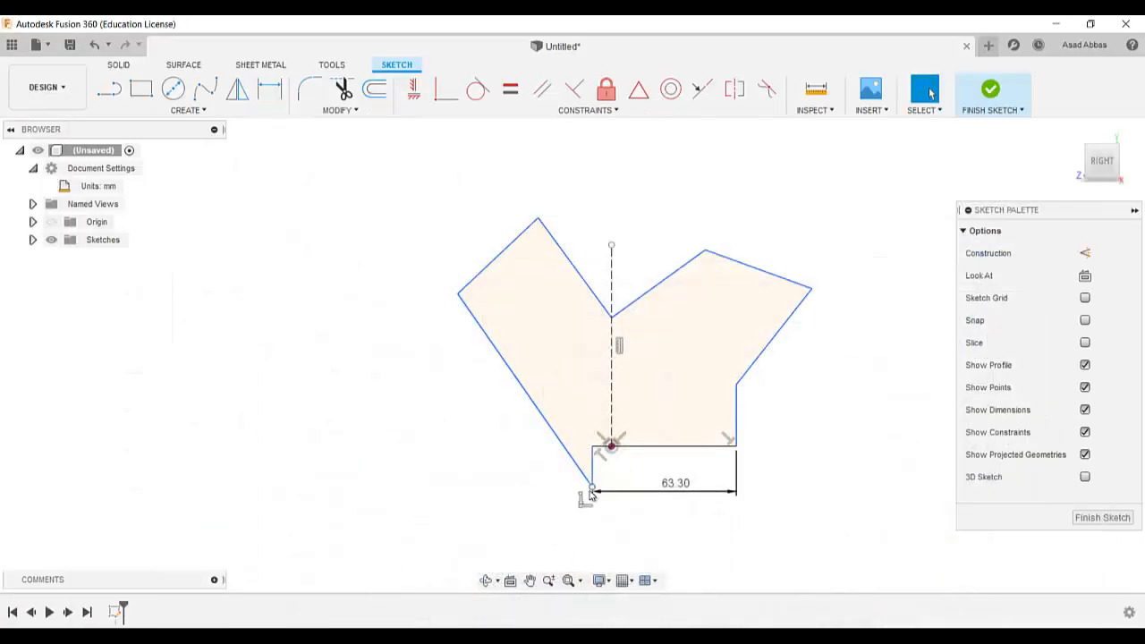
Reposition the upper ends of both short vertical sides so the base straddles the origin and each side rises above it
mouse_move(591, 491)
mouse_down()
mouse_move(520, 420)
mouse_move(555, 410)
mouse_up()
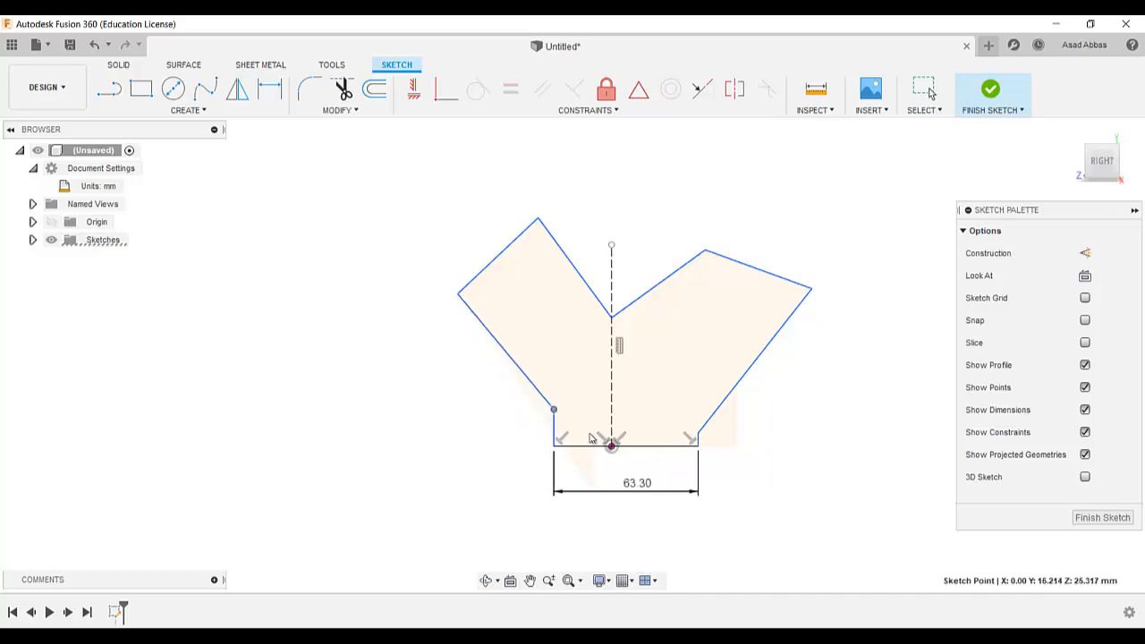
scroll(726, 447, up, 2)
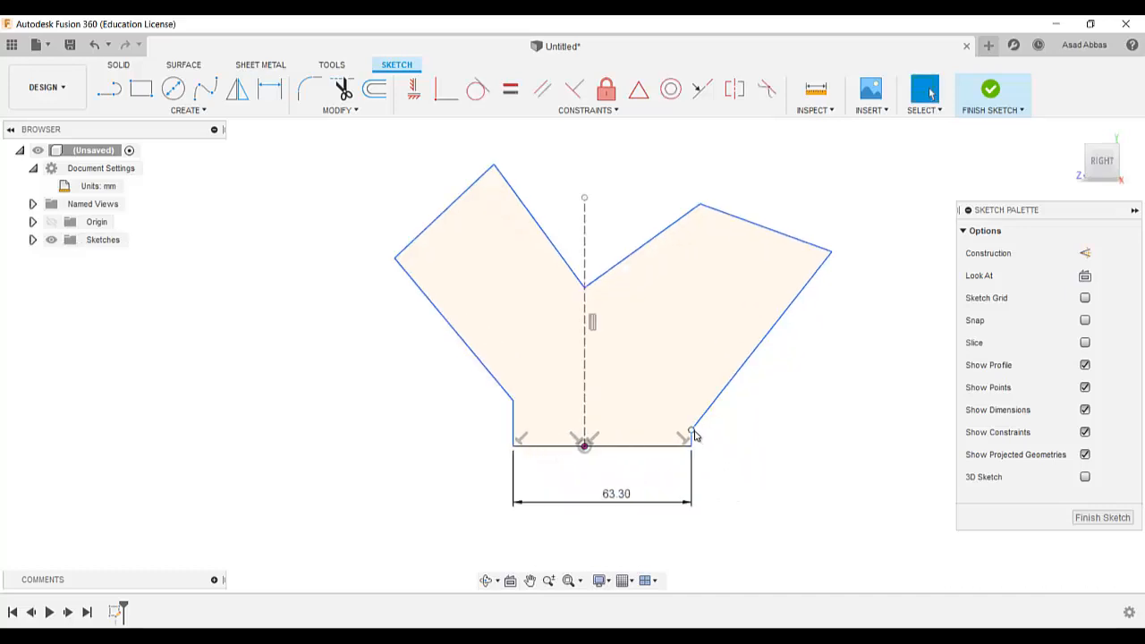
drag(695, 436, 702, 396)
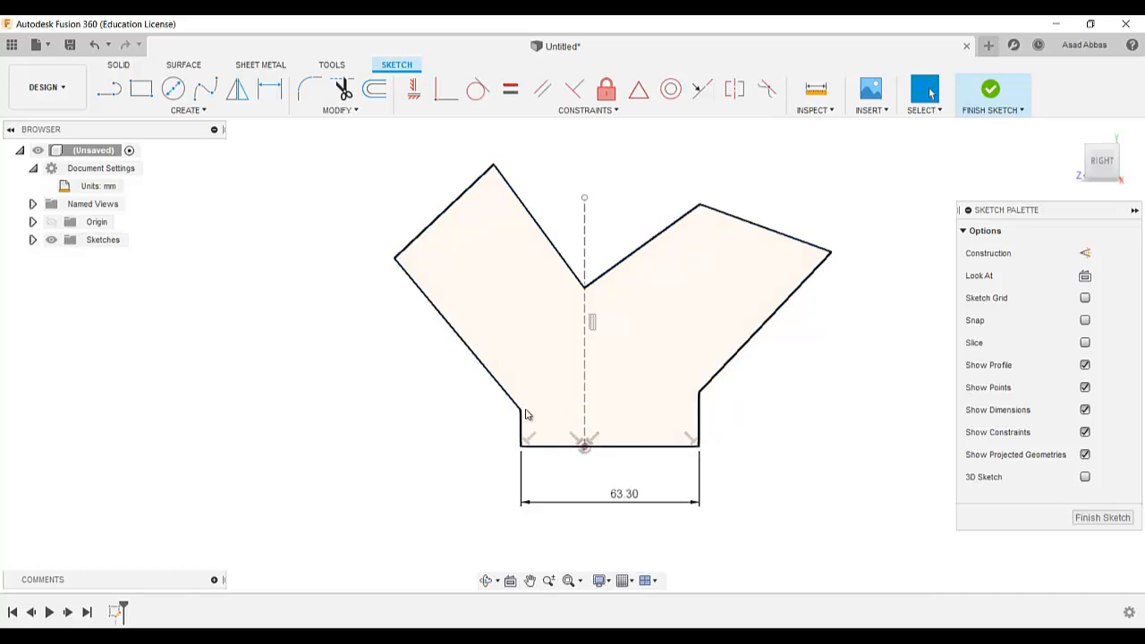
drag(521, 409, 499, 388)
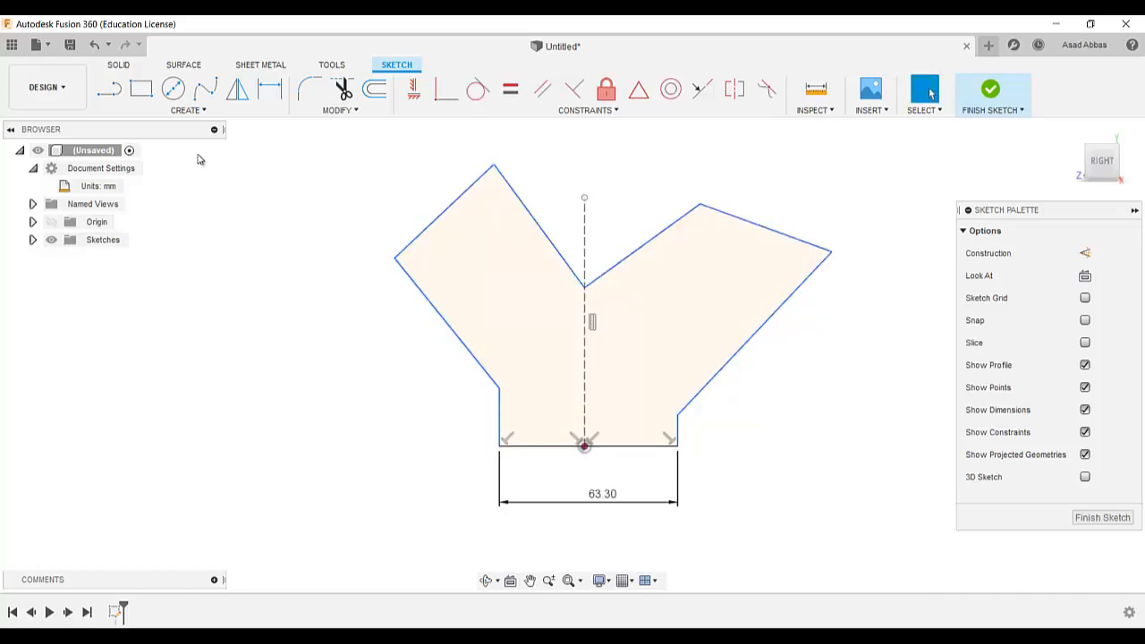
Dimension the distance from the origin to the left vertical side as 63.3/2 mm to centre the base
click(279, 93)
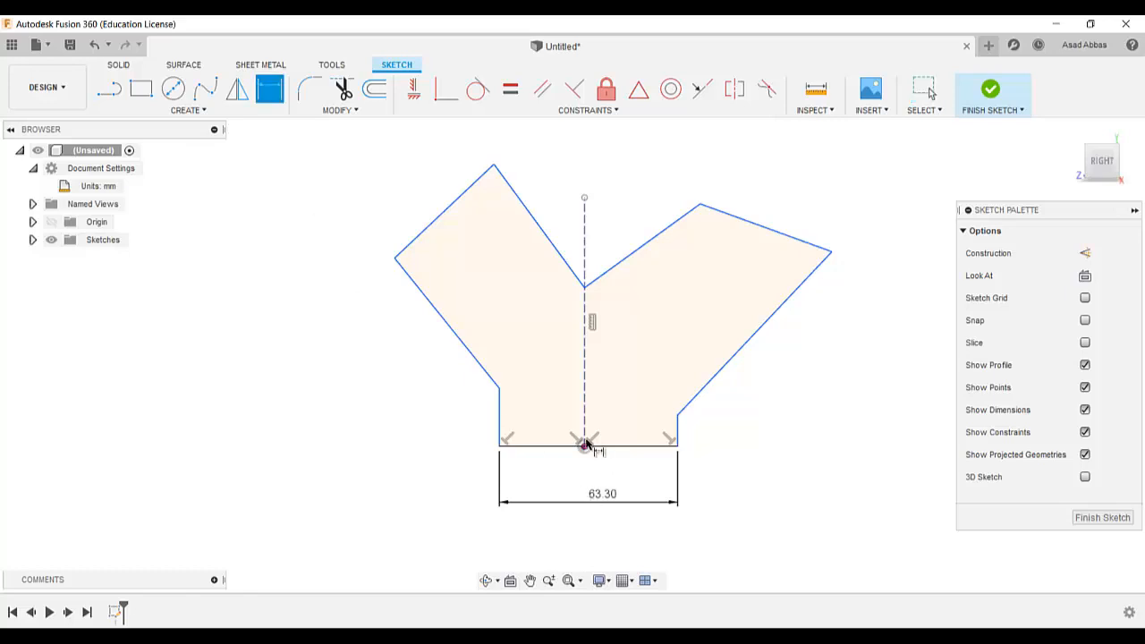
click(577, 447)
click(498, 420)
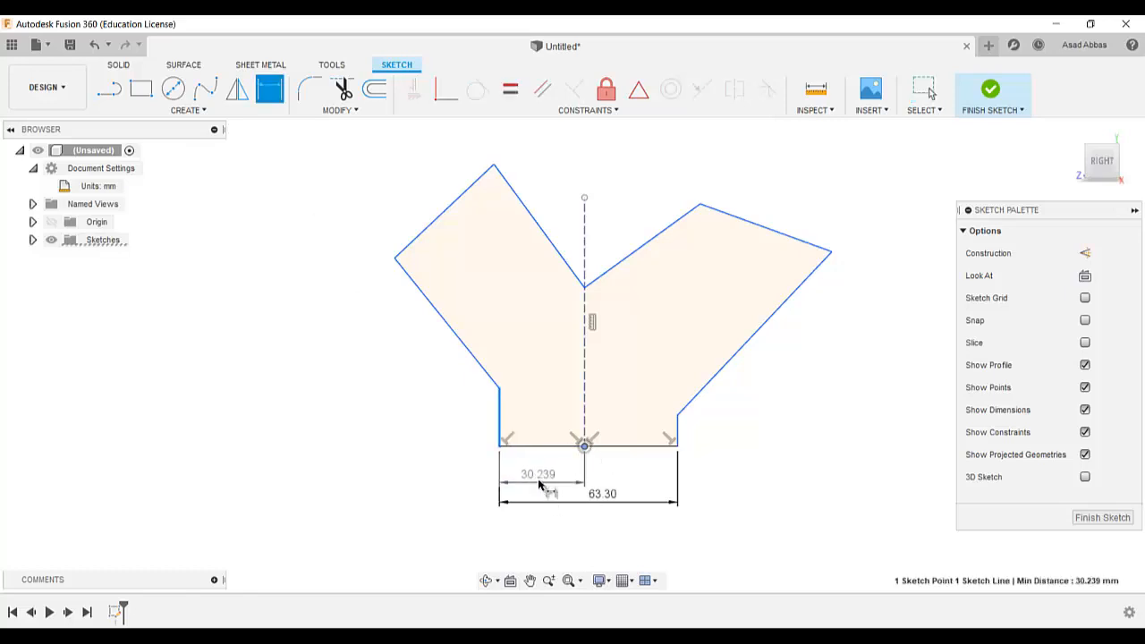
click(538, 486)
text(63.3/2)
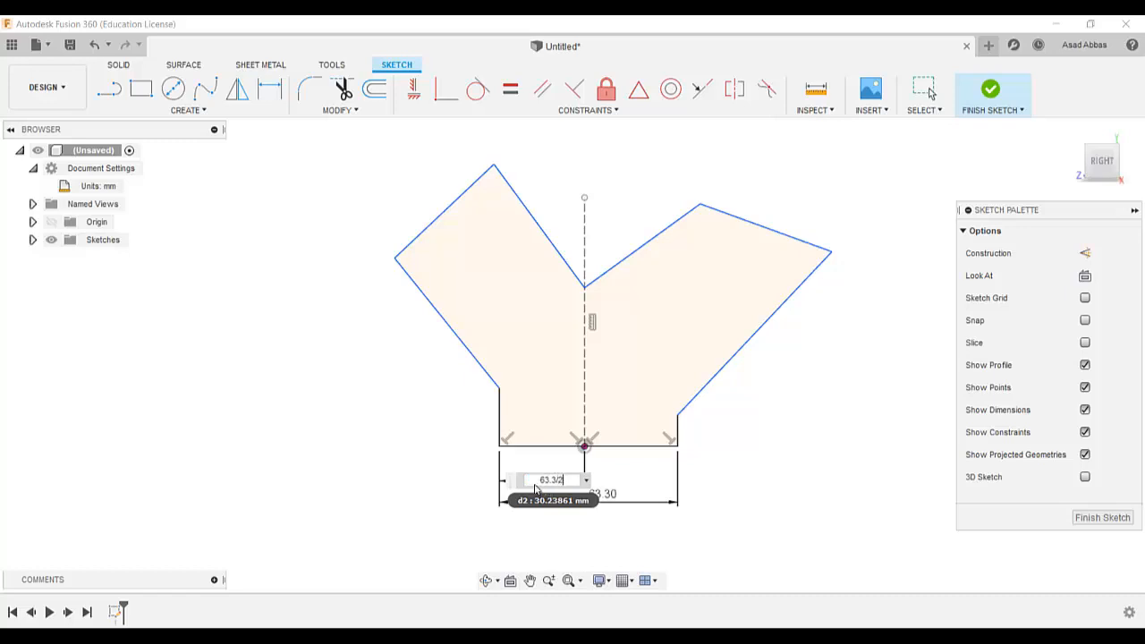
key(Return)
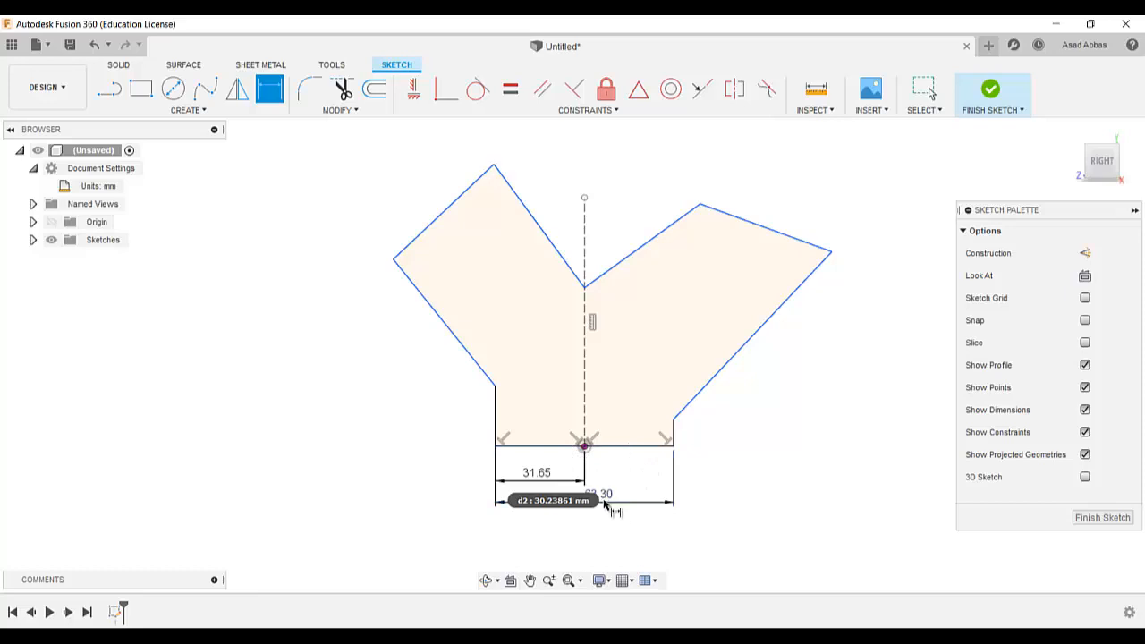
scroll(613, 523, up, 2)
scroll(613, 524, down, 2)
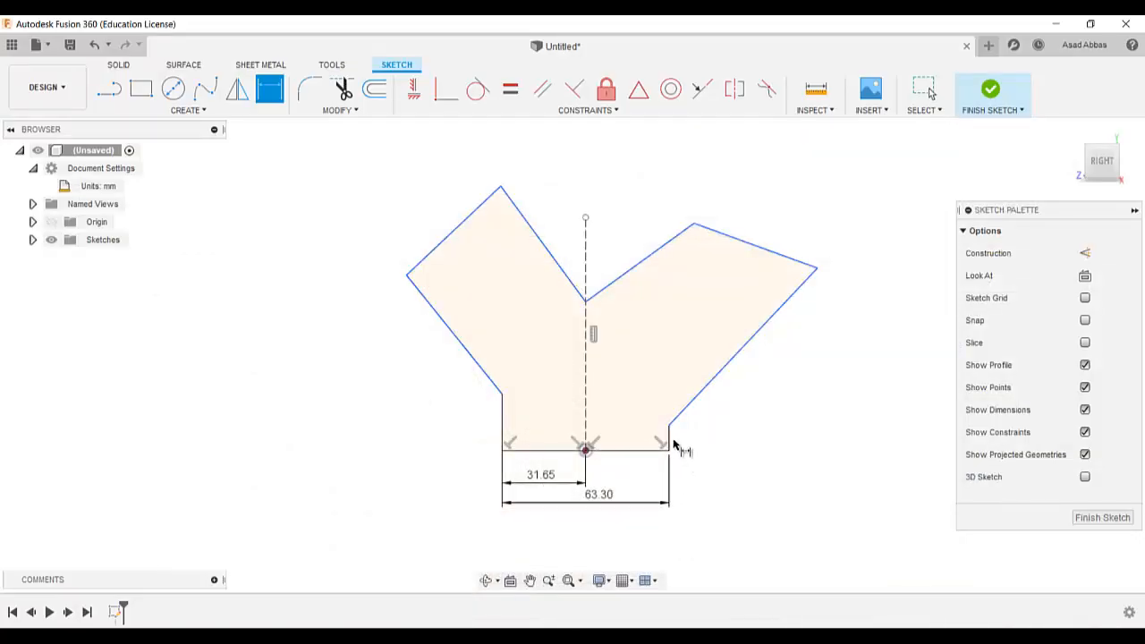
Dimension the height of the right short vertical side as 20 mm
key(d)
click(670, 438)
click(717, 447)
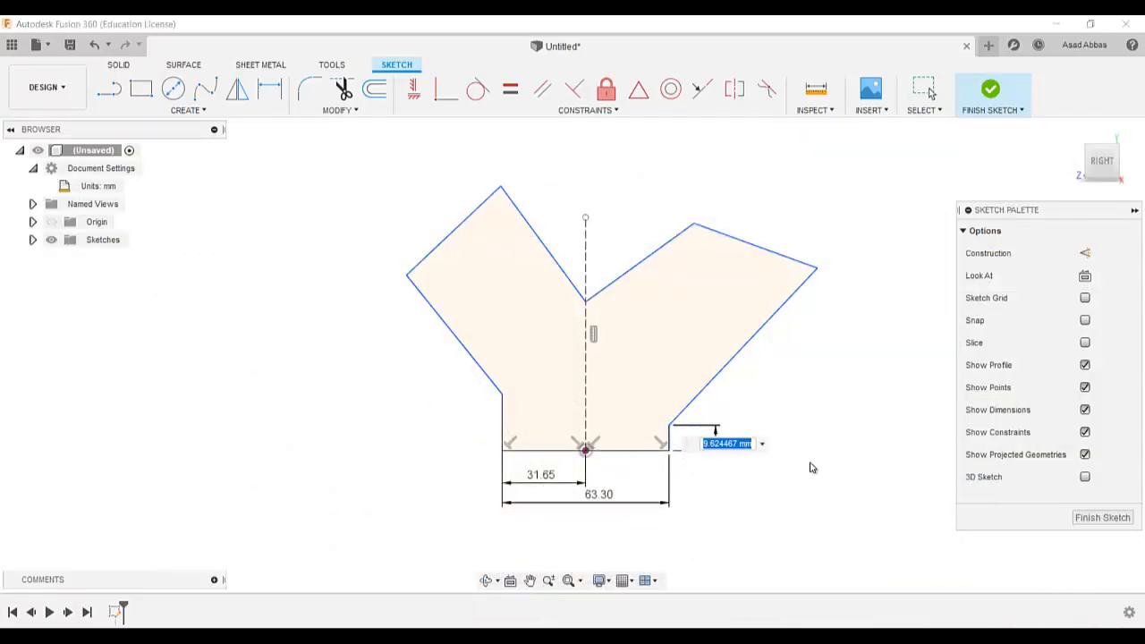
text(20)
key(Return)
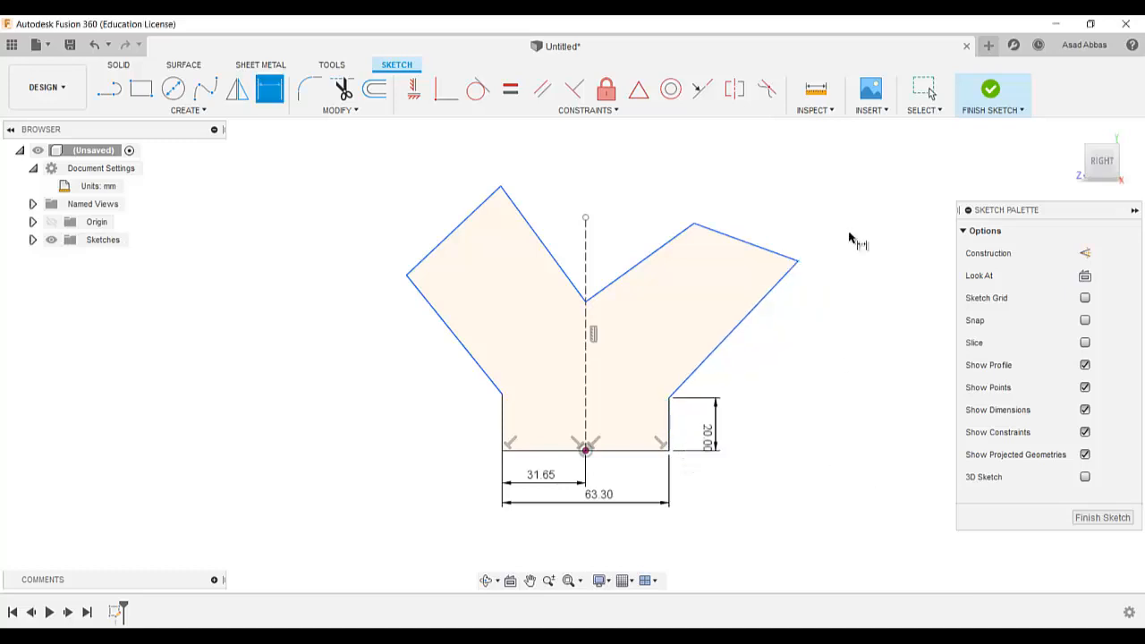
Apply an Equal constraint between the left and right short vertical sides
click(510, 89)
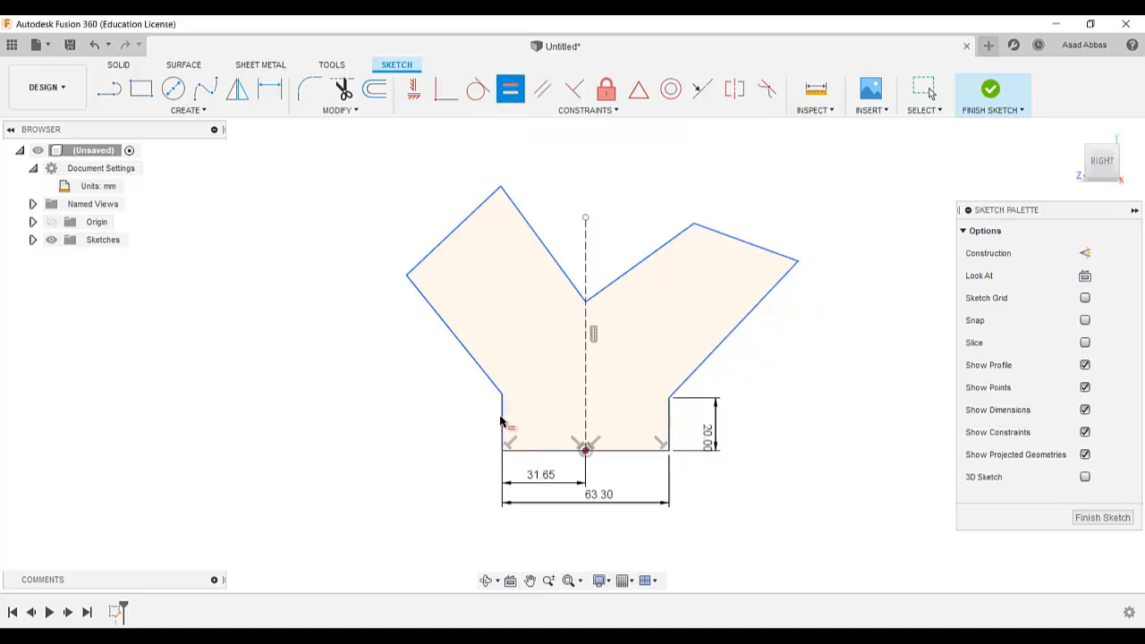
click(502, 421)
click(689, 421)
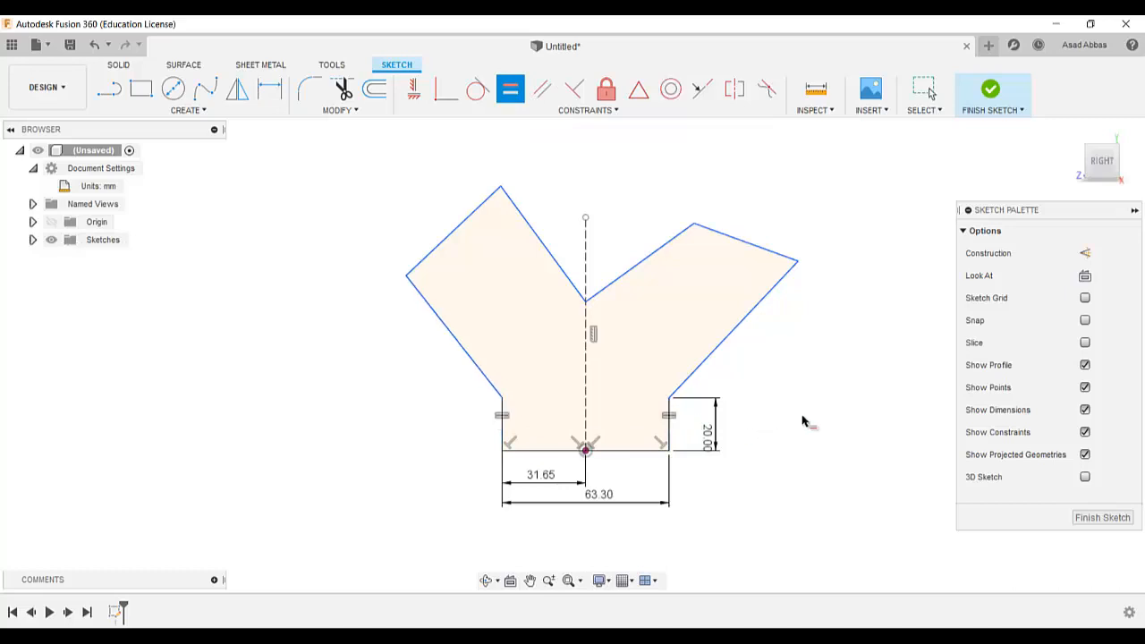
Dimension the angle between the two outer slanted sides as 60° and place its label above the base
scroll(780, 385, up, 1)
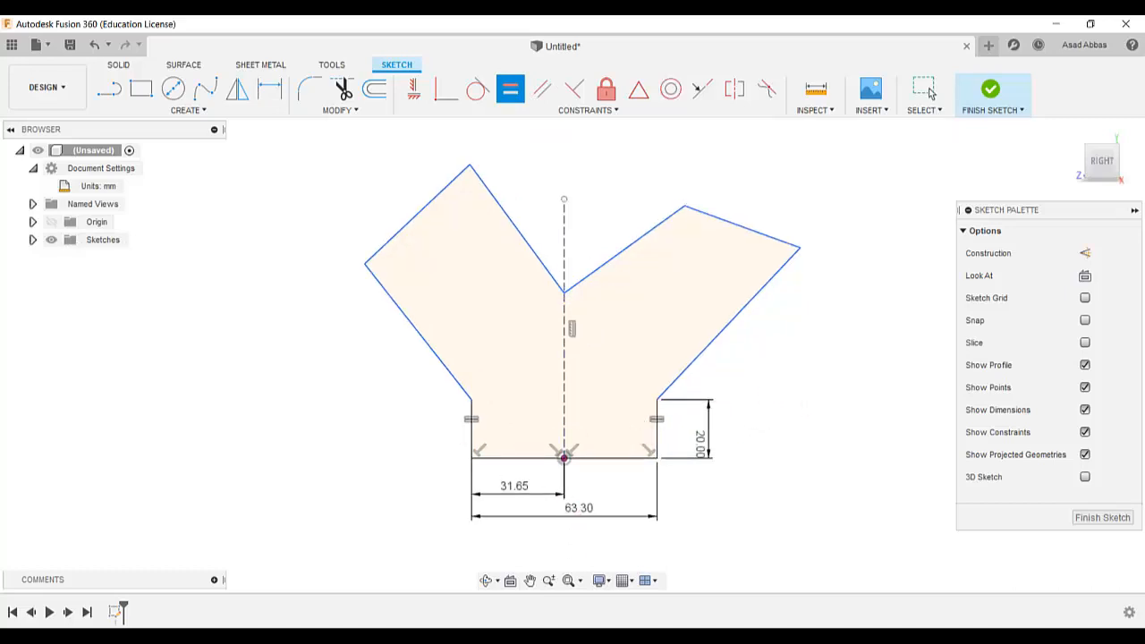
key(alt+Tab)
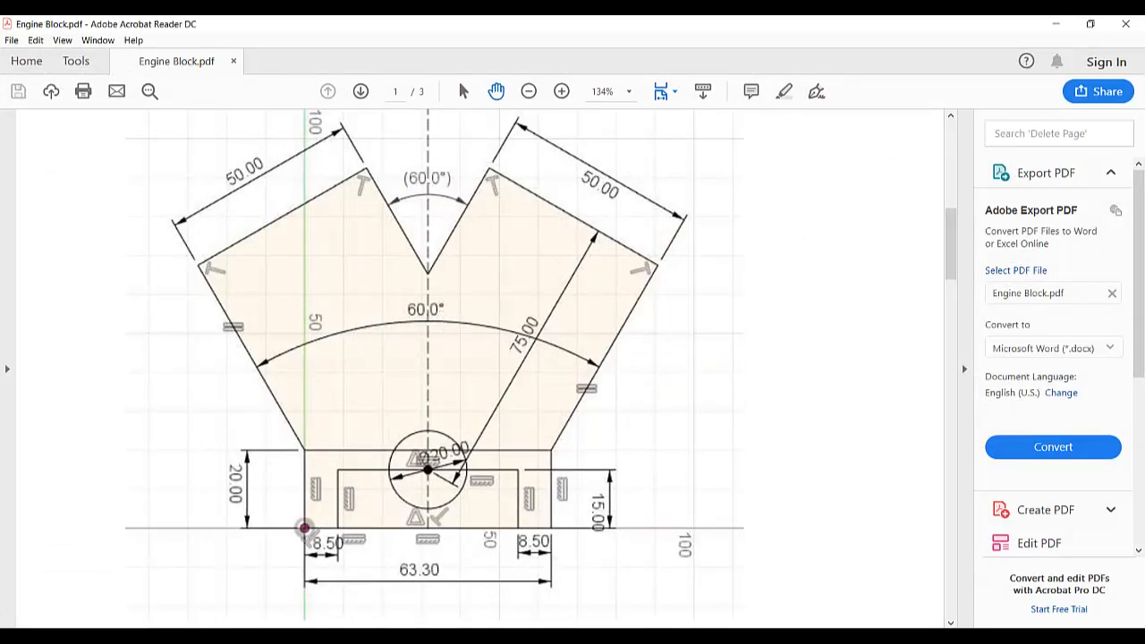
key(alt+Tab)
click(438, 356)
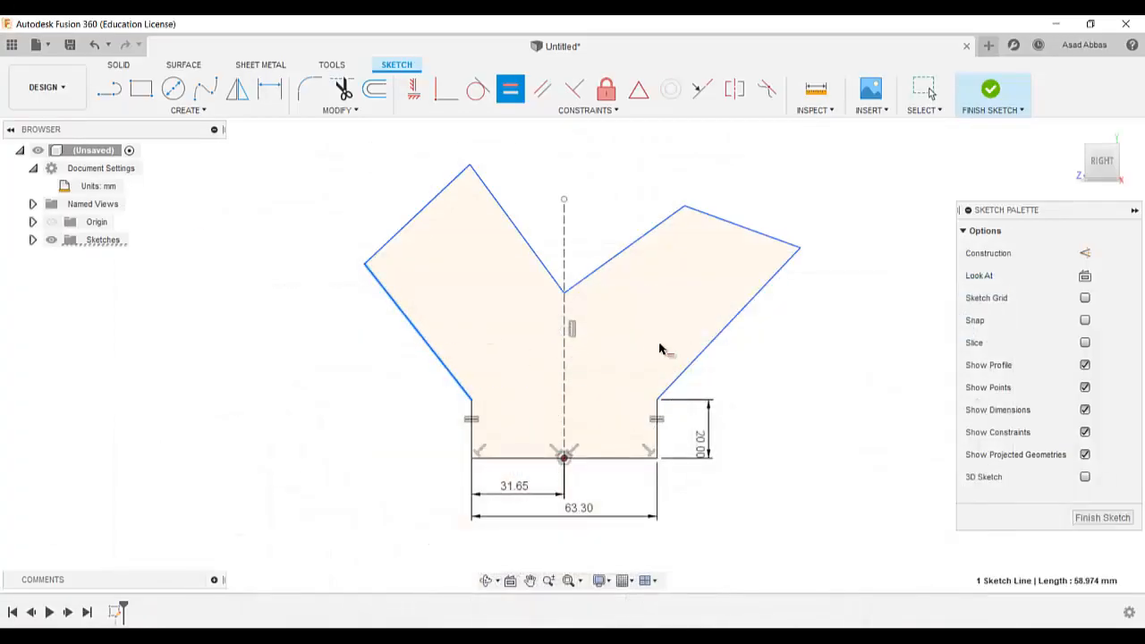
click(269, 89)
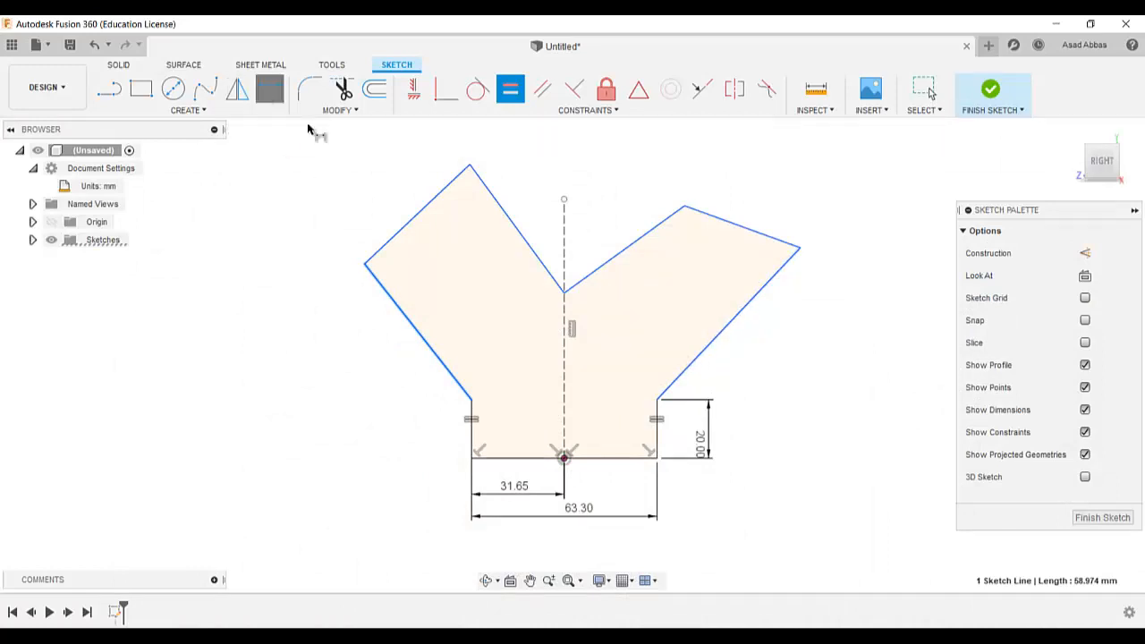
click(425, 348)
click(677, 378)
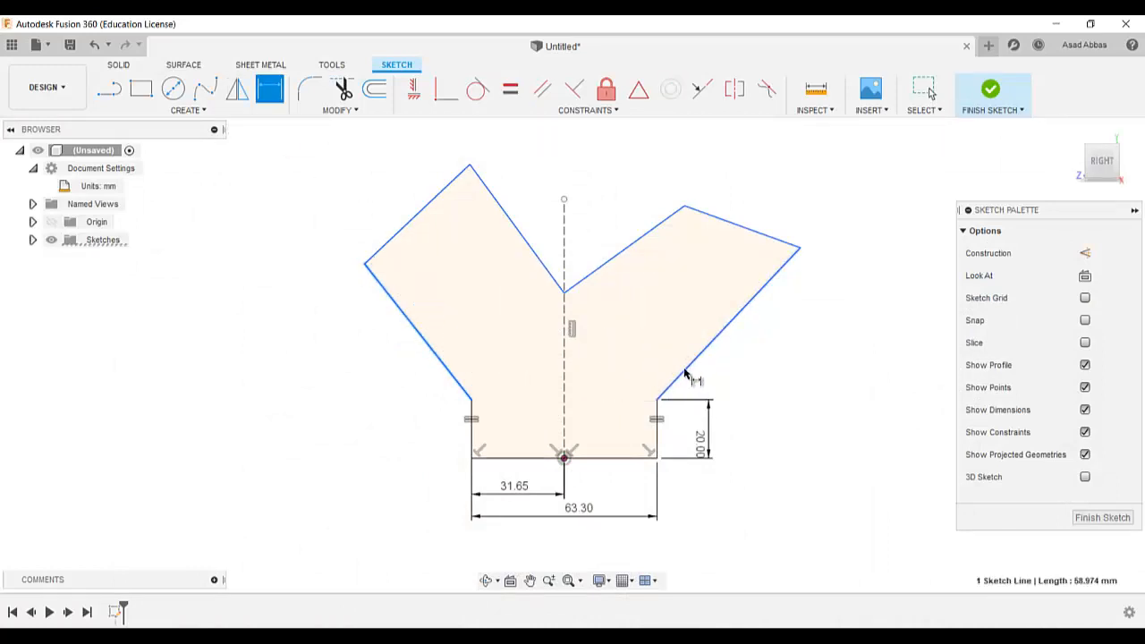
click(601, 345)
text(60)
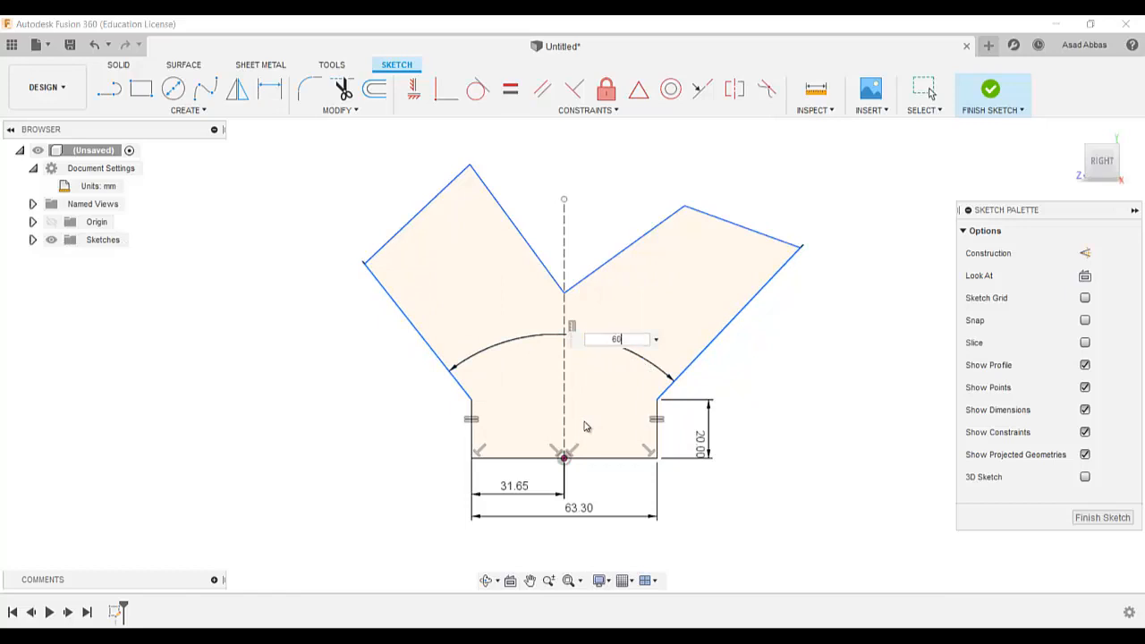
key(Return)
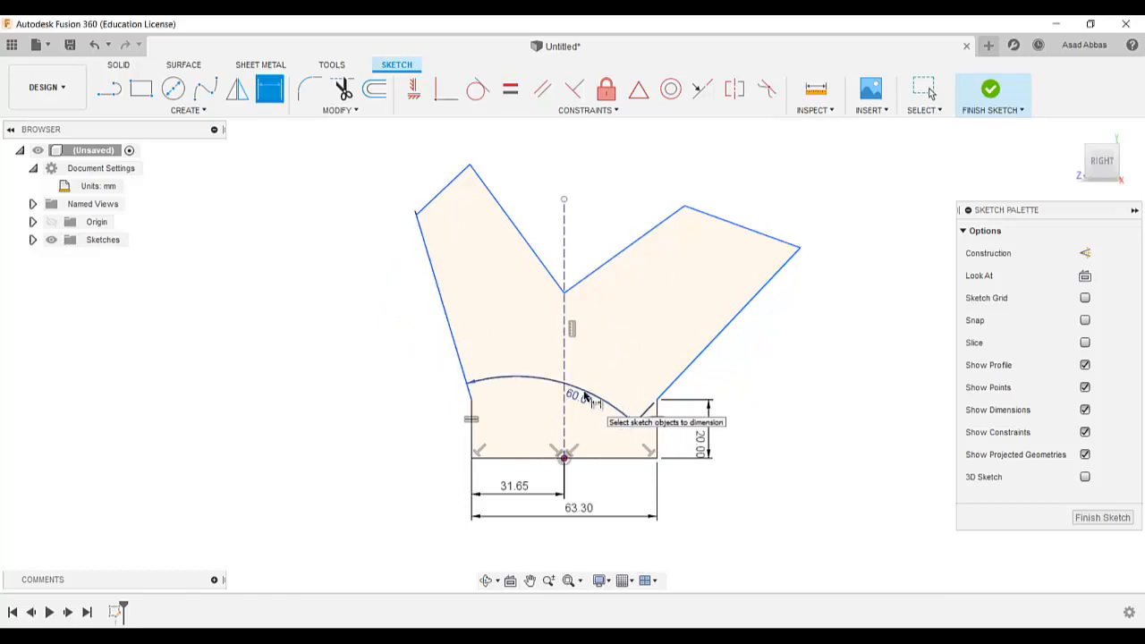
drag(582, 396, 592, 378)
Apply Perpendicular constraints between the right arm's end edge and both of its long sides, following the PDF drawing
key(alt+Tab)
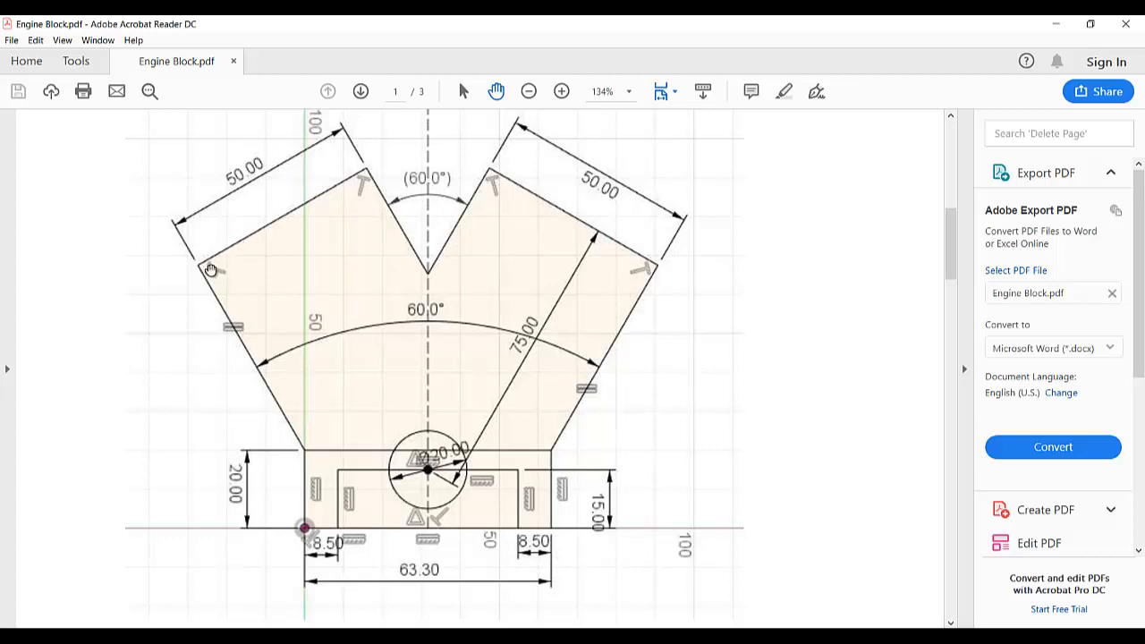
click(565, 633)
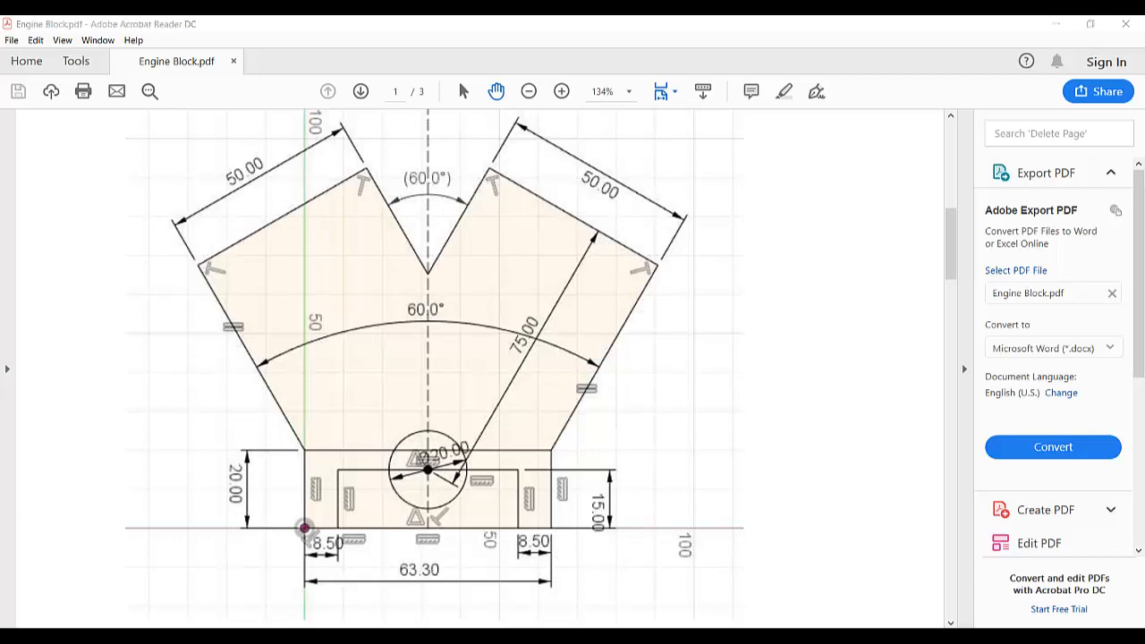
click(574, 89)
click(720, 212)
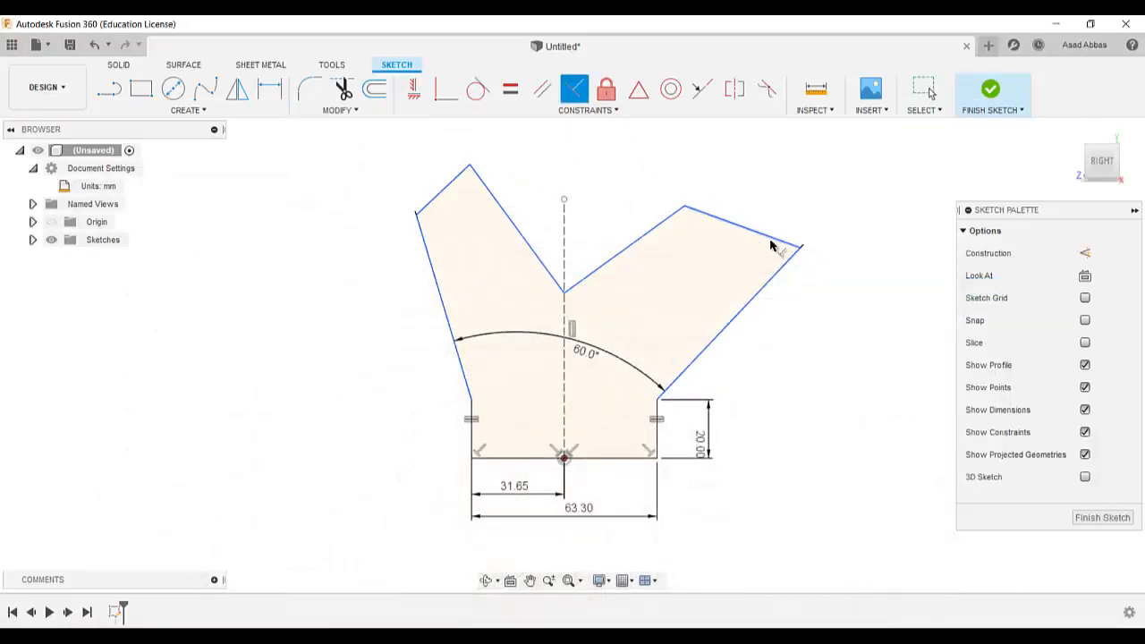
click(779, 278)
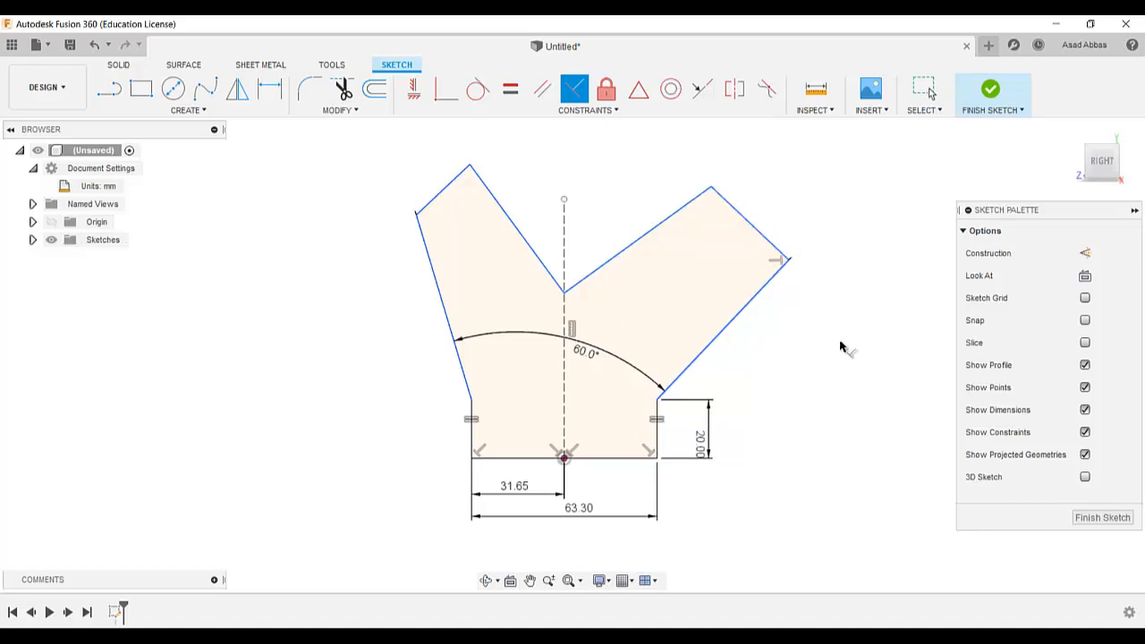
click(690, 204)
click(738, 213)
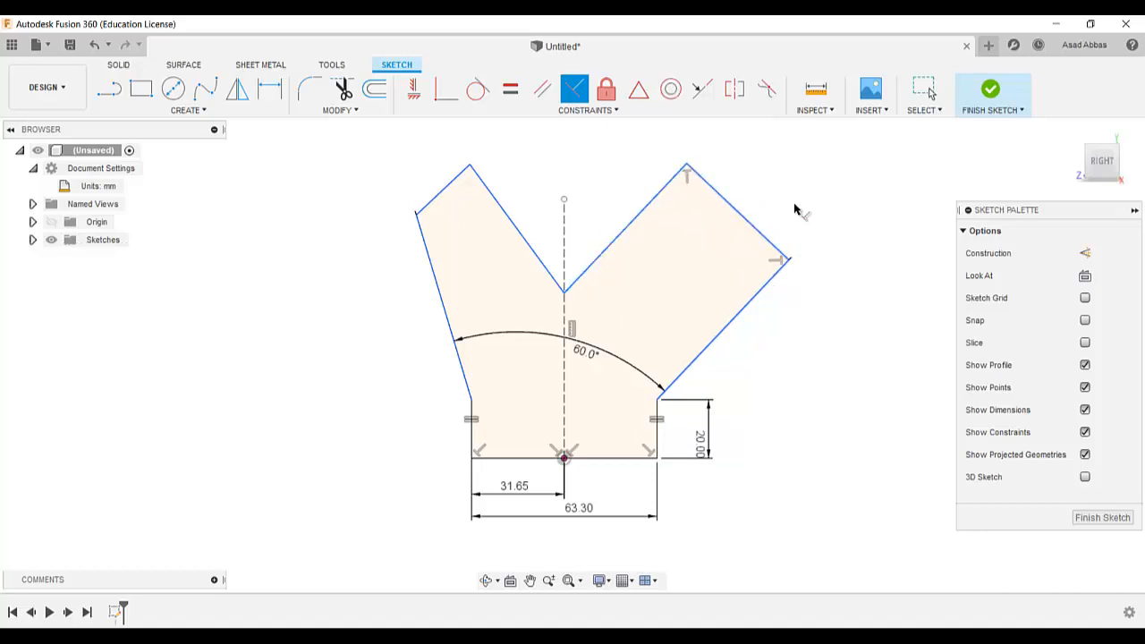
Apply Perpendicular constraints between the left arm's end edge and both of its long sides
click(456, 179)
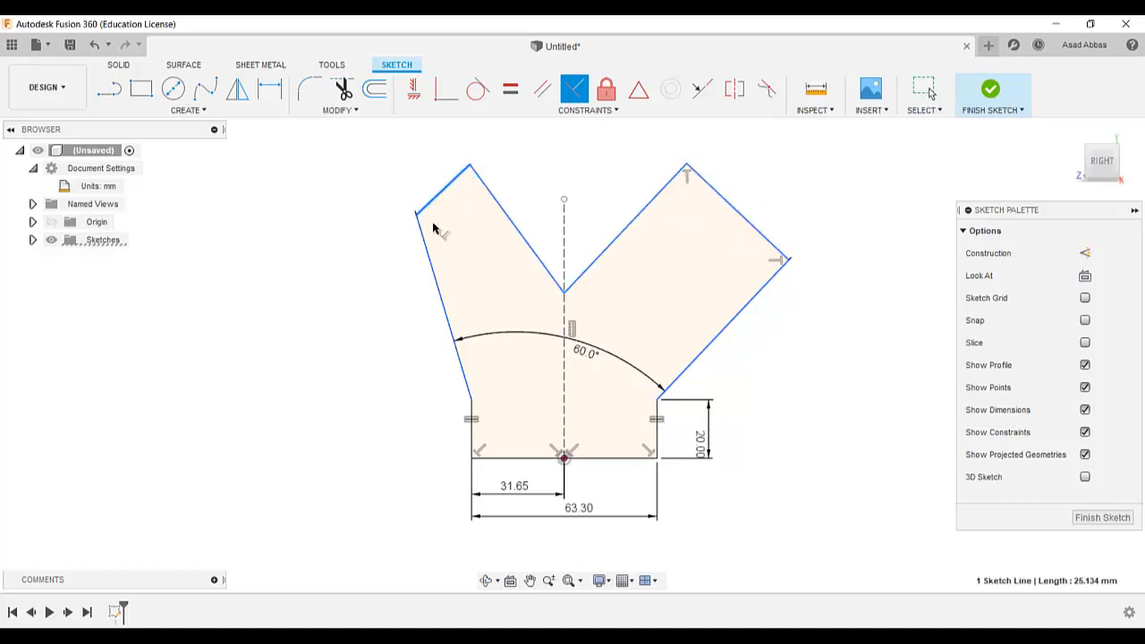
click(494, 196)
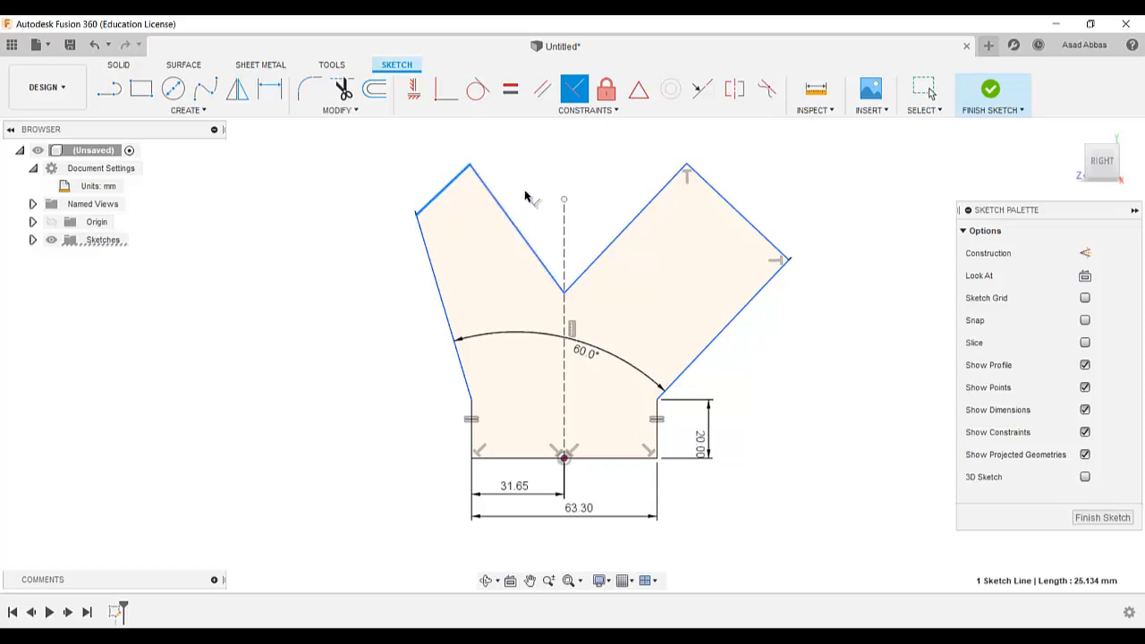
click(429, 205)
click(421, 242)
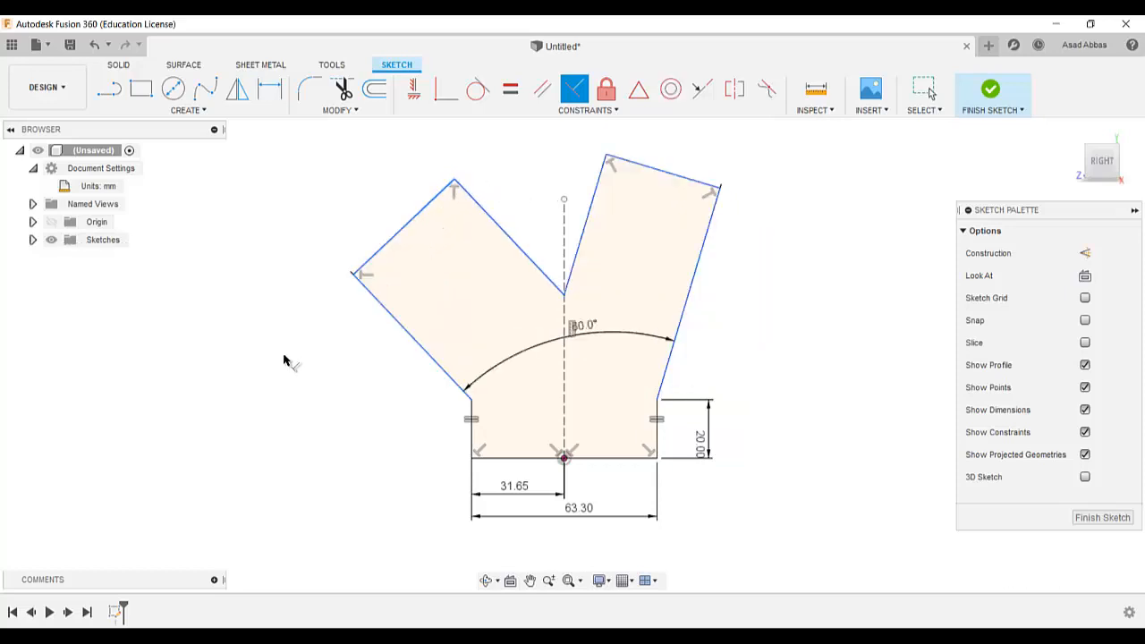
Dimension the angle between the vertical centreline and the left outer slanted side as 30°
click(269, 89)
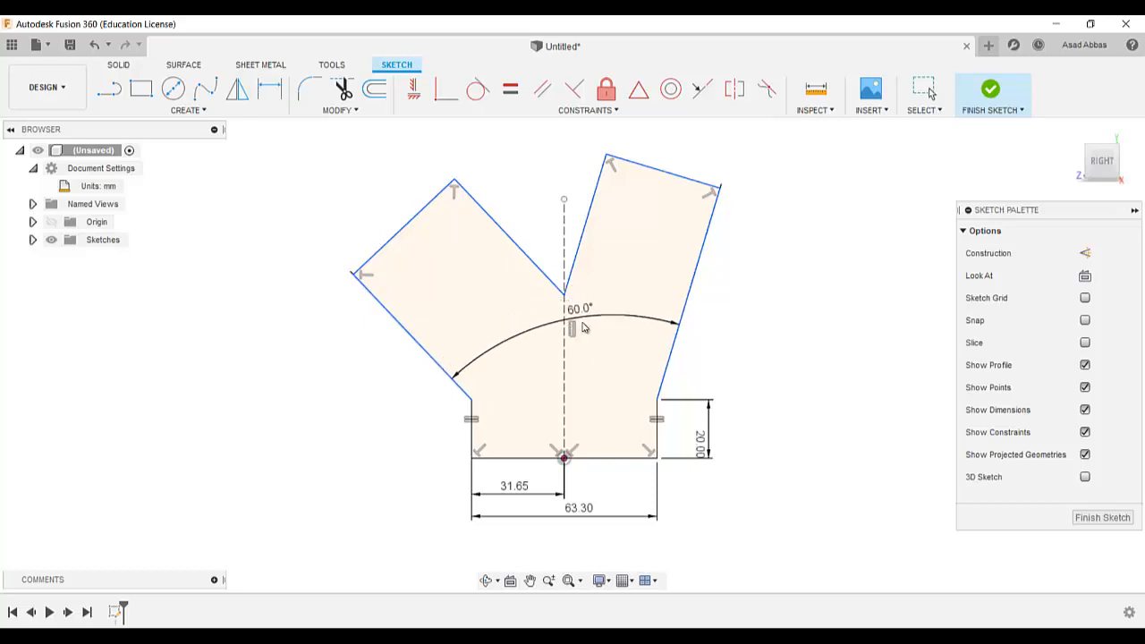
click(564, 360)
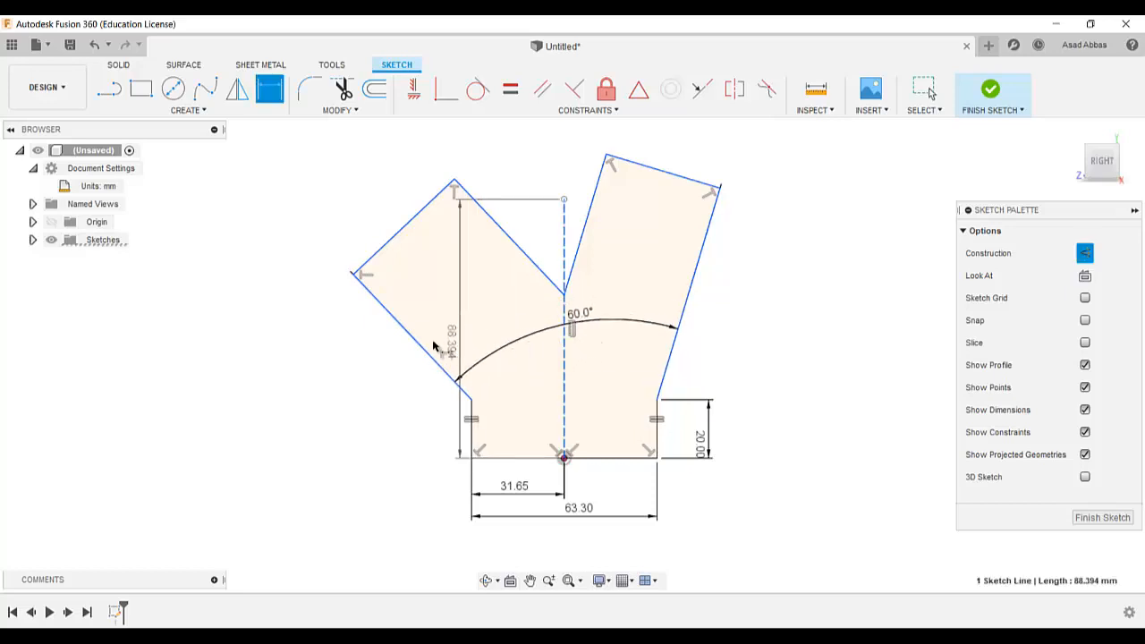
click(427, 349)
click(457, 313)
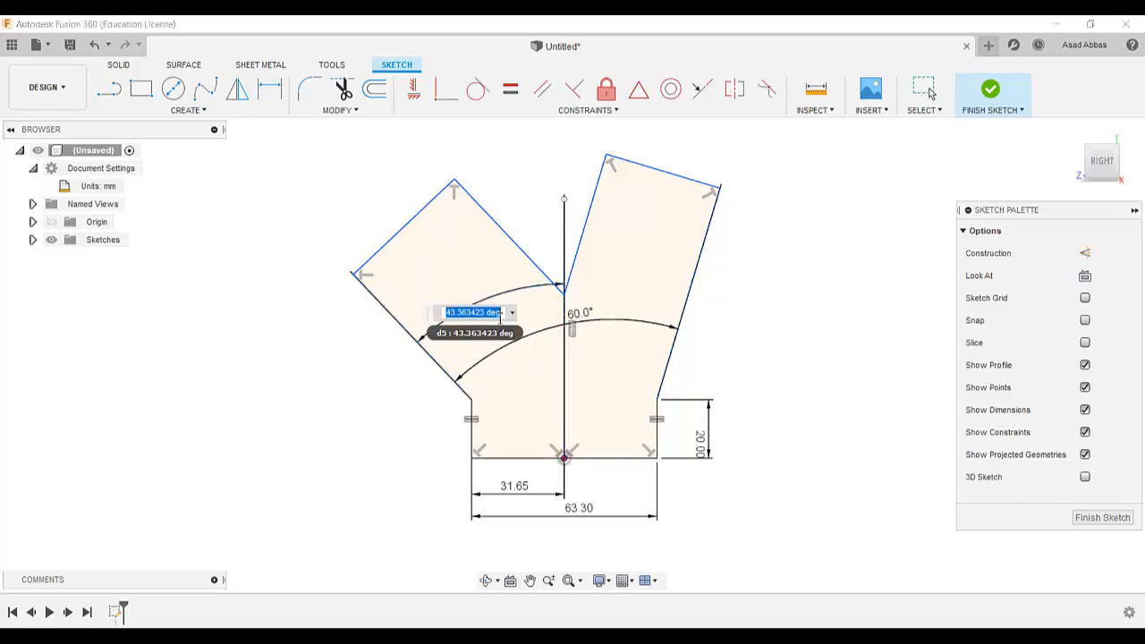
text(30)
key(Return)
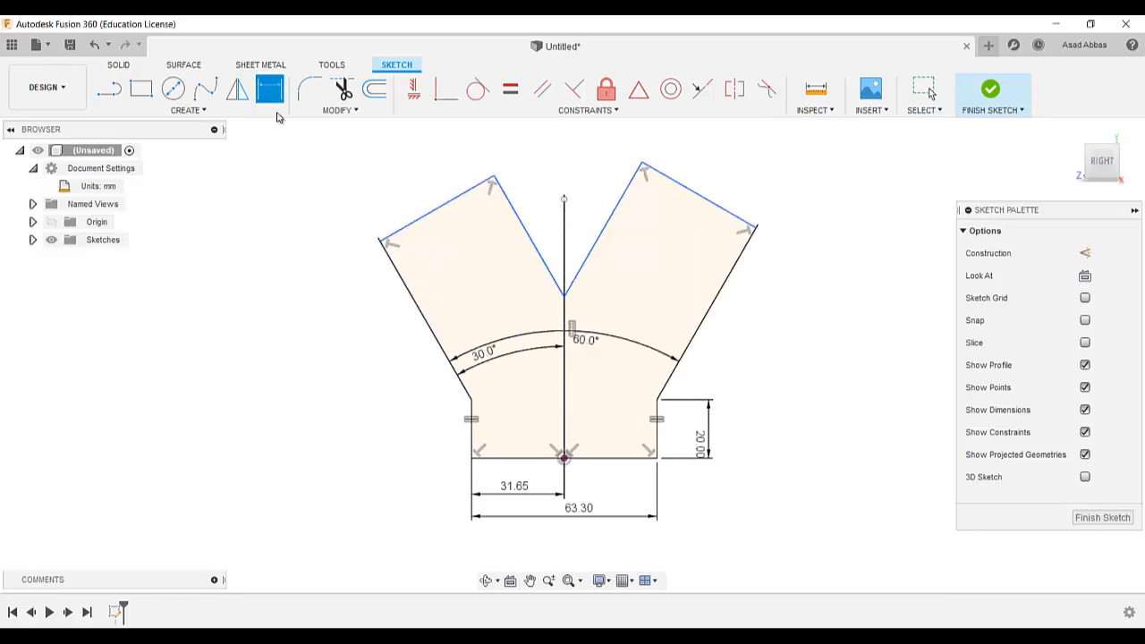
Dimension the right arm's end edge with an aligned length of 50 mm
click(699, 194)
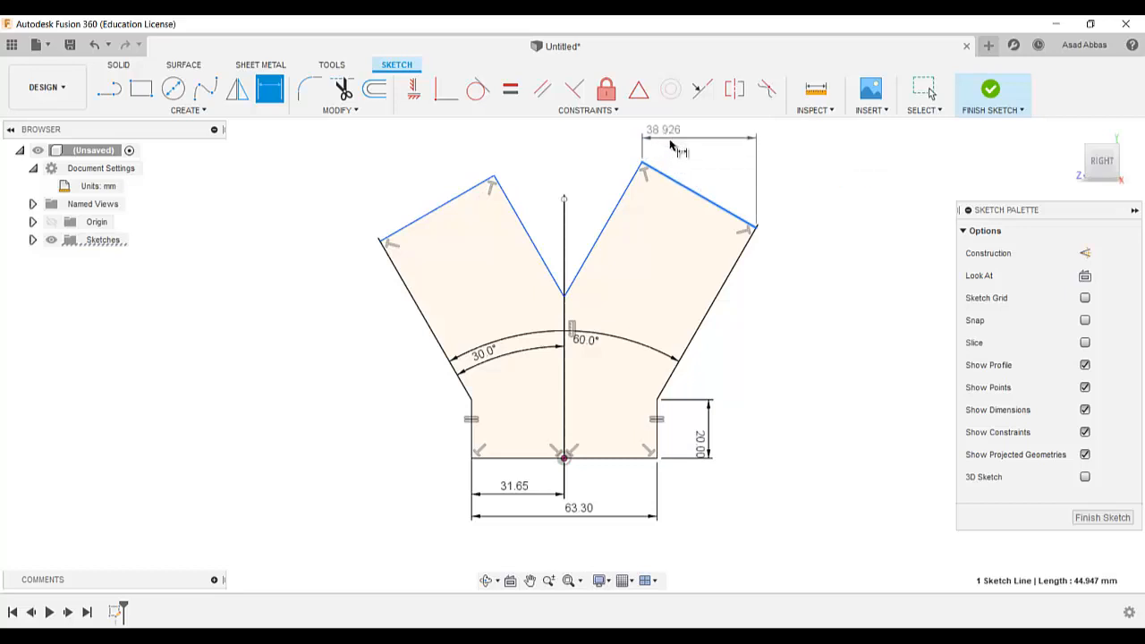
click(729, 170)
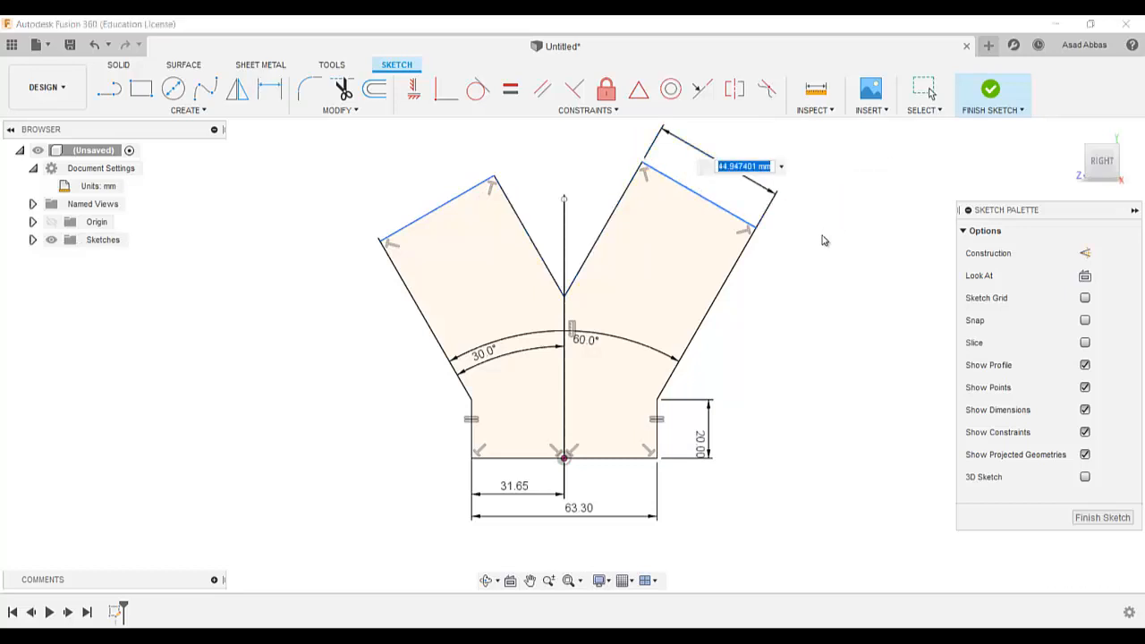
text(50)
key(Return)
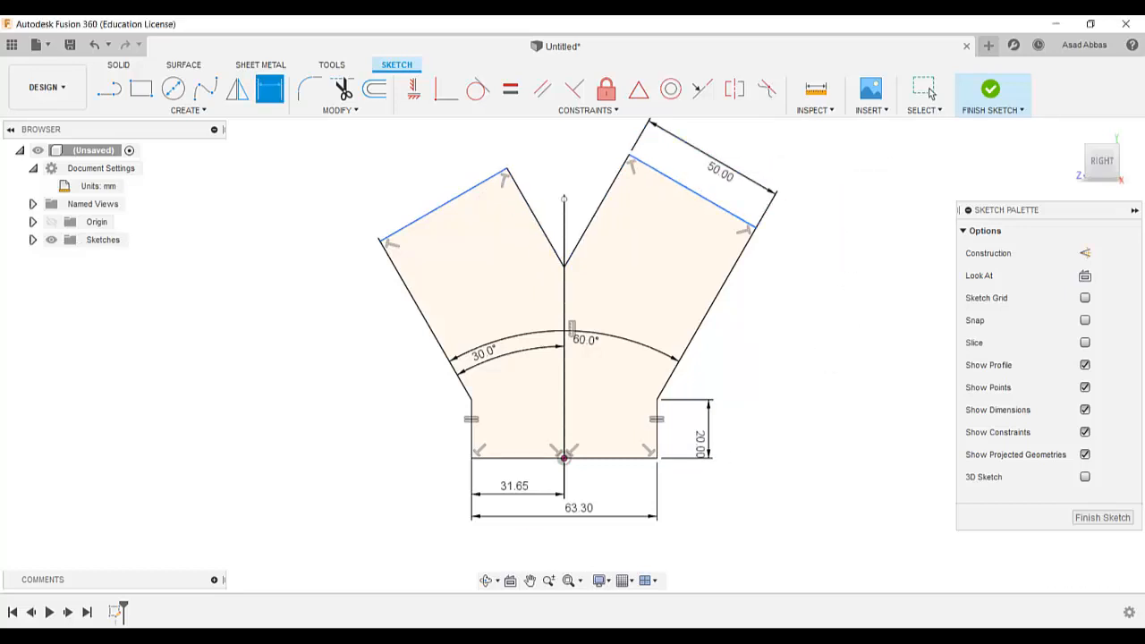
Draw a circle about 17 mm in diameter on the centreline, centred about 17.5 mm above the origin, following the PDF drawing
key(alt+Tab)
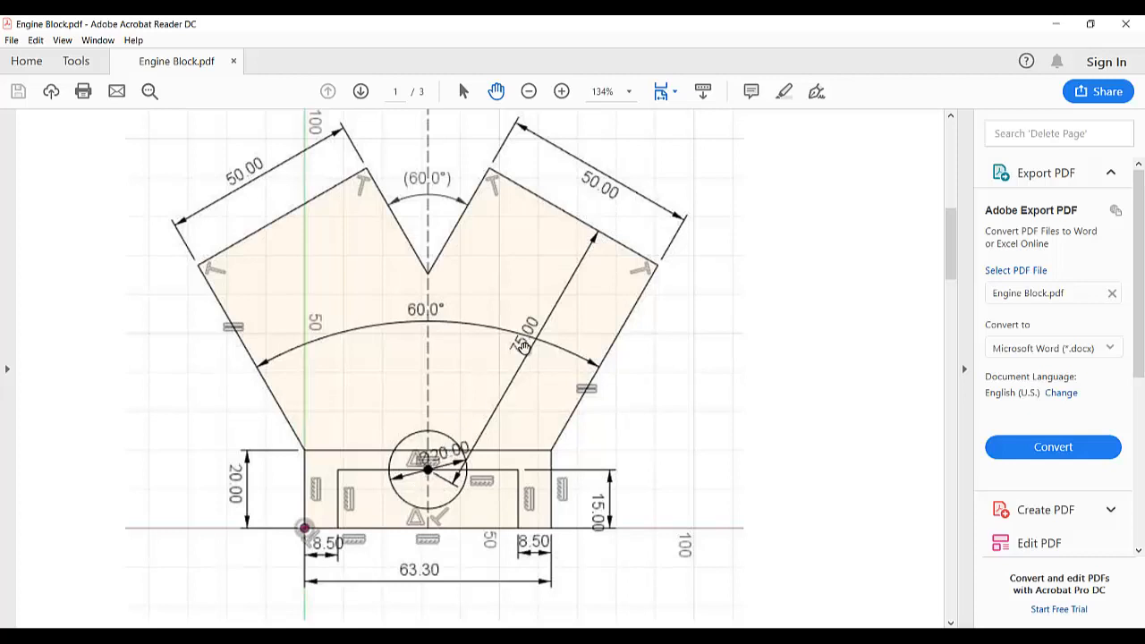
click(530, 635)
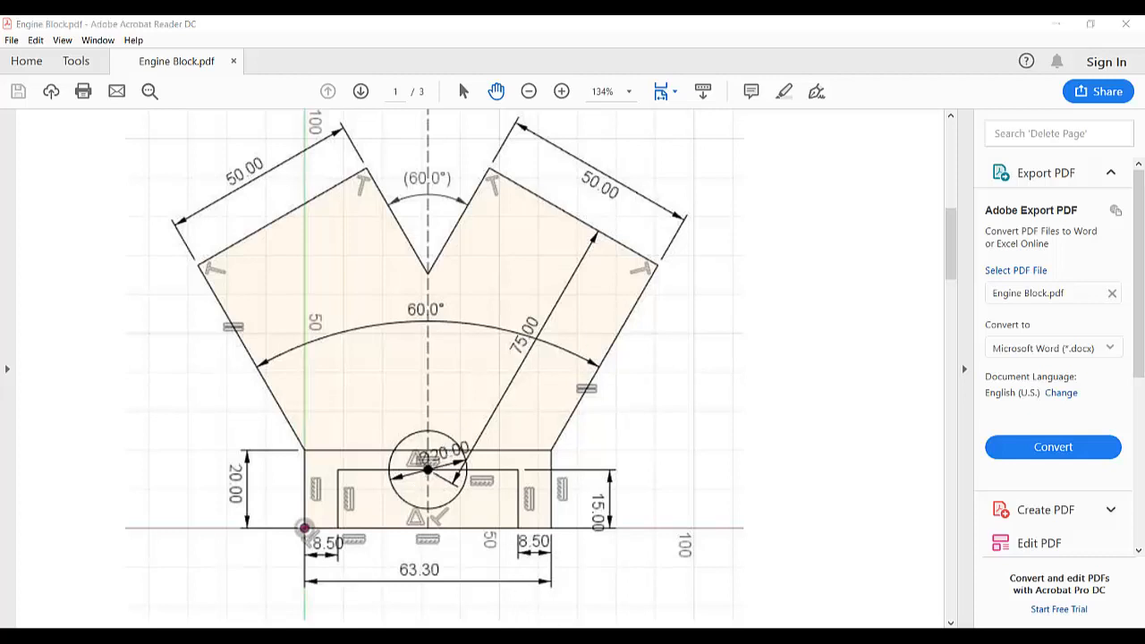
key(c)
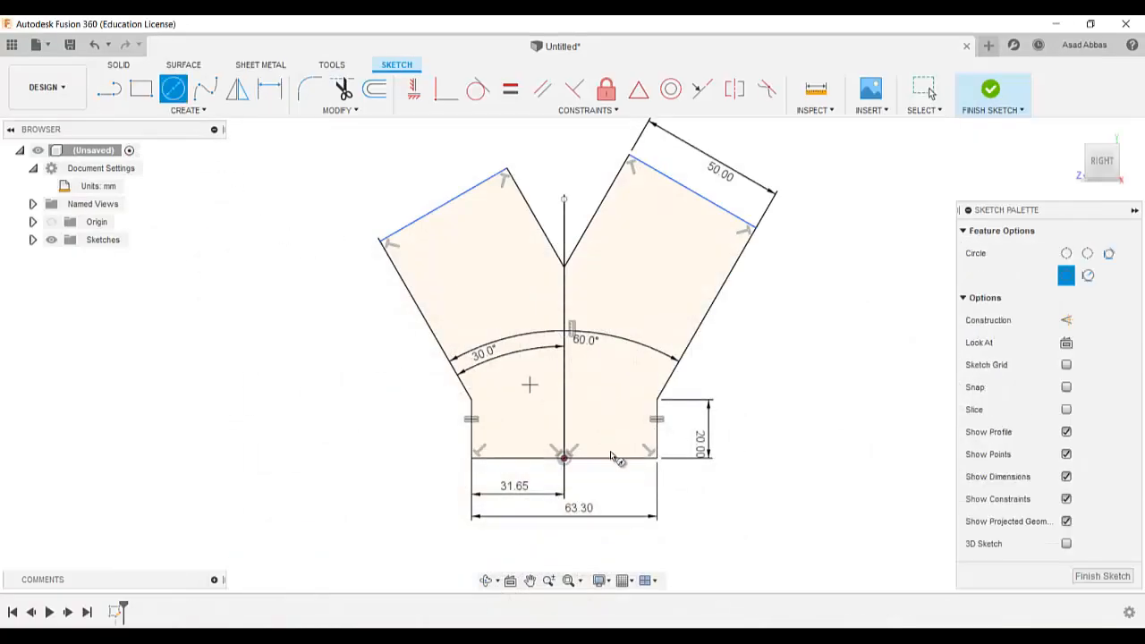
click(563, 407)
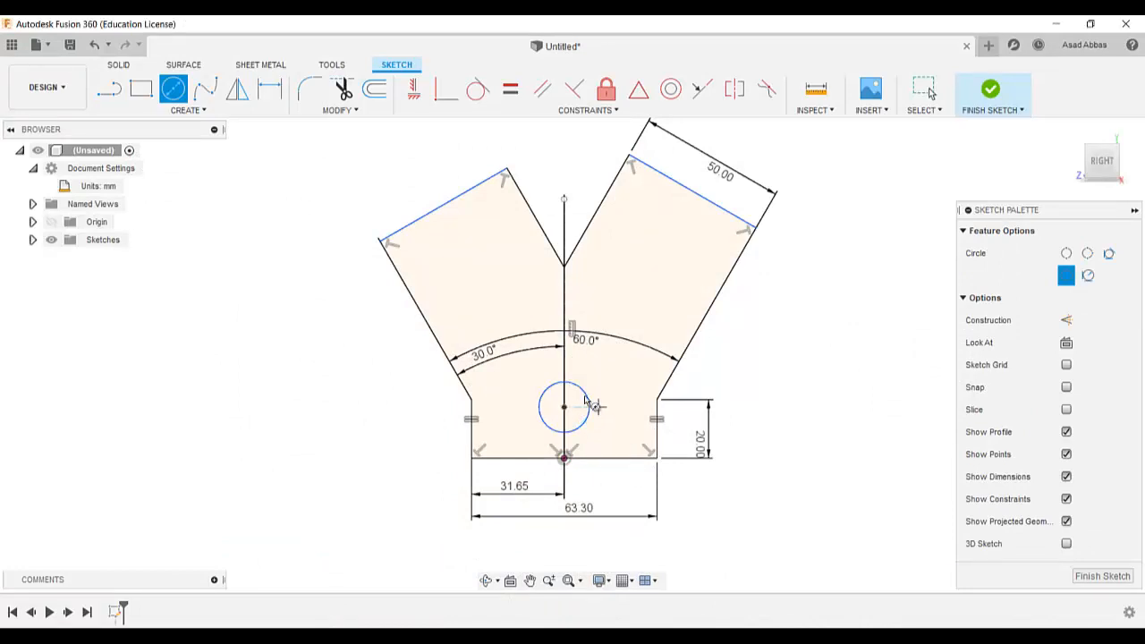
click(587, 400)
Dimension the vertical distance from the origin to the circle's centre as 15 mm
key(d)
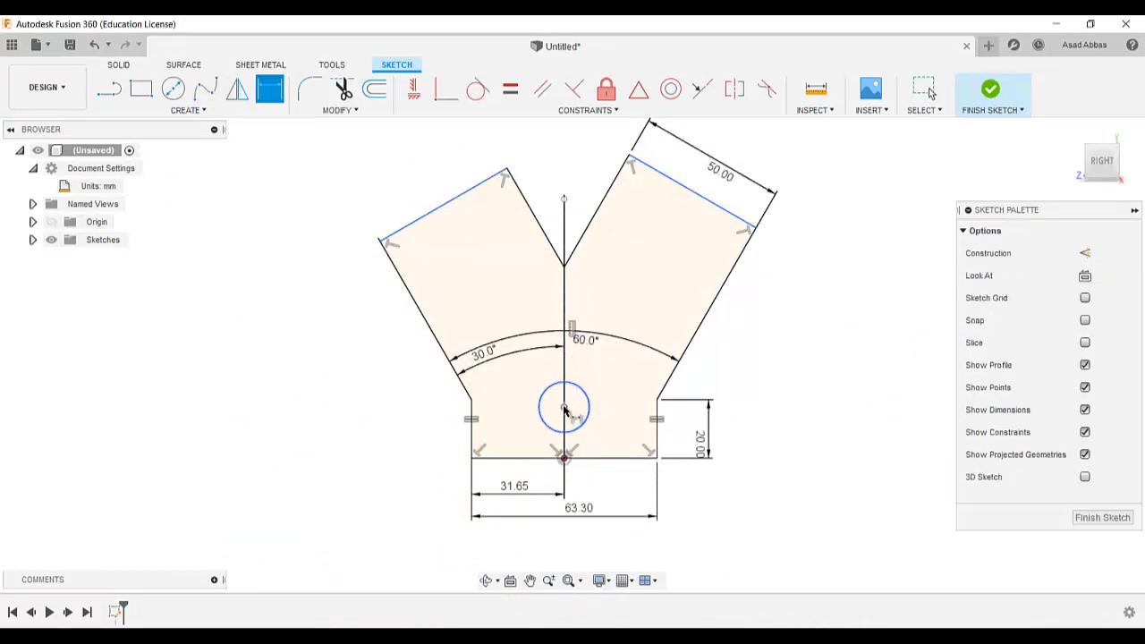
click(563, 407)
click(563, 458)
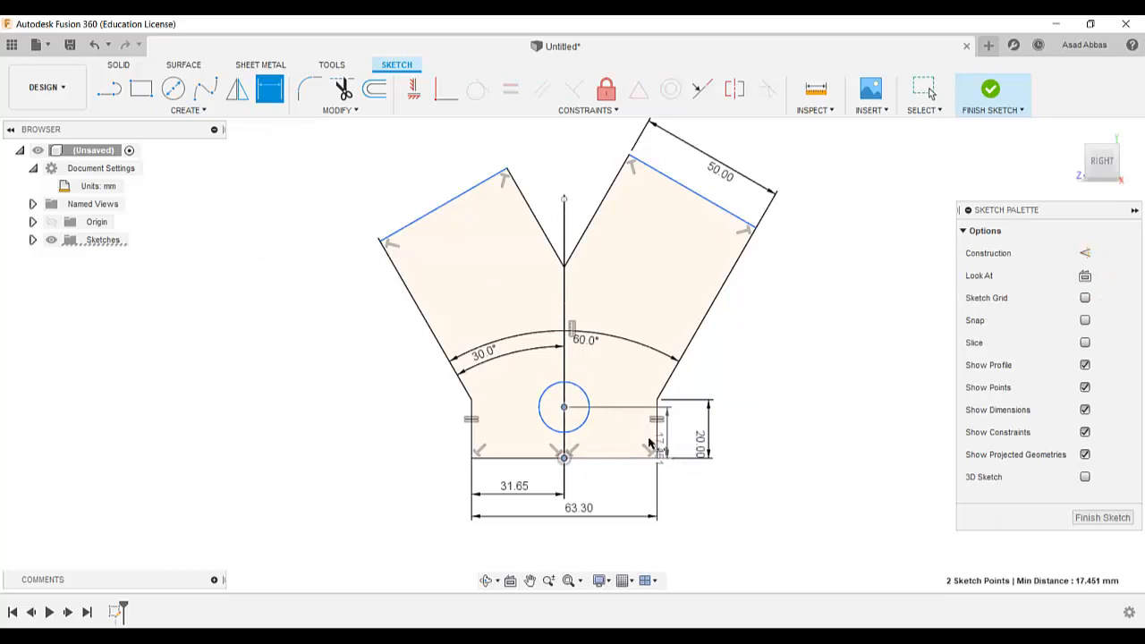
click(616, 436)
key(Return)
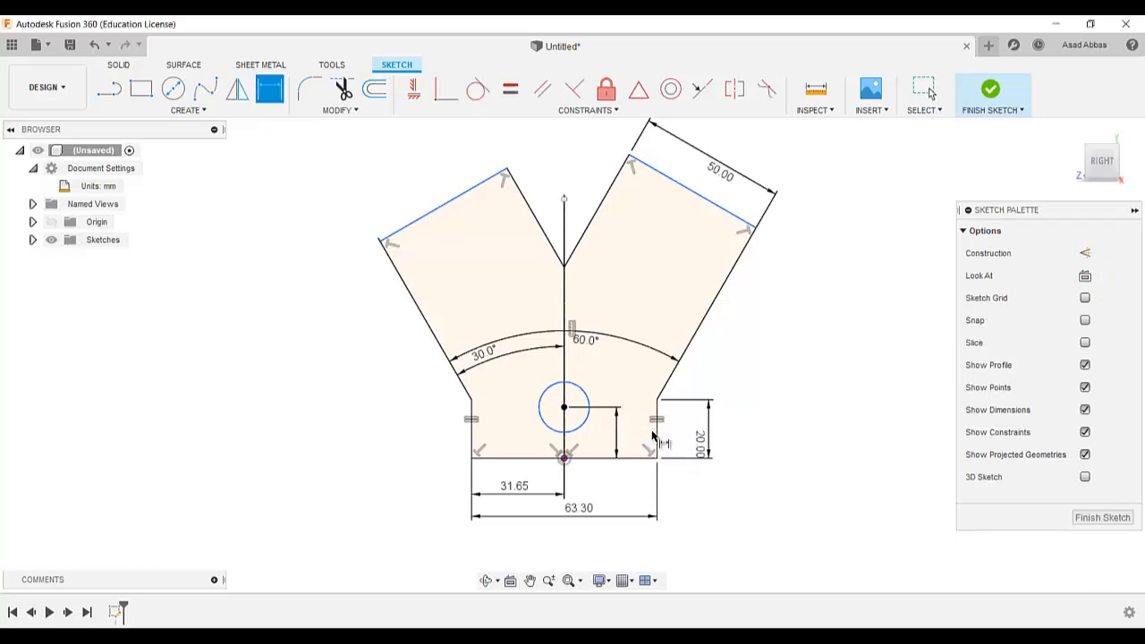
Check the circle size in the PDF drawing and dimension the circle's diameter as 20 mm
key(alt+Tab)
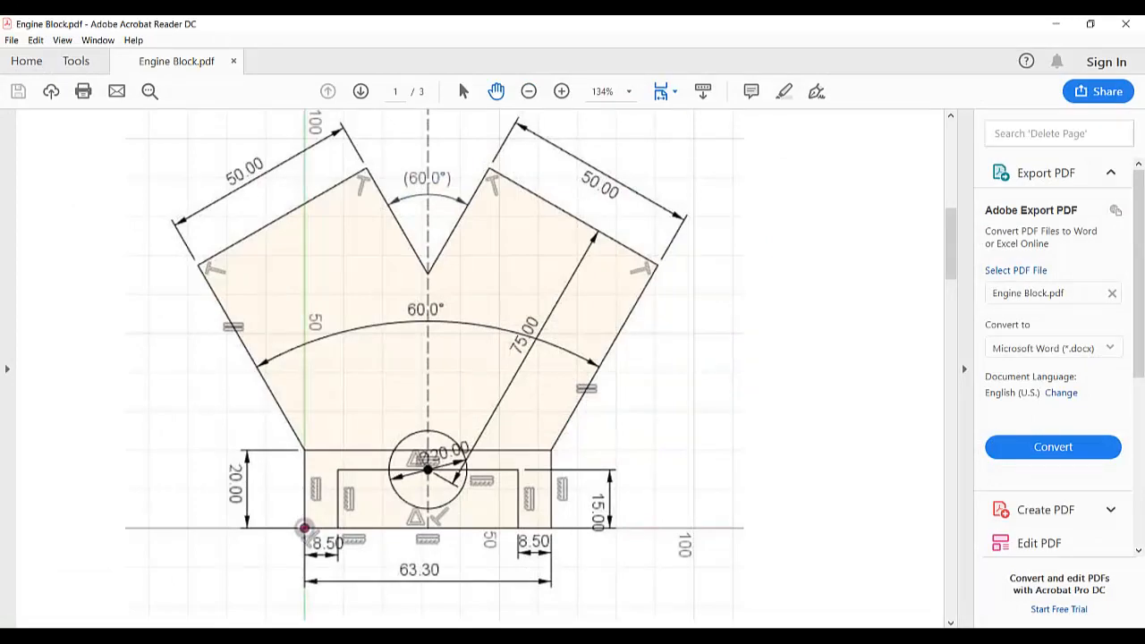
key(alt+Tab)
click(541, 426)
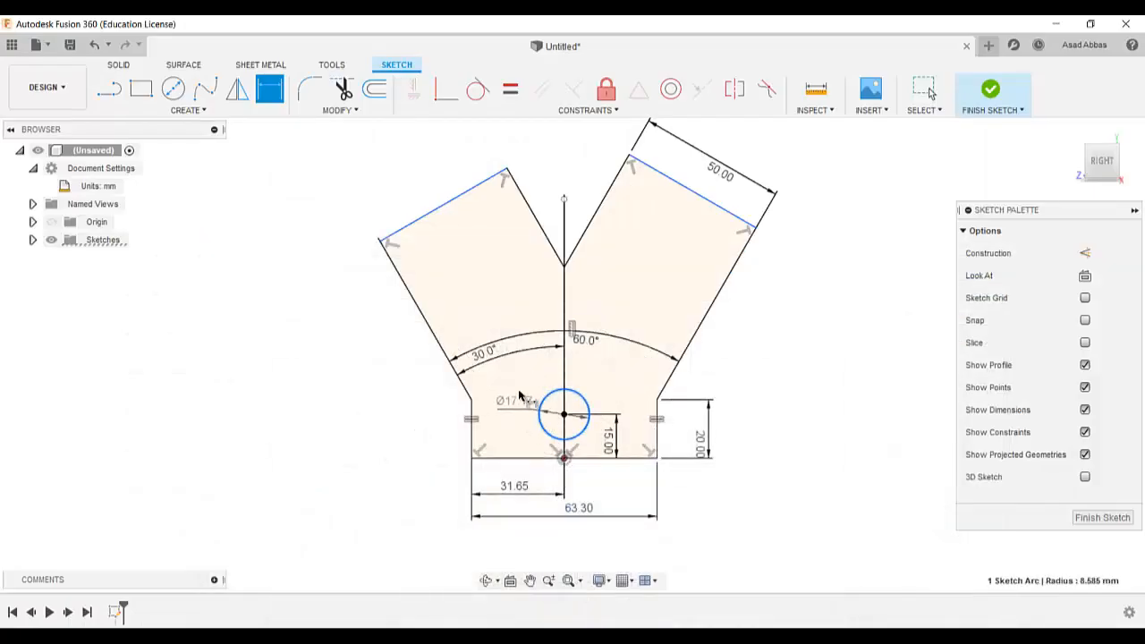
click(518, 397)
text(20)
key(Return)
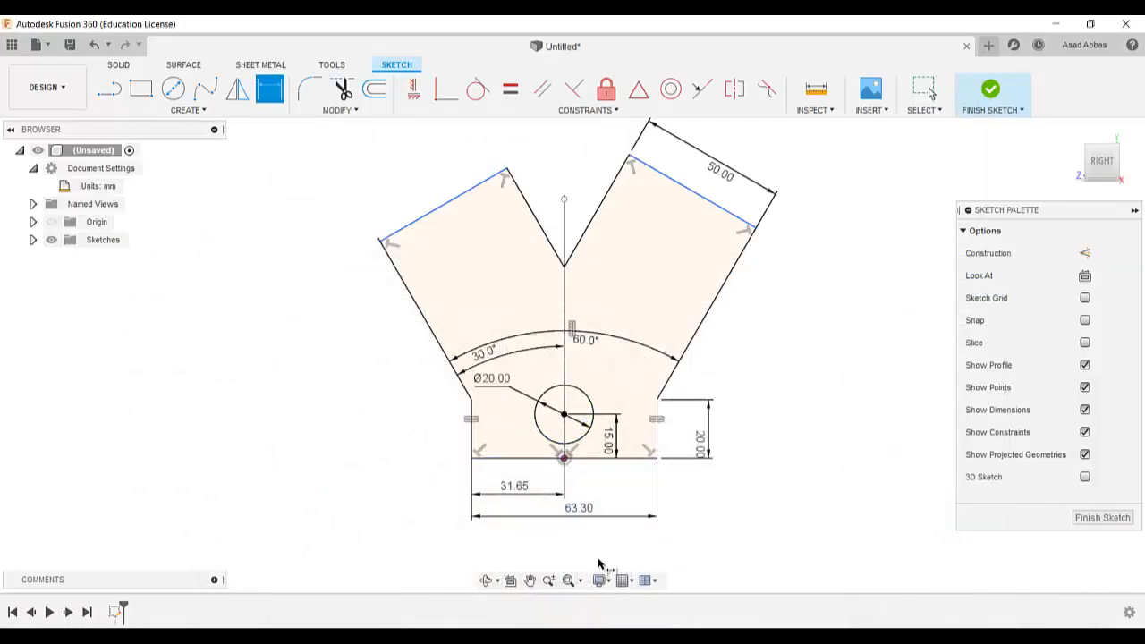
Check the arm length in the PDF drawing and dimension the distance from the right arm's end edge to the circle's centre as 75 mm
key(alt+Tab)
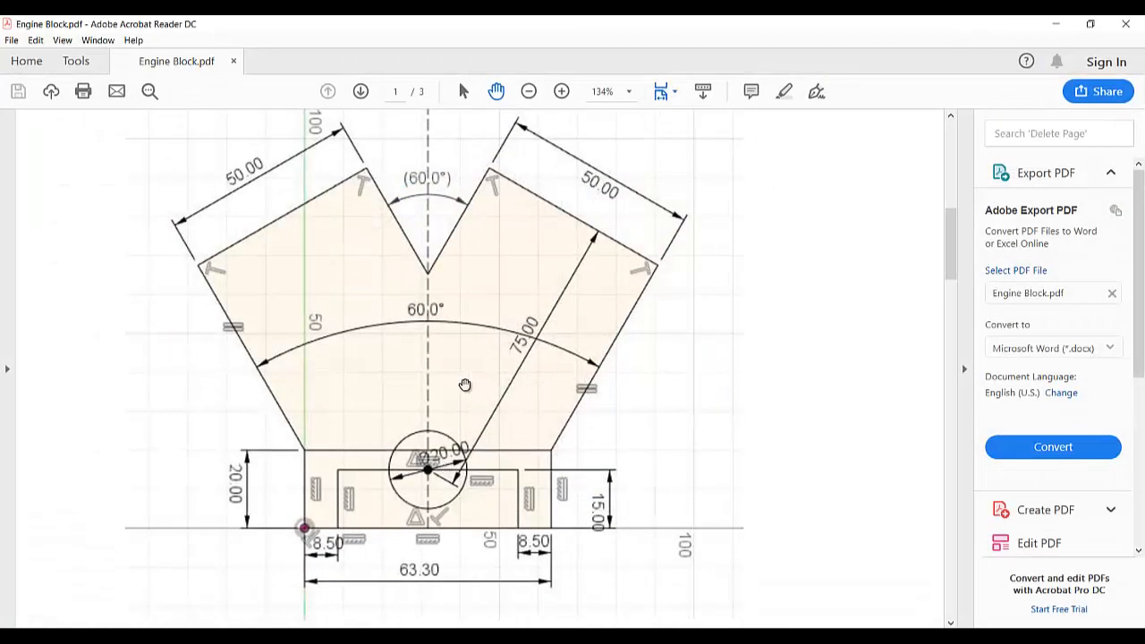
key(alt+Tab)
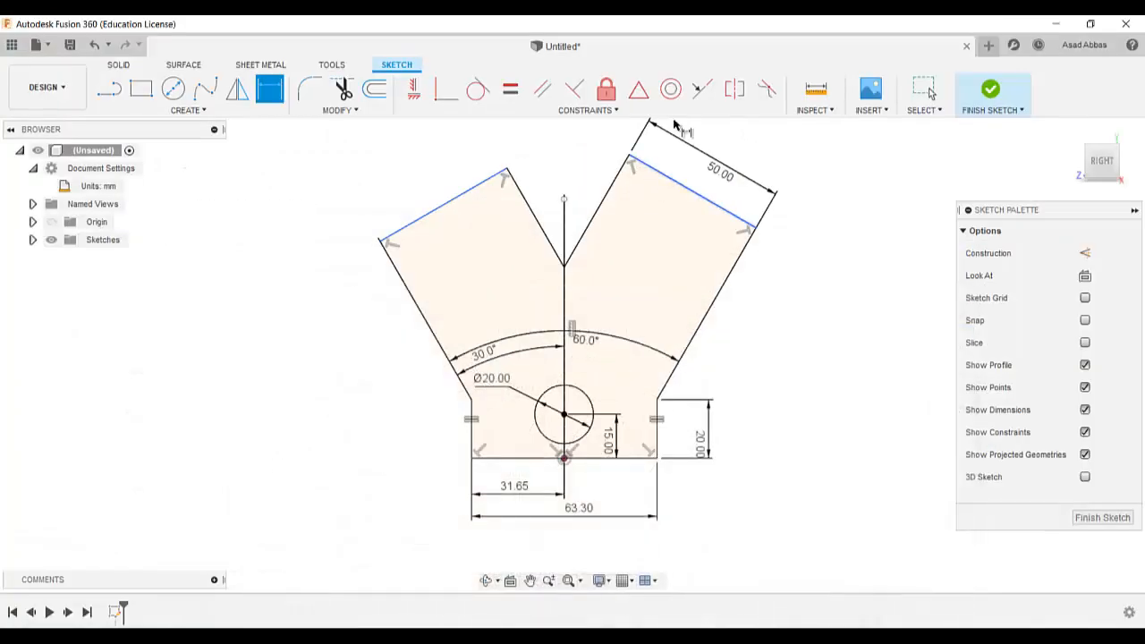
click(681, 188)
key(d)
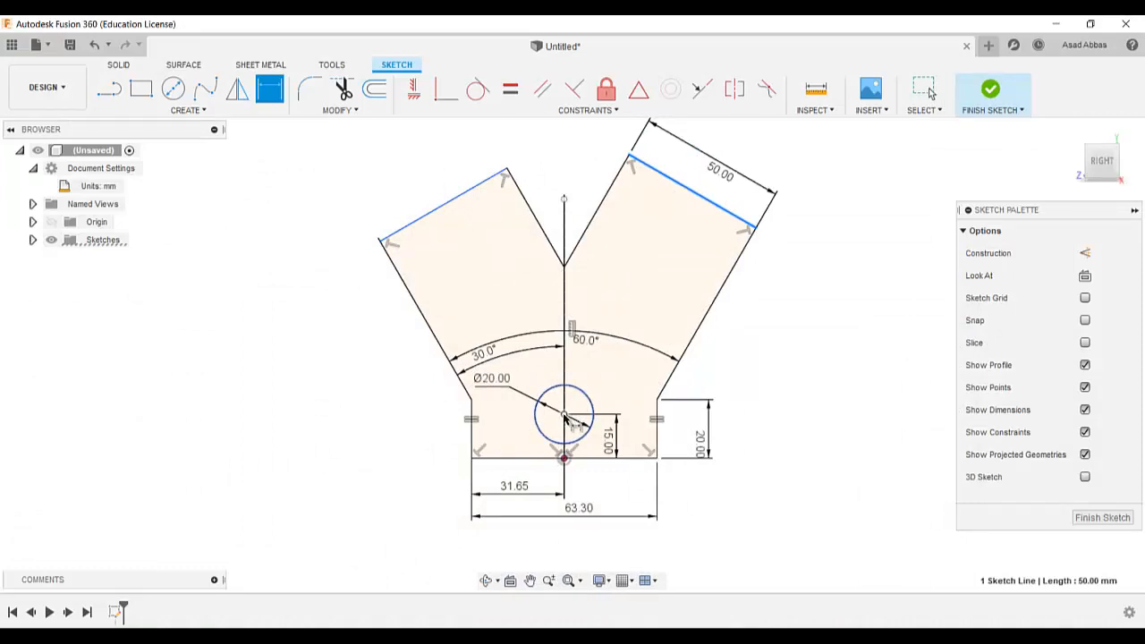
click(564, 414)
click(678, 282)
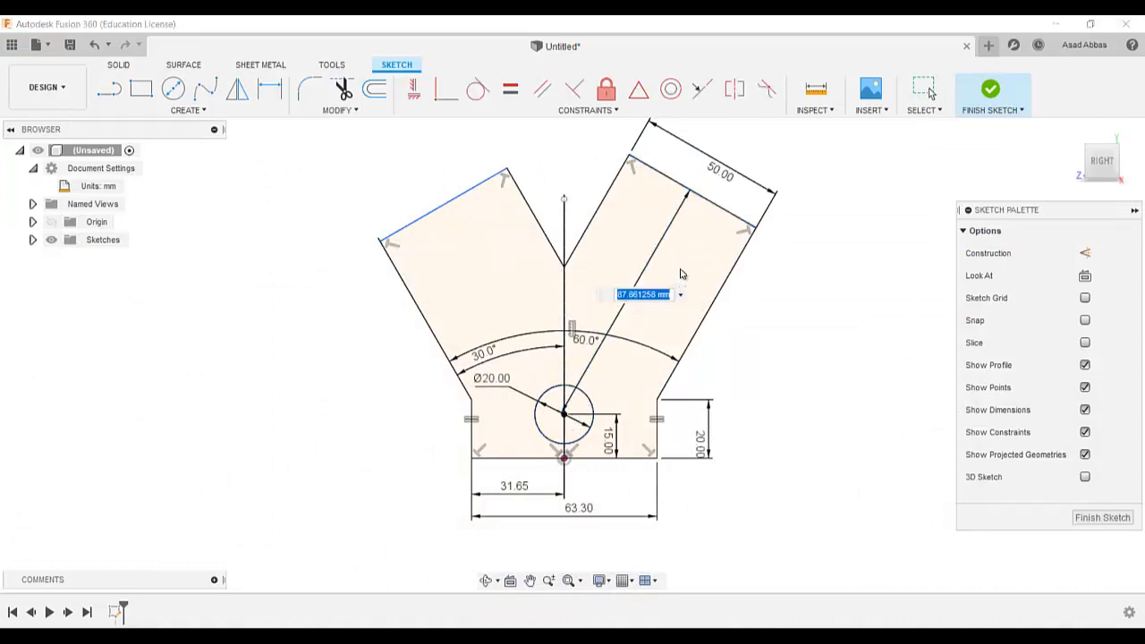
text(75)
key(Return)
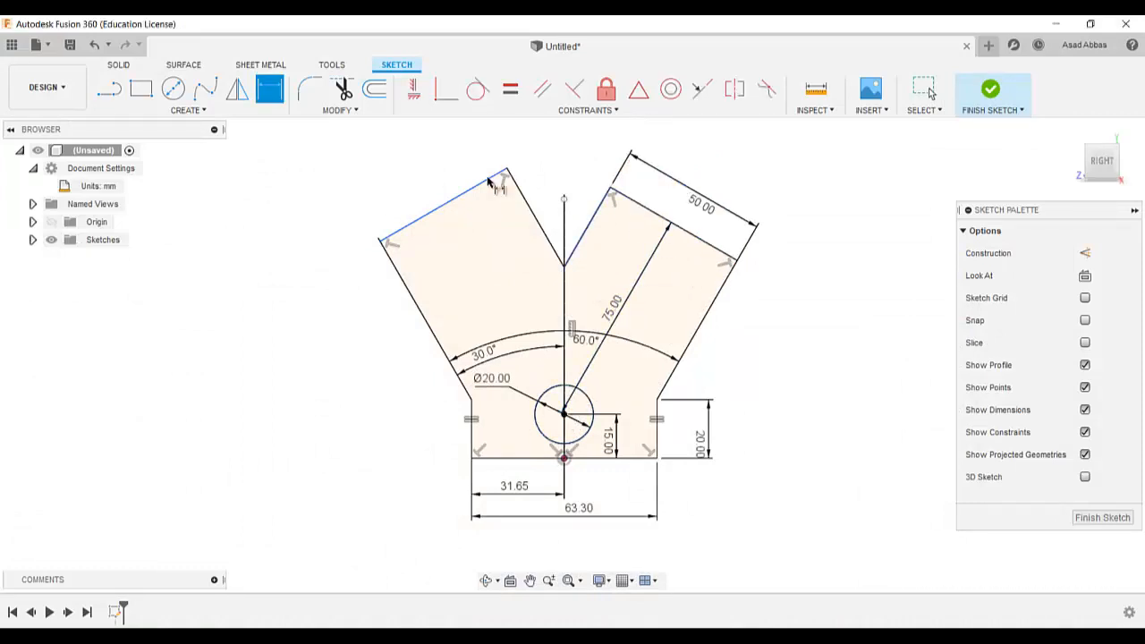
Try to dimension the length of the left arm's end edge
click(461, 197)
click(554, 157)
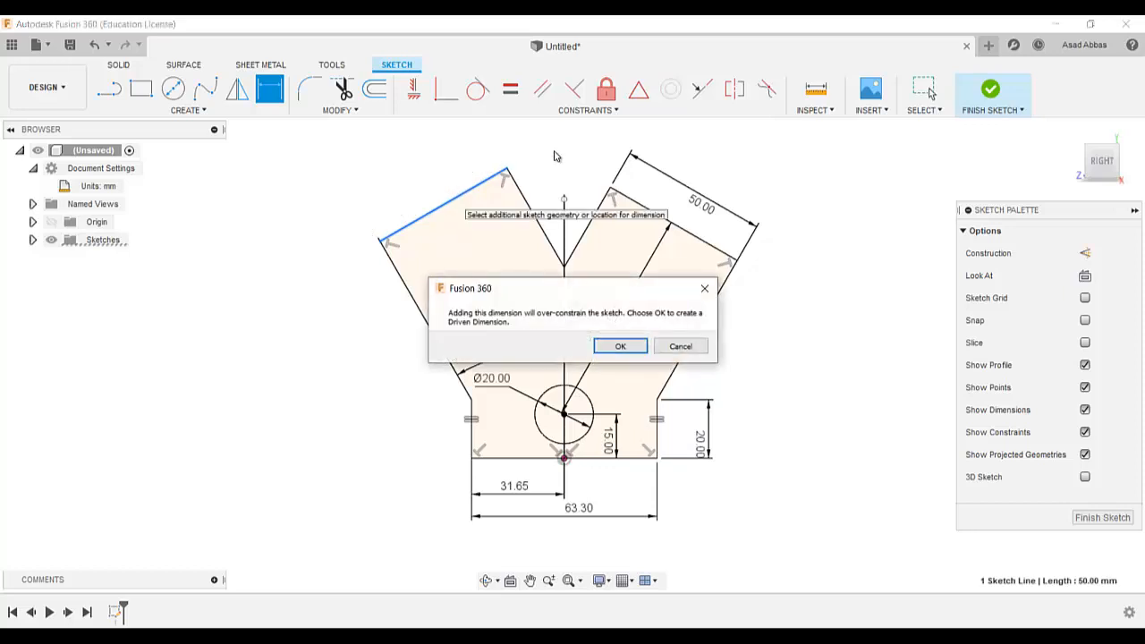
click(704, 288)
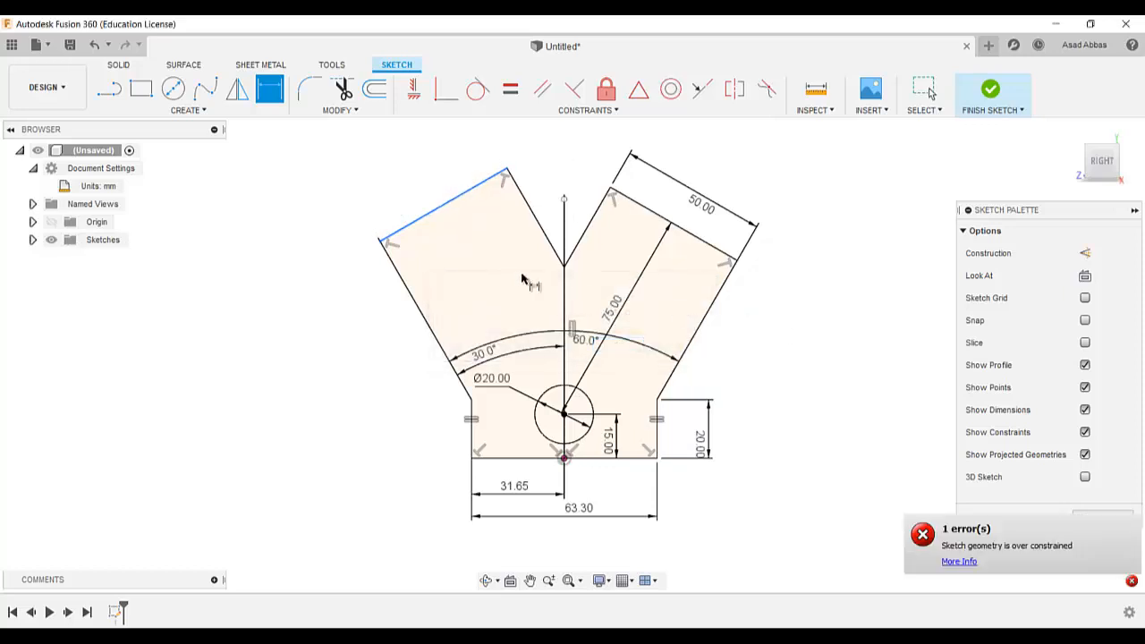
key(Escape)
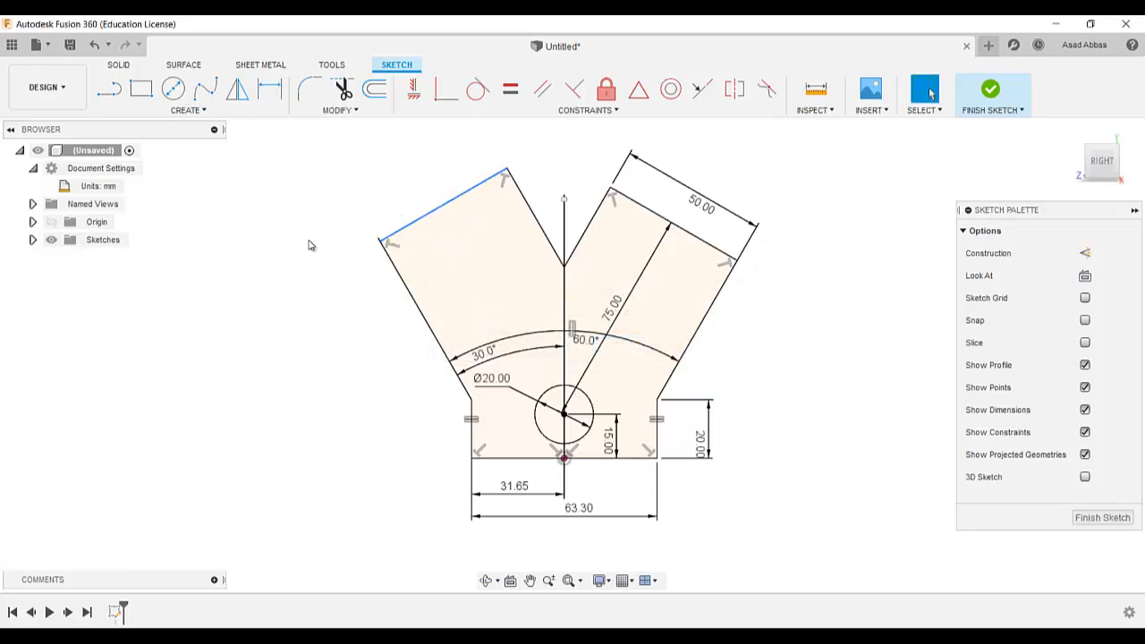
Shift the left arm's end edge inward and try an Equal constraint between the end edges of both arms
mouse_move(514, 196)
mouse_down()
mouse_move(521, 238)
mouse_move(501, 209)
mouse_move(510, 201)
mouse_move(488, 200)
mouse_up()
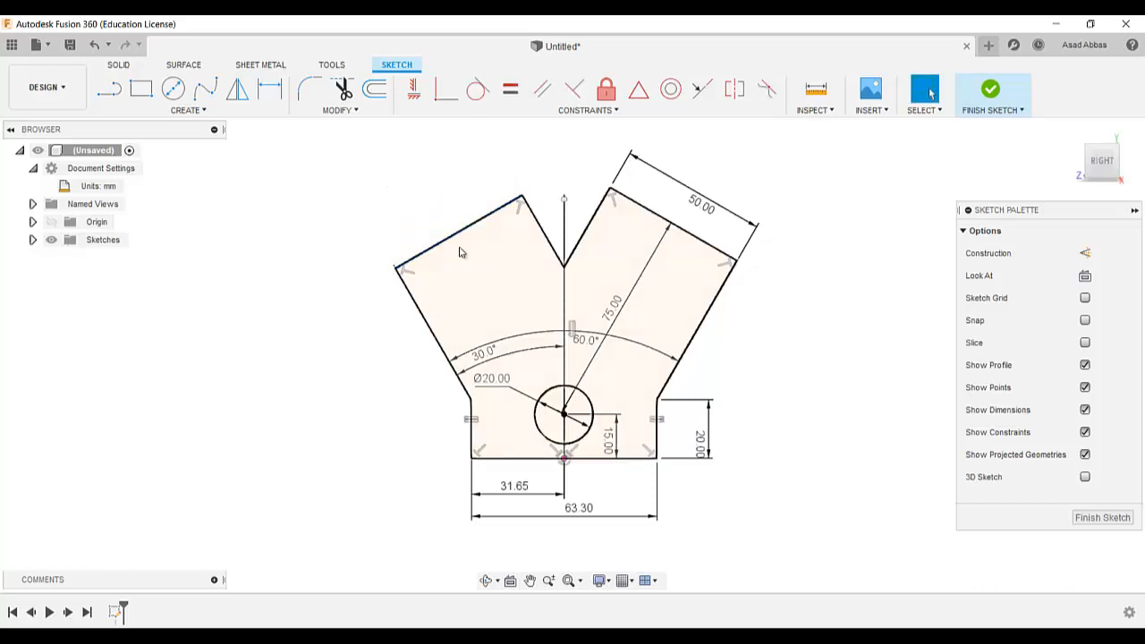
click(510, 88)
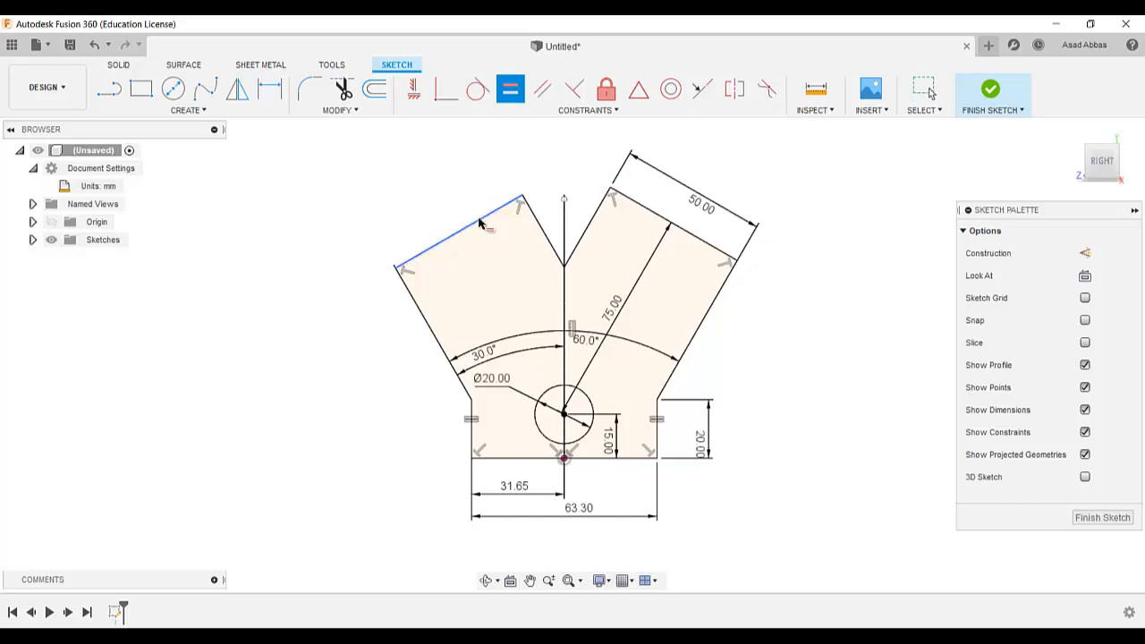
click(644, 209)
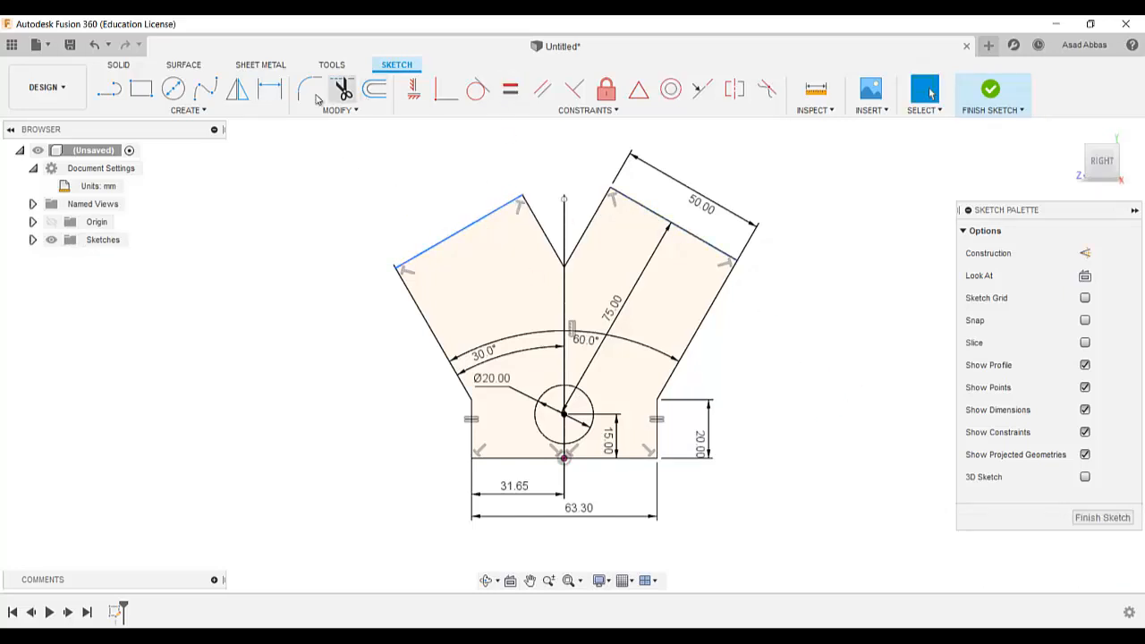
Retry the length dimension on the left arm's end edge, cancel it, and shift that edge slightly along the arm
click(269, 89)
click(490, 214)
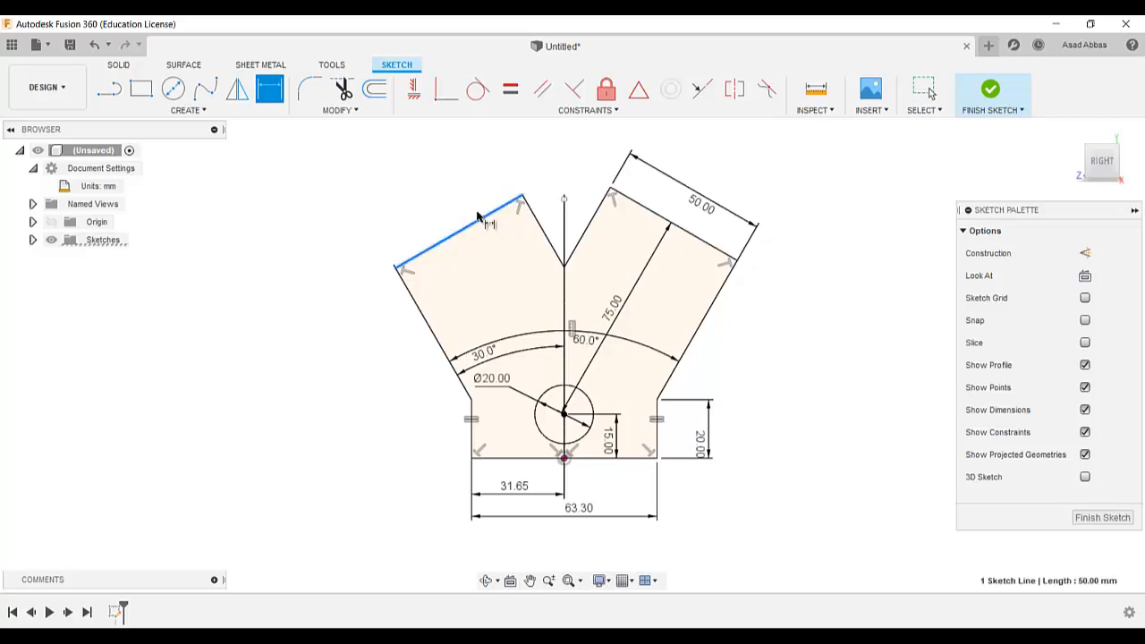
click(457, 212)
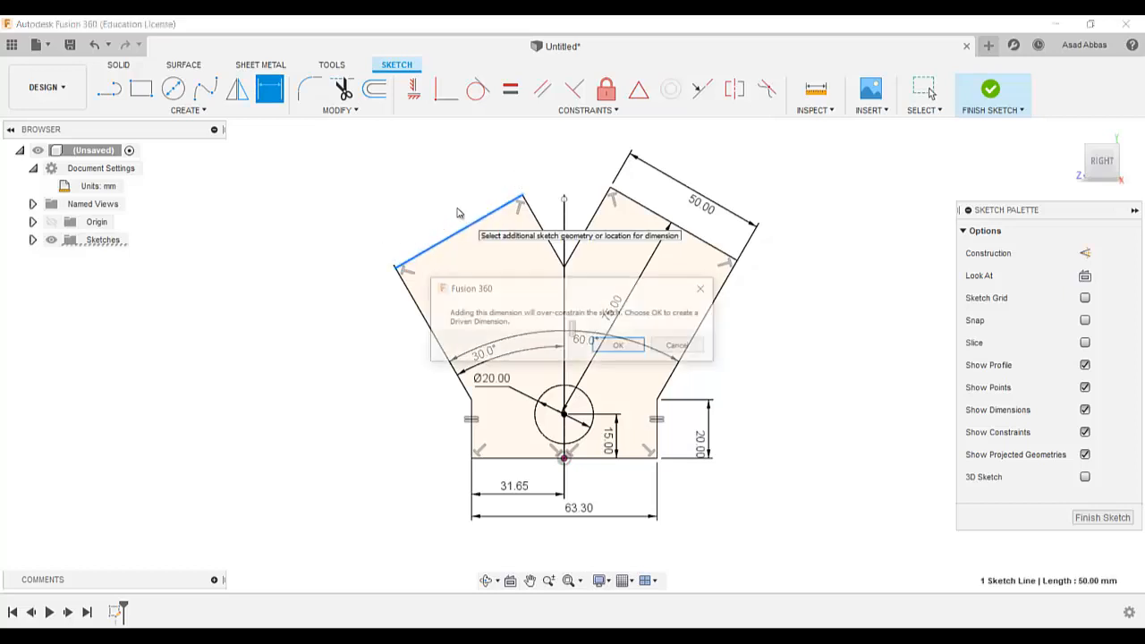
click(702, 288)
key(Escape)
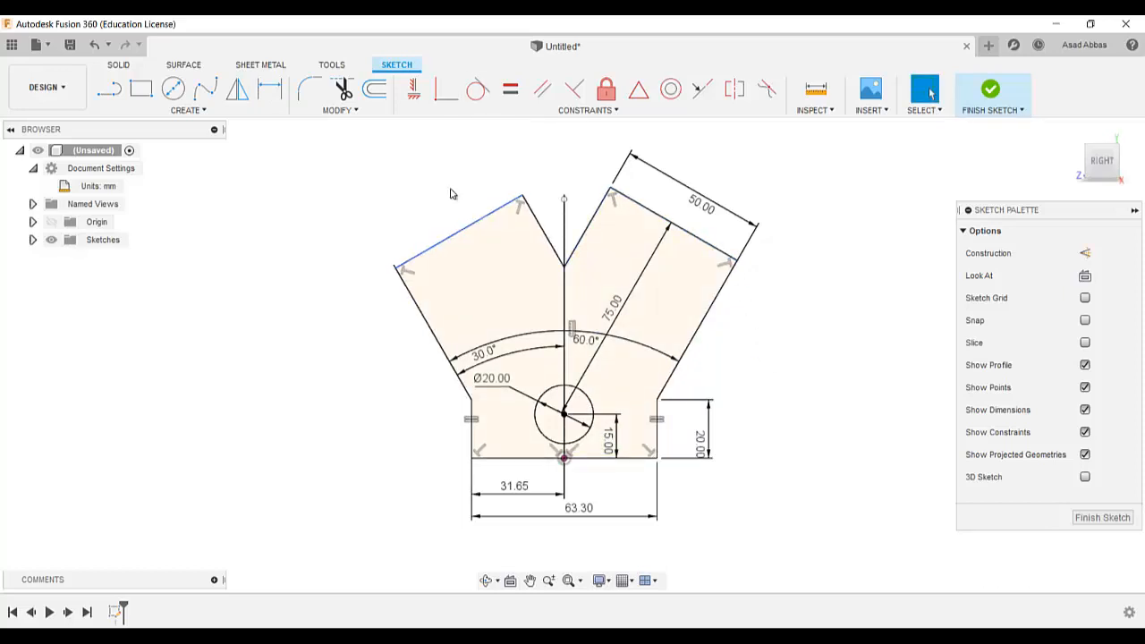
mouse_move(444, 216)
mouse_down()
mouse_move(410, 144)
mouse_move(457, 250)
mouse_move(407, 177)
mouse_move(440, 235)
mouse_move(386, 171)
mouse_move(457, 248)
mouse_move(381, 146)
mouse_move(457, 273)
mouse_move(399, 169)
mouse_move(435, 235)
mouse_move(373, 223)
mouse_up()
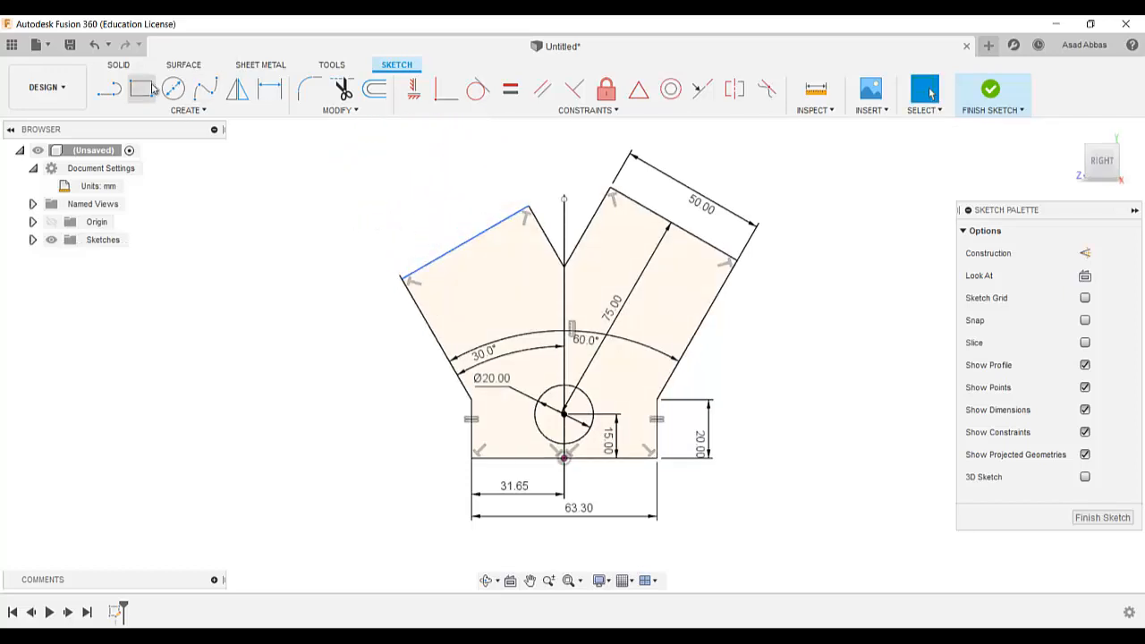
Dimension the distance from the left arm's end edge to the circle's centre as 75 mm
click(269, 89)
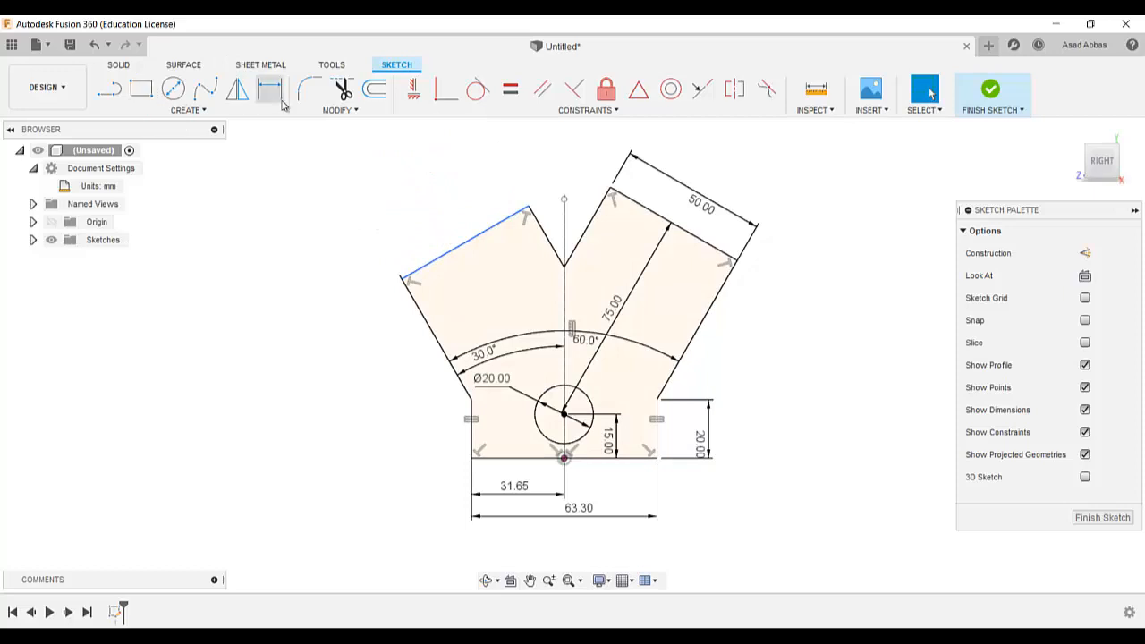
click(471, 242)
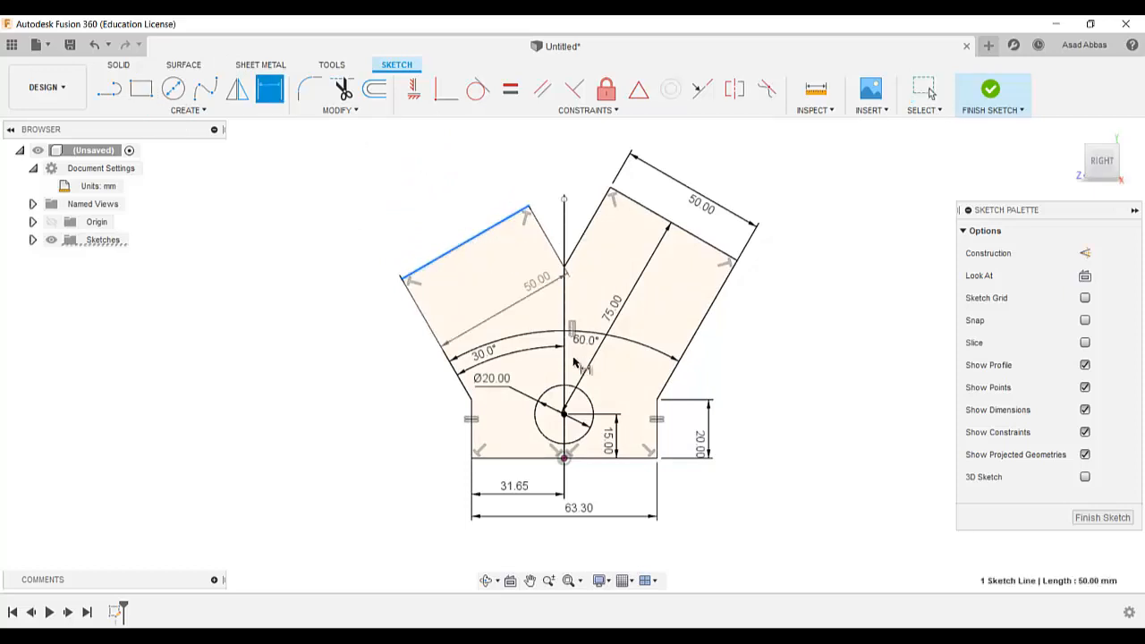
click(564, 413)
click(519, 305)
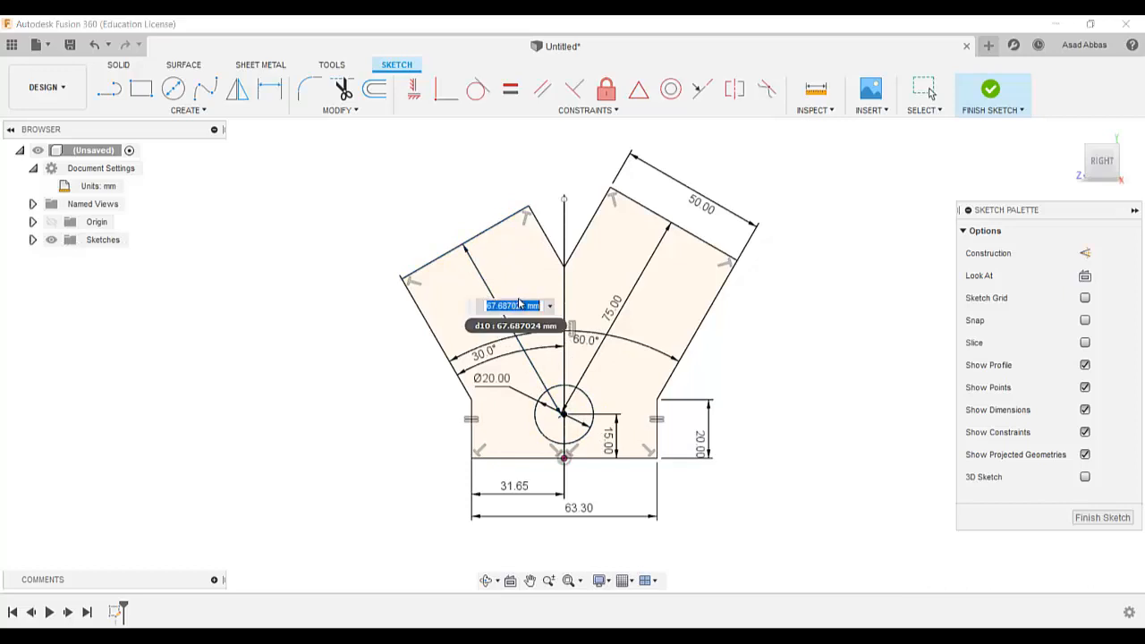
text(75)
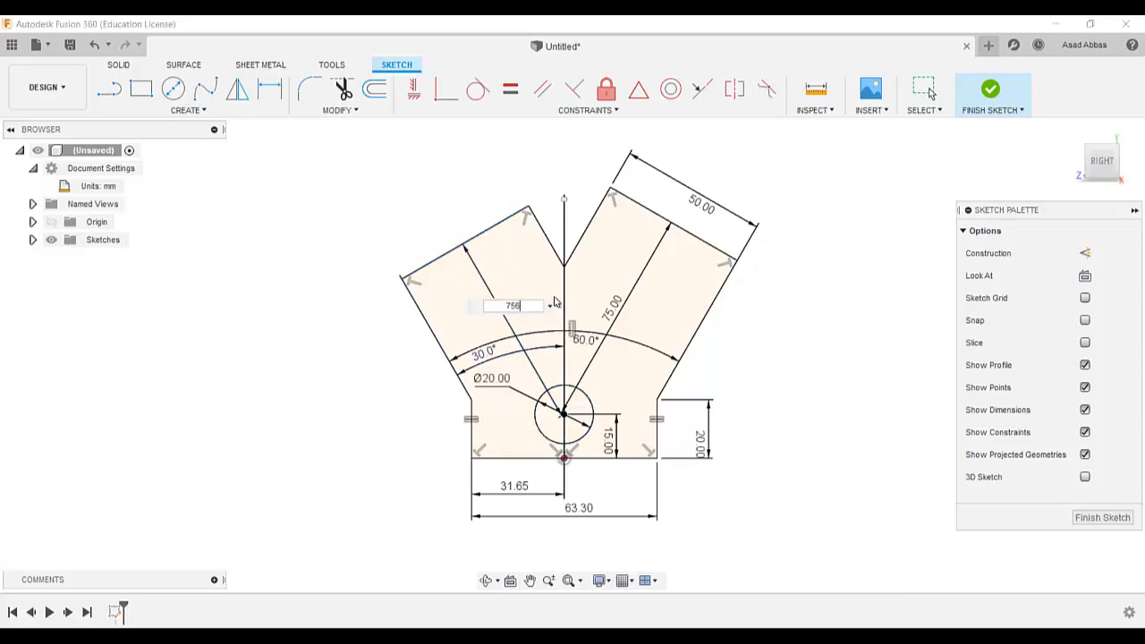
key(Return)
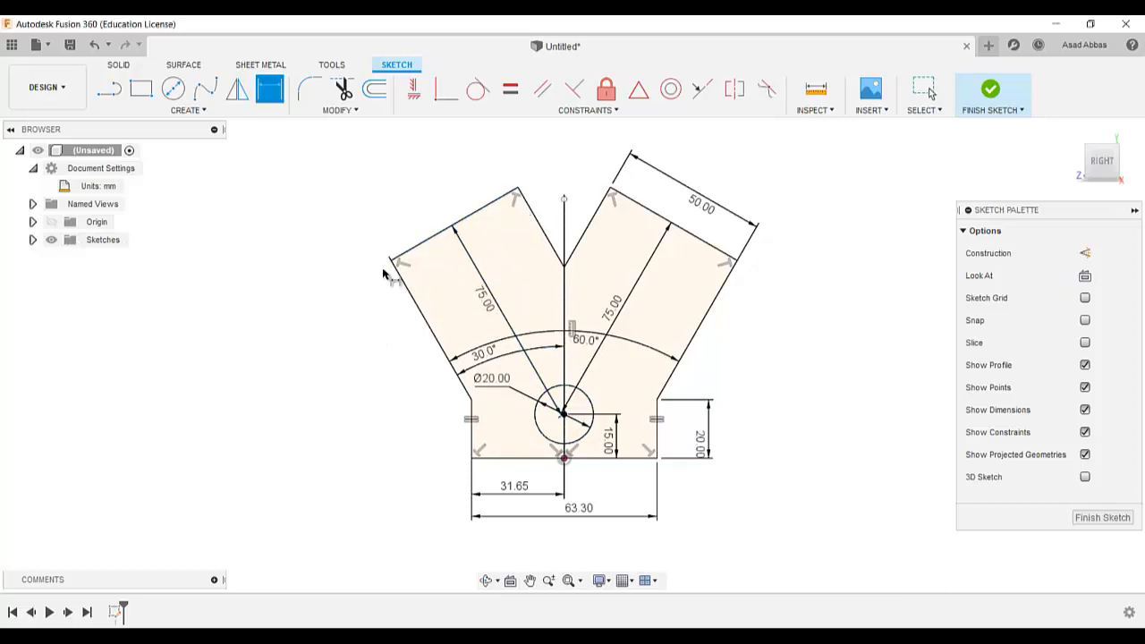
Following the PDF drawing, sketch a three-sided rectangular recess about 47 mm wide and 10 mm high on the base line with the Line tool
scroll(677, 248, up, 2)
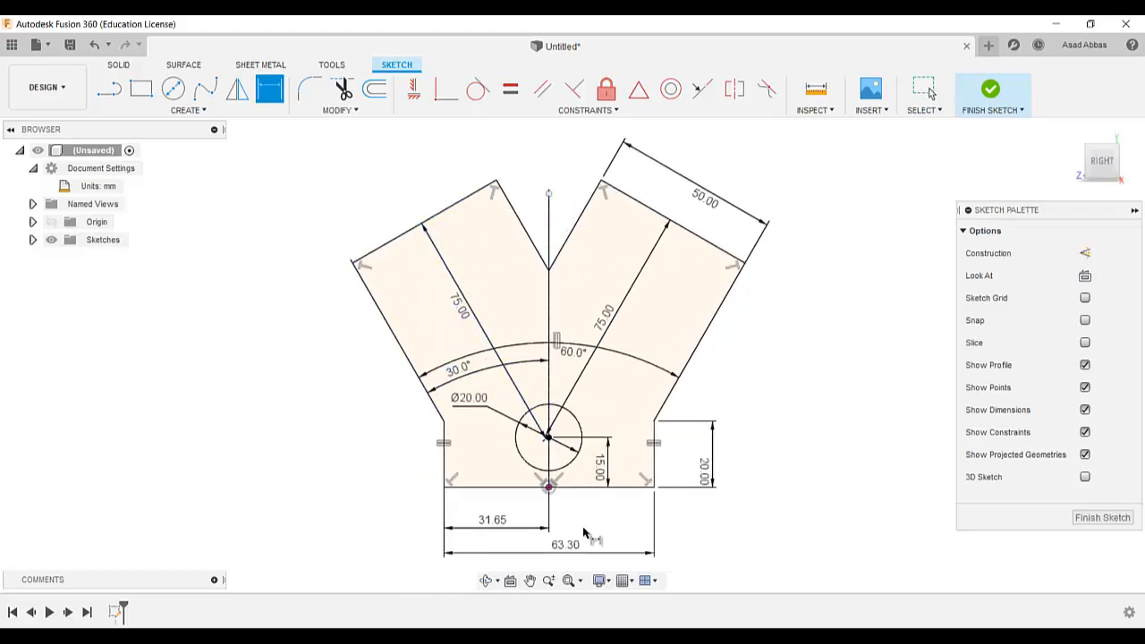
key(alt+Tab)
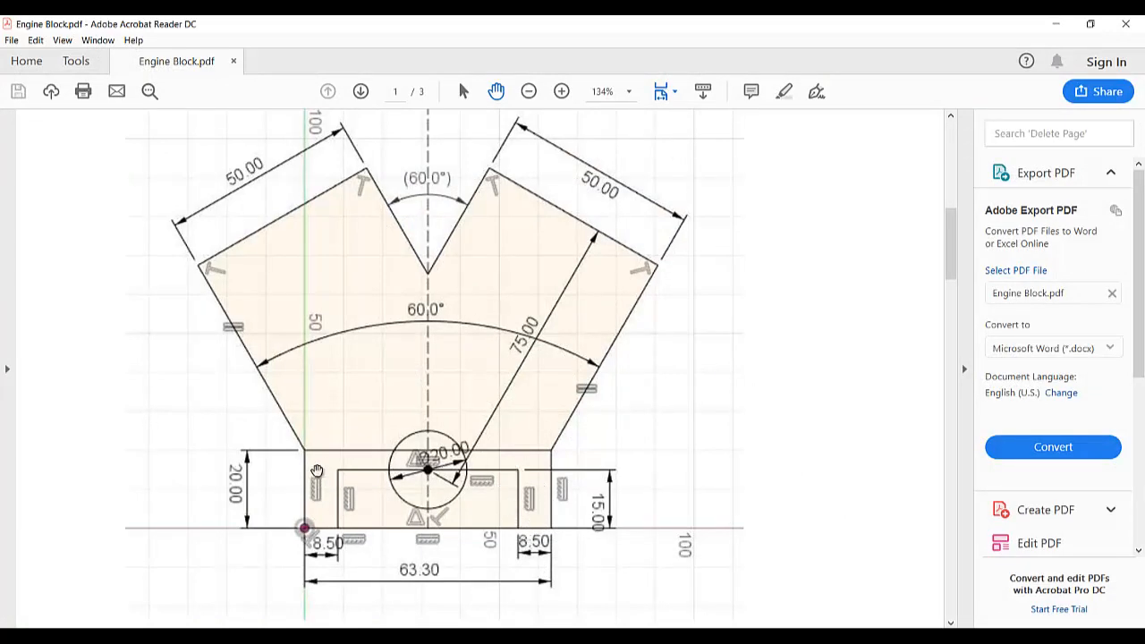
key(alt+Tab)
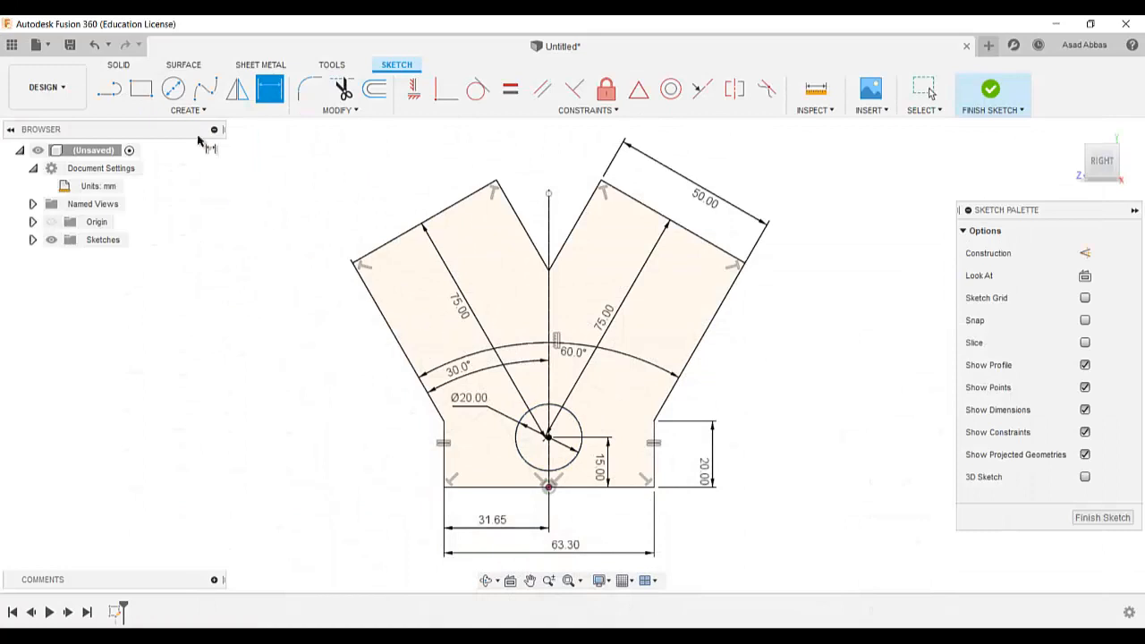
key(l)
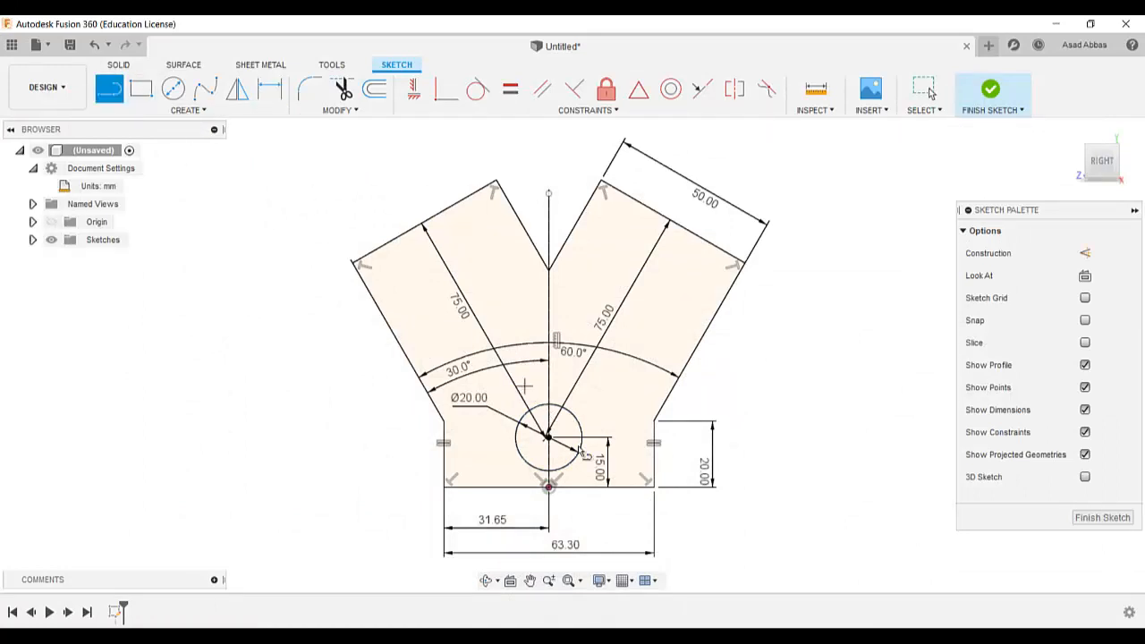
scroll(580, 474, up, 3)
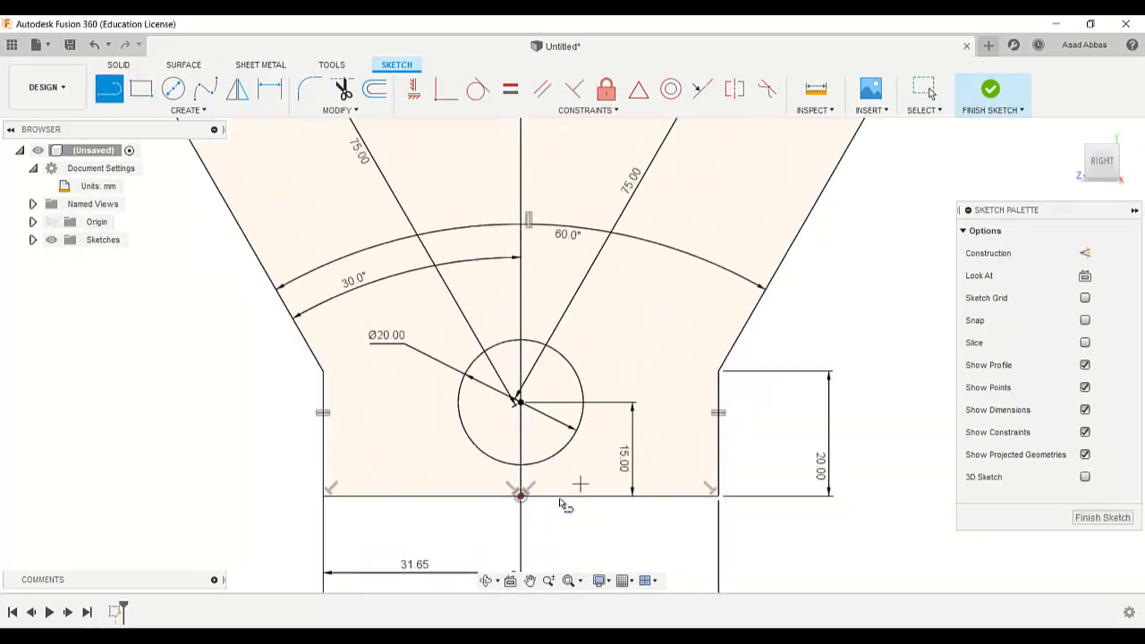
click(373, 495)
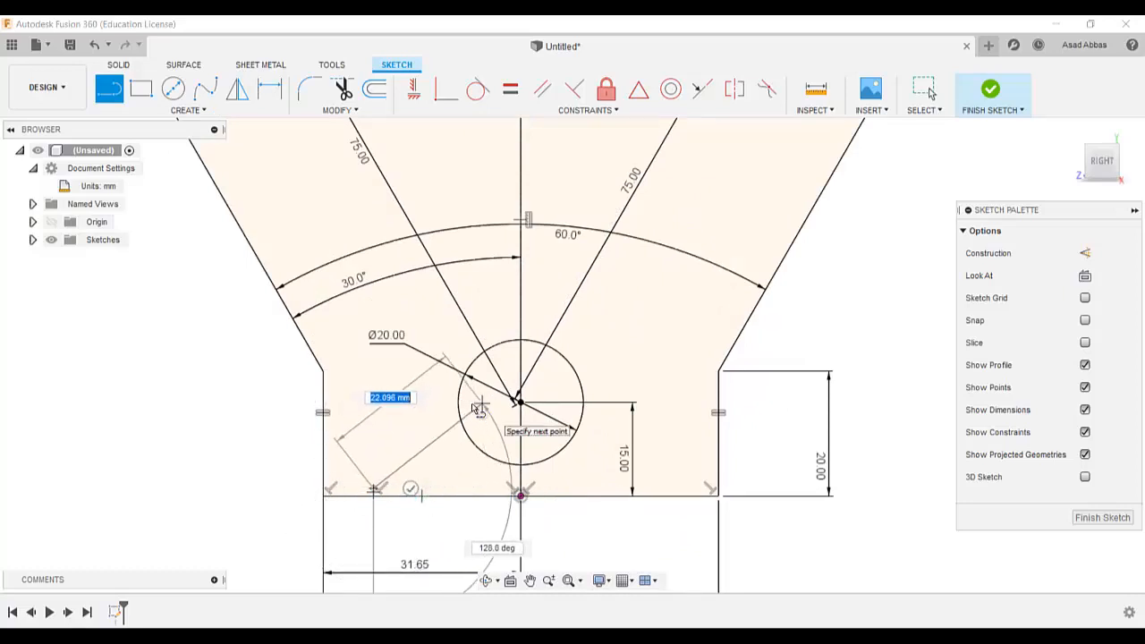
click(373, 434)
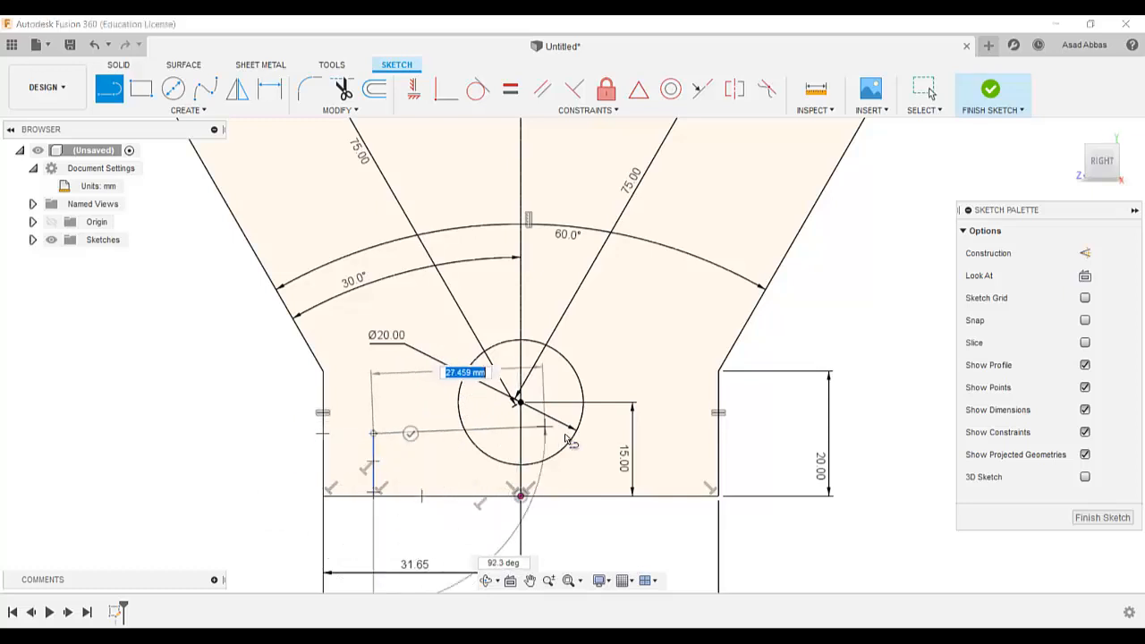
click(668, 434)
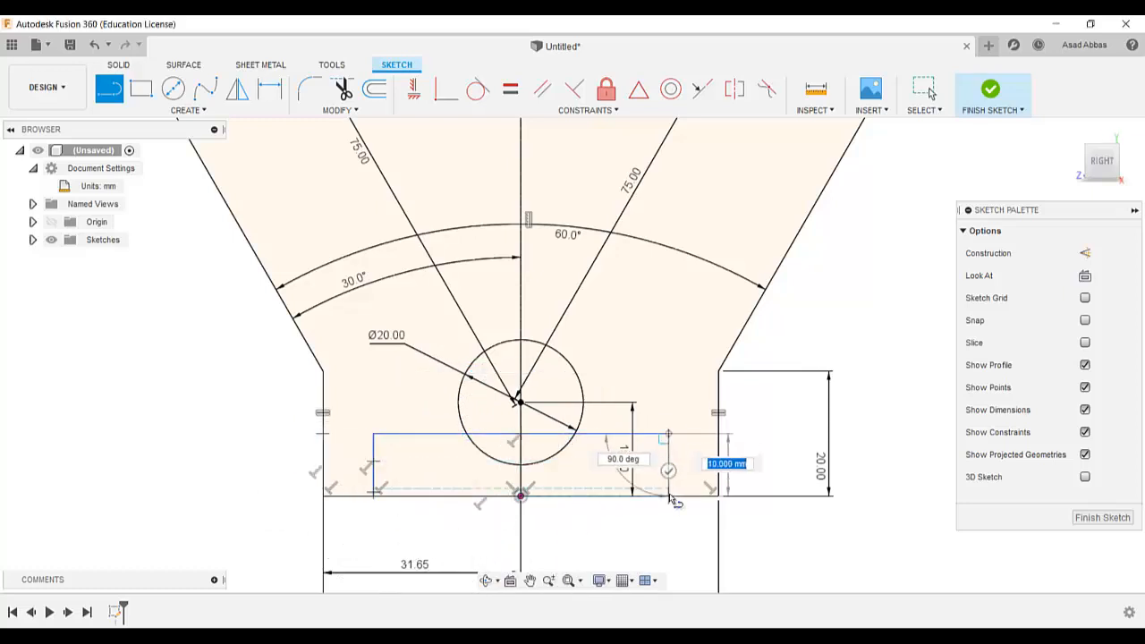
click(668, 517)
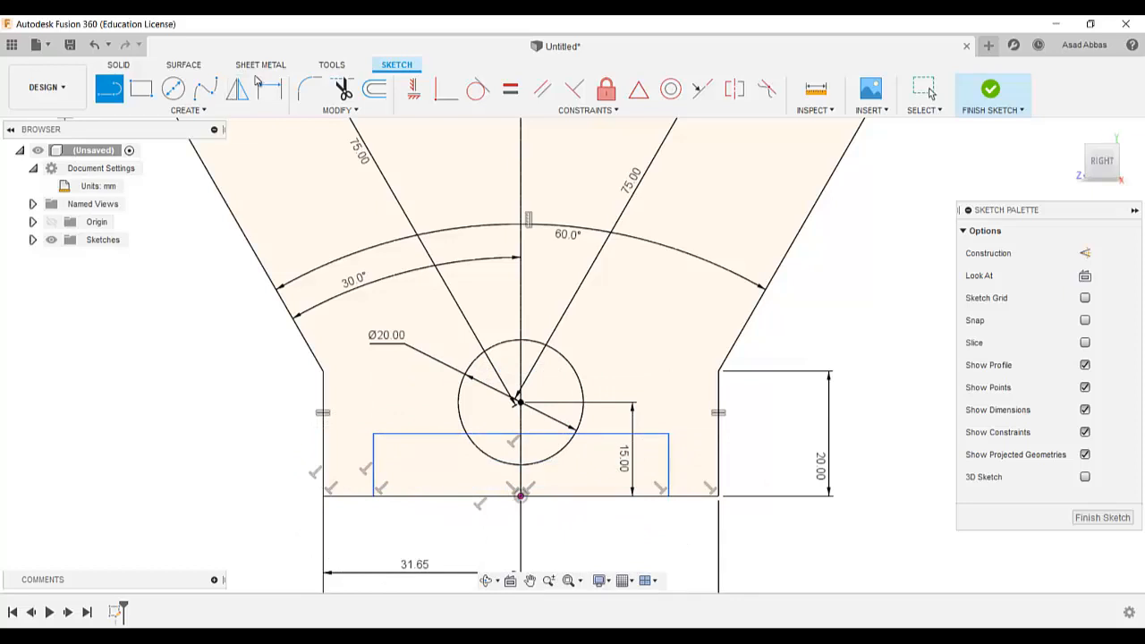
Dimension the gap between the block's left side and the recess's left line as 8.5 mm
click(269, 89)
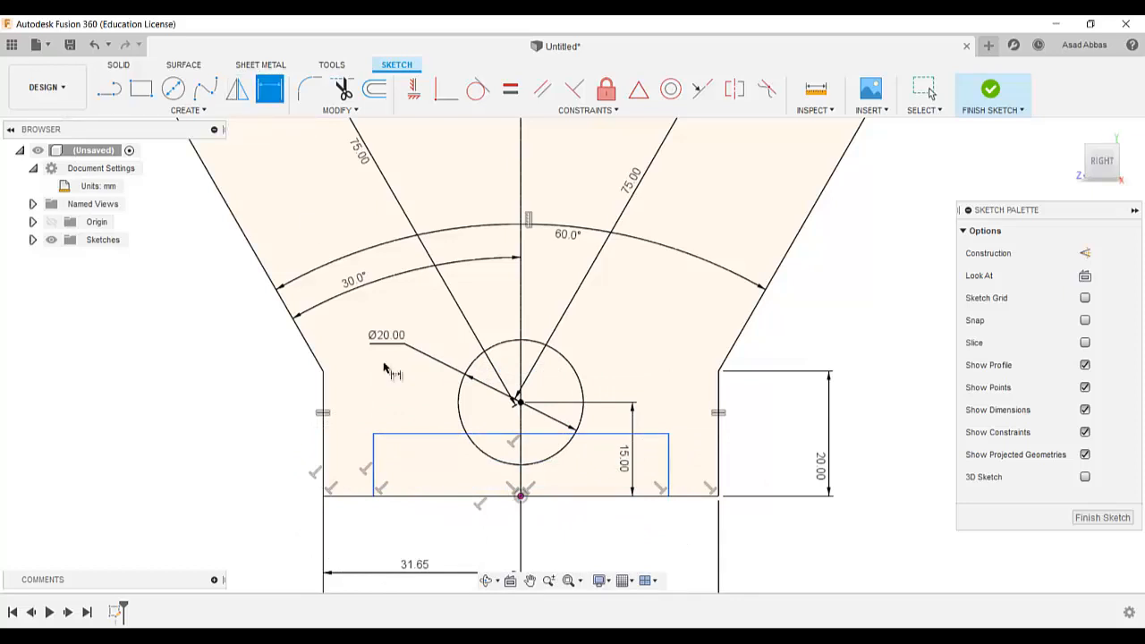
click(374, 470)
click(324, 474)
click(337, 517)
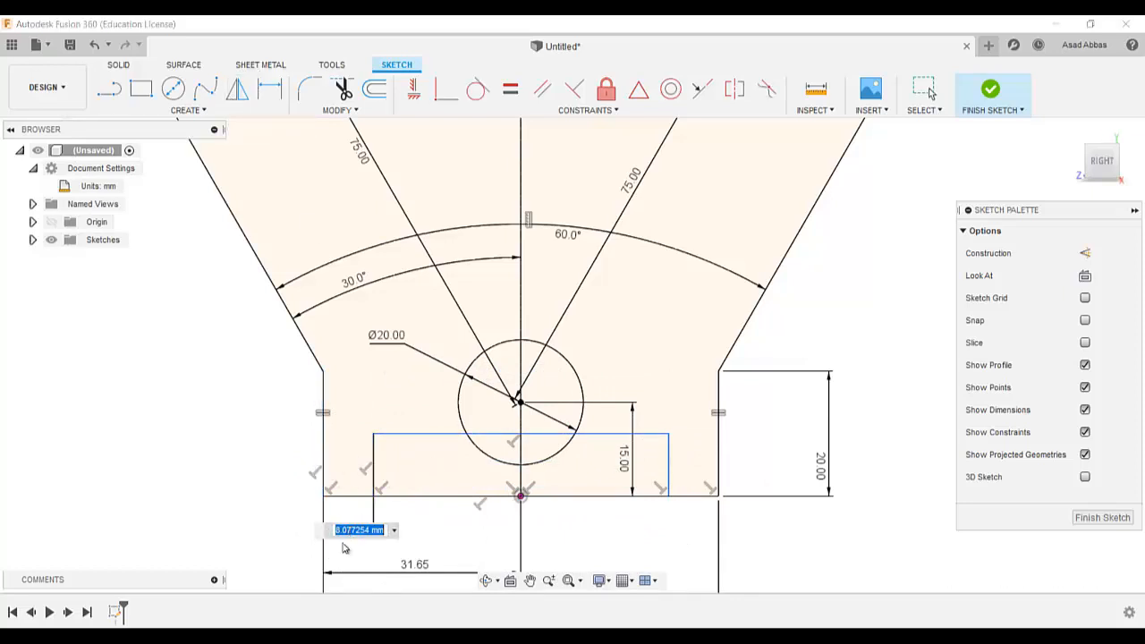
text(8)
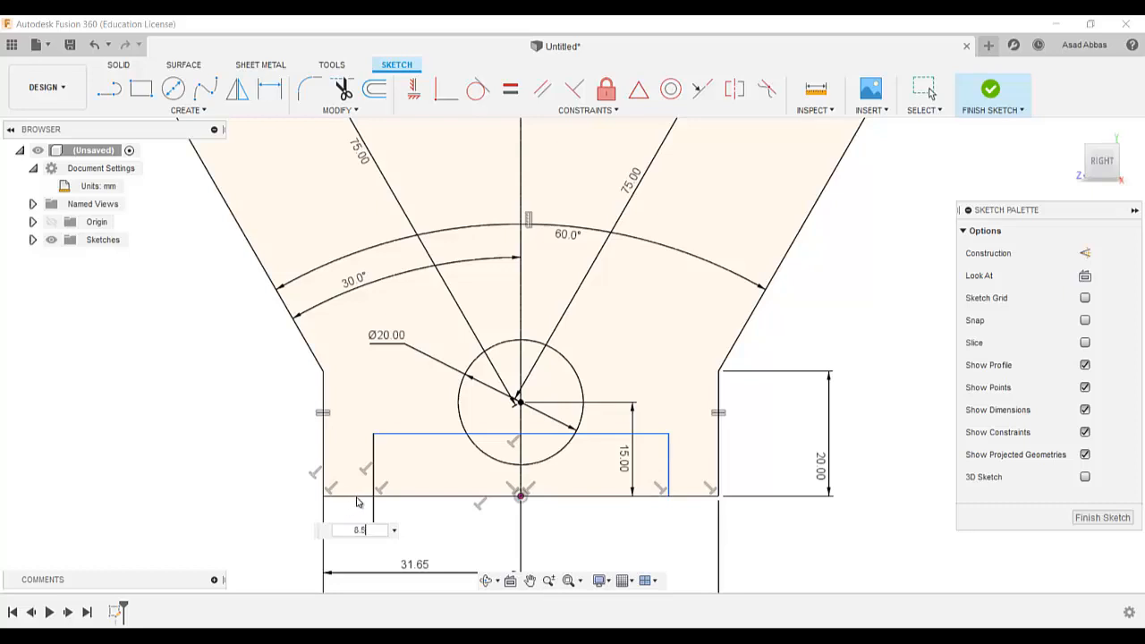
text(.5)
key(Return)
Dimension the gap between the recess's right line and the block's right side as 8.5 mm
click(668, 468)
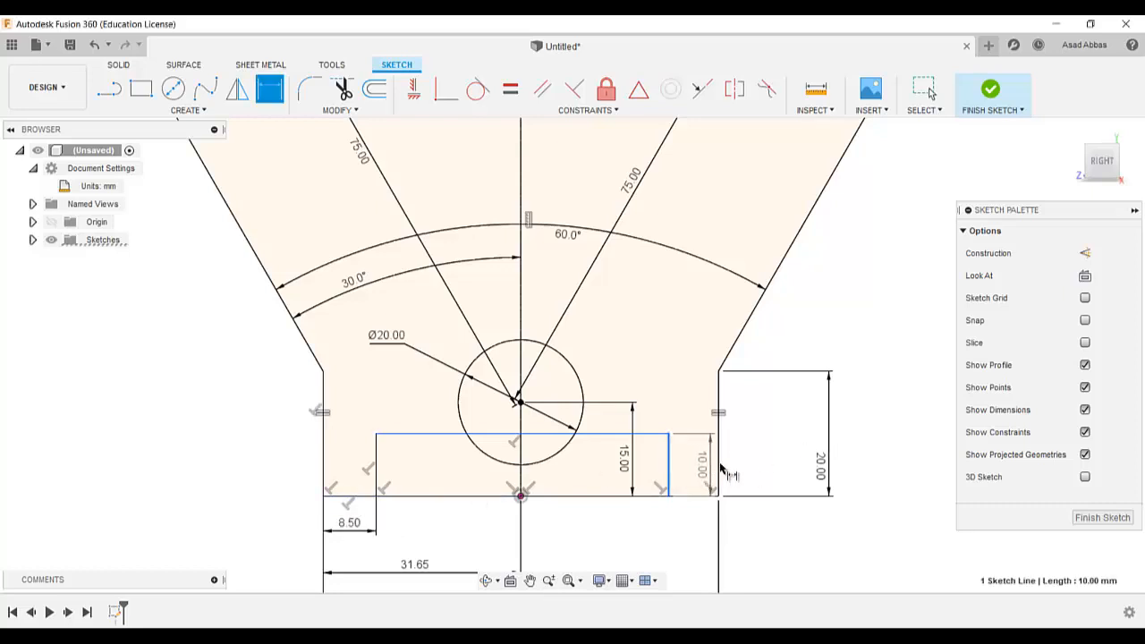
click(720, 469)
click(701, 539)
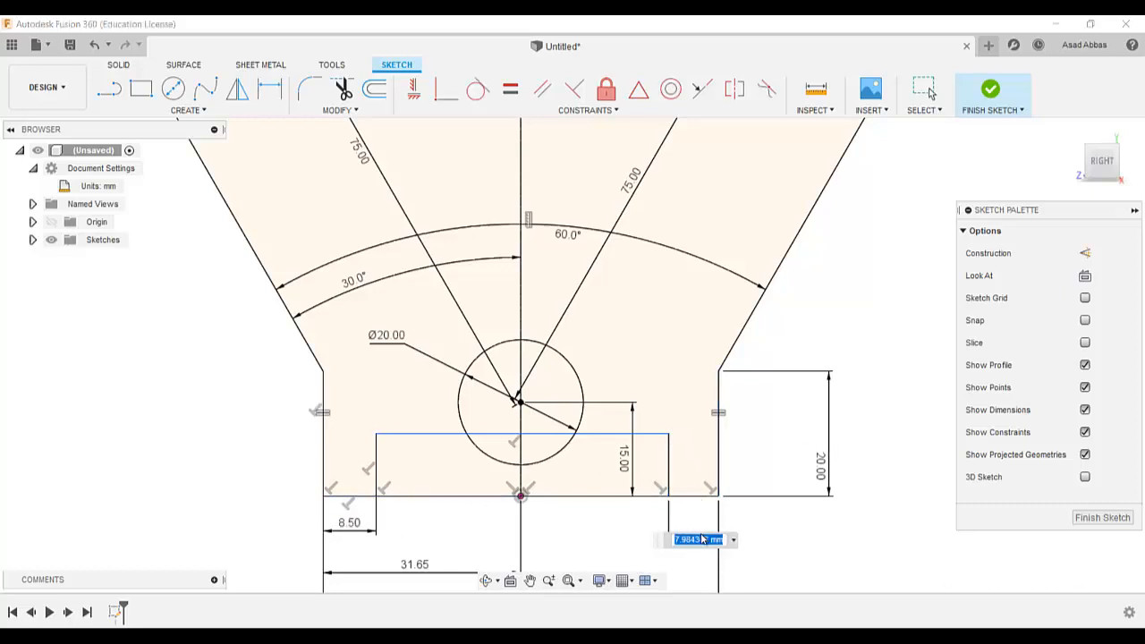
text(8.5)
key(Return)
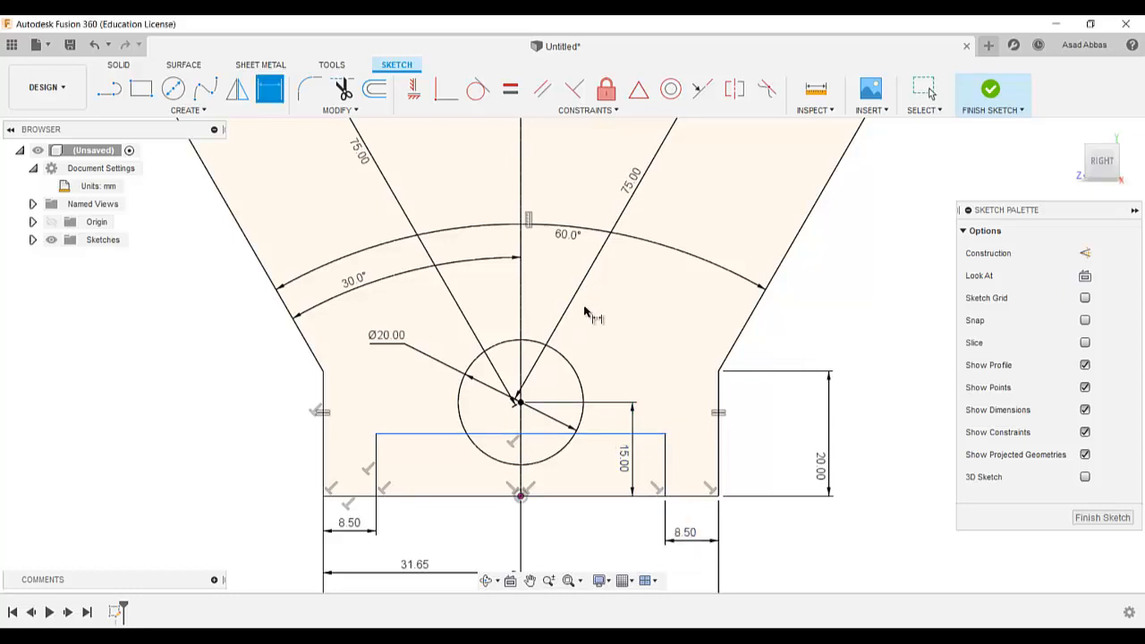
Dimension the height of the base recess as 15 mm and finish the front-view sketch
click(669, 458)
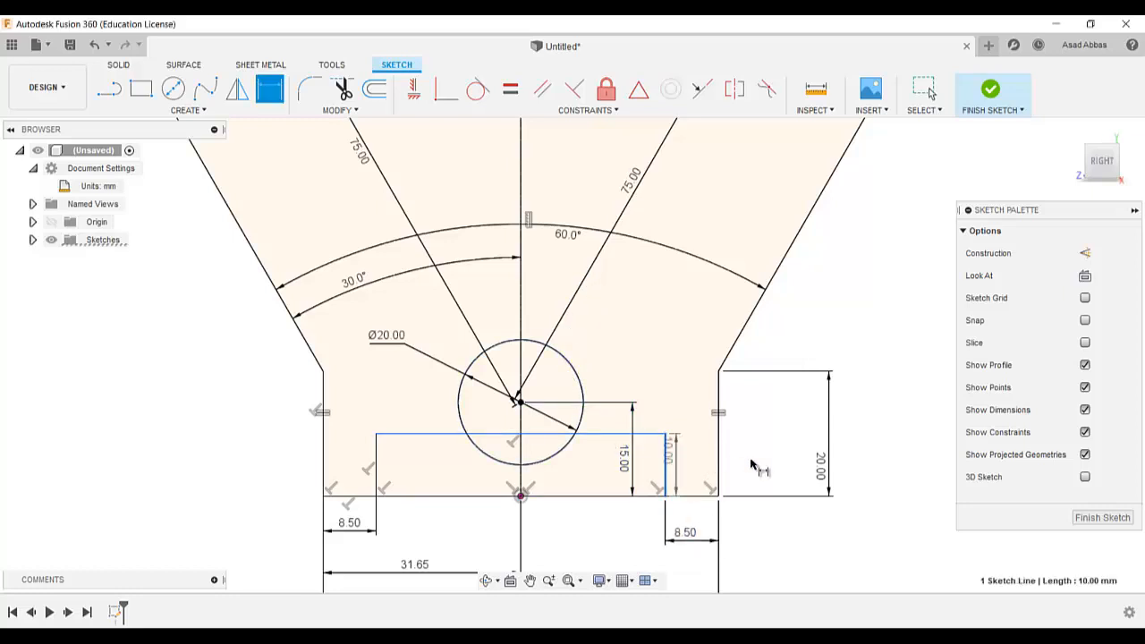
click(759, 460)
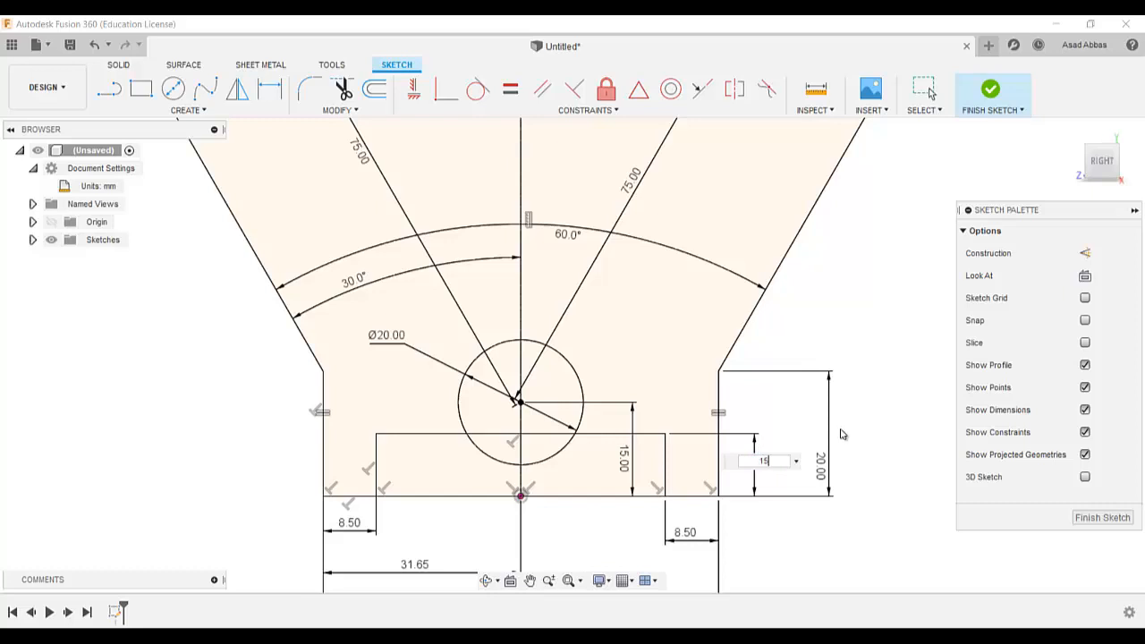
key(Return)
scroll(879, 491, down, 3)
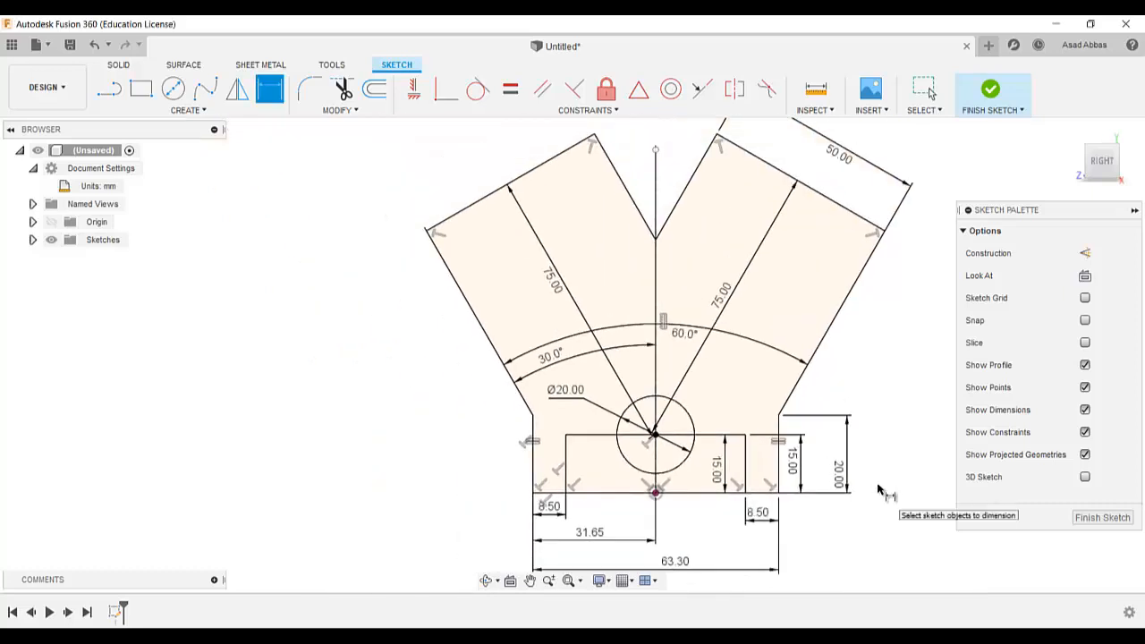
scroll(879, 492, down, 5)
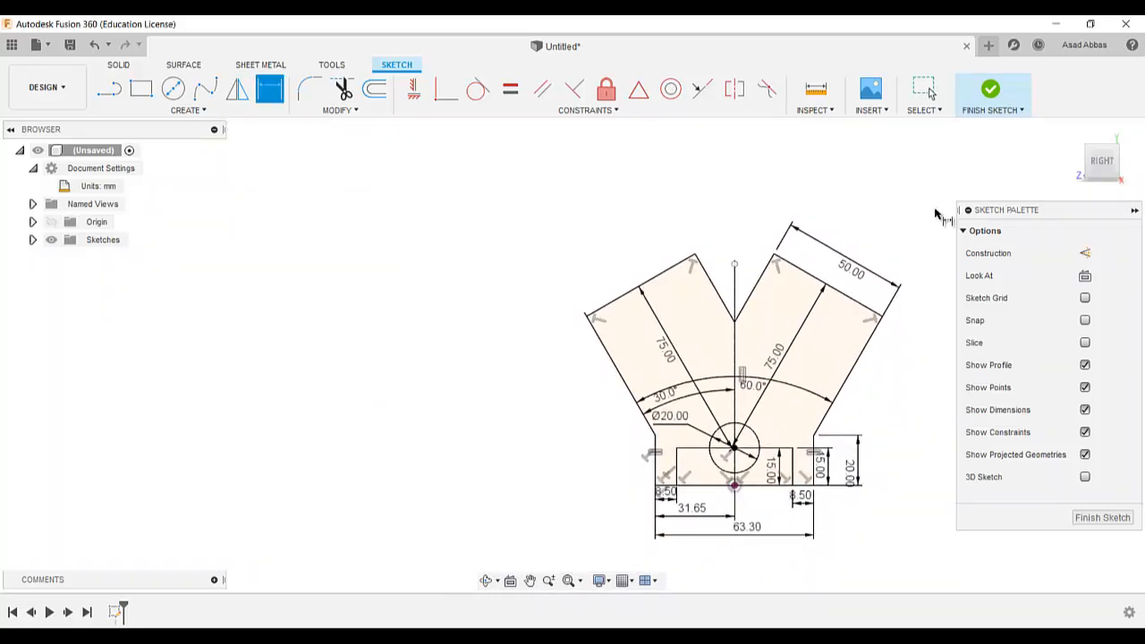
click(924, 88)
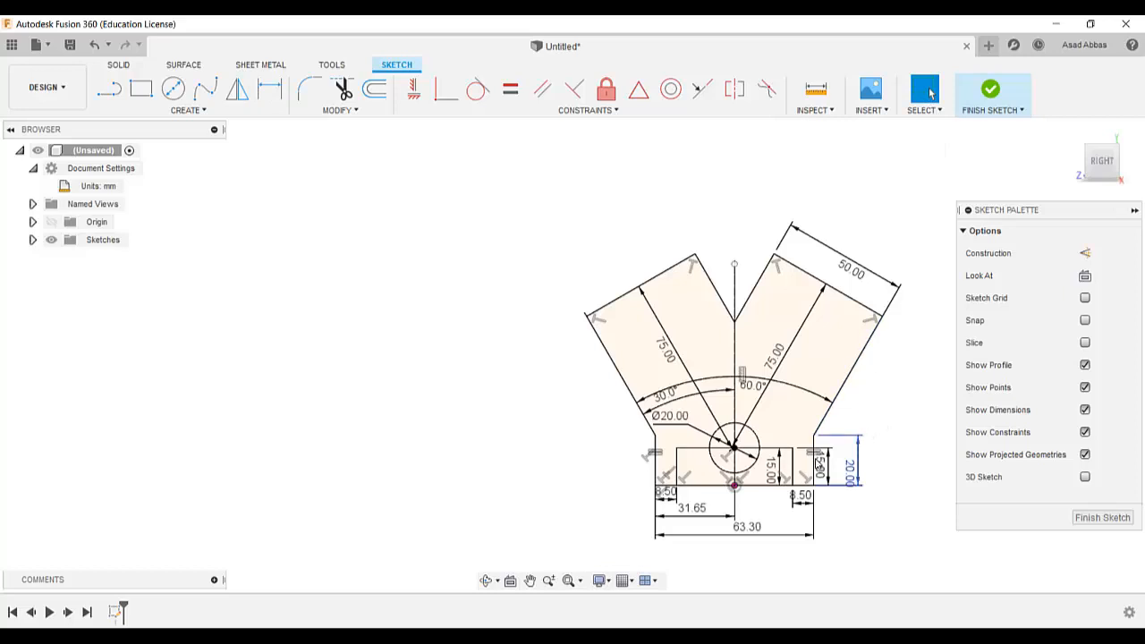
click(1102, 517)
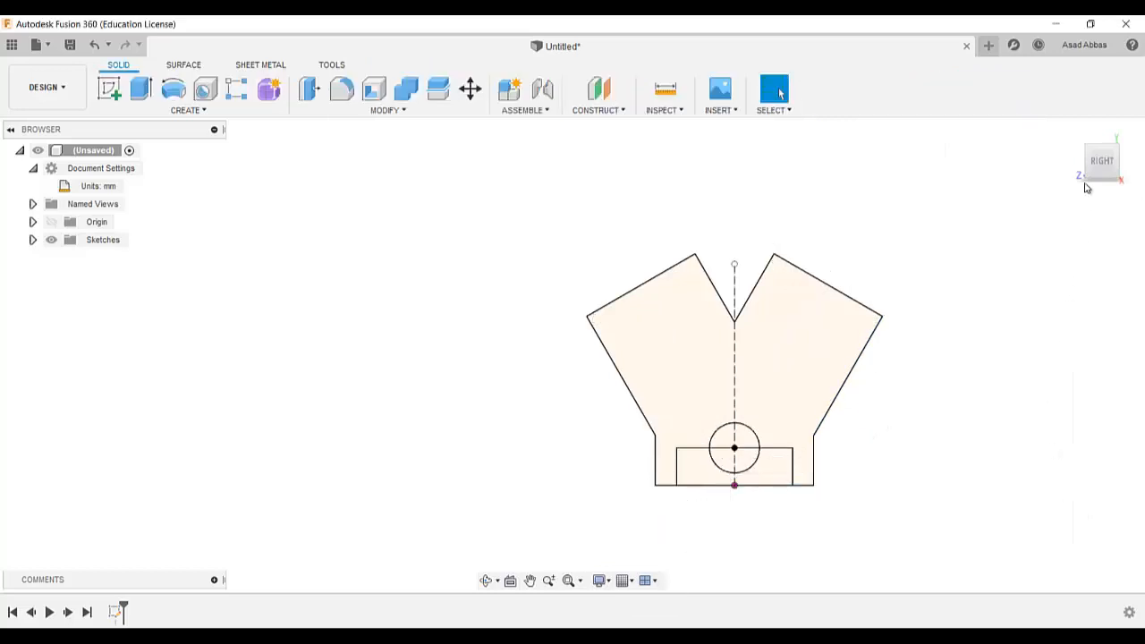
Following the PDF drawing, extrude the V-shaped block profile outside the circle and recess by -197.5 mm as a new body
click(1071, 131)
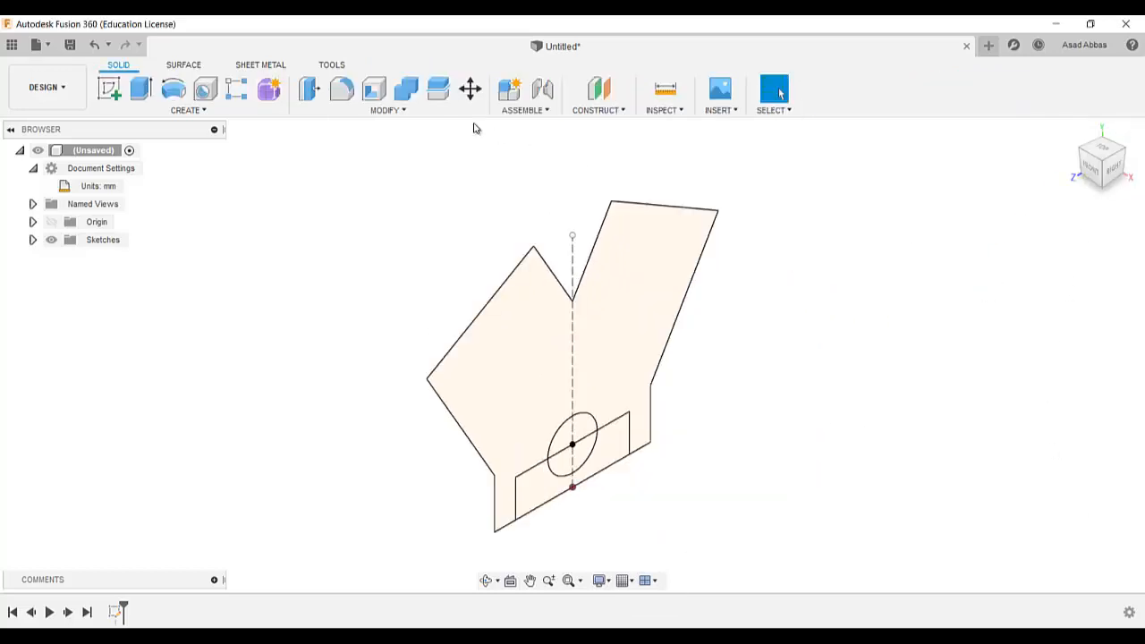
click(140, 88)
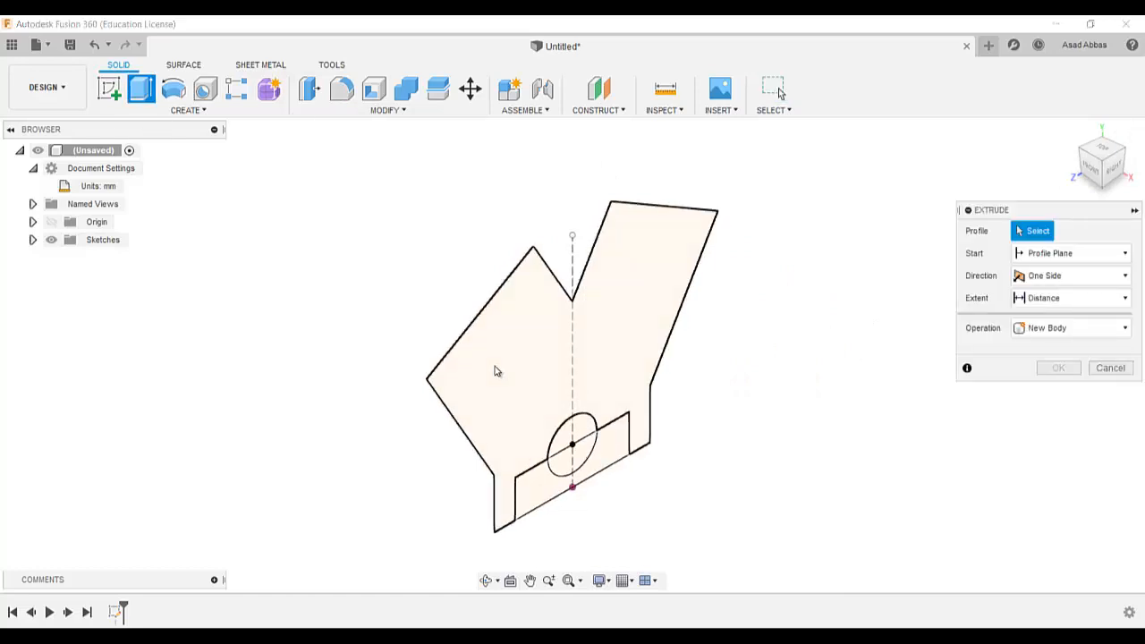
click(496, 371)
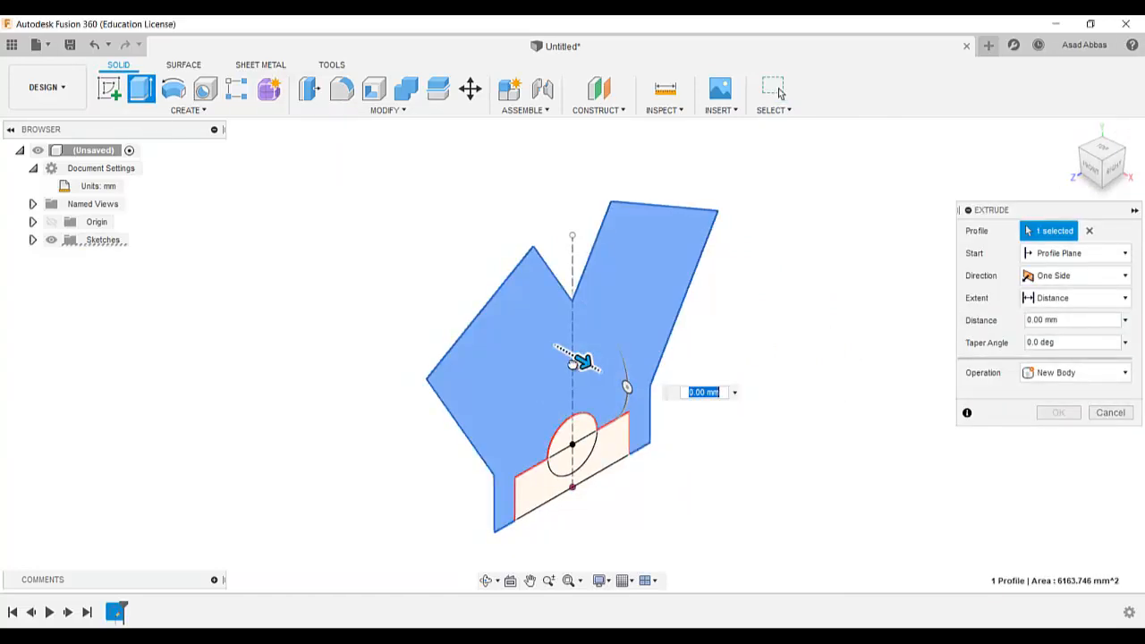
drag(582, 360, 336, 220)
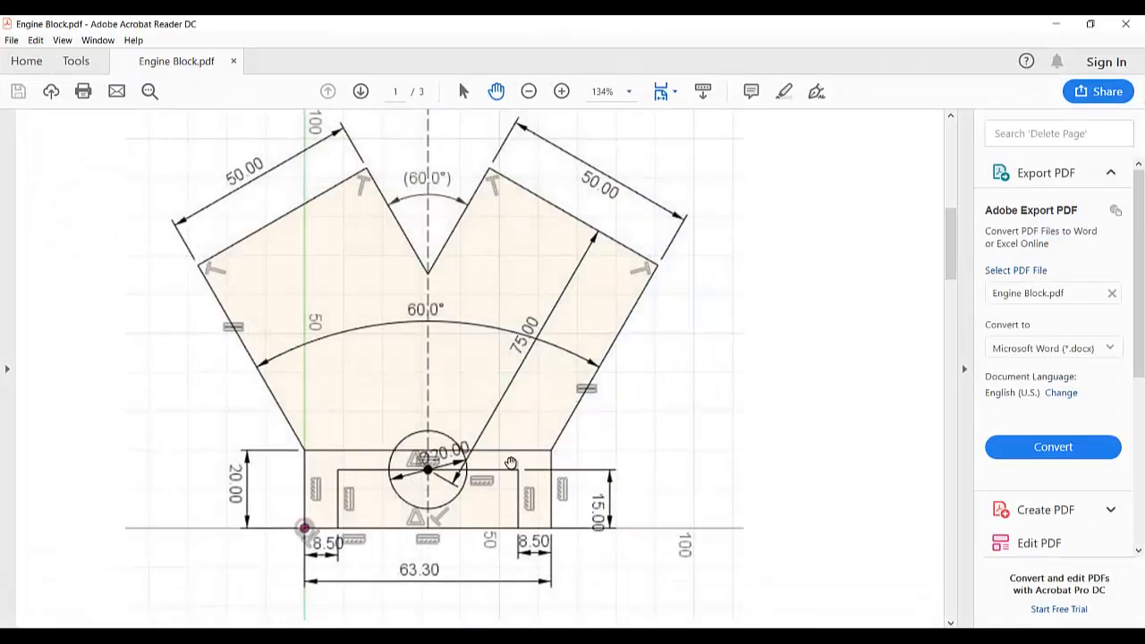
scroll(500, 474, down, 3)
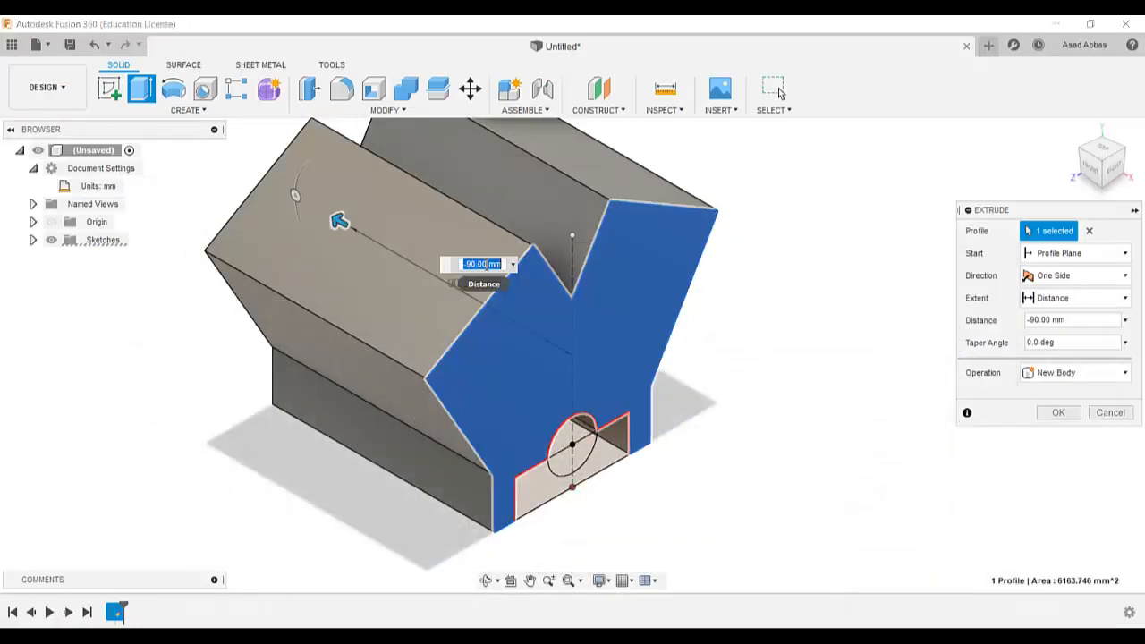
text(-197.5)
key(Return)
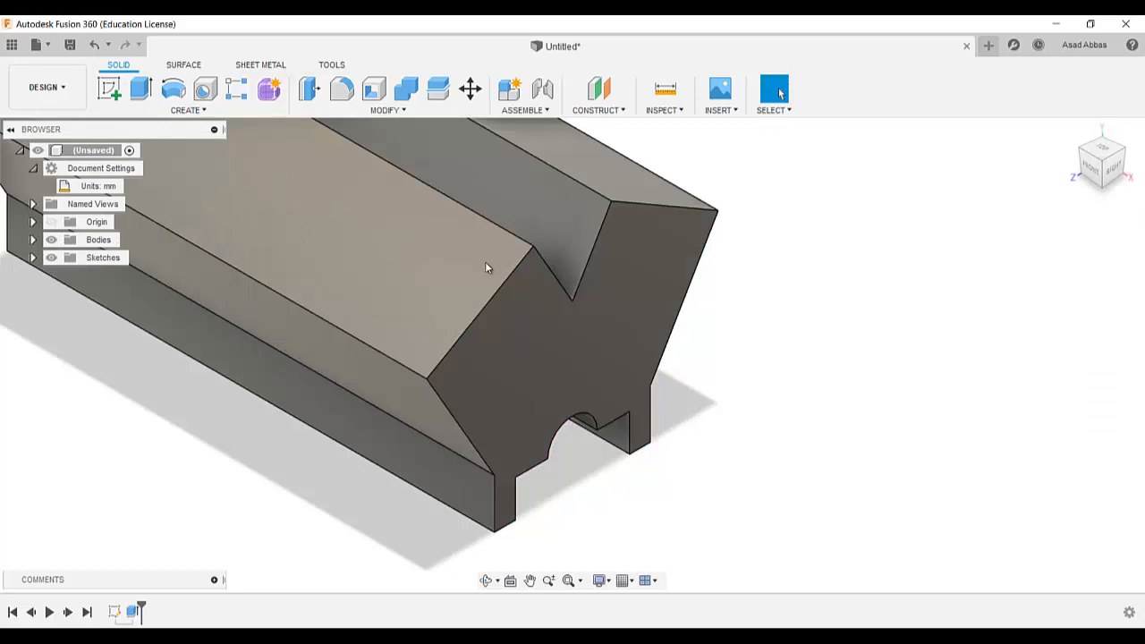
scroll(682, 401, down, 5)
scroll(677, 379, up, 2)
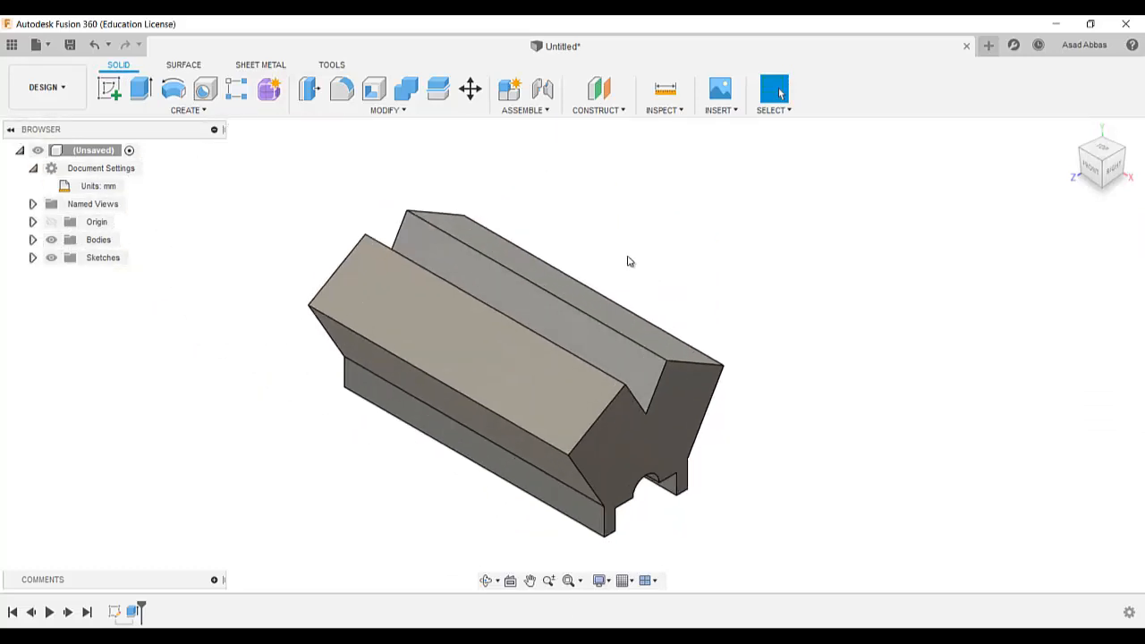
mouse_move(709, 298)
shift+middle_down()
mouse_move(644, 245)
mouse_move(728, 304)
mouse_move(671, 328)
mouse_move(641, 237)
mouse_move(707, 288)
shift+middle_up()
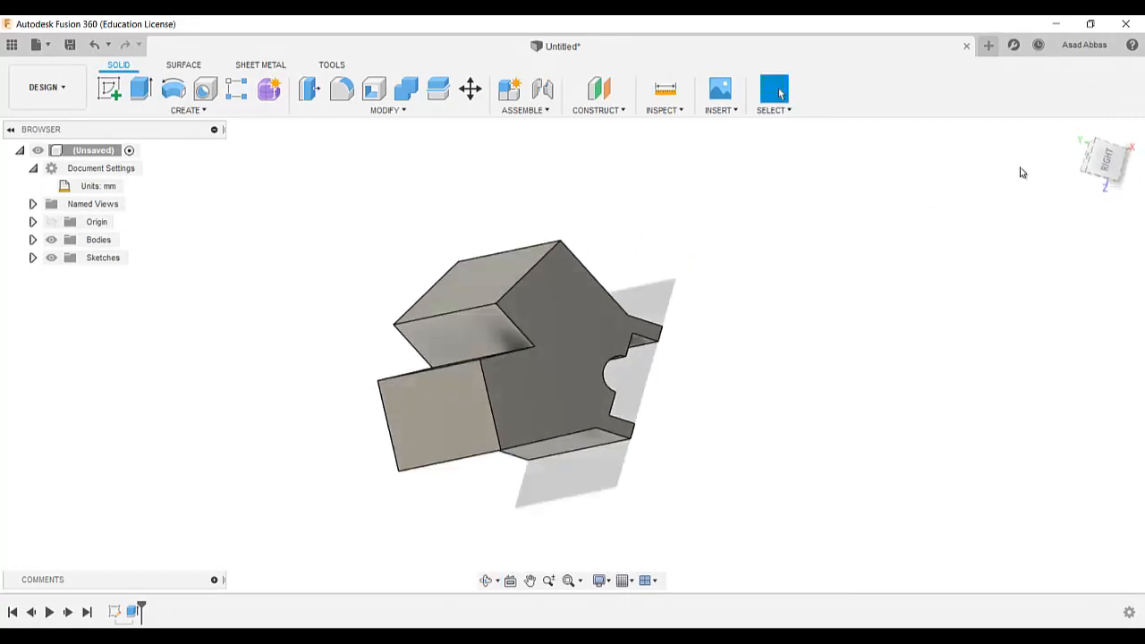
click(1075, 131)
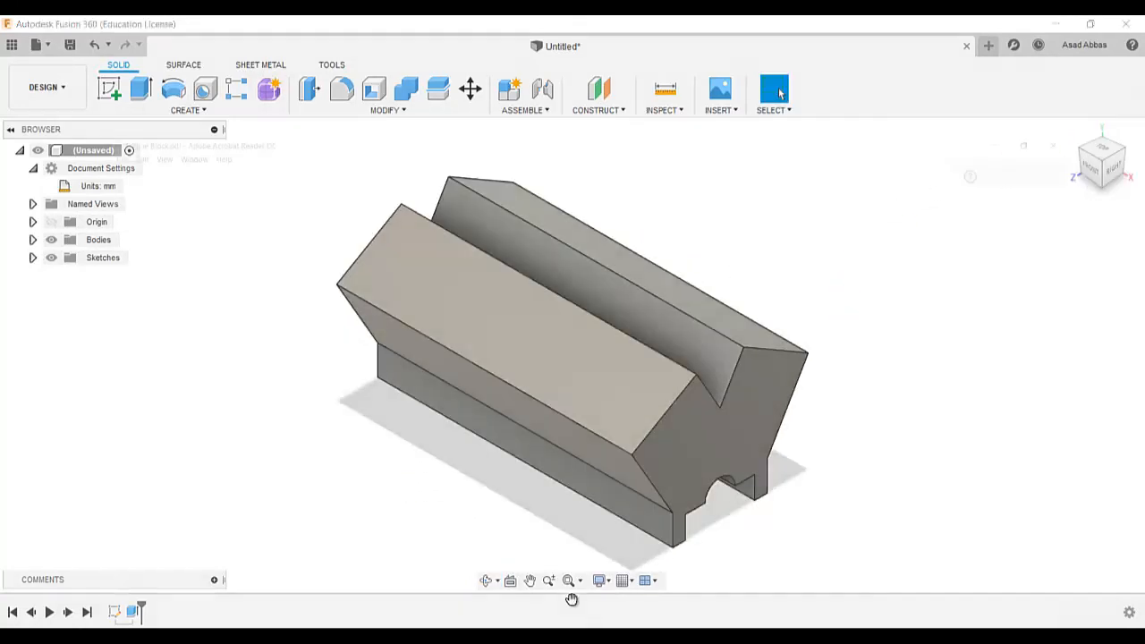
Check the slant-face sketch in the PDF drawing and start a sketch on the block's front slanted top face
key(alt+Tab)
scroll(588, 433, down, 5)
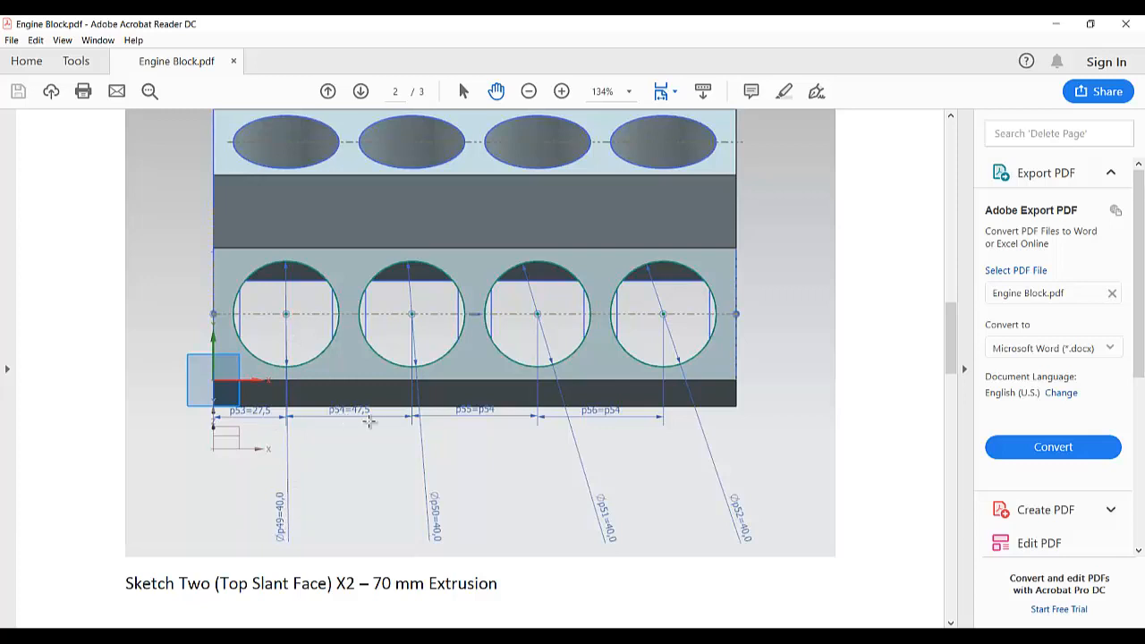
click(570, 636)
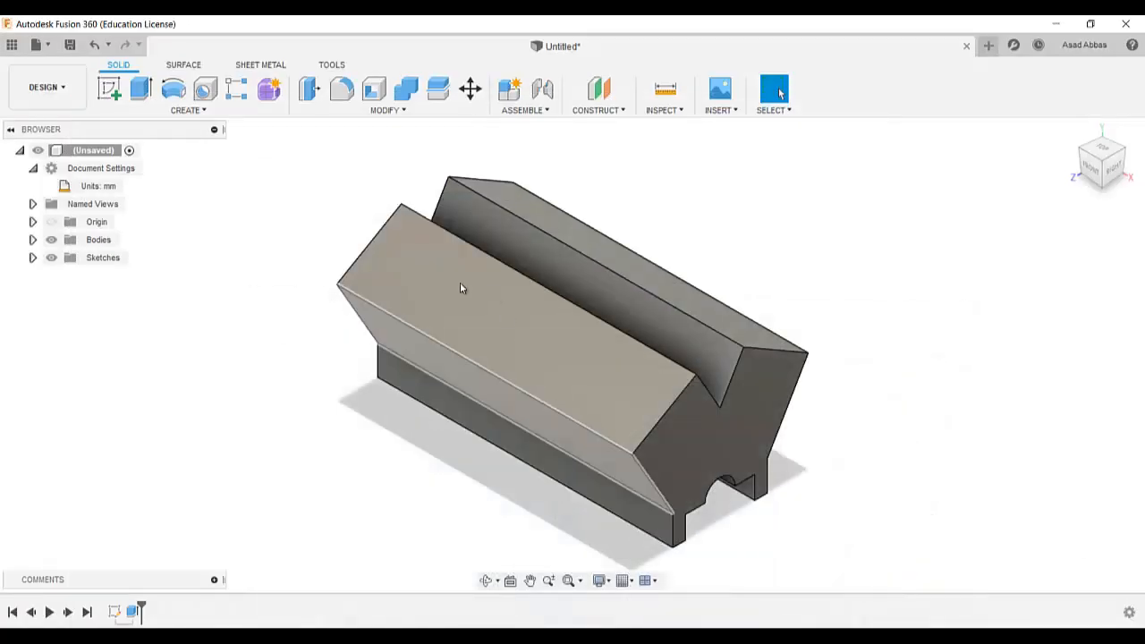
click(109, 90)
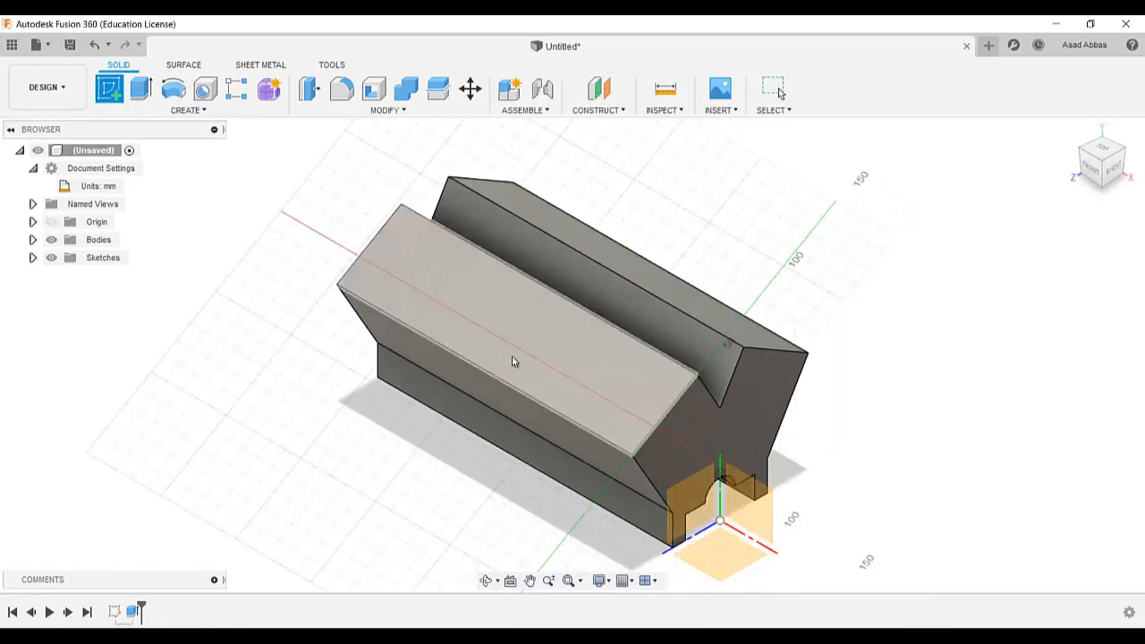
click(433, 291)
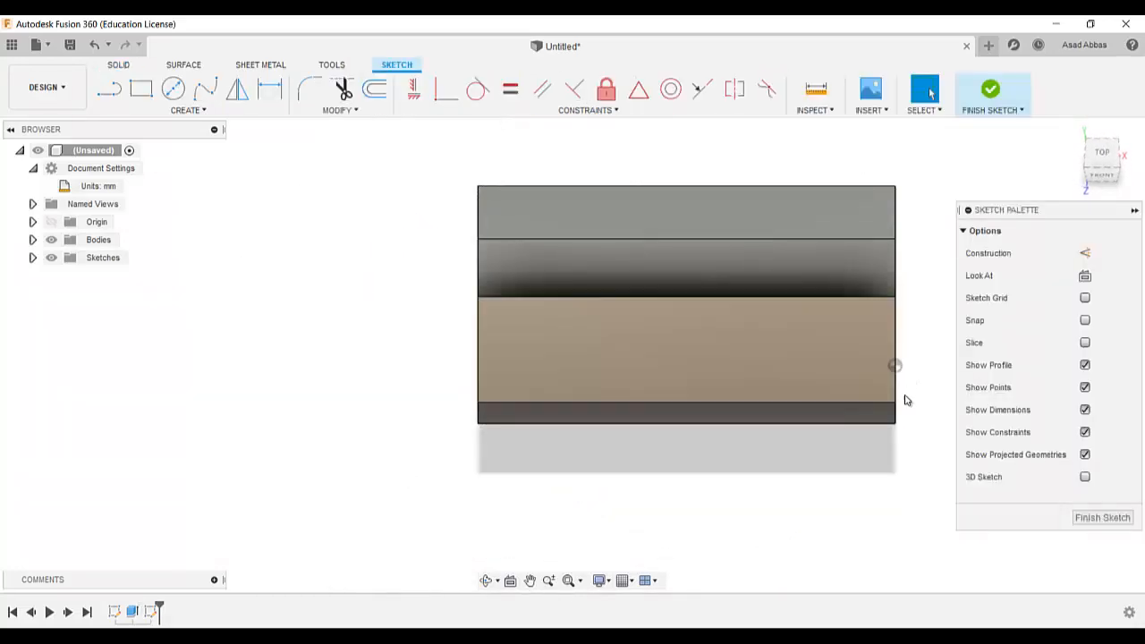
click(109, 88)
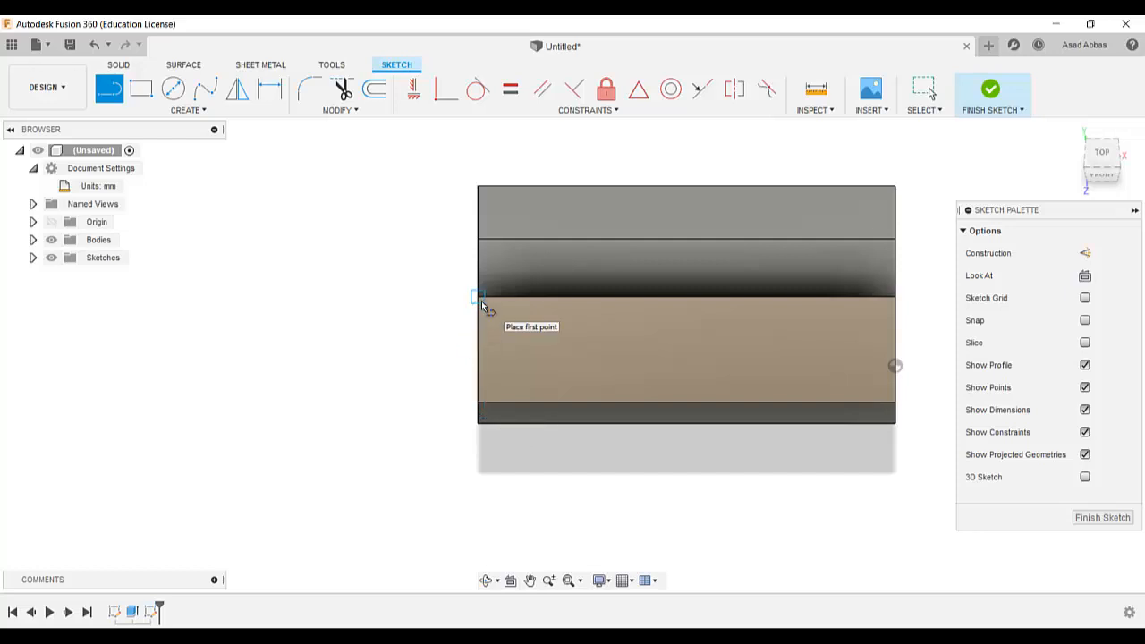
click(478, 350)
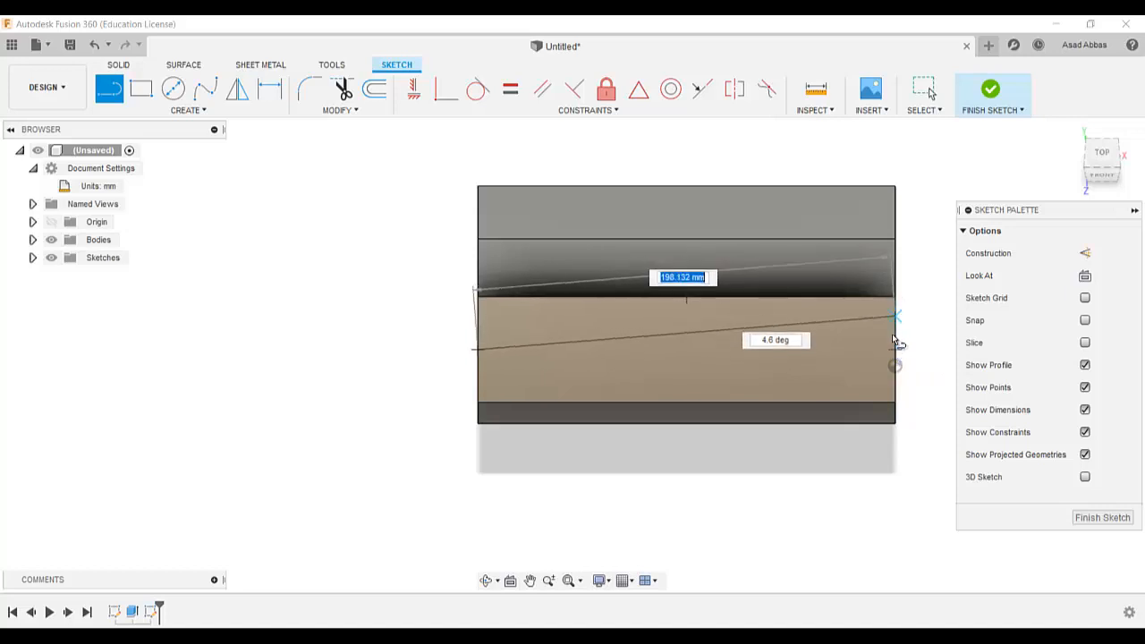
double_click(897, 350)
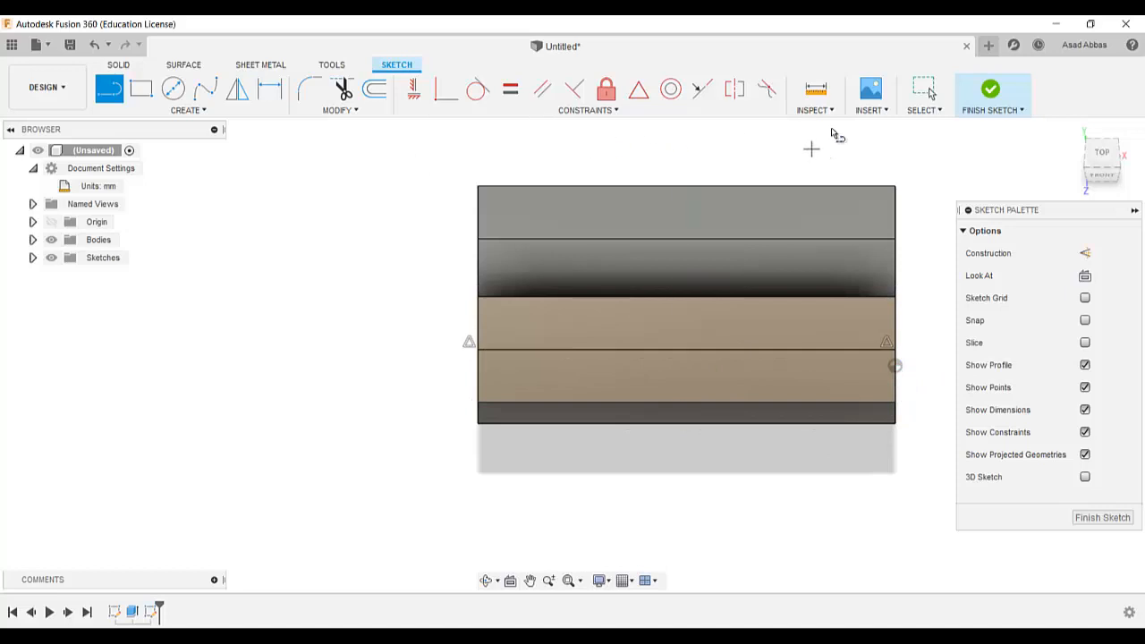
click(926, 90)
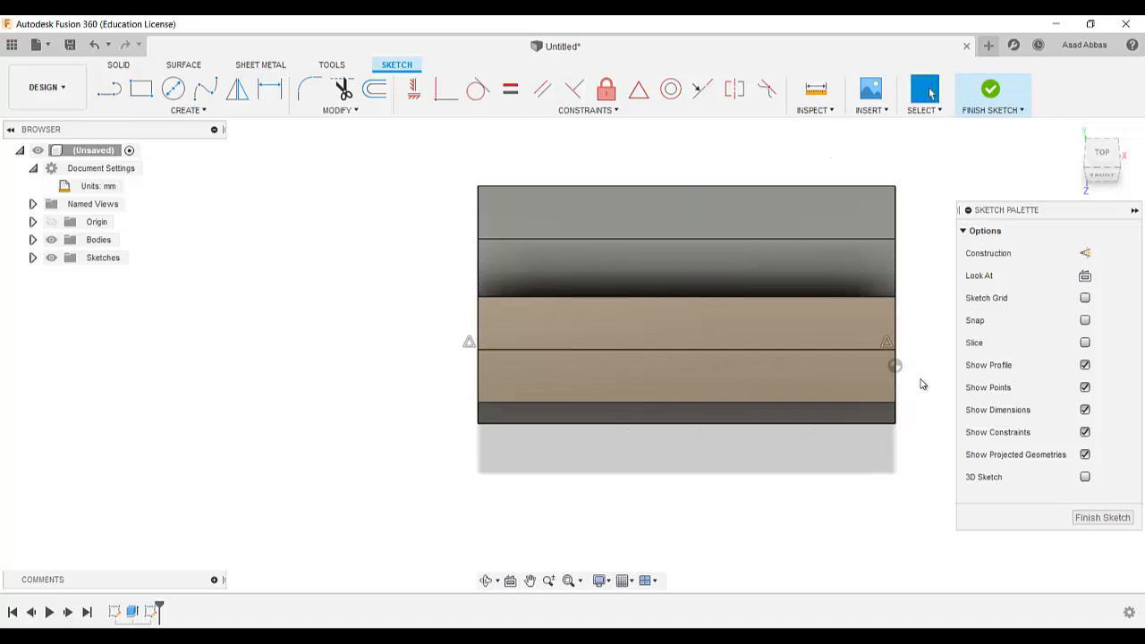
click(851, 348)
right_click(850, 347)
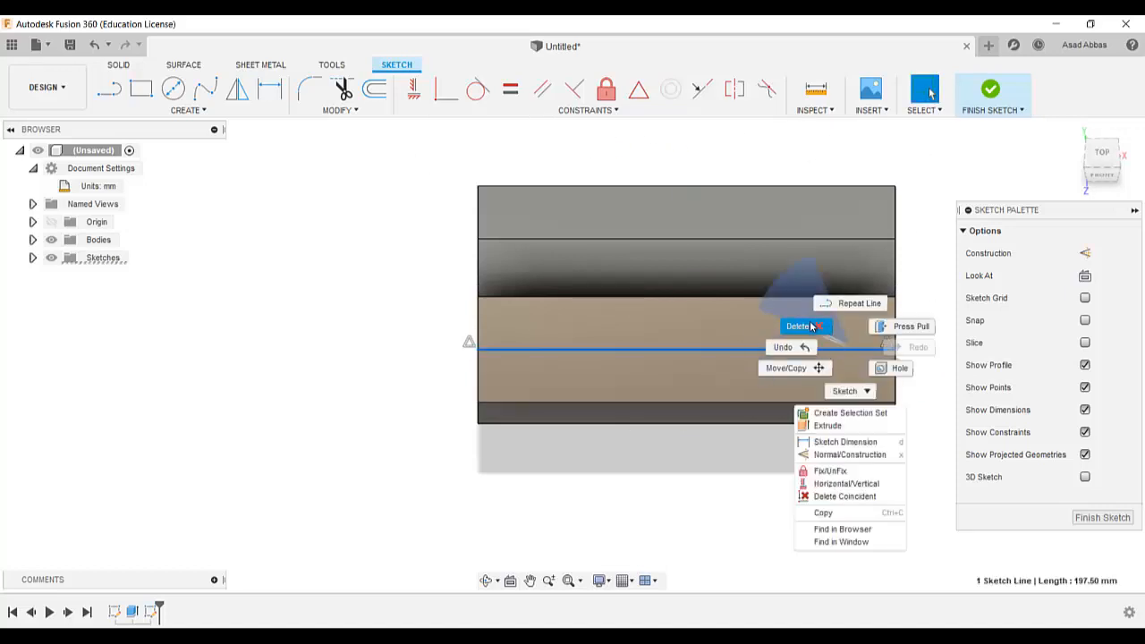
click(809, 322)
Draw a lengthwise centre line between the midpoints of the slanted face's short edges and convert it to construction geometry
click(109, 90)
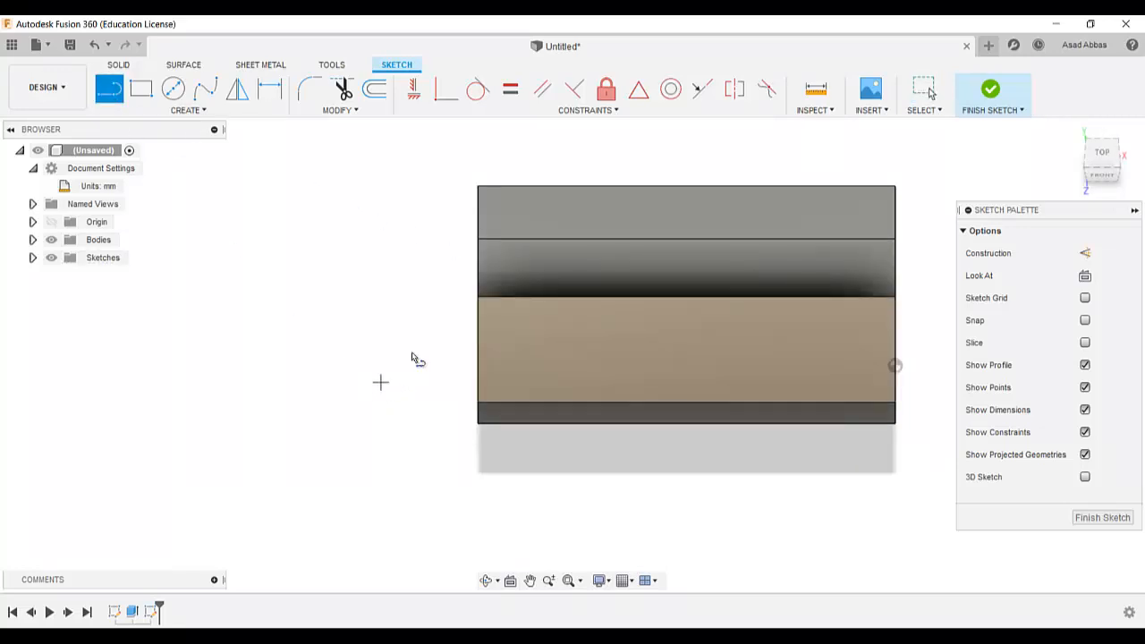
click(477, 346)
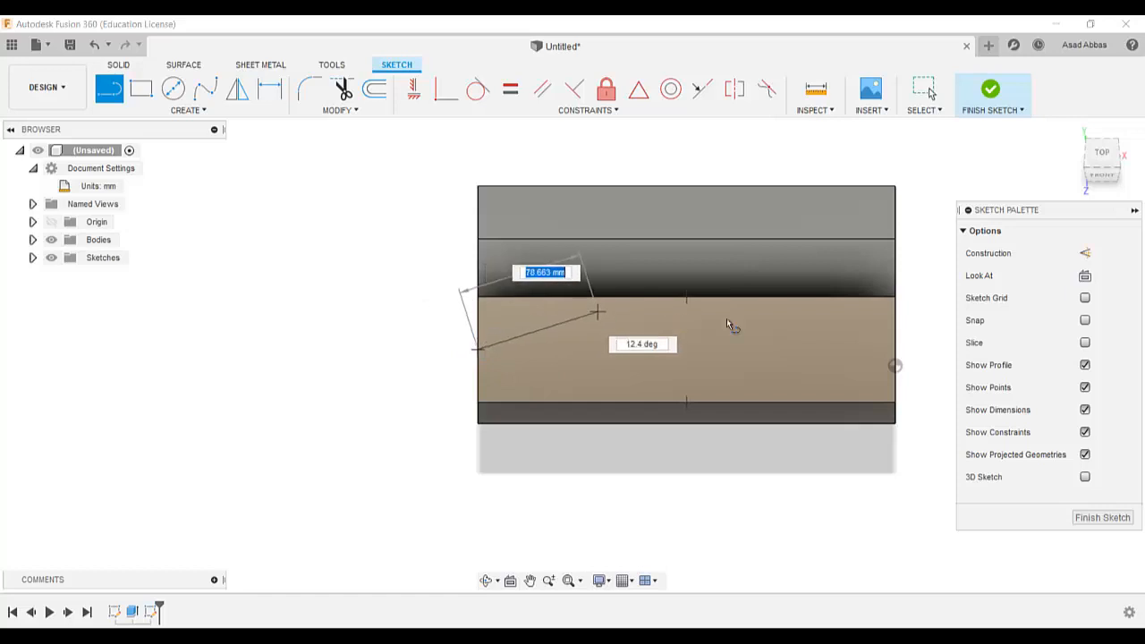
double_click(894, 349)
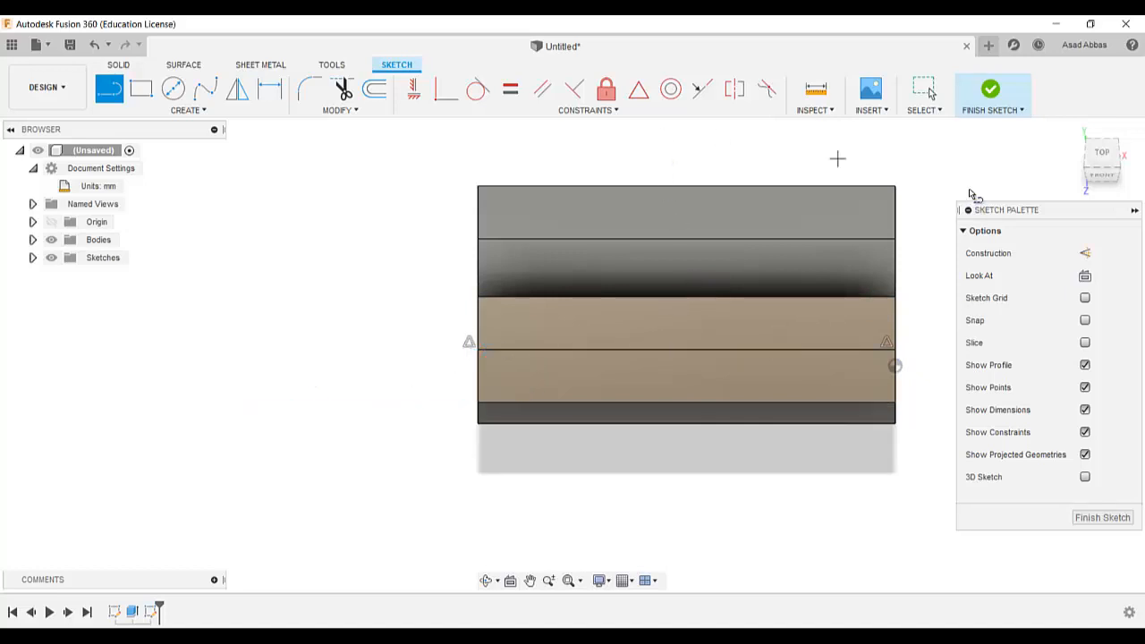
click(924, 91)
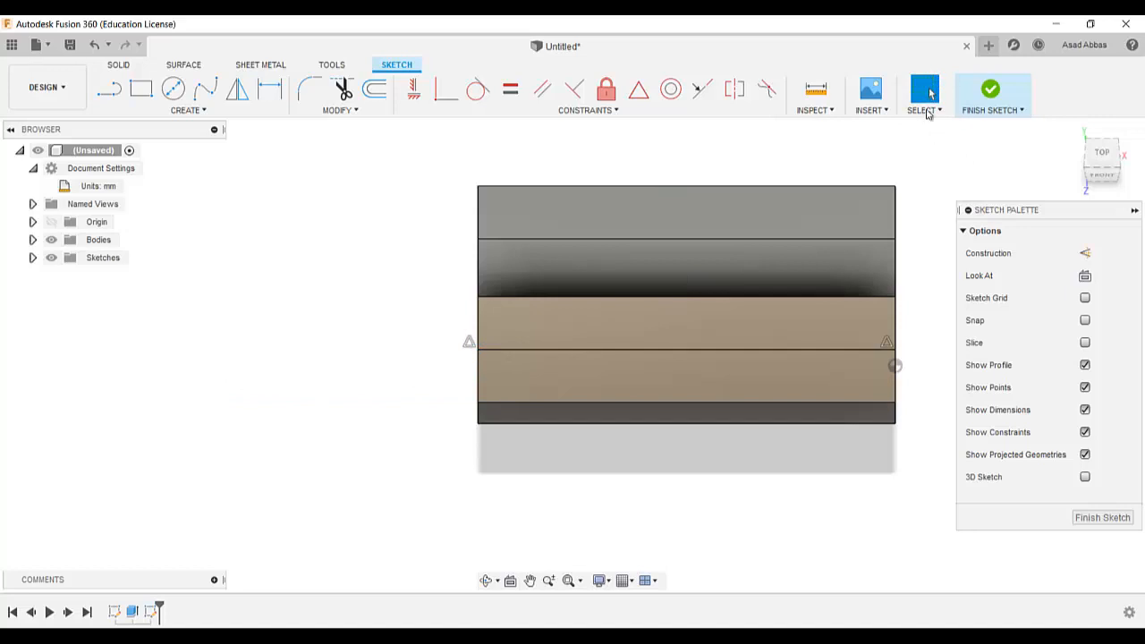
click(841, 348)
click(1085, 254)
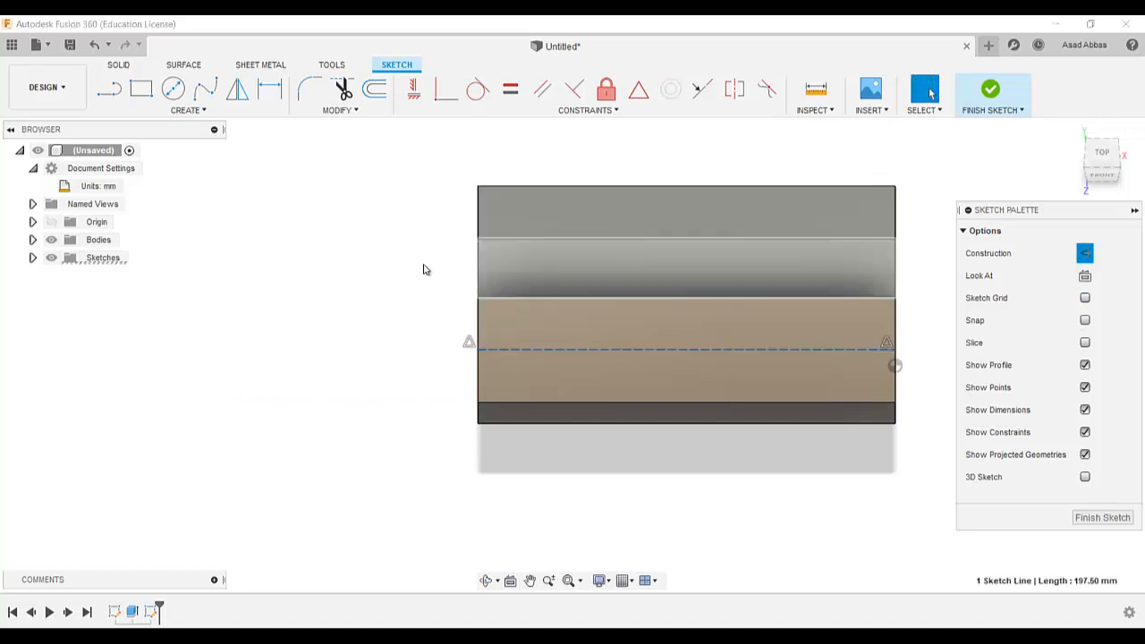
click(371, 275)
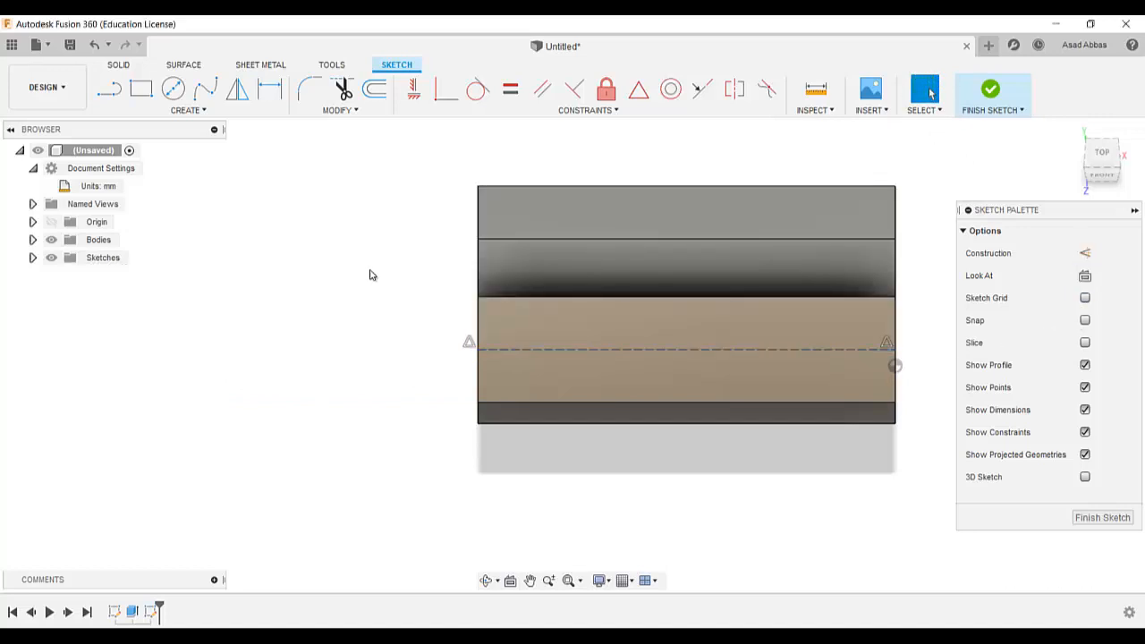
Sketch four separate circles along the construction line on the slanted face, the first about 29 mm in diameter
click(173, 88)
click(541, 349)
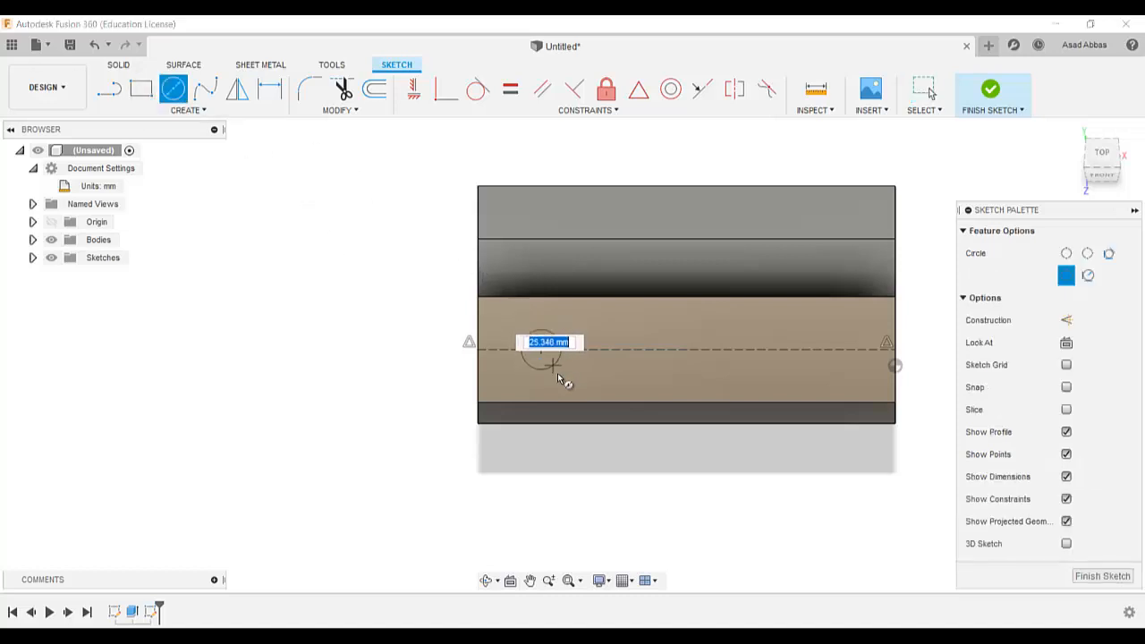
click(561, 372)
click(628, 349)
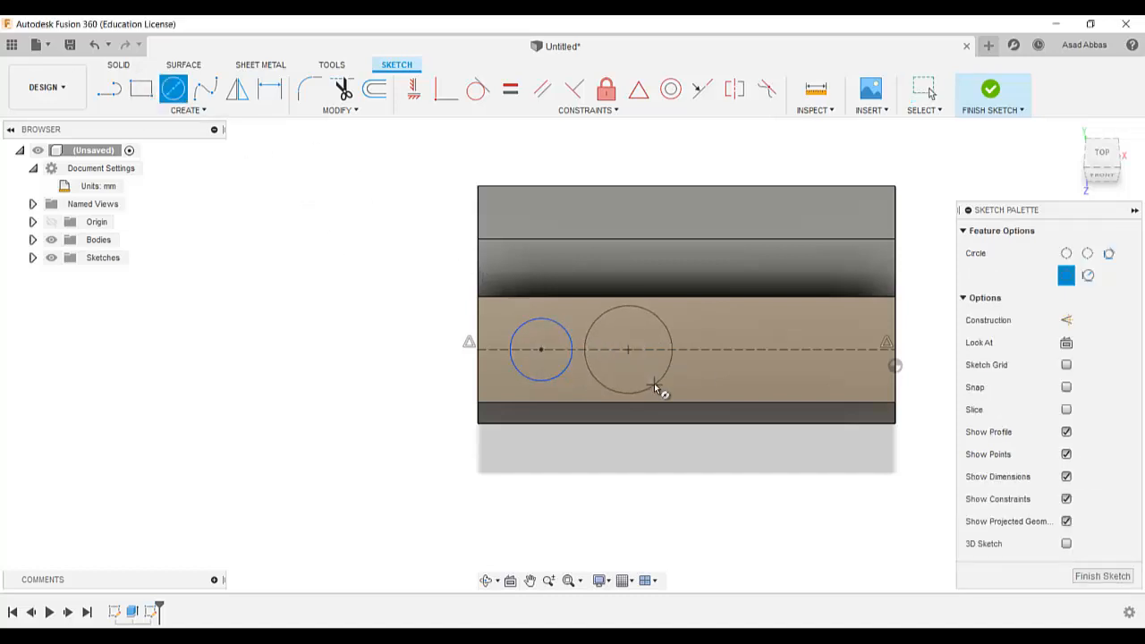
click(658, 380)
click(760, 349)
click(775, 382)
click(857, 349)
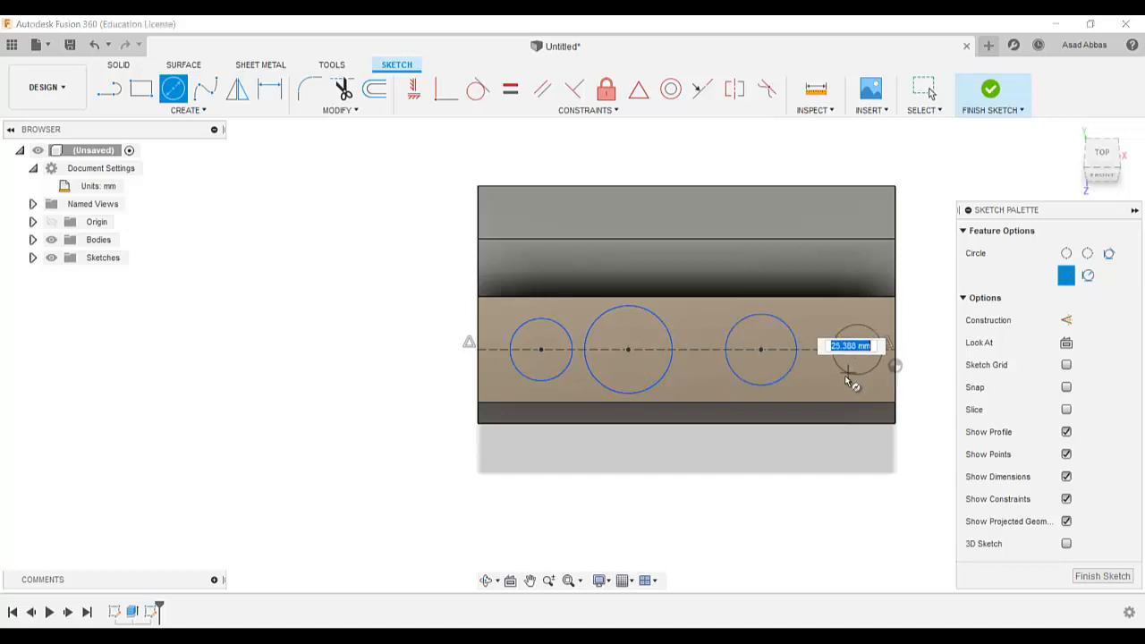
click(835, 373)
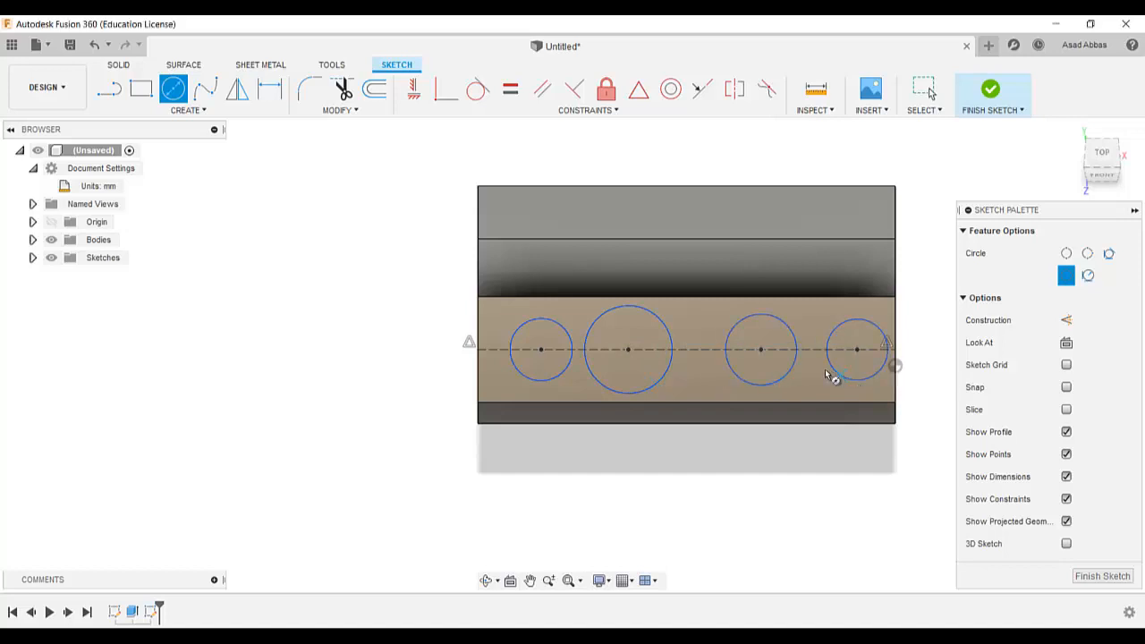
Dimension the diameter of the leftmost circle on the slanted face to 40 mm
click(269, 92)
click(534, 379)
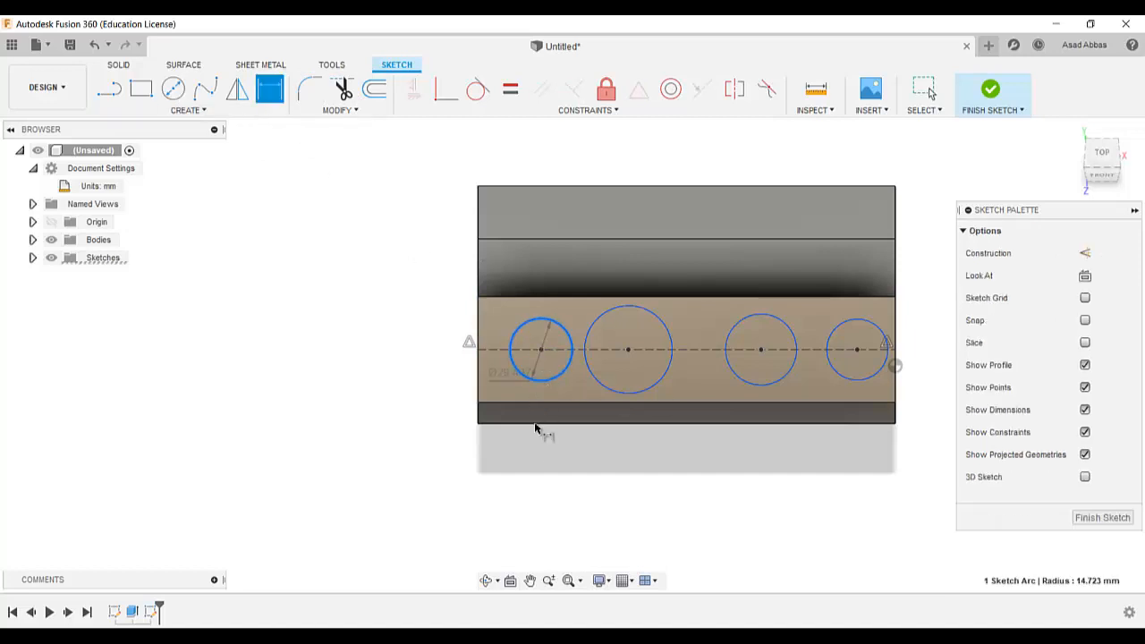
click(532, 479)
text(40)
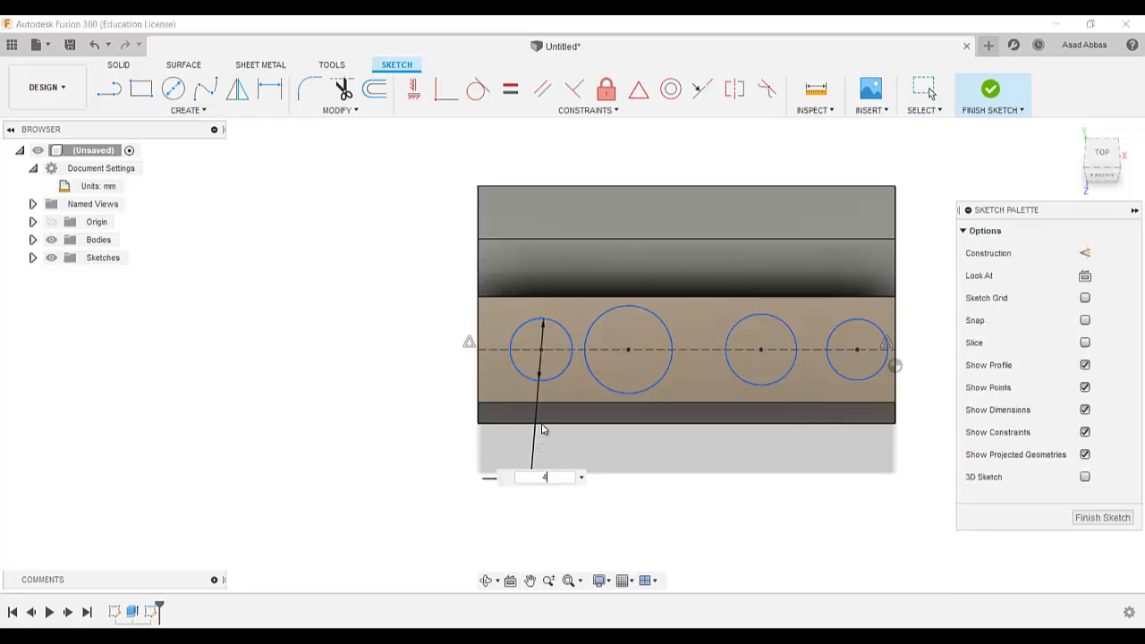
key(Return)
Check the PDF drawing and dimension the leftmost circle's centre 27.5 mm from the slanted face's nearest short edge
key(alt+Tab)
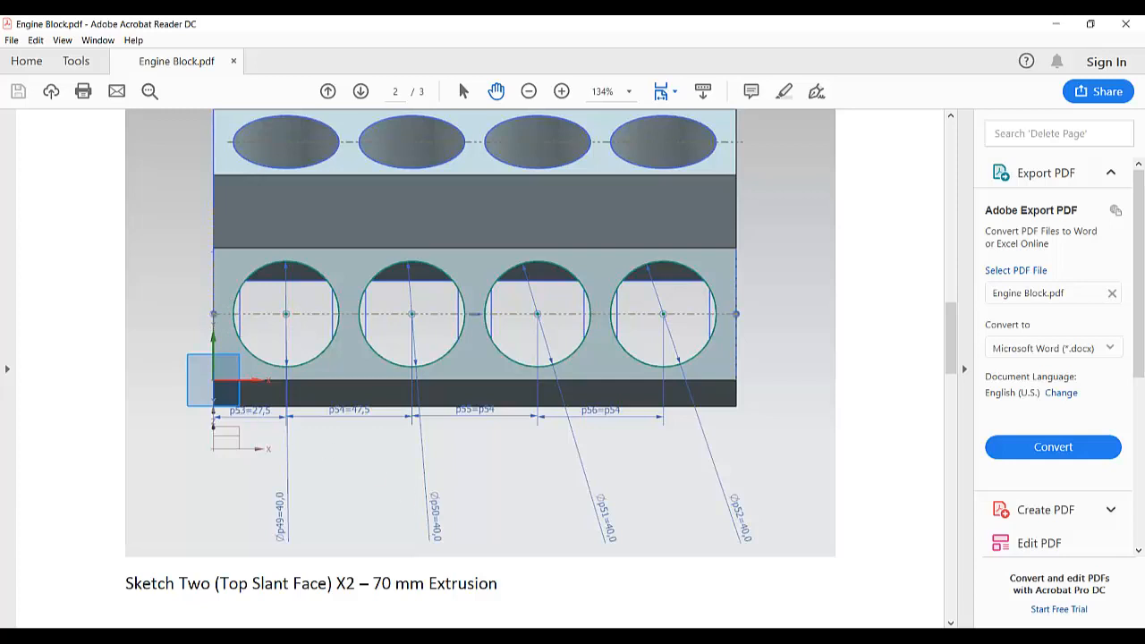
key(alt+Tab)
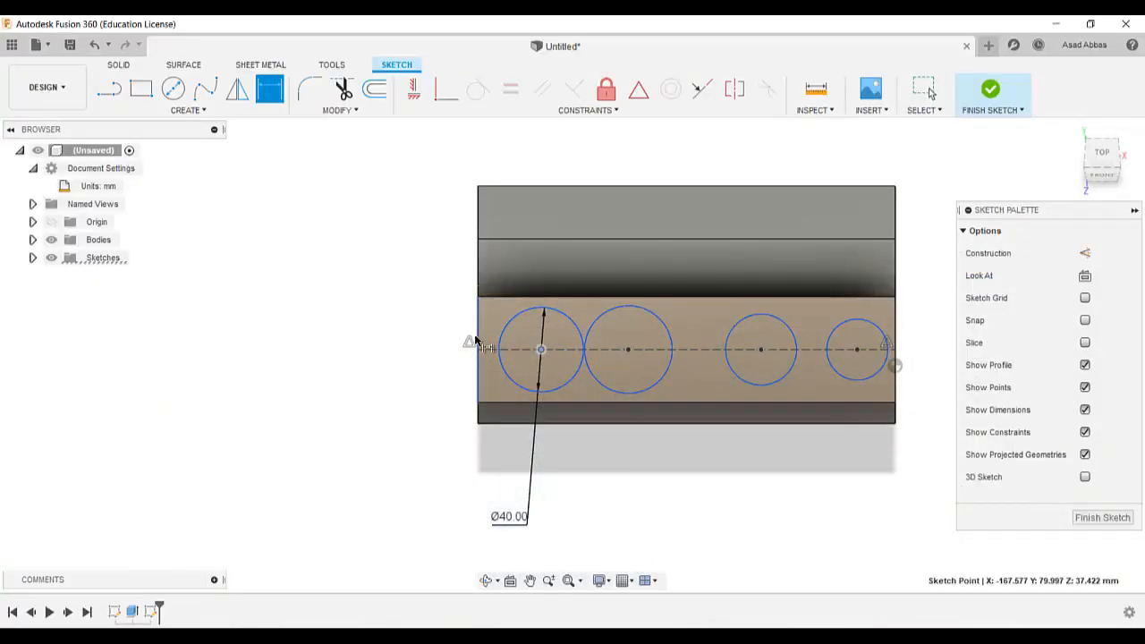
click(477, 342)
click(424, 474)
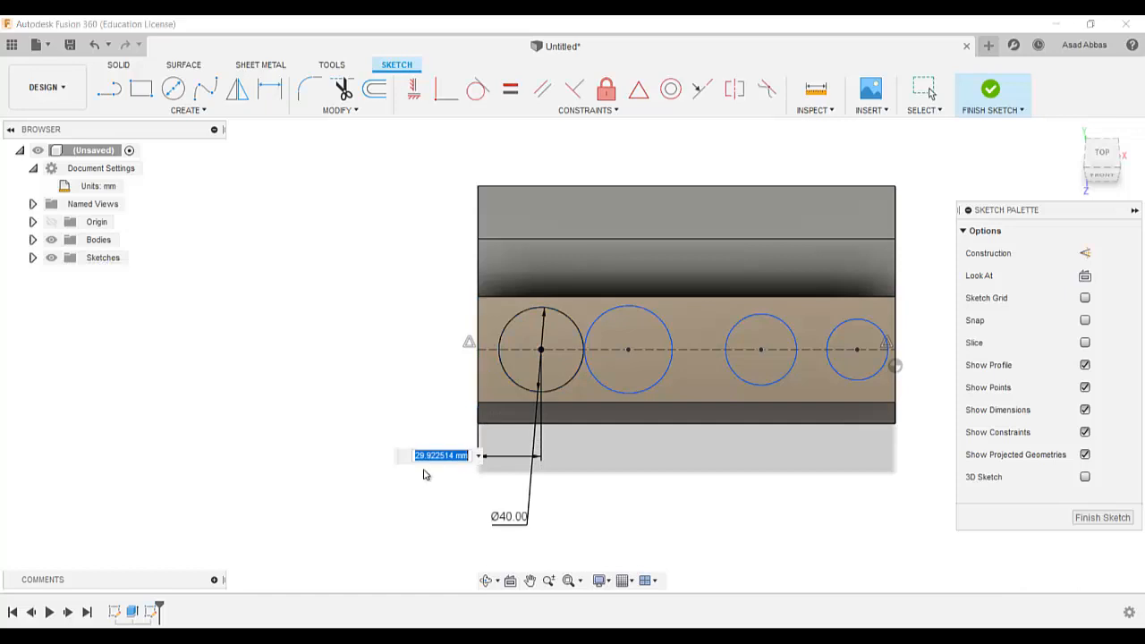
text(27.5)
key(Return)
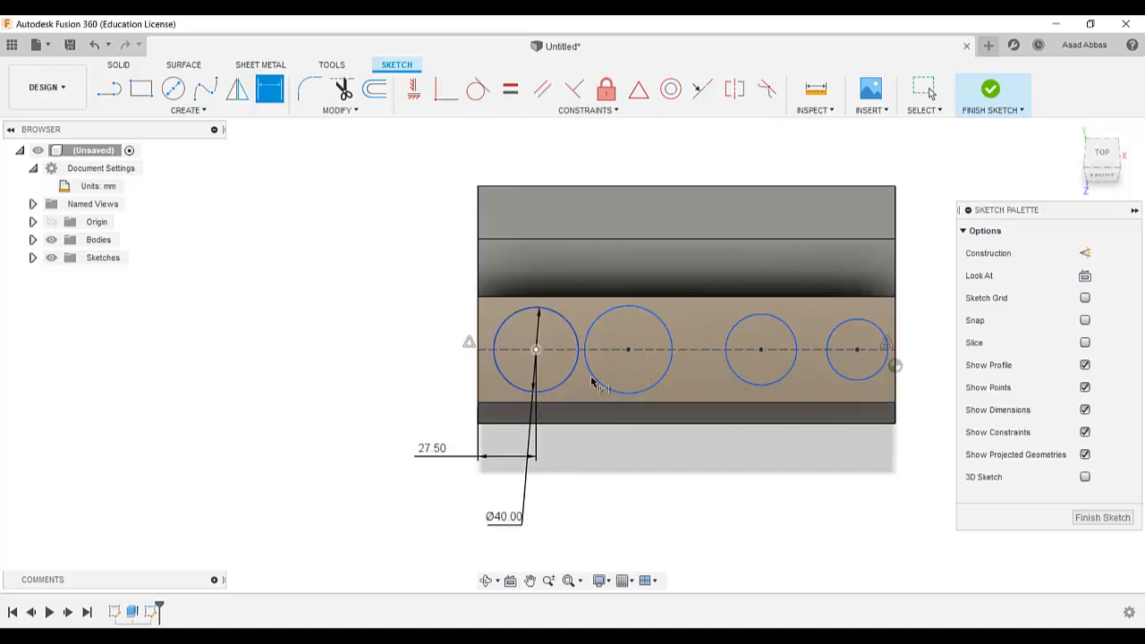
Apply Equal constraints between neighbouring circles so all four bore circles share the same diameter
click(509, 85)
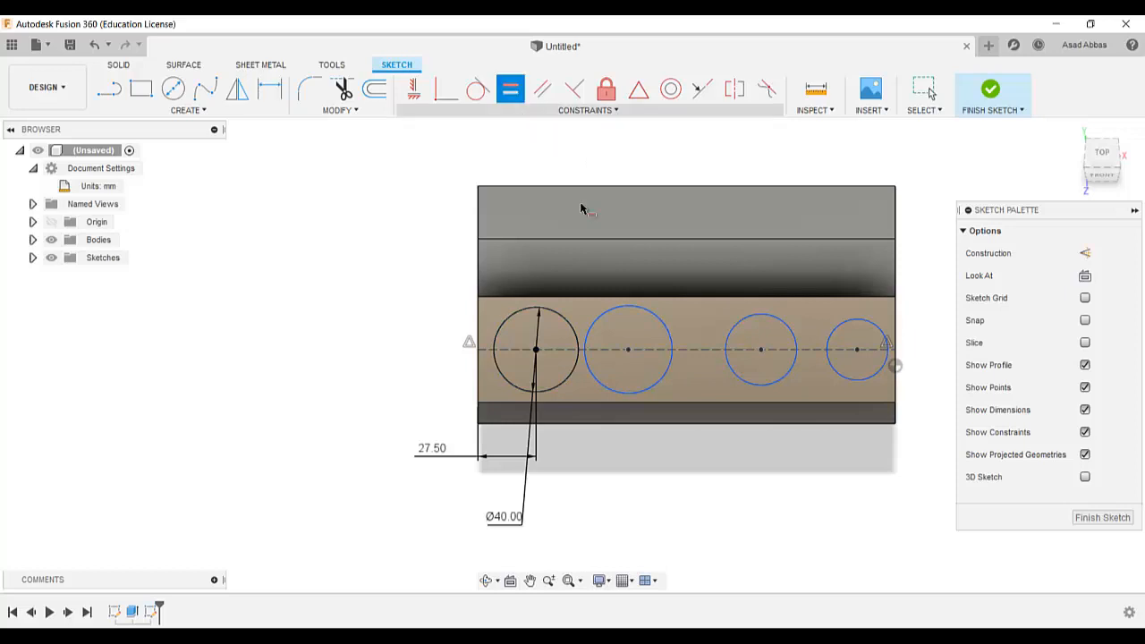
click(598, 389)
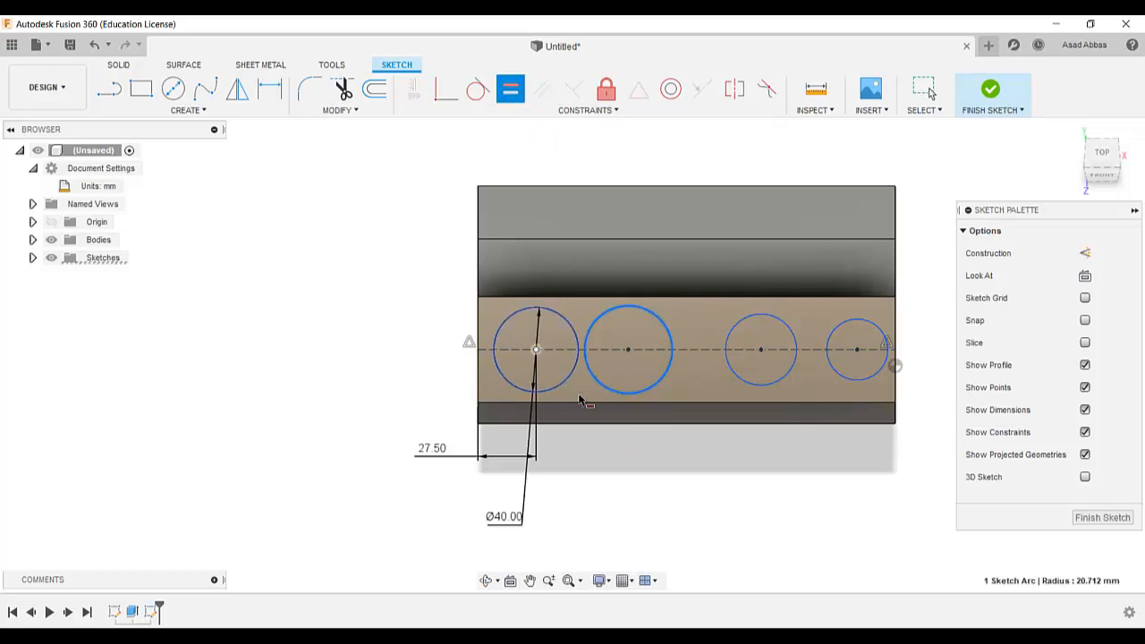
click(579, 400)
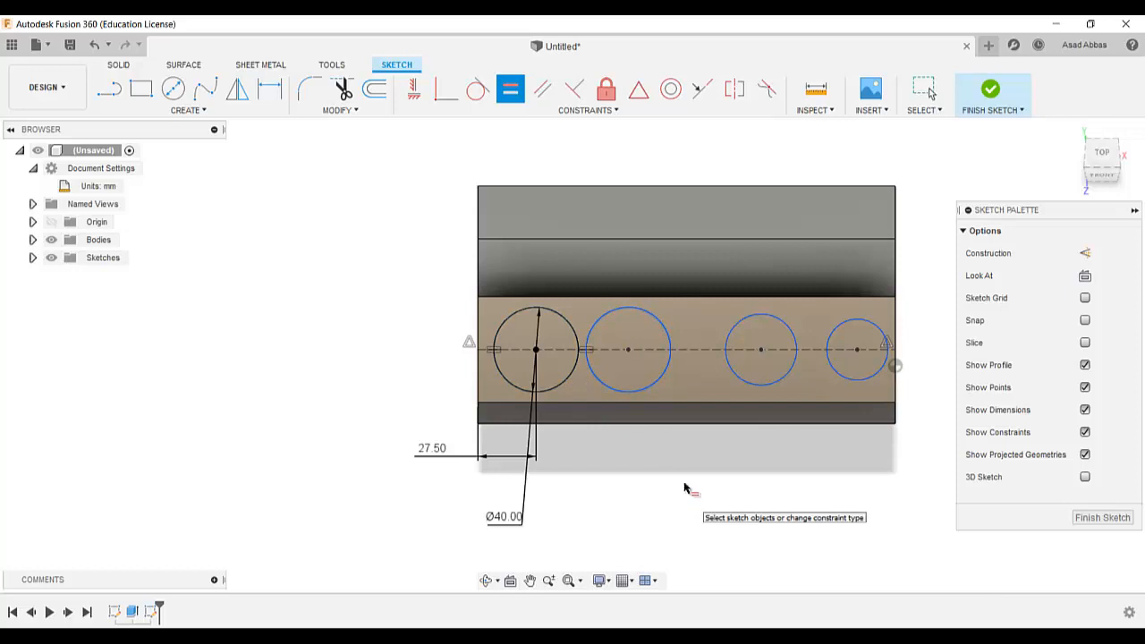
click(727, 360)
click(660, 378)
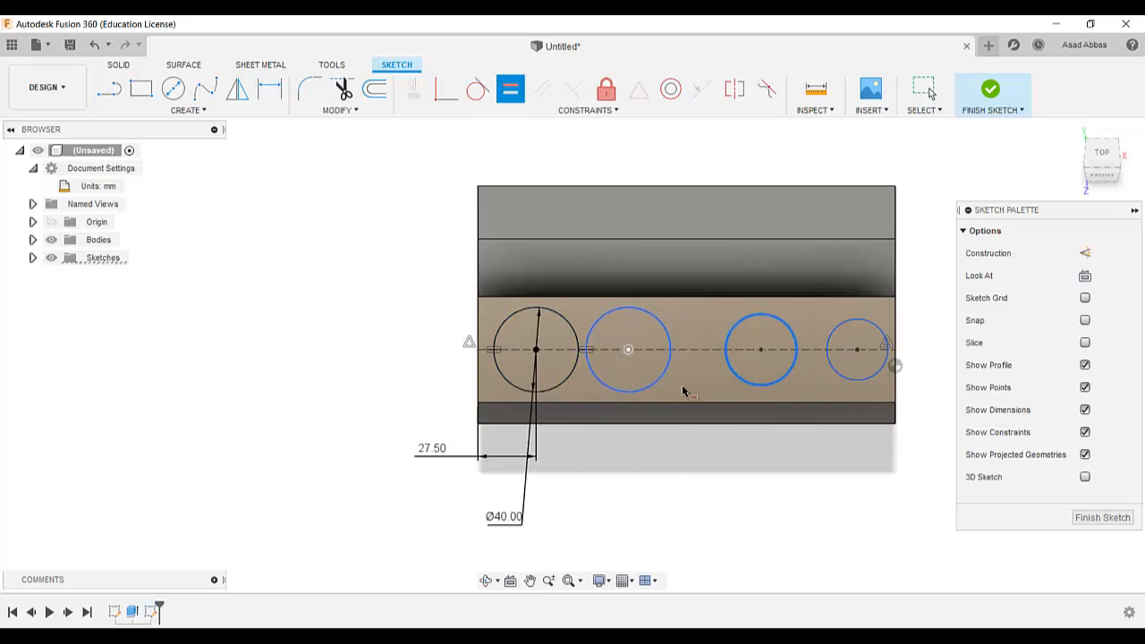
click(830, 367)
click(802, 376)
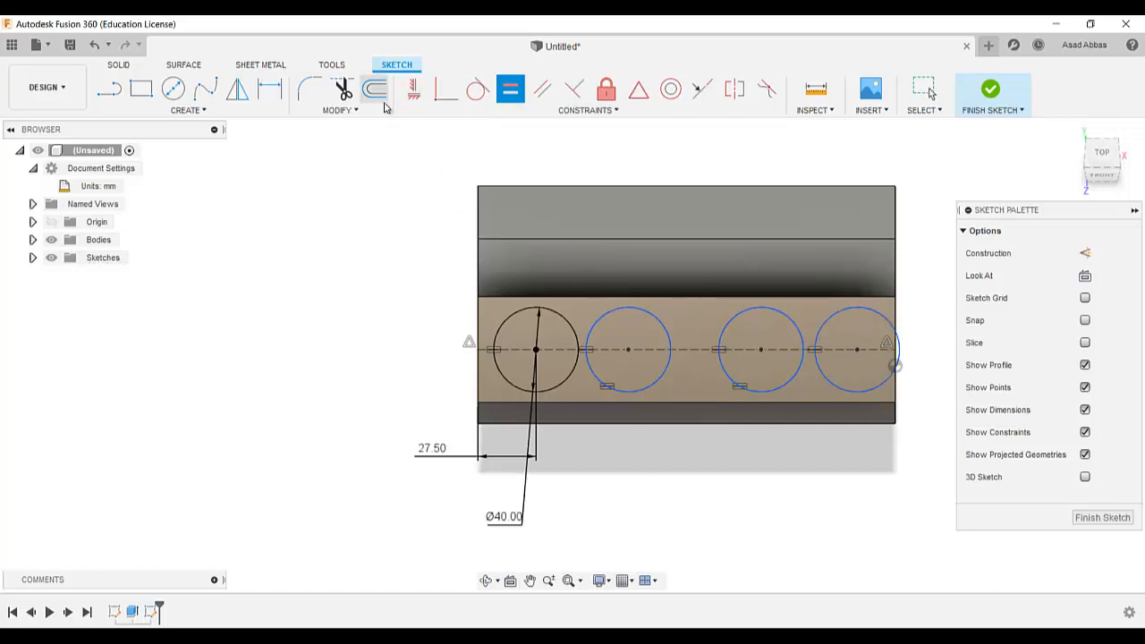
Dimension the centre distance between the first and second bore circles to 47.5 mm
click(268, 87)
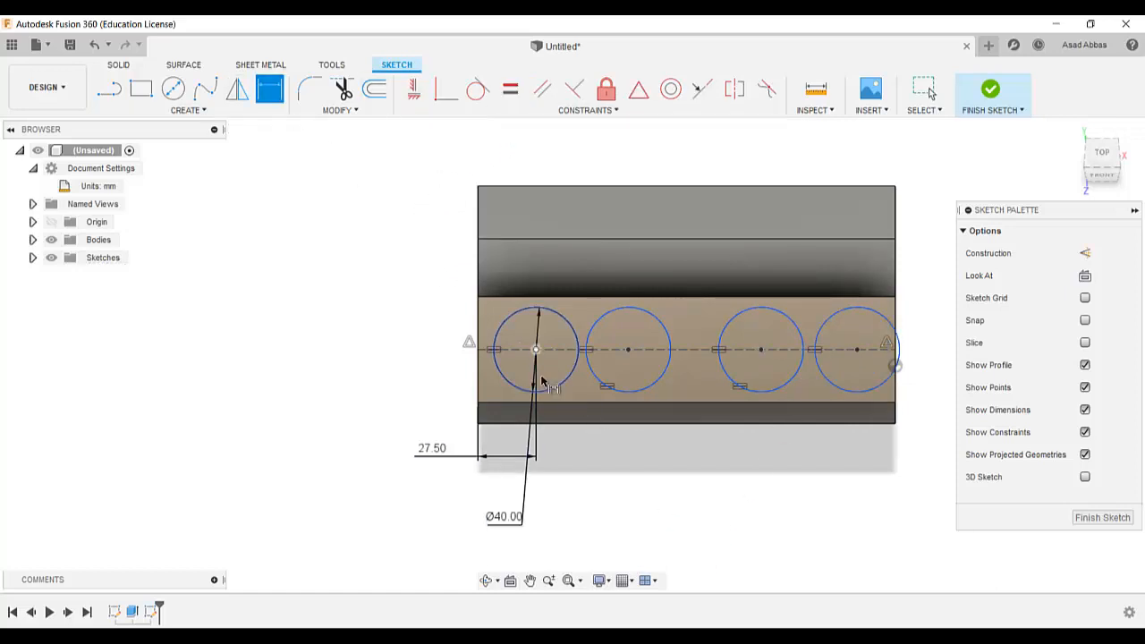
click(566, 379)
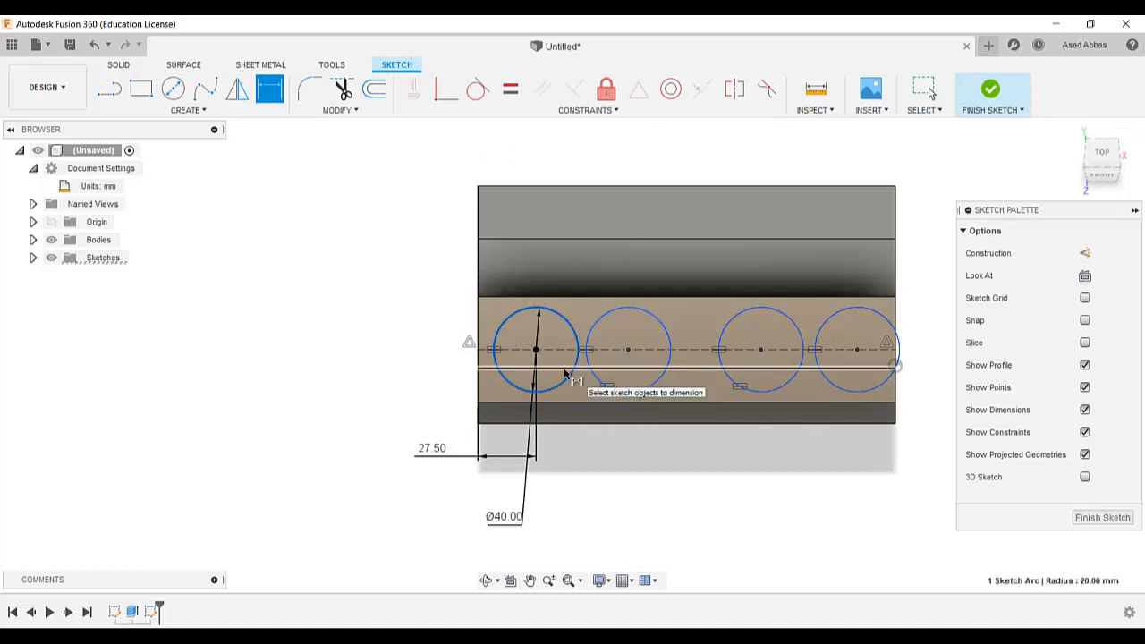
click(641, 390)
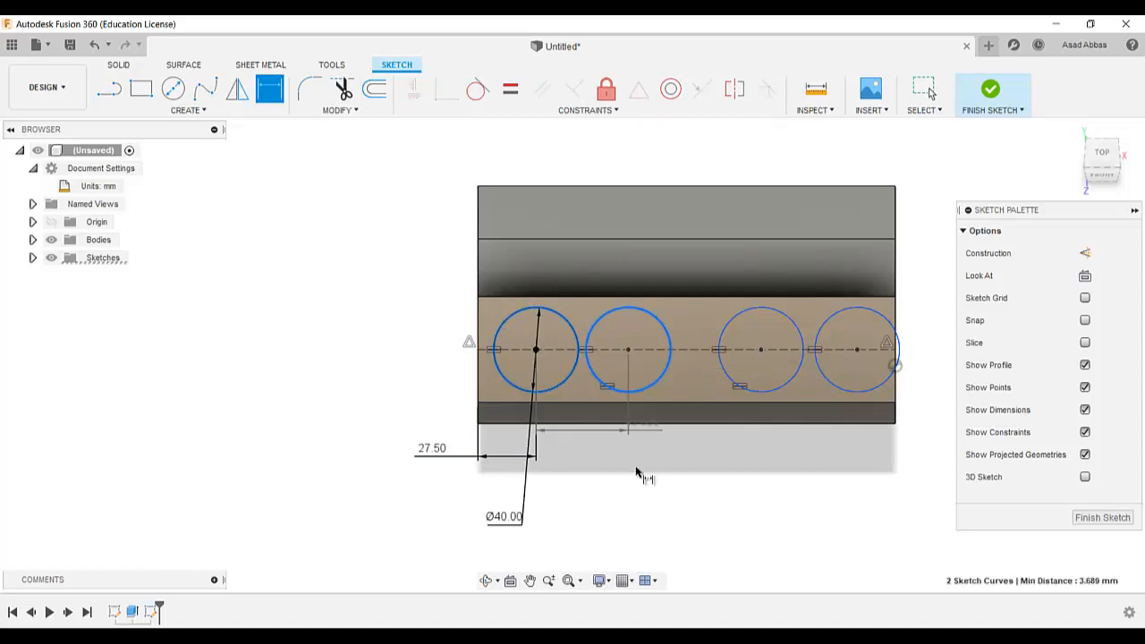
click(597, 501)
text(47)
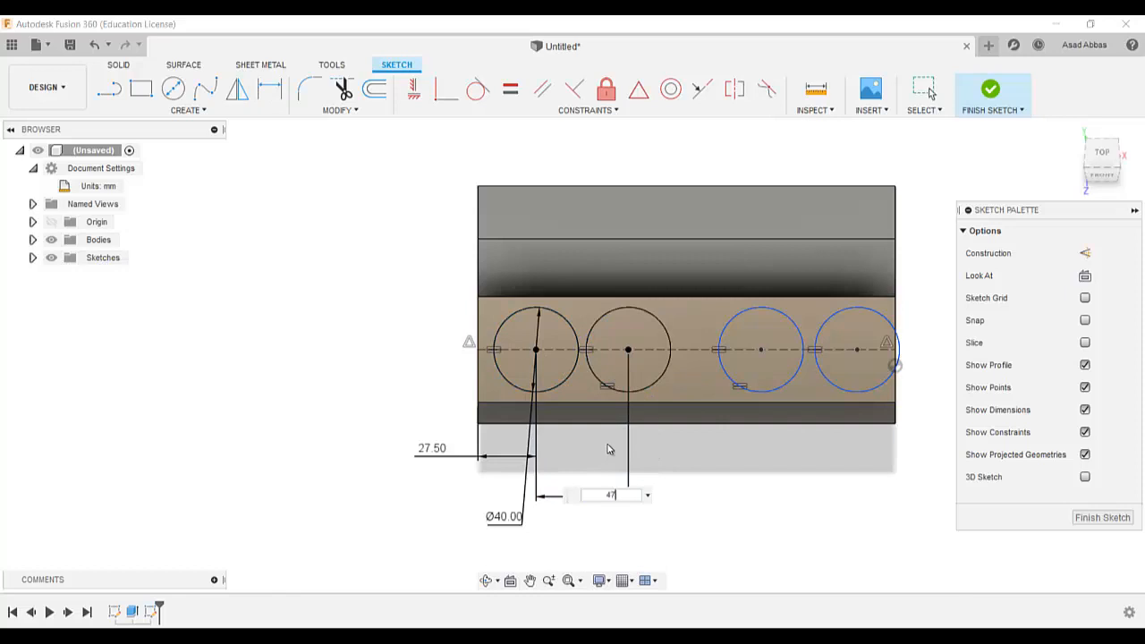
text(.5)
key(Return)
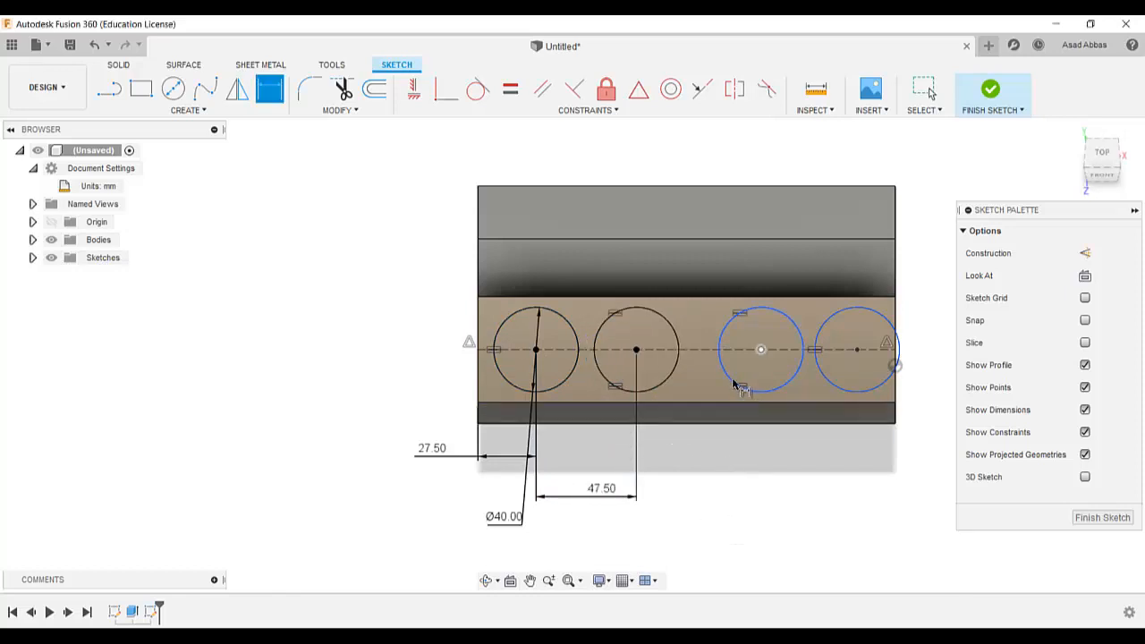
Dimension the centre distance between the second and third bore circles to 47.5 mm
click(741, 388)
click(636, 350)
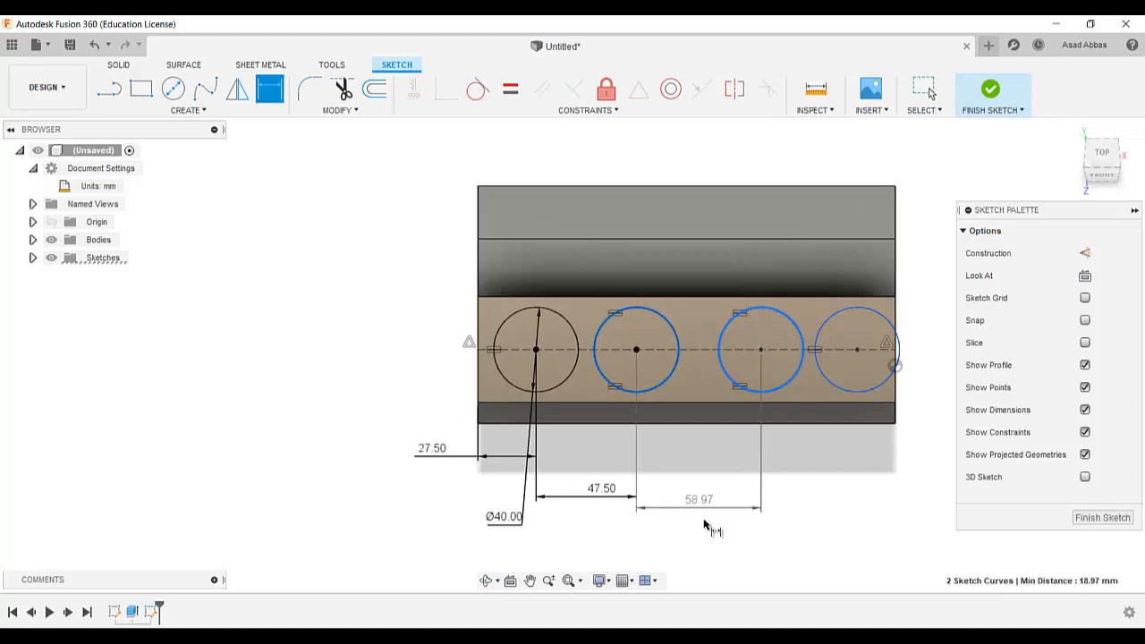
click(716, 521)
text(47)
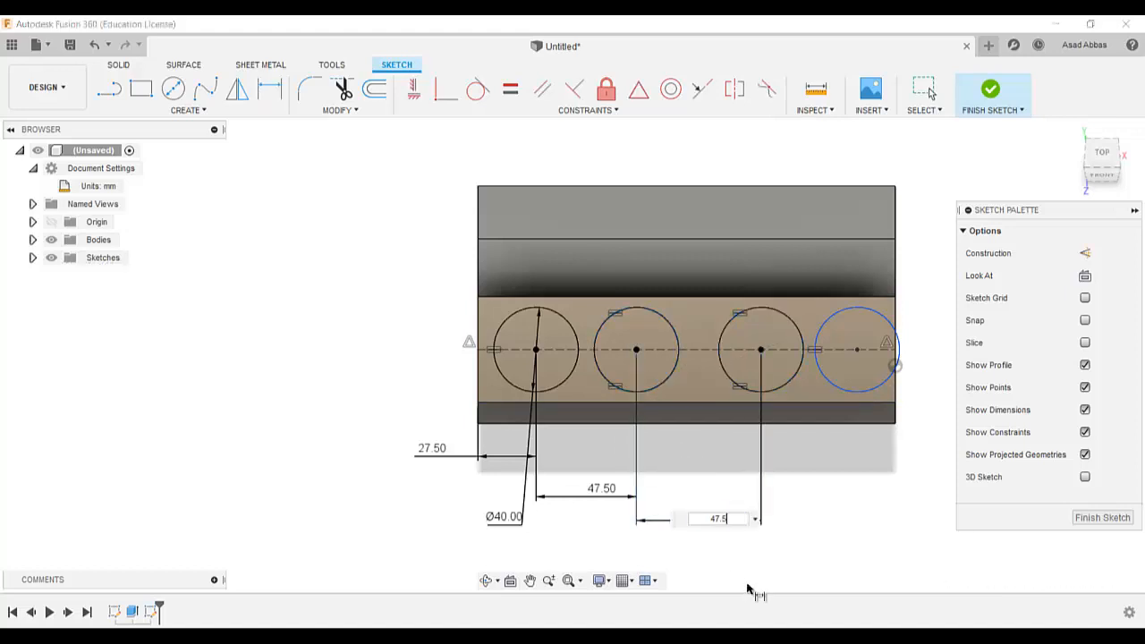
text(.5)
key(Return)
Set the centre distance between the third and fourth bore circles to 47.5 mm and finish the sketch
click(830, 387)
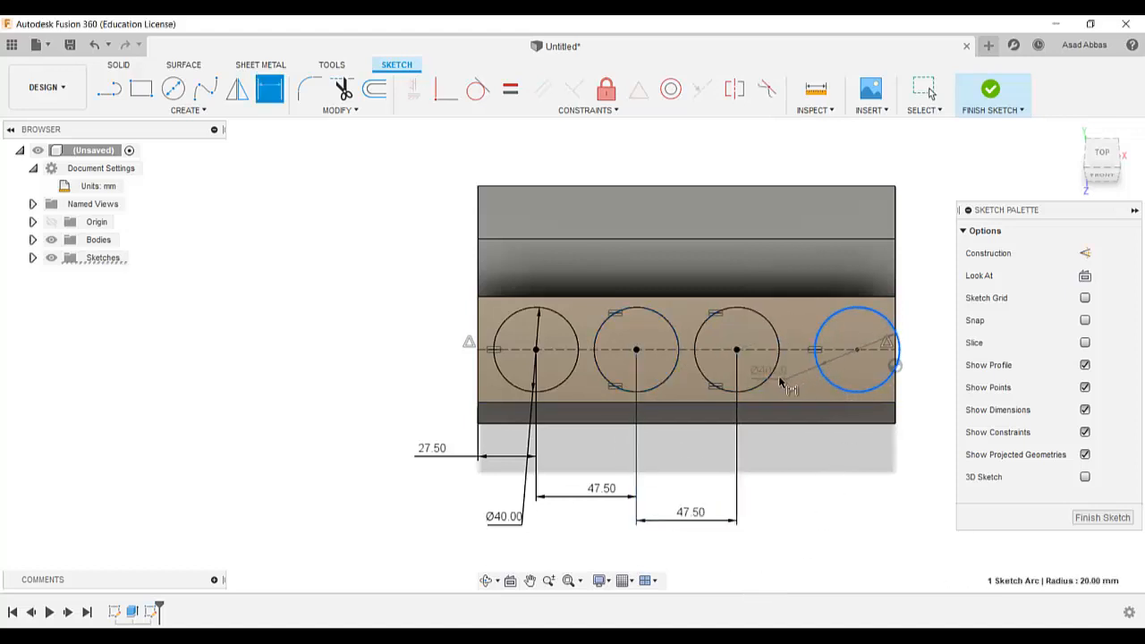
click(764, 380)
click(801, 510)
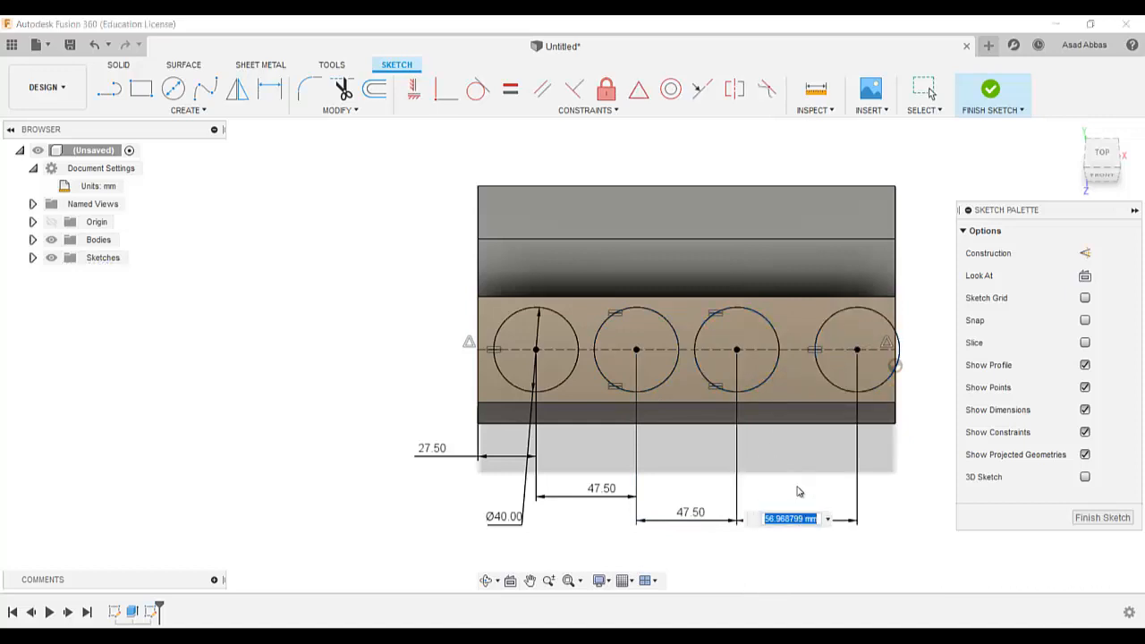
text(47.5)
key(Return)
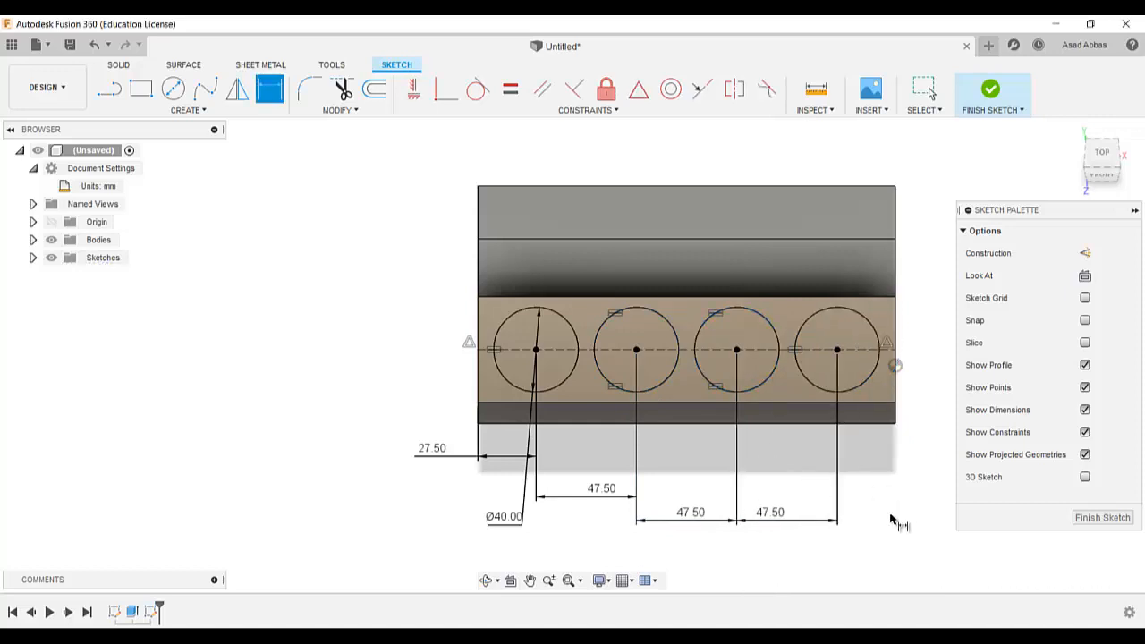
click(1093, 519)
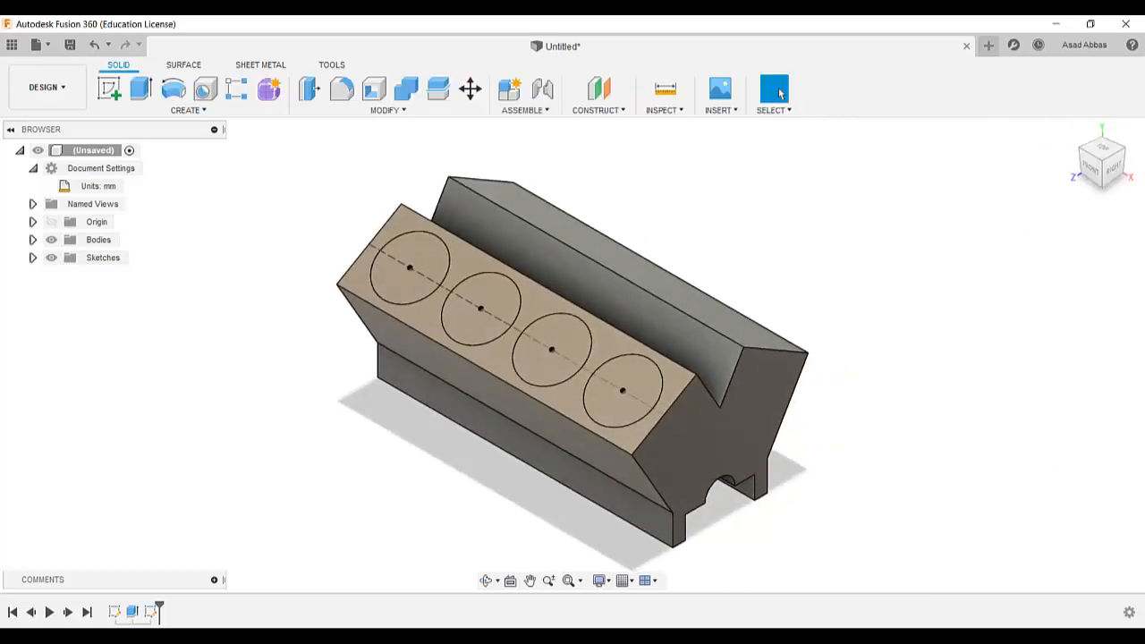
Following the depth in the PDF drawing, extrude all four circles by -70 mm as a cut and inspect the bores from below
key(alt+Tab)
scroll(537, 387, down, 3)
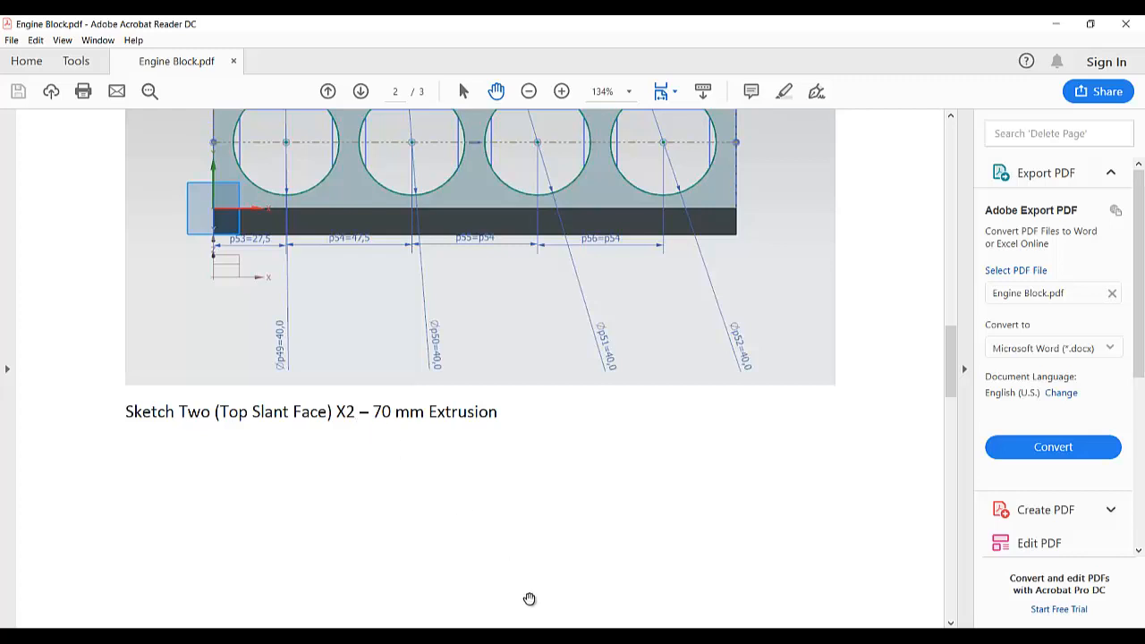
key(alt+Tab)
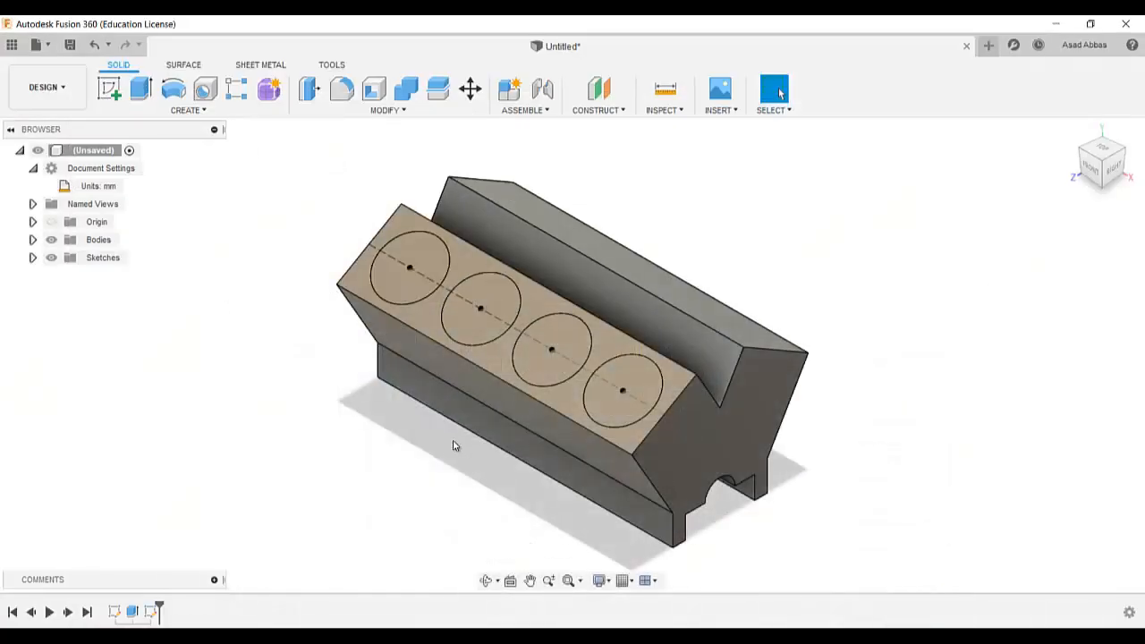
click(143, 90)
click(403, 279)
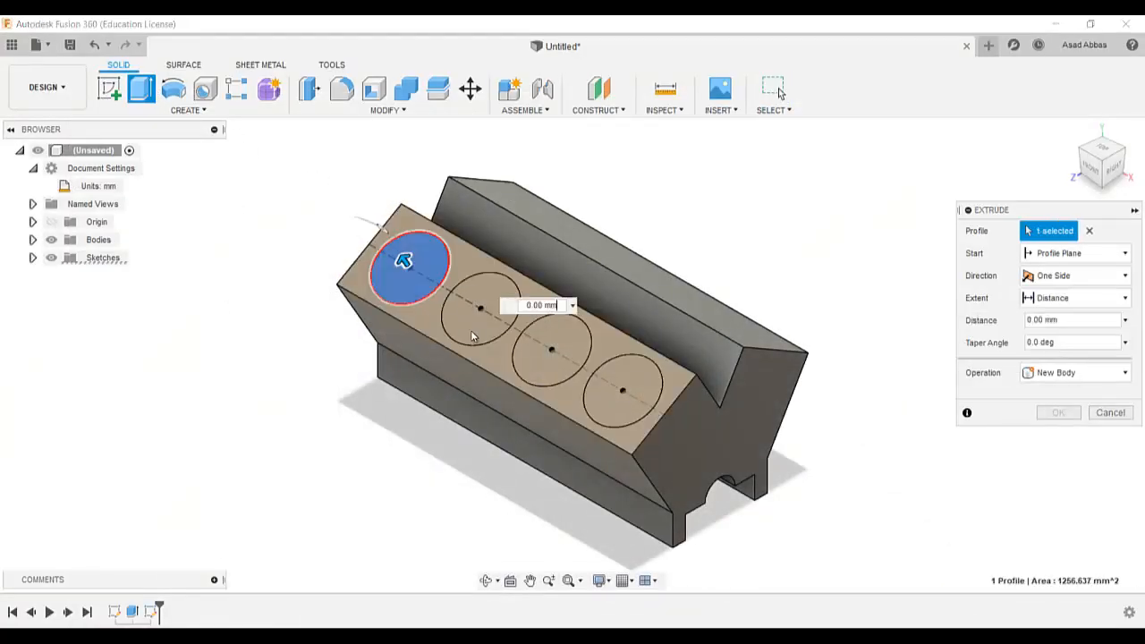
click(474, 333)
click(547, 366)
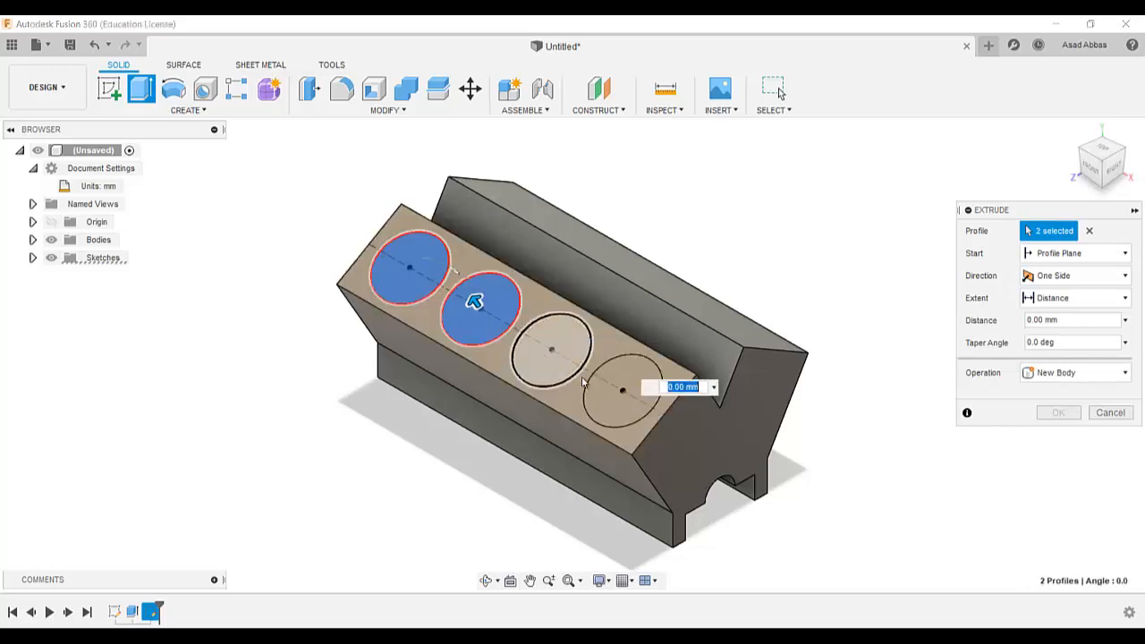
click(626, 413)
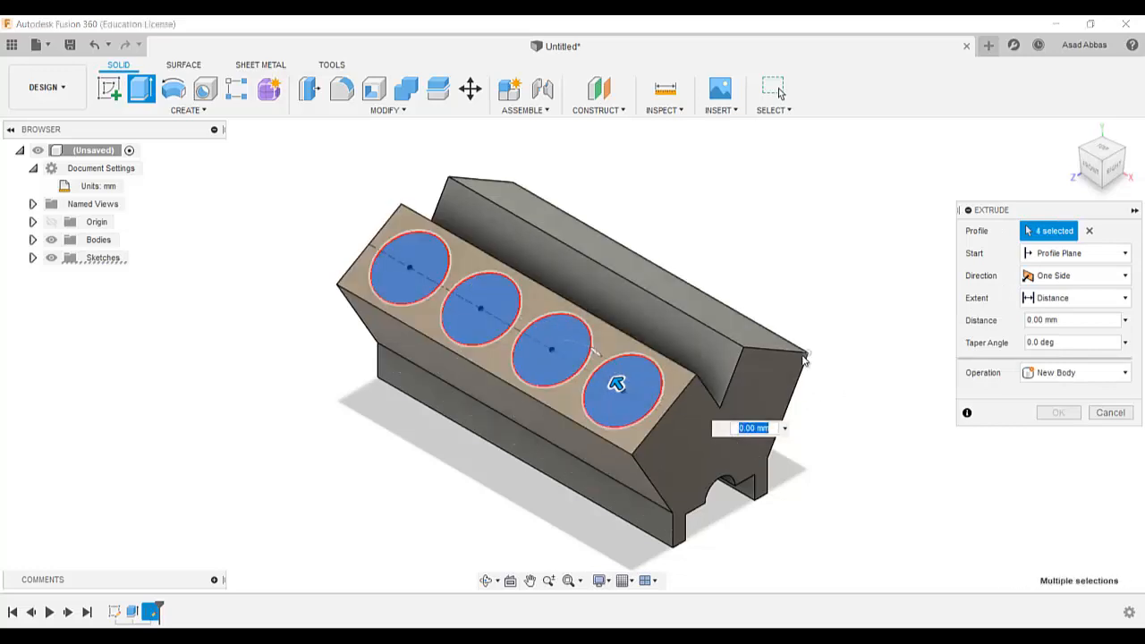
text(-7)
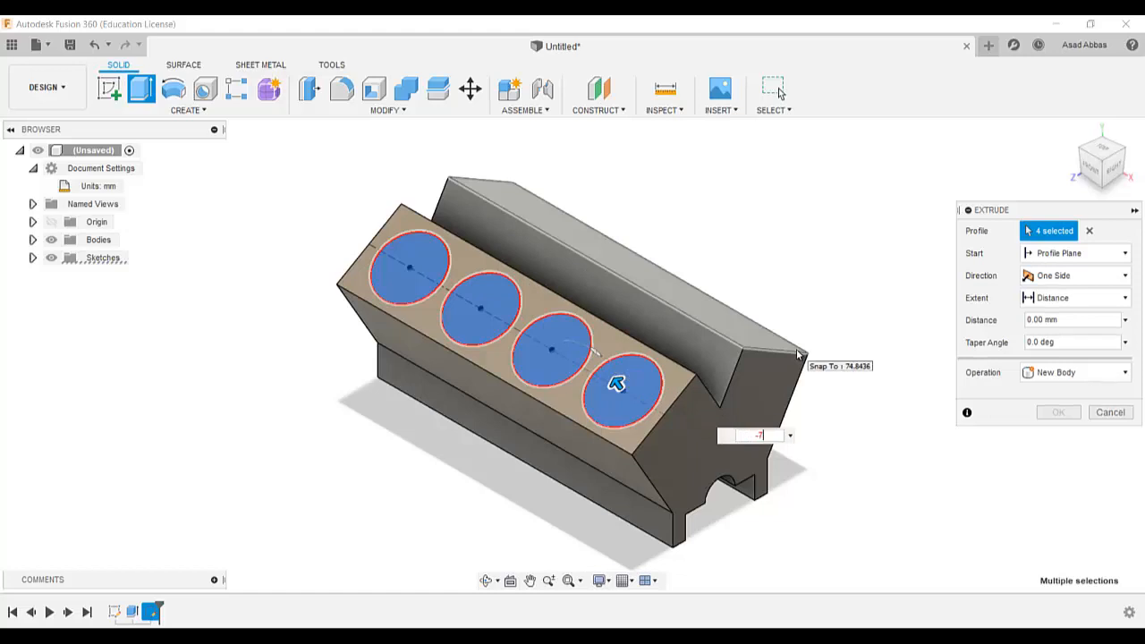
text(0)
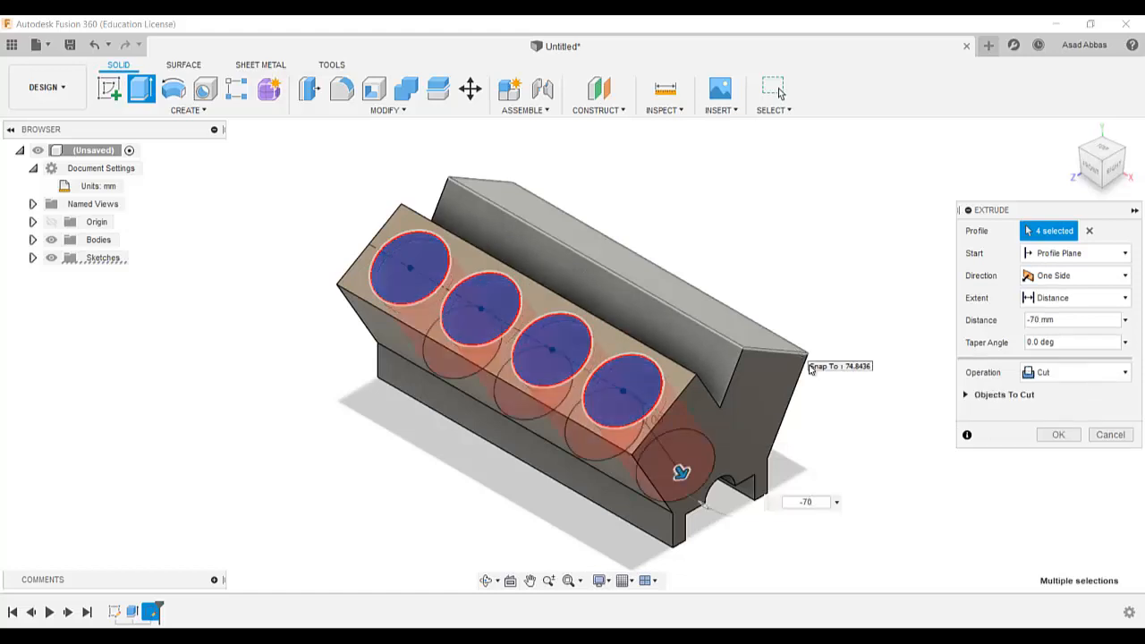
click(1053, 434)
shift+middle_drag(873, 414, 879, 356)
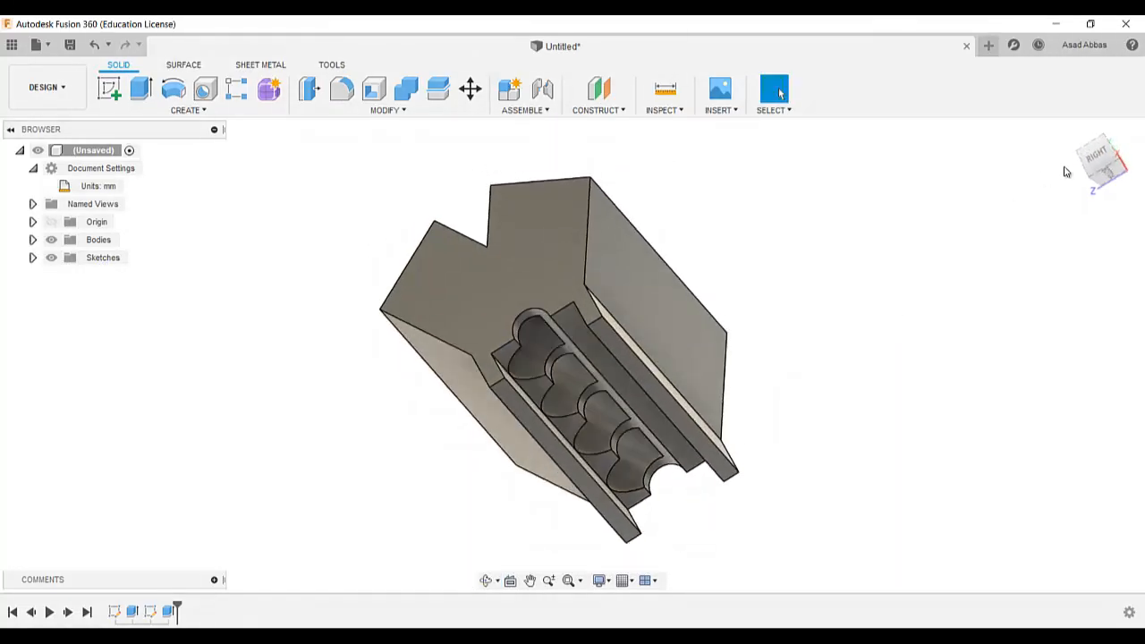
click(1071, 134)
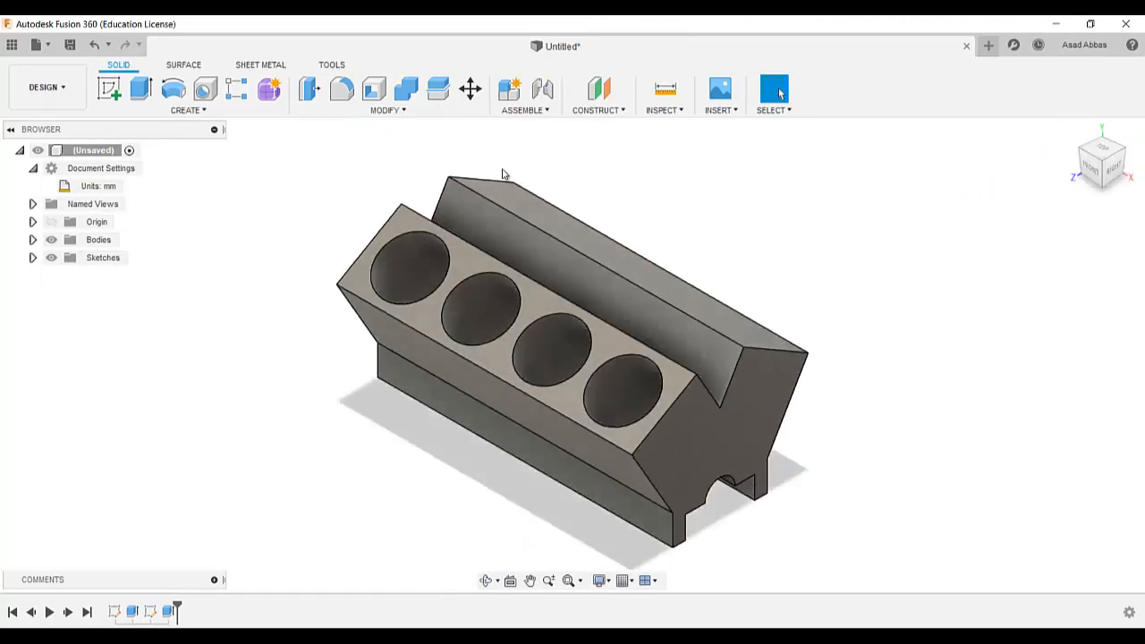
Switch to the engine block PDF and review the bore sketch, front view and 3D view for the bores on both slanted faces
click(551, 636)
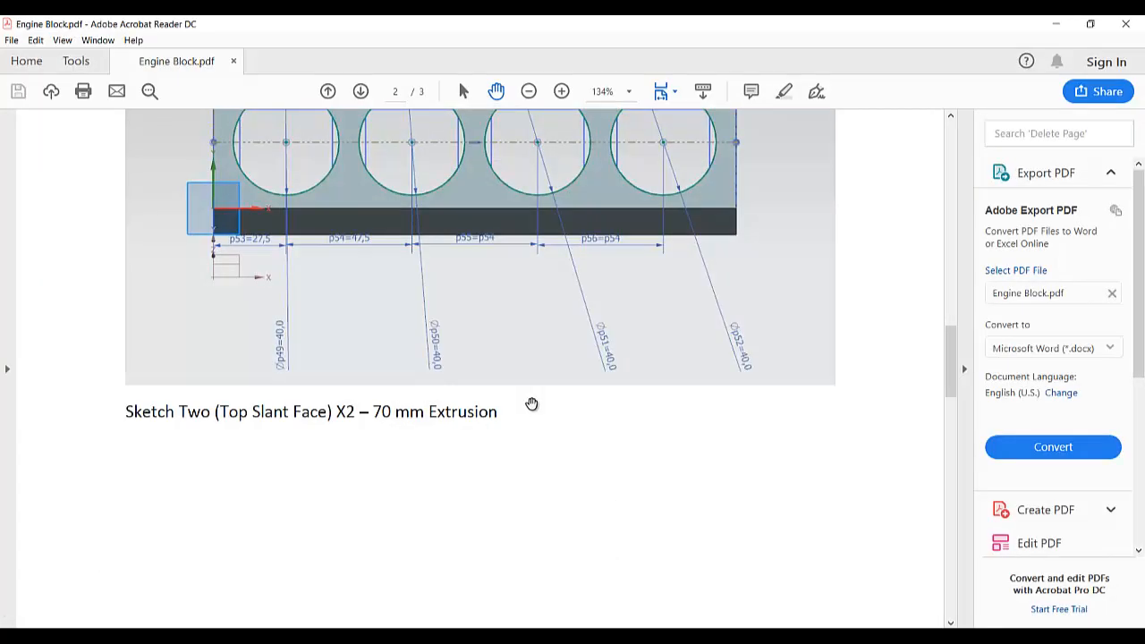
scroll(530, 402, up, 4)
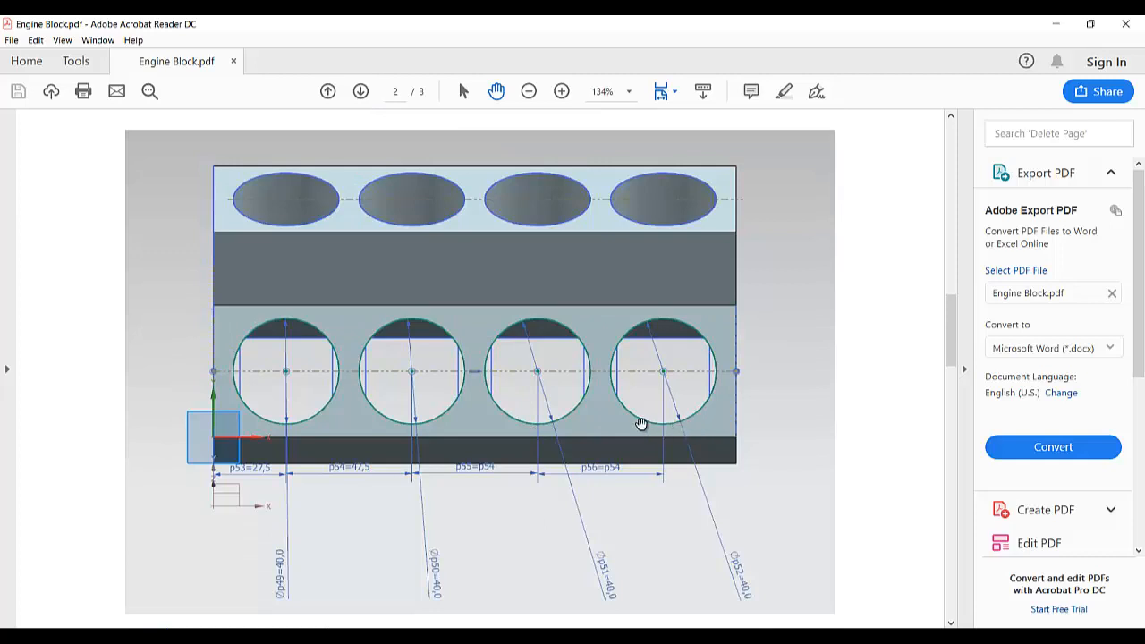
scroll(640, 423, up, 3)
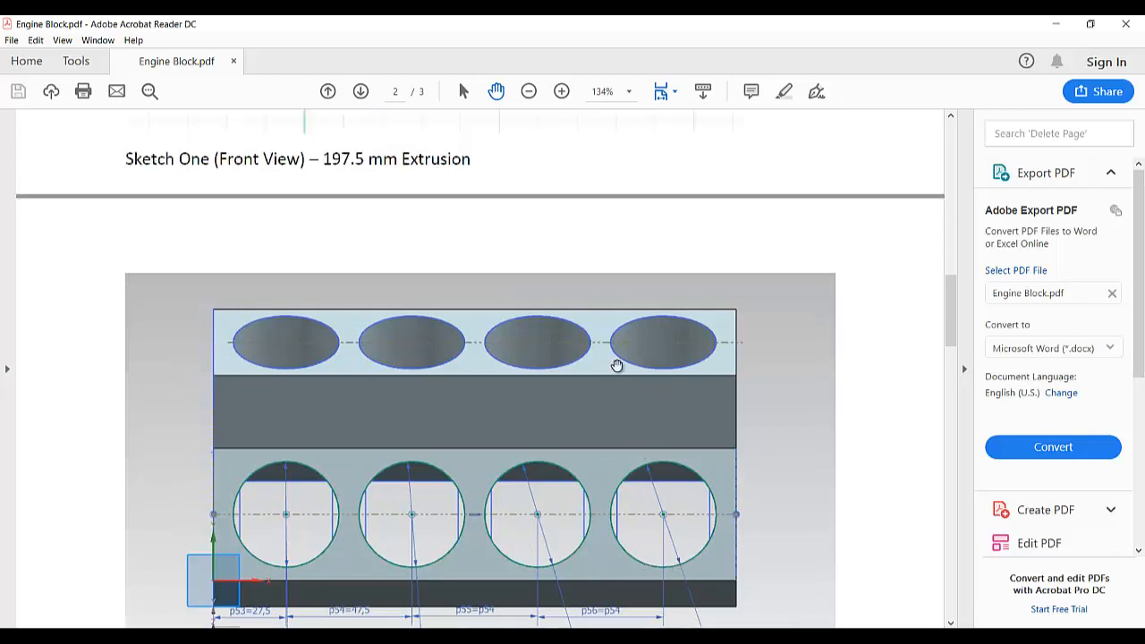
scroll(500, 372, up, 15)
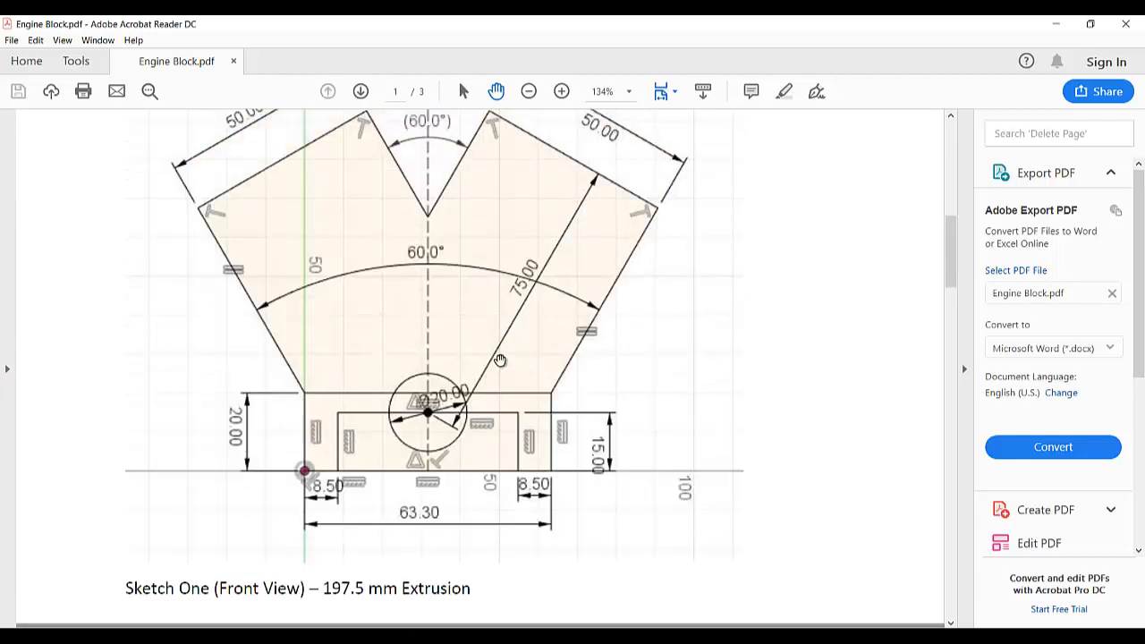
scroll(499, 356, up, 1)
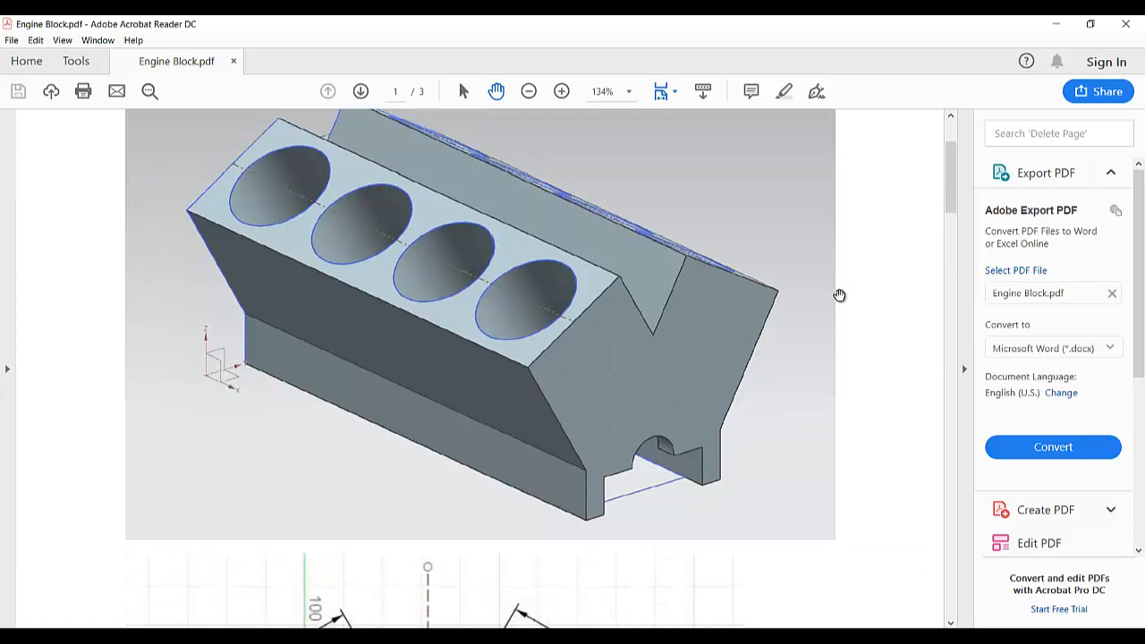
key(alt+Tab)
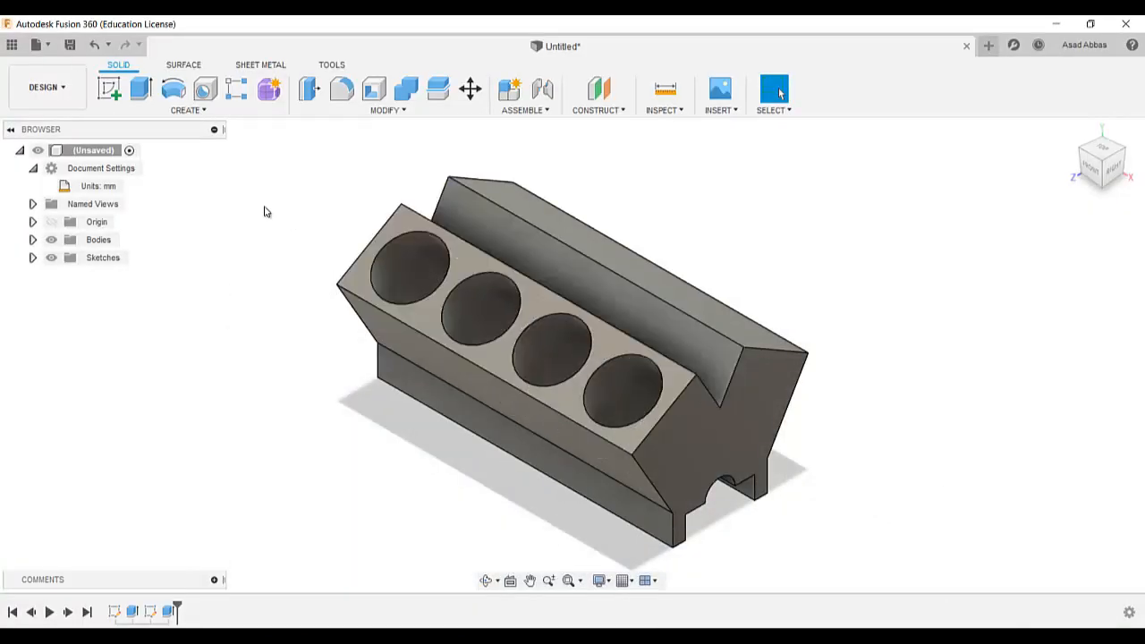
In Fusion 360, mirror the four-bore cut as a feature across the vertical XY origin plane and inspect both cylinder banks
click(203, 110)
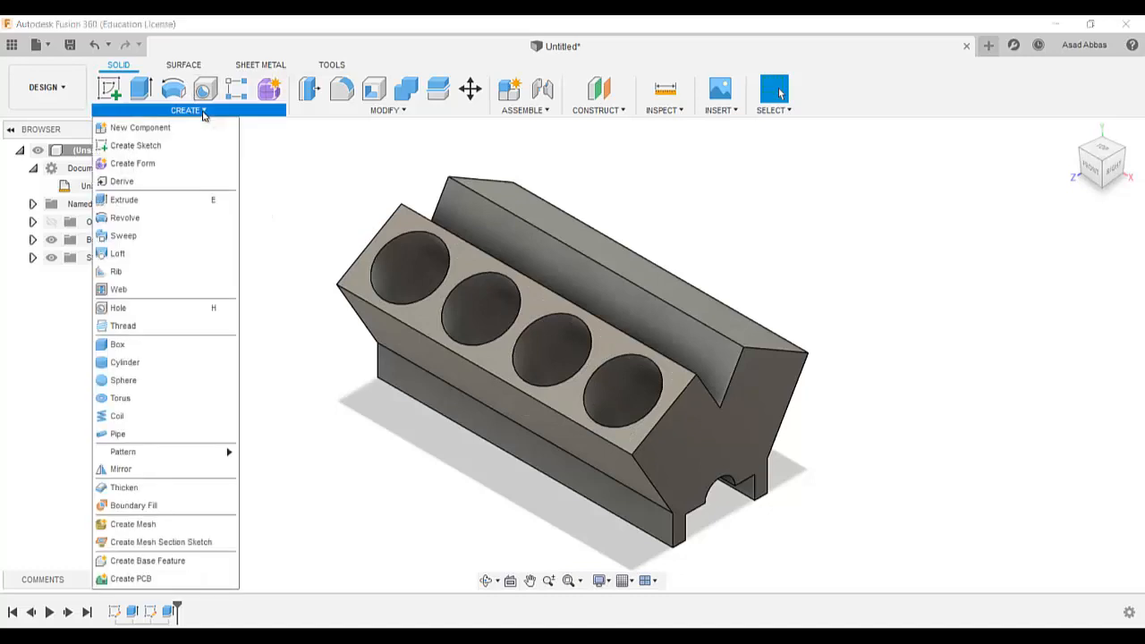
click(185, 472)
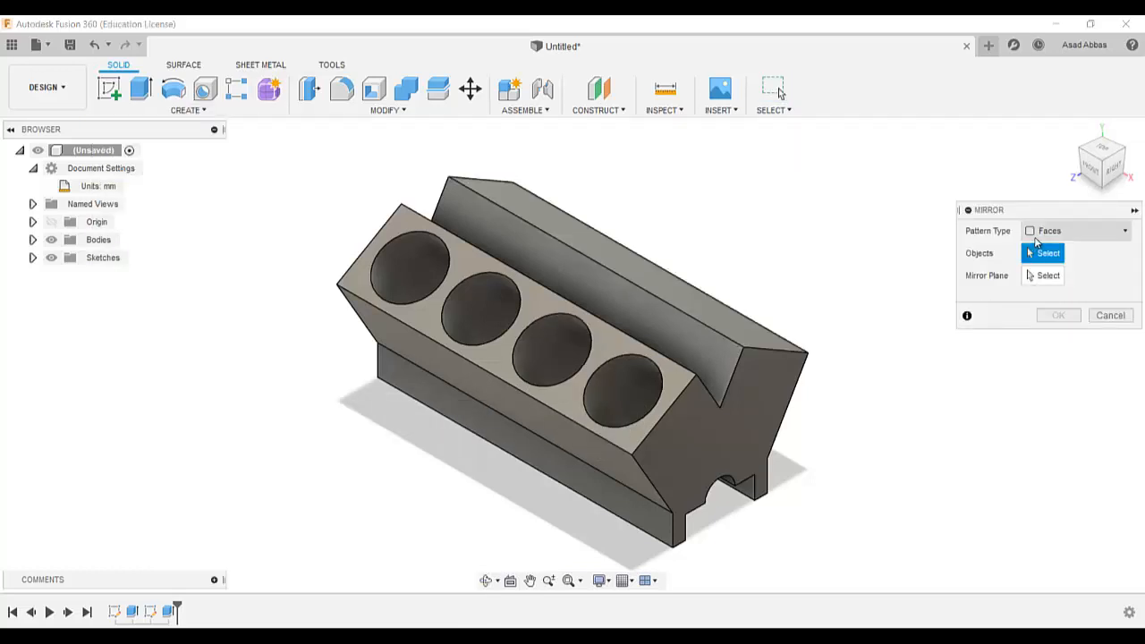
click(1023, 230)
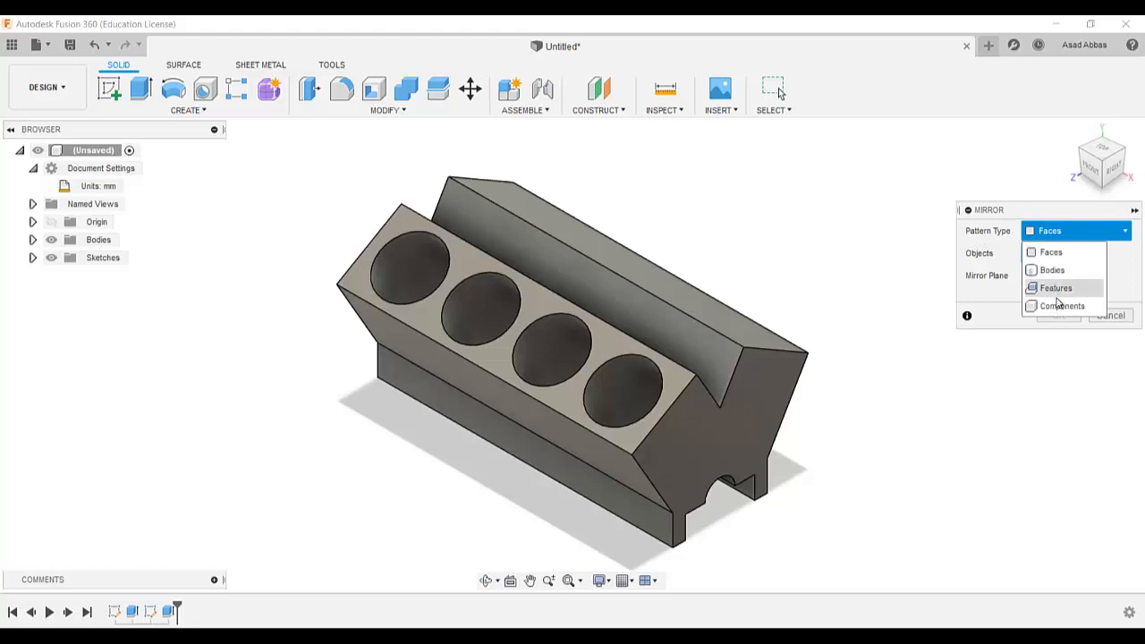
click(1057, 295)
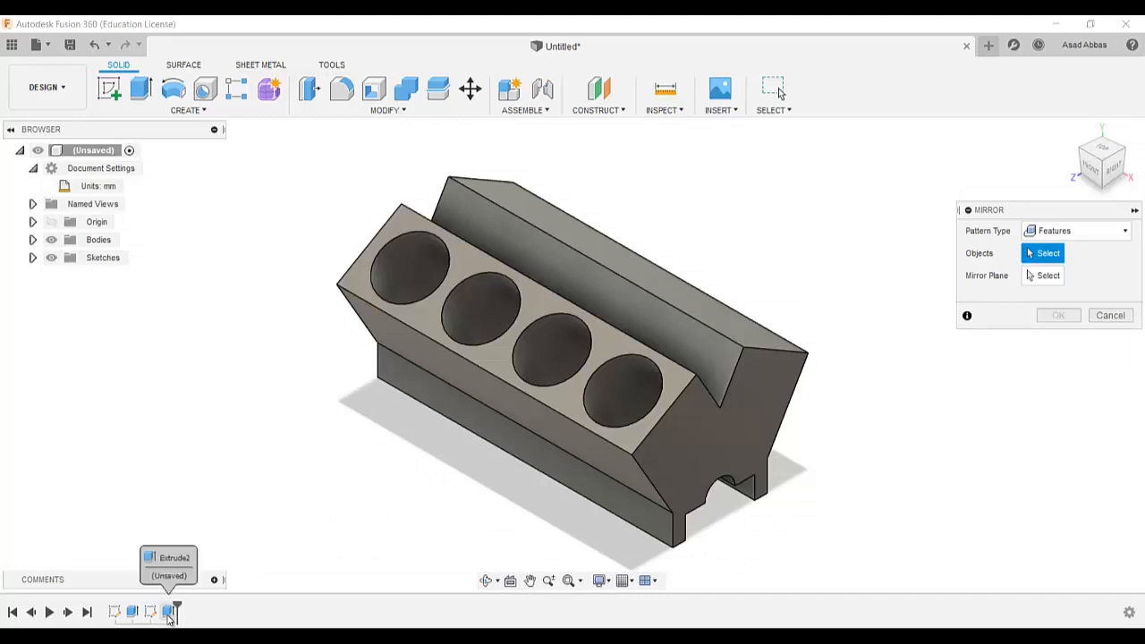
click(169, 611)
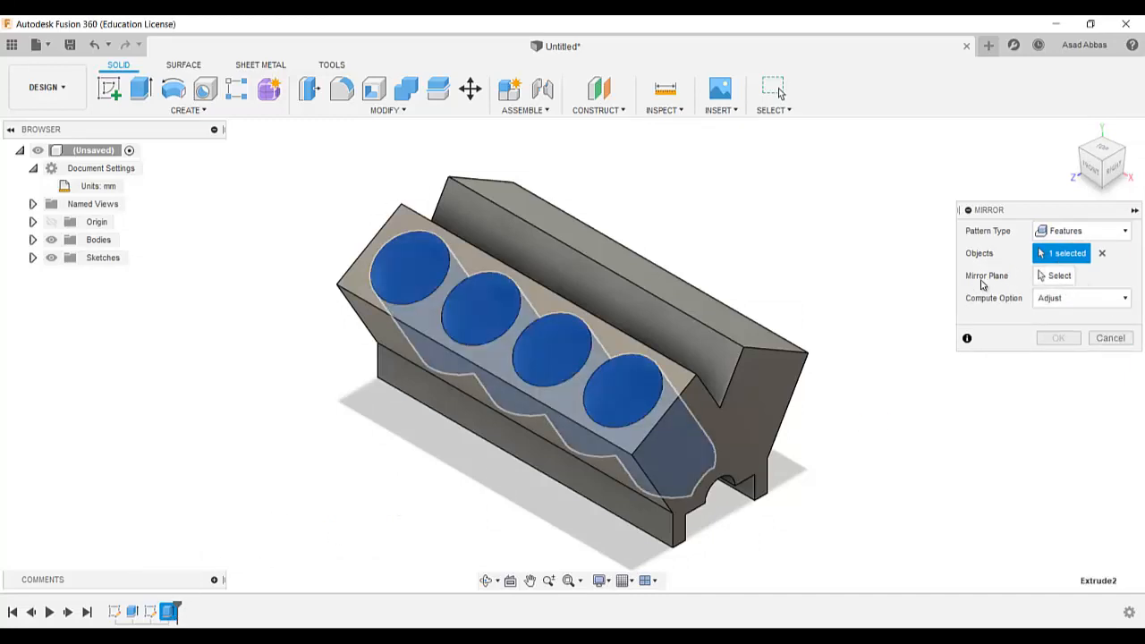
click(1042, 276)
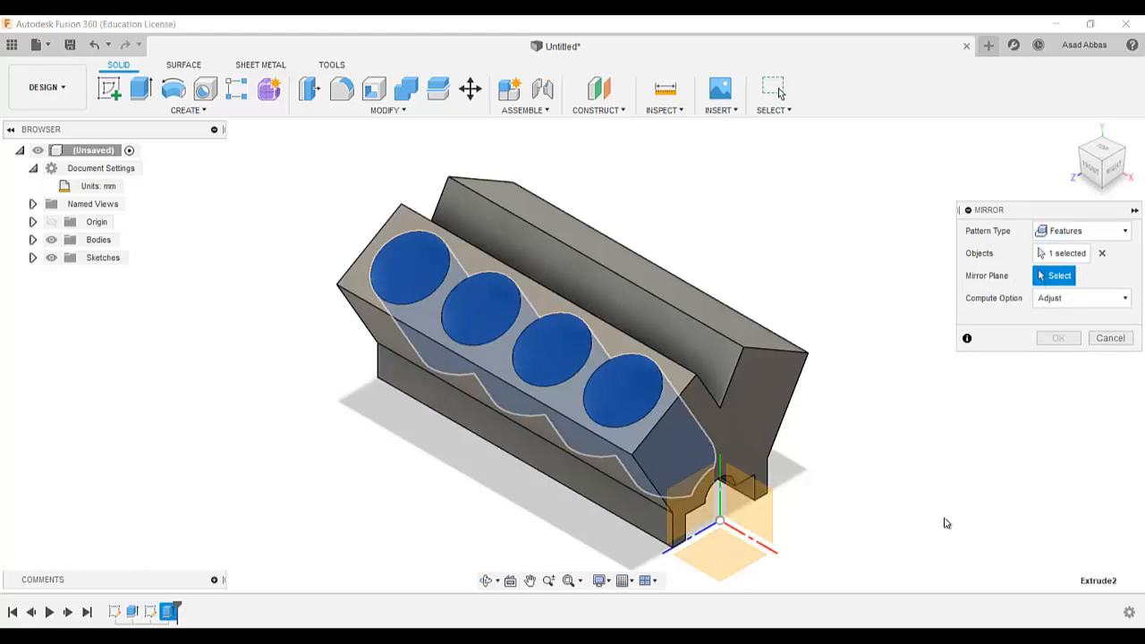
click(756, 522)
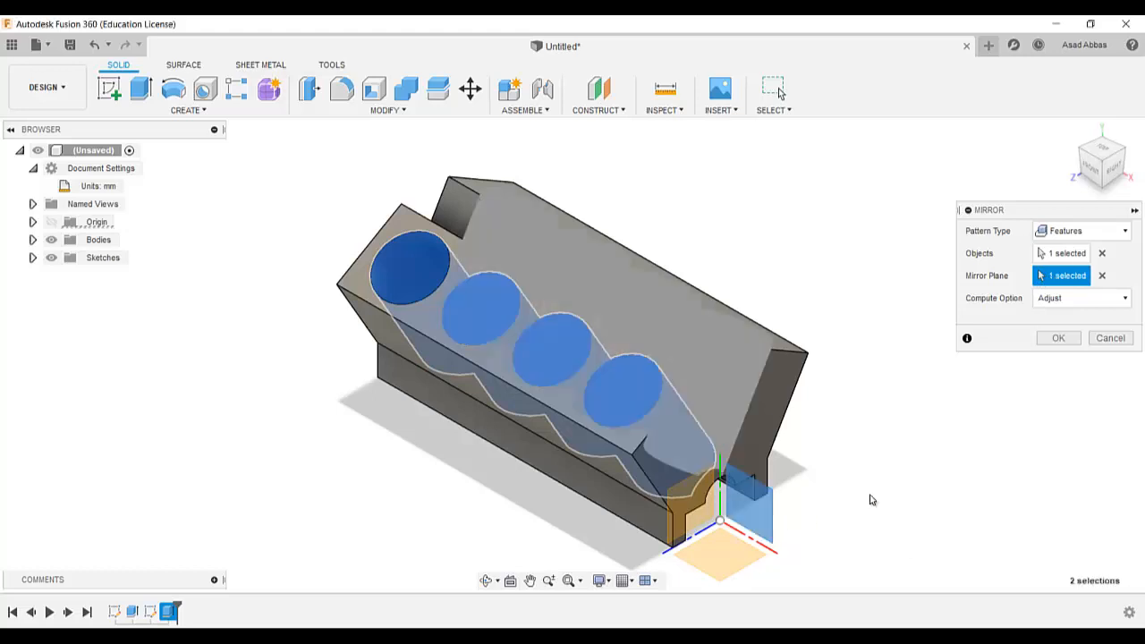
shift+middle_drag(918, 436, 846, 450)
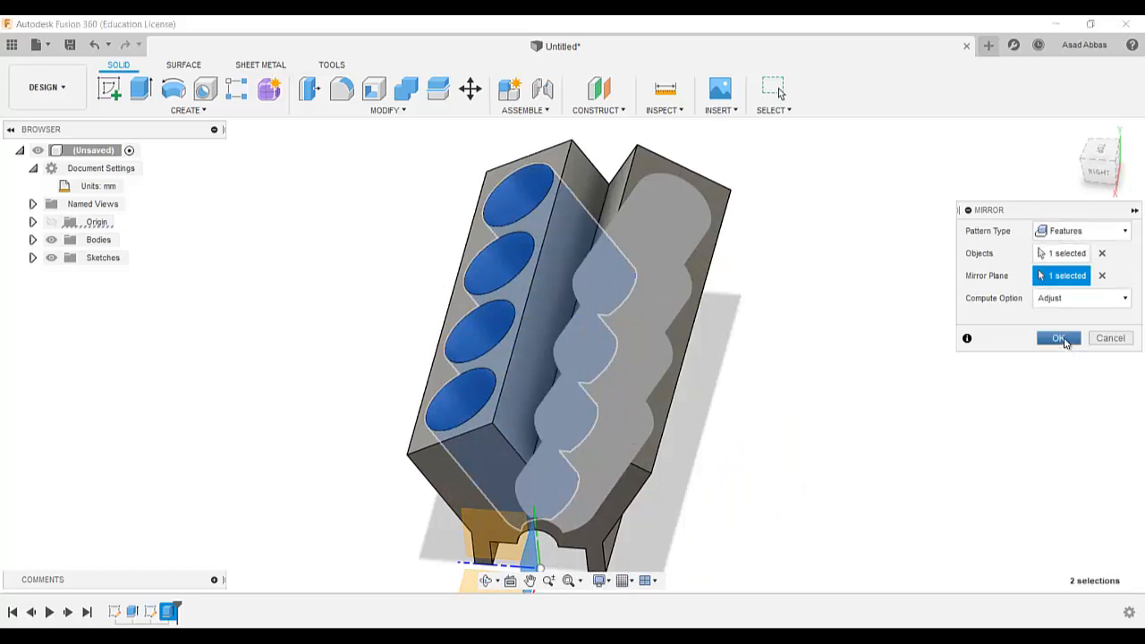
click(1058, 338)
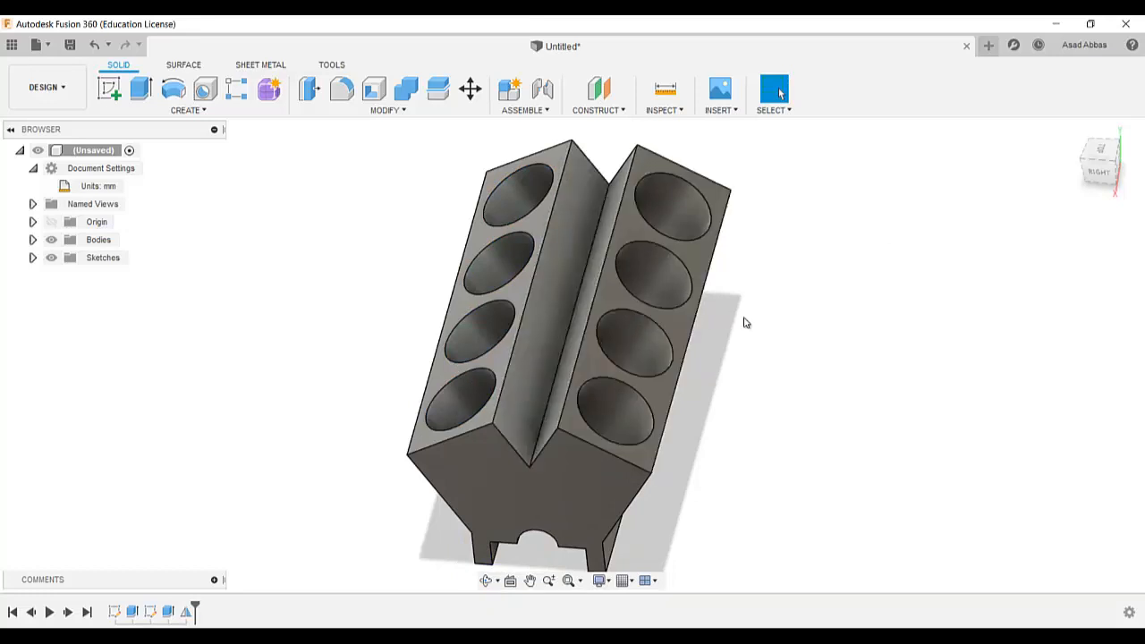
shift+middle_drag(755, 383, 856, 383)
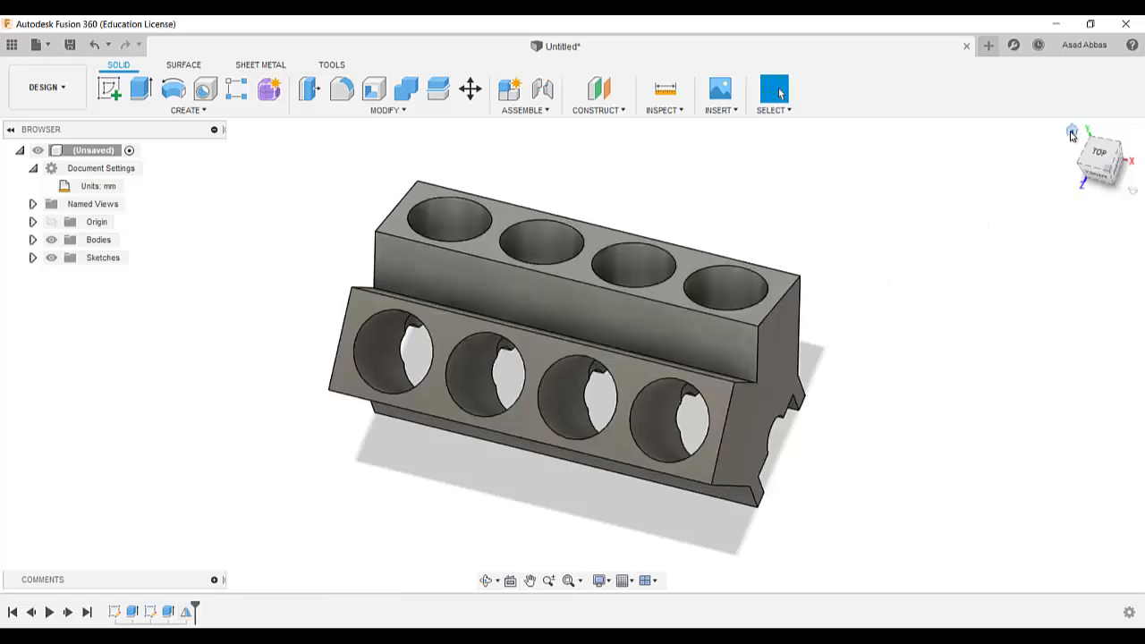
click(1071, 132)
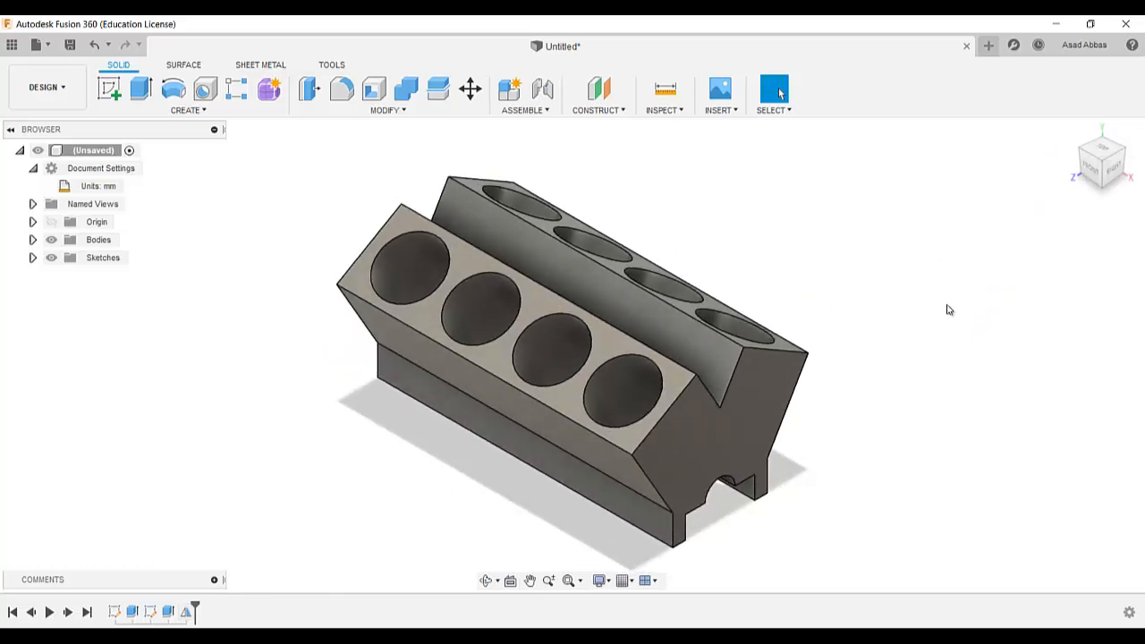
shift+middle_drag(865, 497, 879, 373)
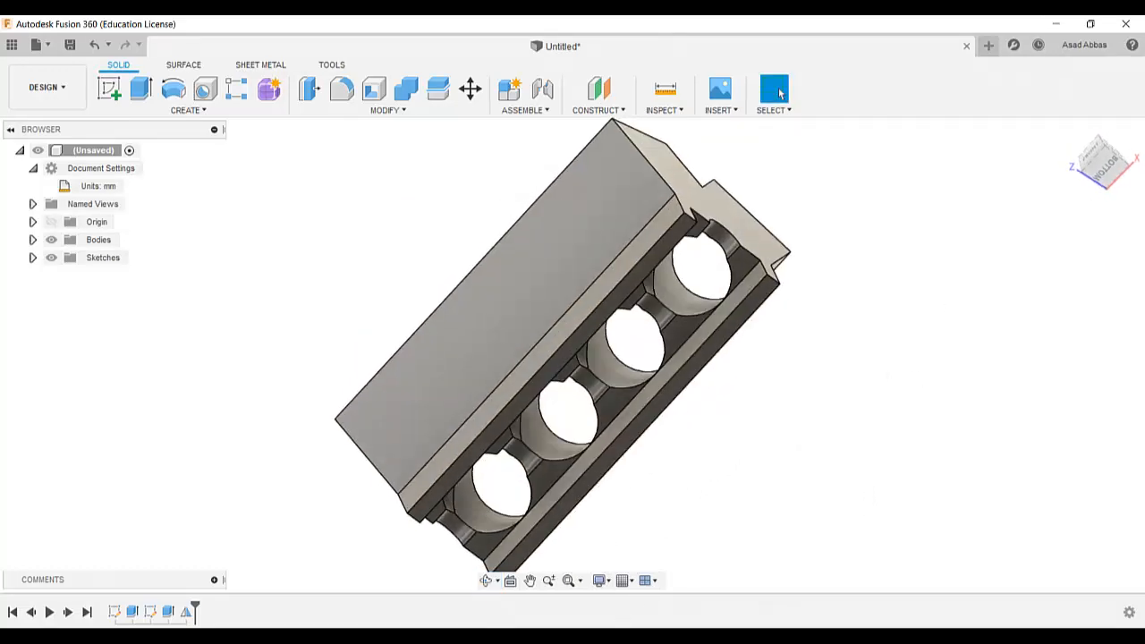
Switch to the PDF drawing and examine the dimensions and extrusion depth of Sketch Three (Bottom View)
key(alt+Tab)
scroll(612, 440, down, 12)
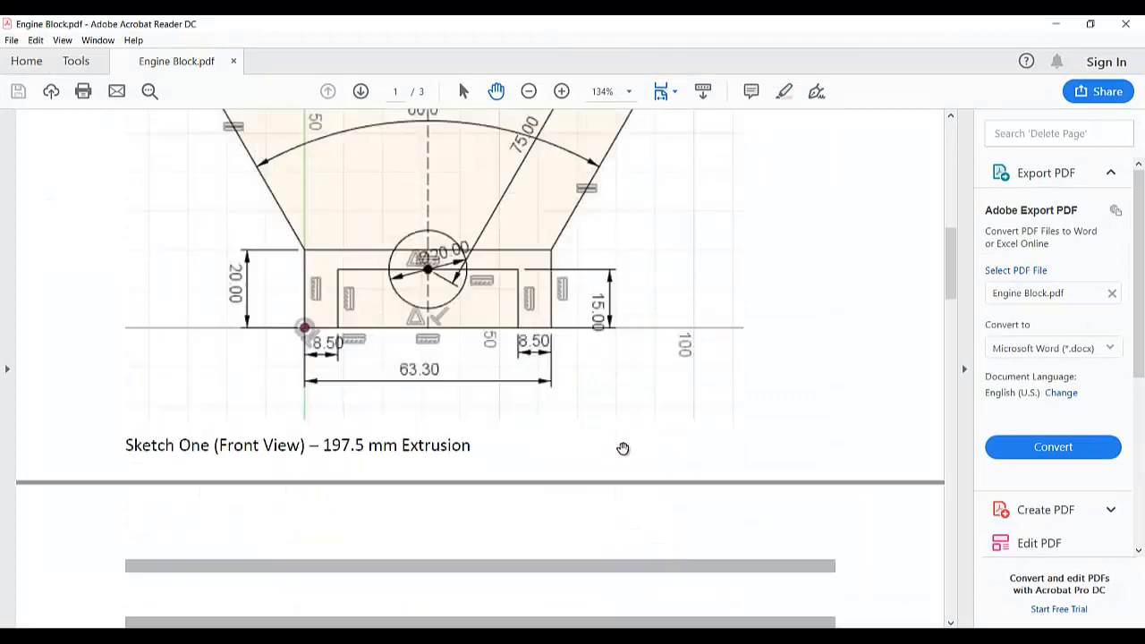
scroll(648, 425, down, 20)
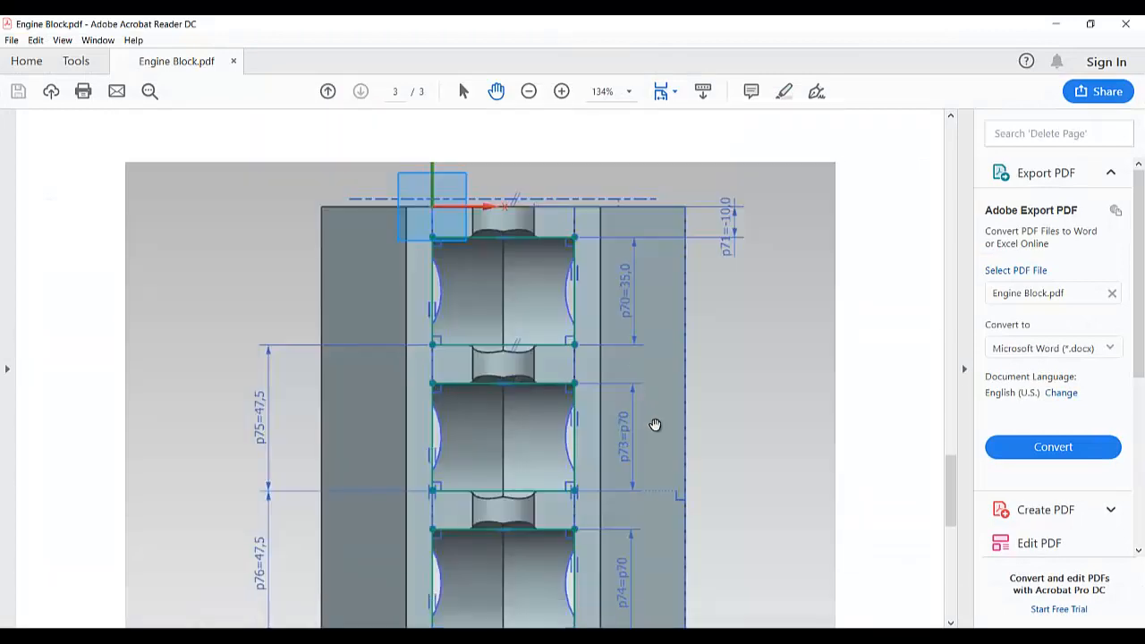
scroll(654, 424, down, 5)
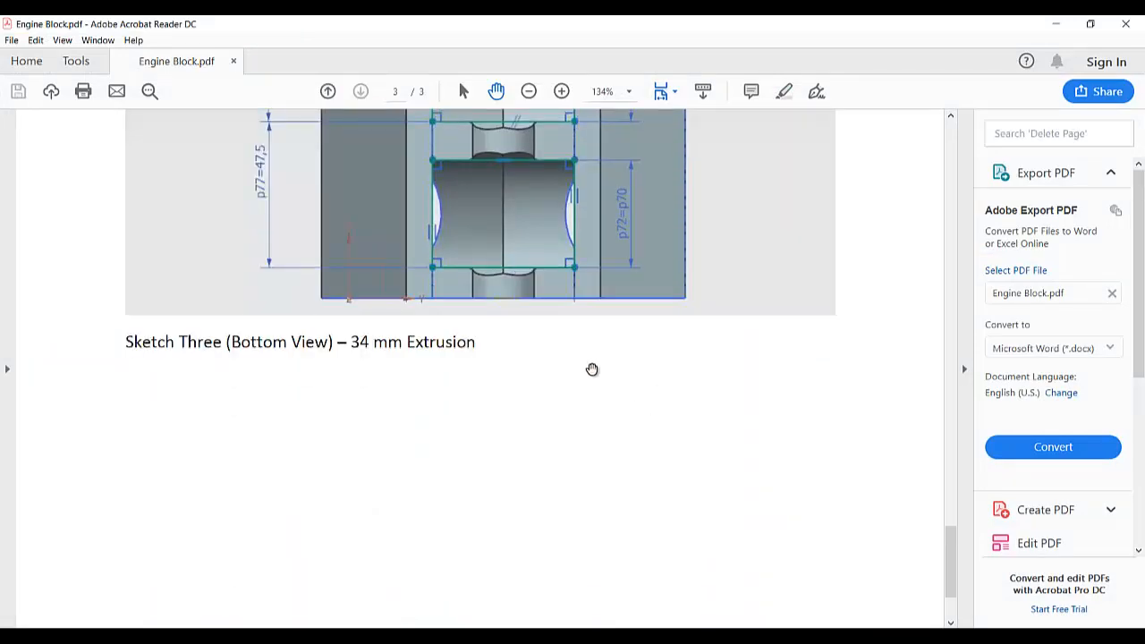
scroll(590, 368, up, 10)
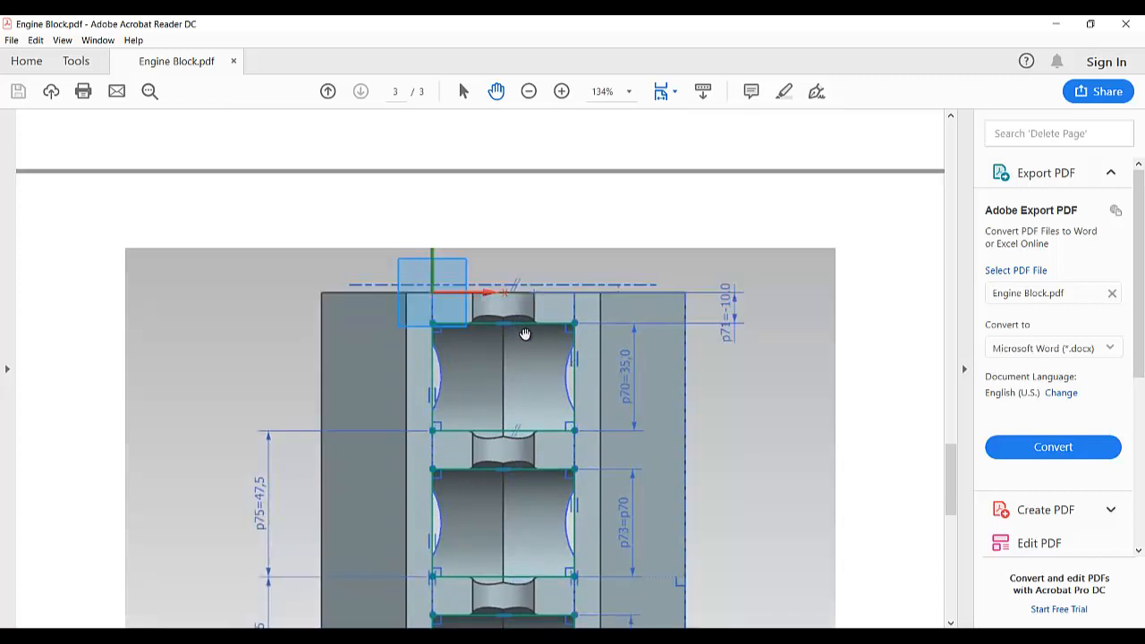
scroll(451, 319, down, 10)
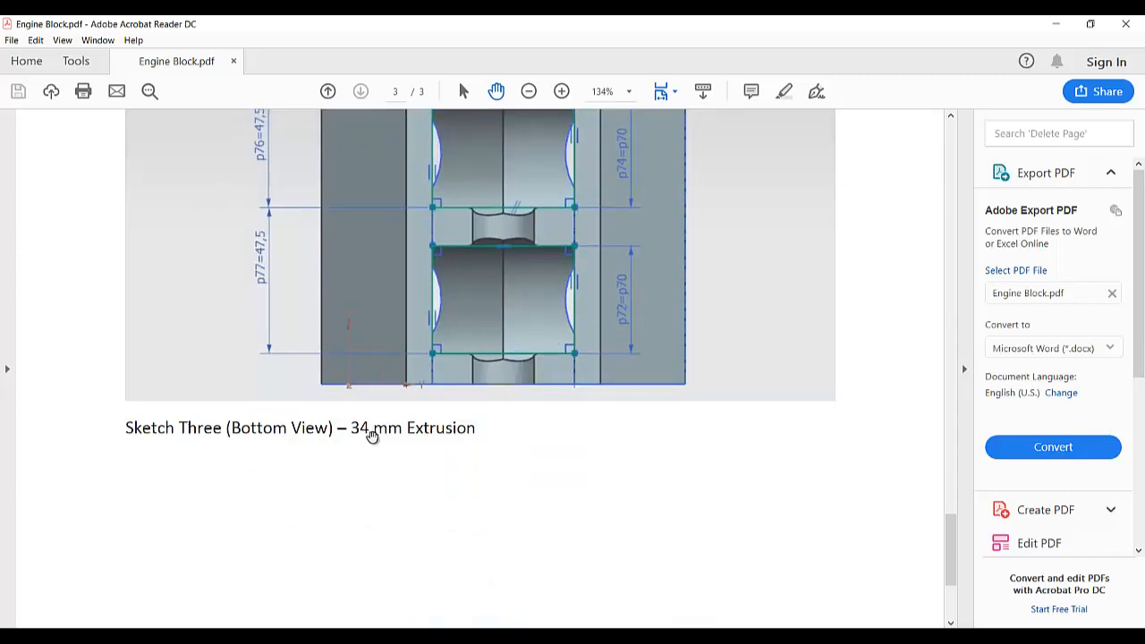
scroll(527, 461, up, 10)
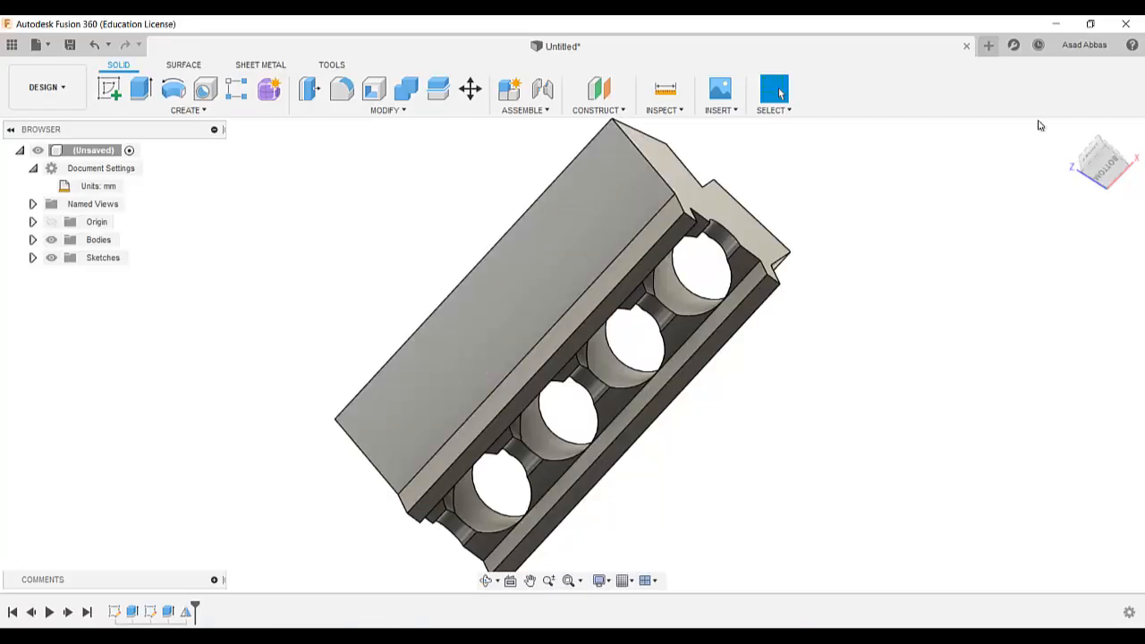
In Fusion 360, start a new sketch on the narrow underside face of one of the block's base rails
click(1069, 134)
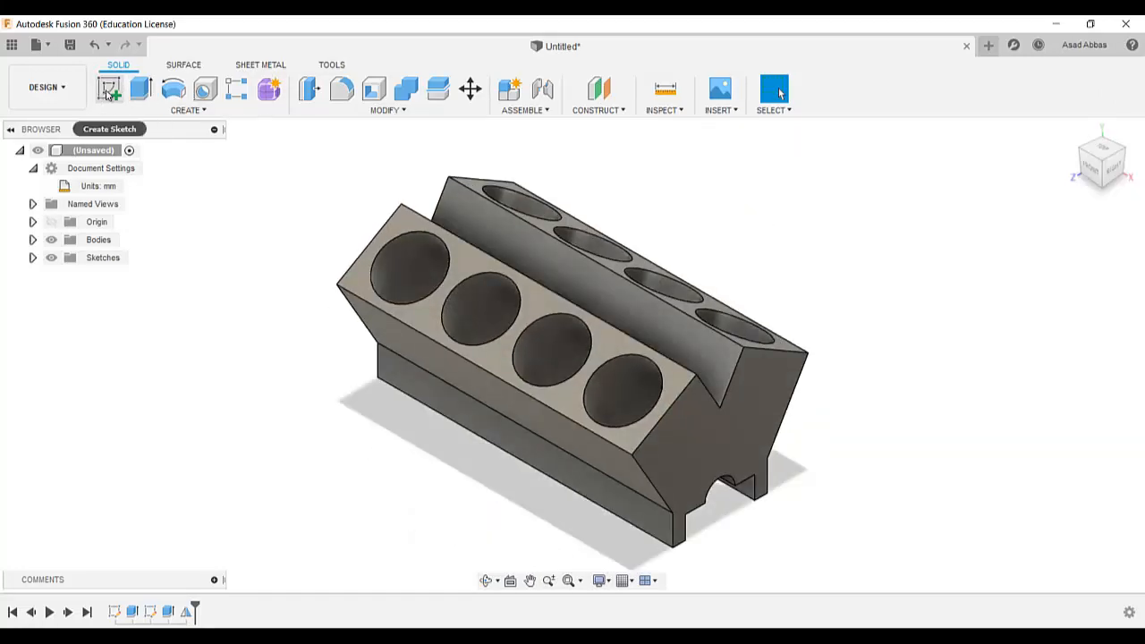
click(108, 93)
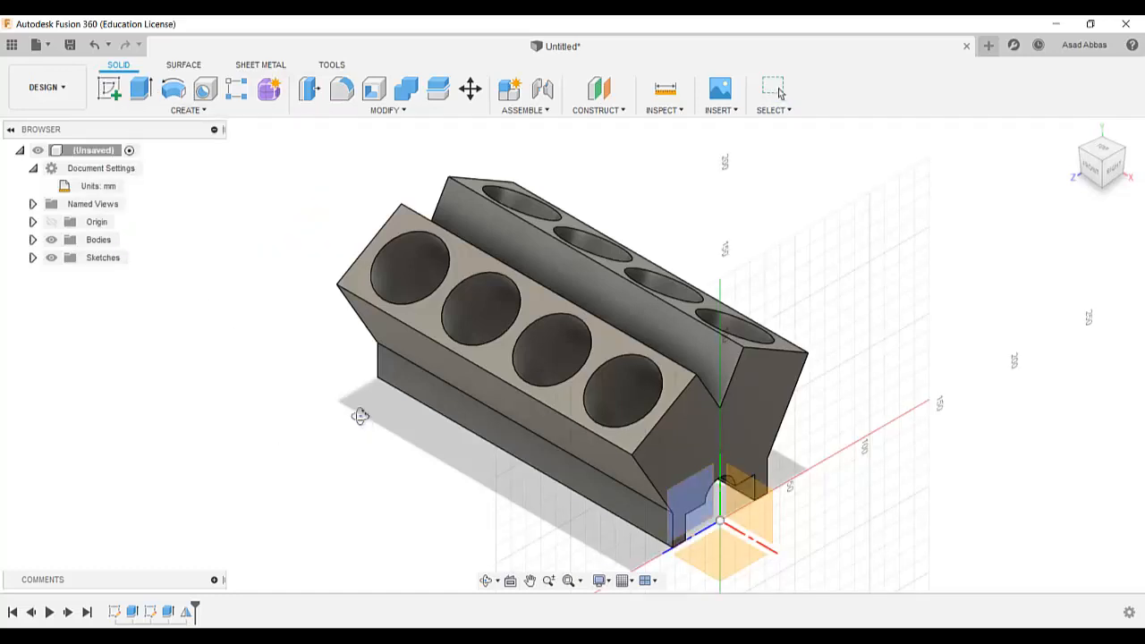
shift+middle_drag(358, 416, 376, 274)
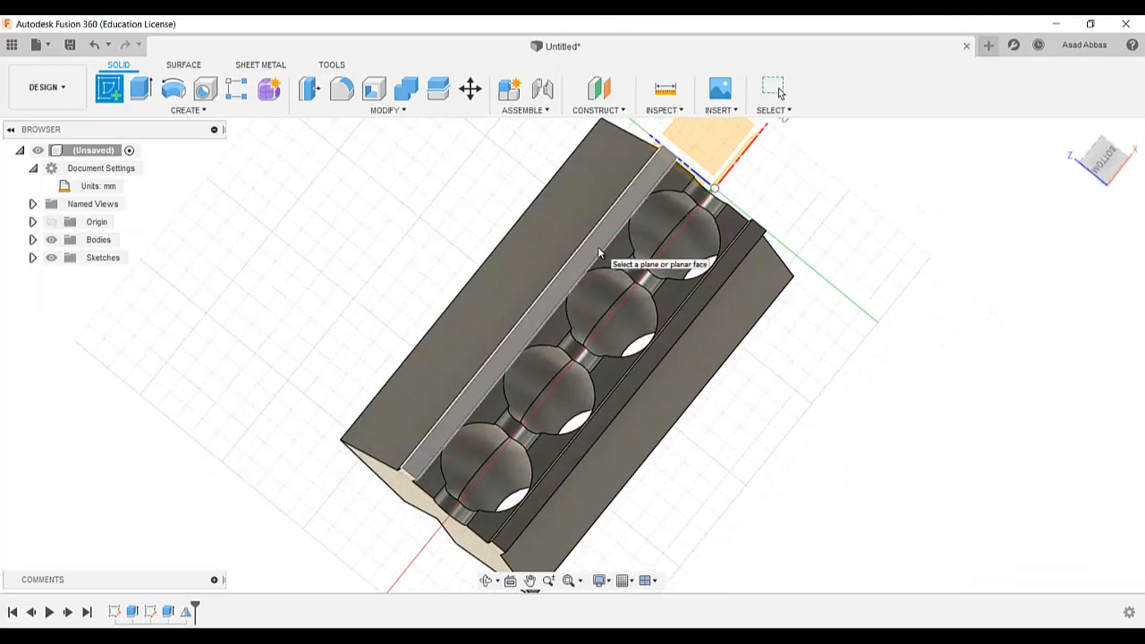
scroll(596, 245, up, 5)
scroll(617, 220, down, 6)
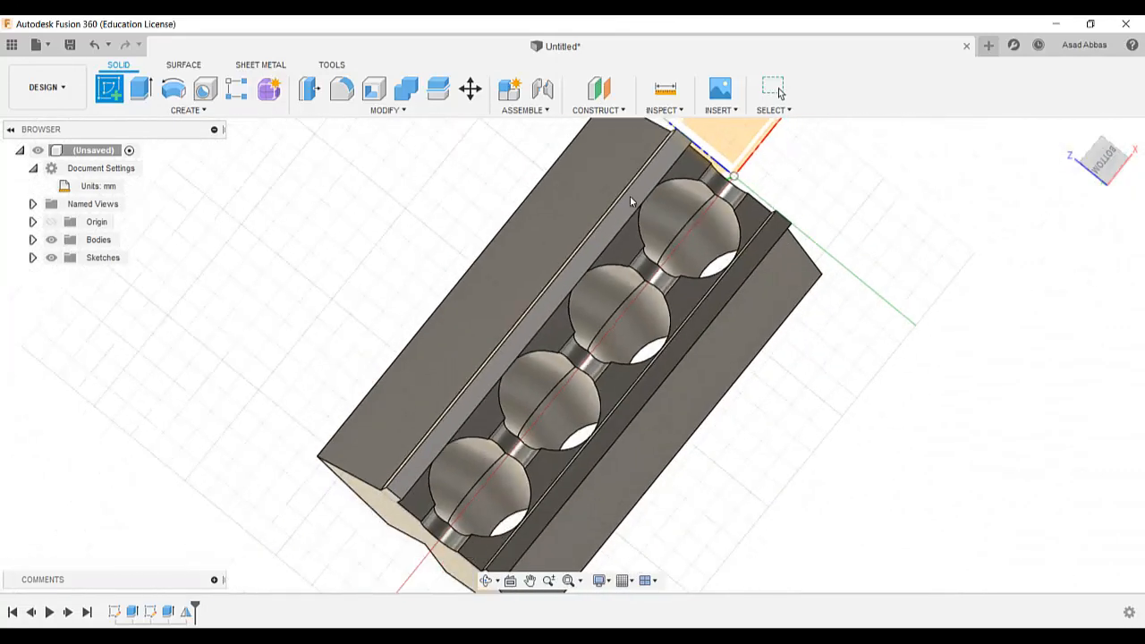
click(664, 157)
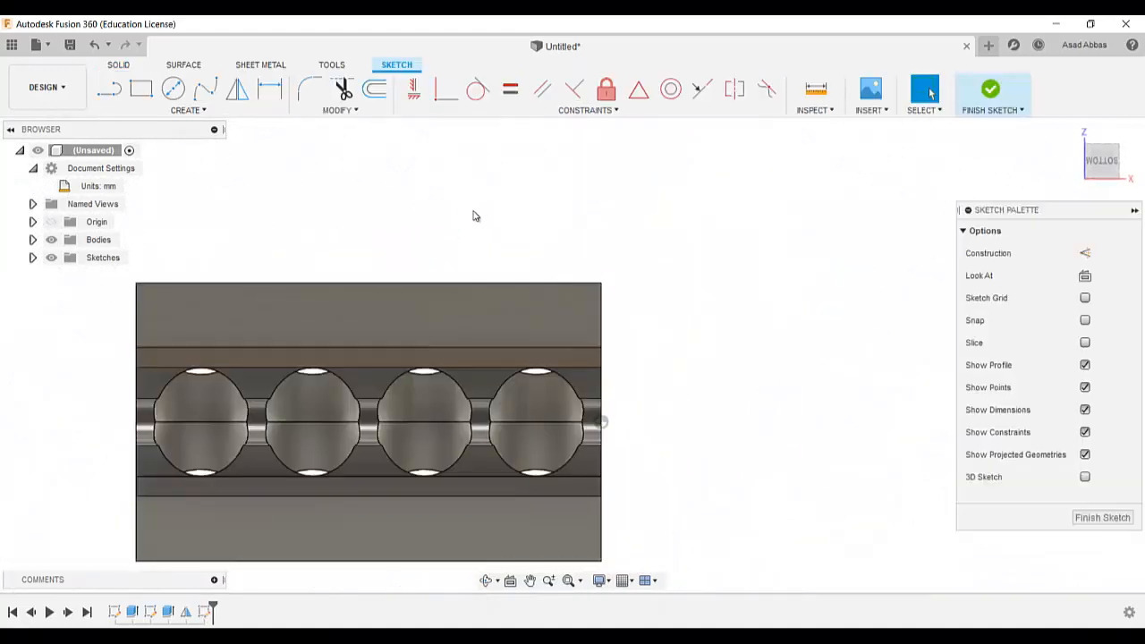
scroll(475, 213, down, 4)
scroll(133, 338, up, 3)
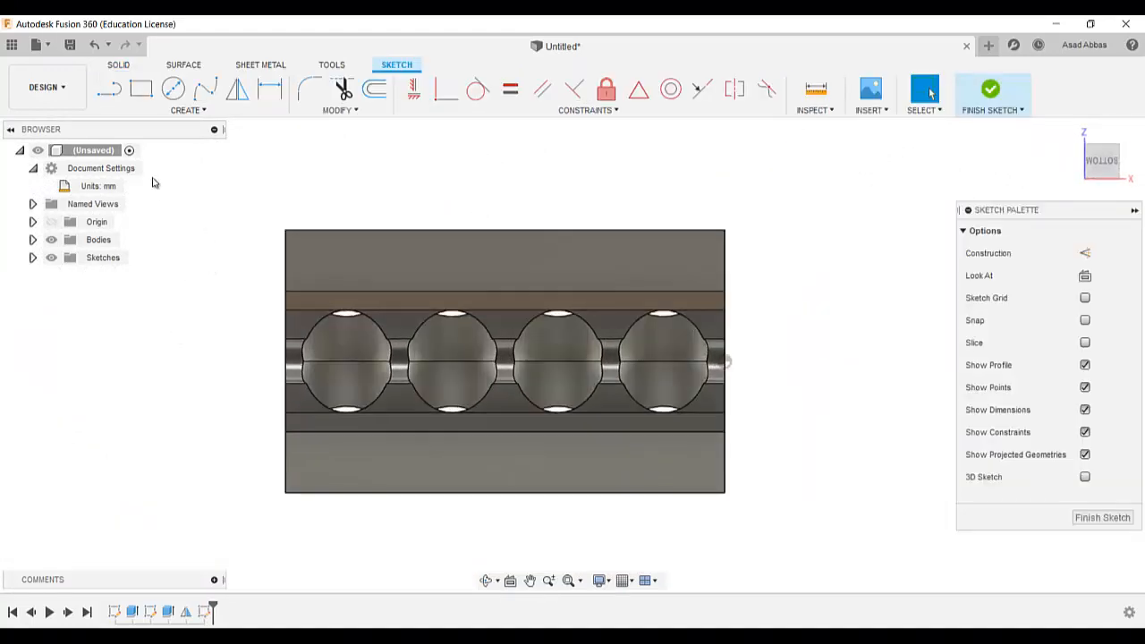
Sketch a two-point rectangle about 46 mm high around the first bore opening, spanning between the inner edges of the two rails
click(141, 89)
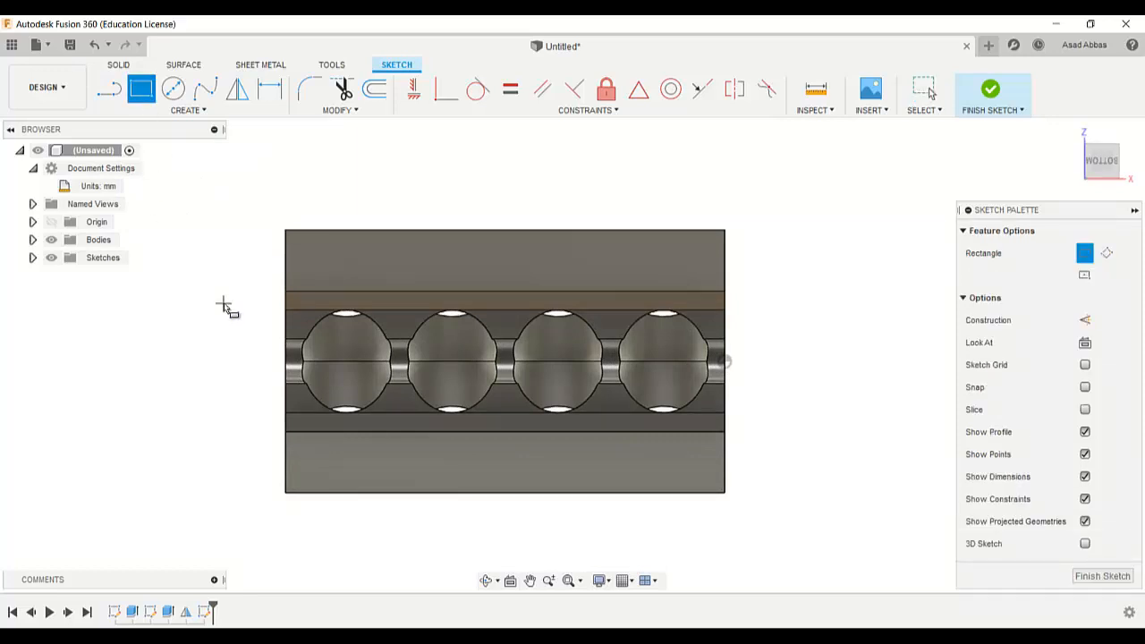
click(309, 312)
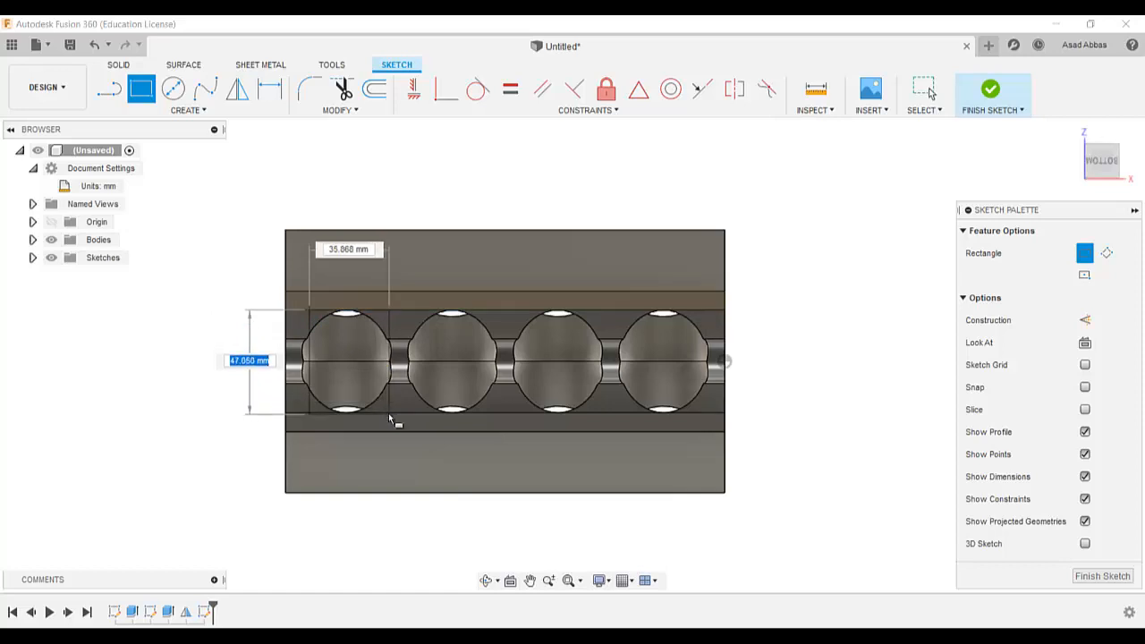
scroll(403, 419, up, 3)
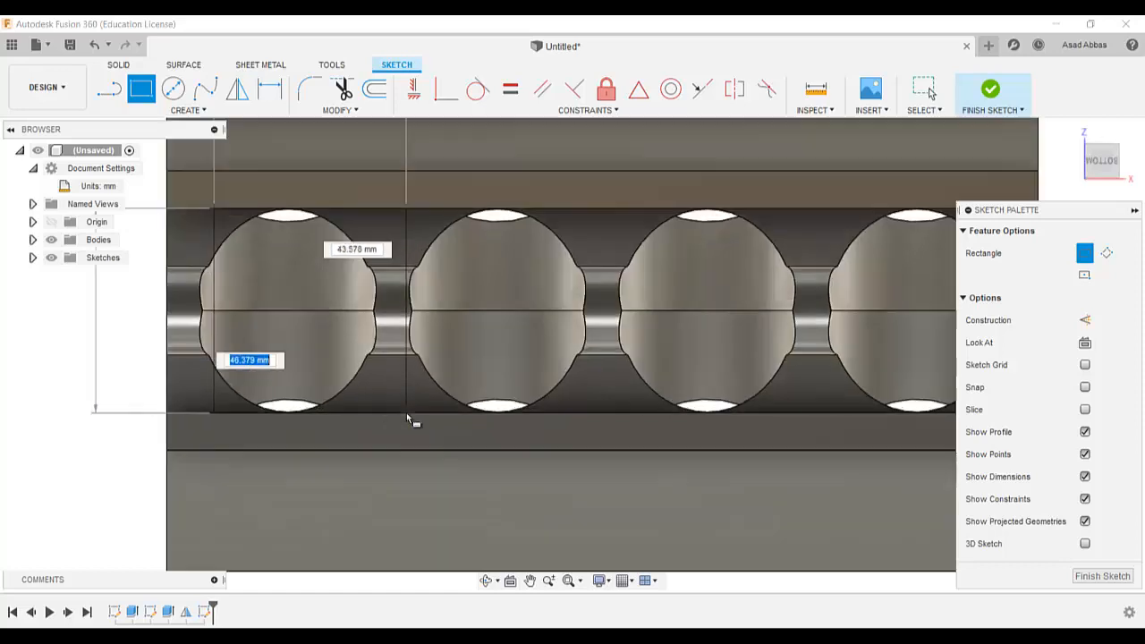
scroll(406, 412, up, 1)
click(386, 411)
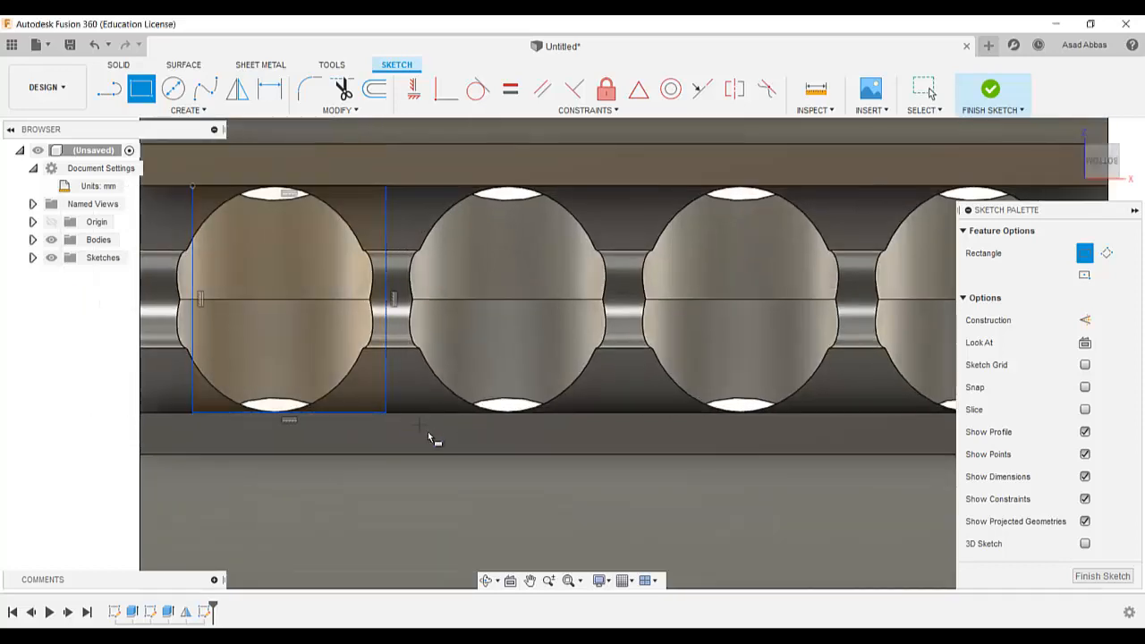
scroll(425, 429, down, 3)
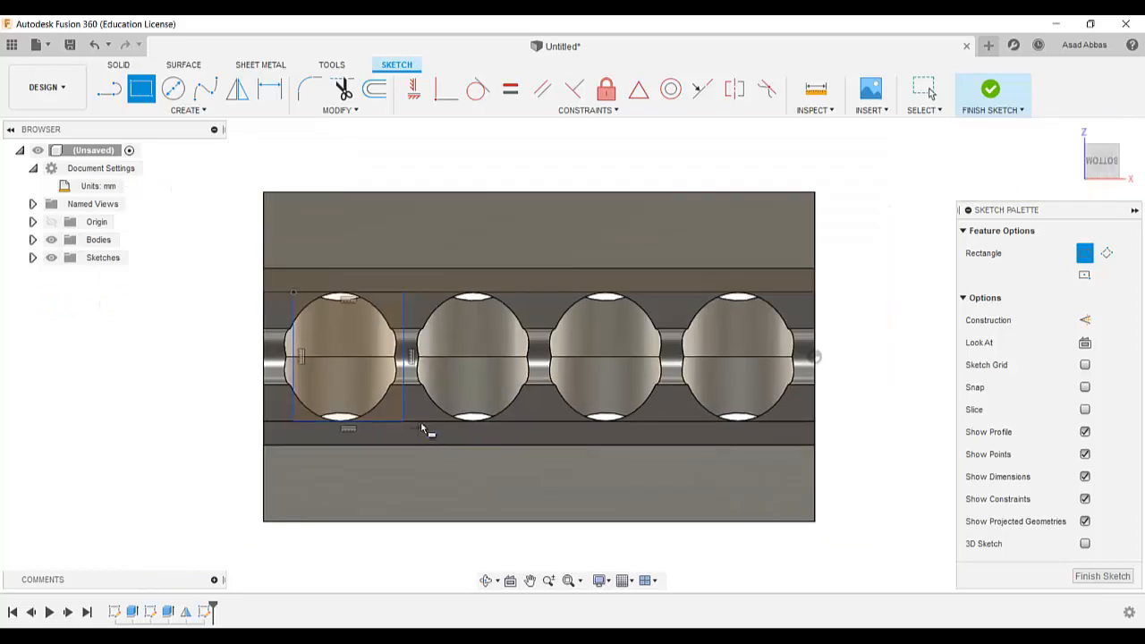
Sketch two-point rectangles over the second, third and fourth bore openings, the second about 39 mm and the third about 38 mm wide
click(430, 293)
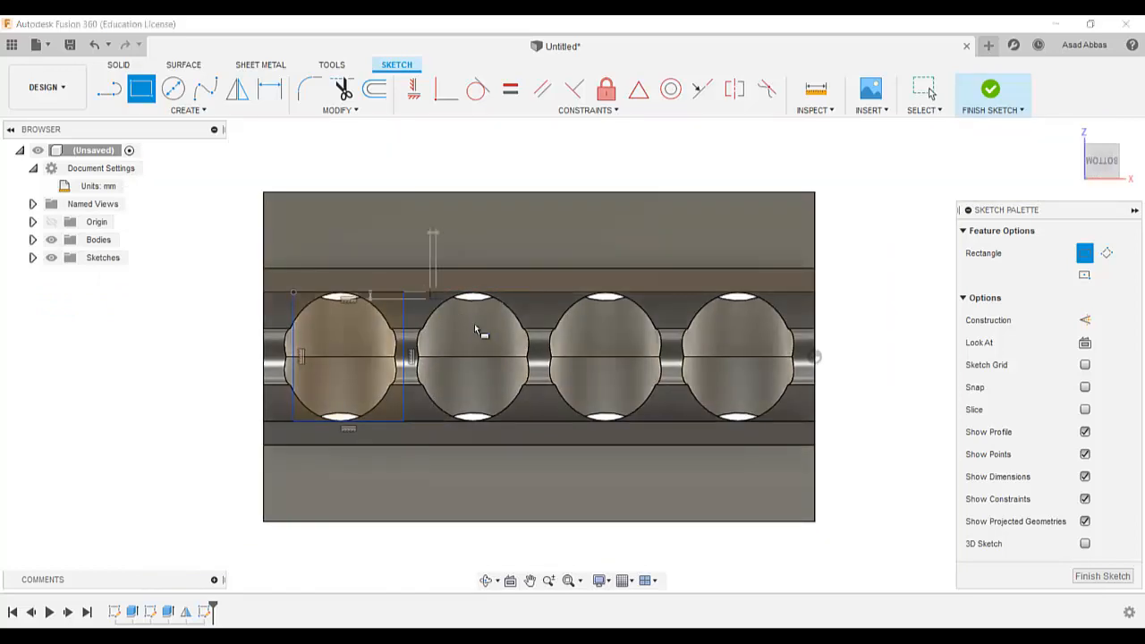
click(539, 431)
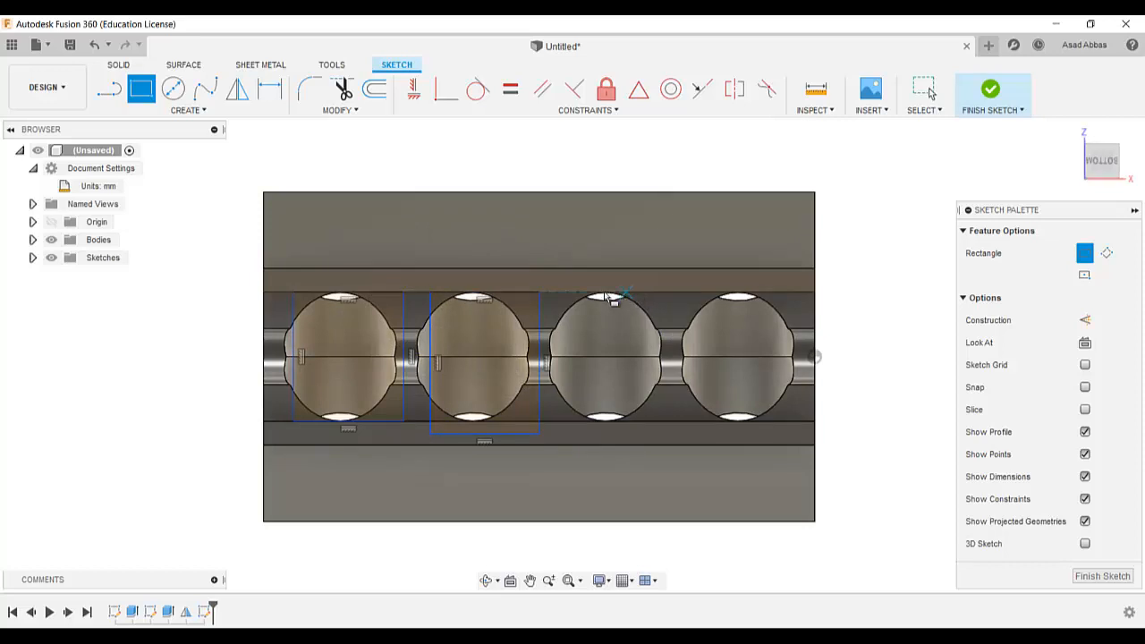
click(571, 293)
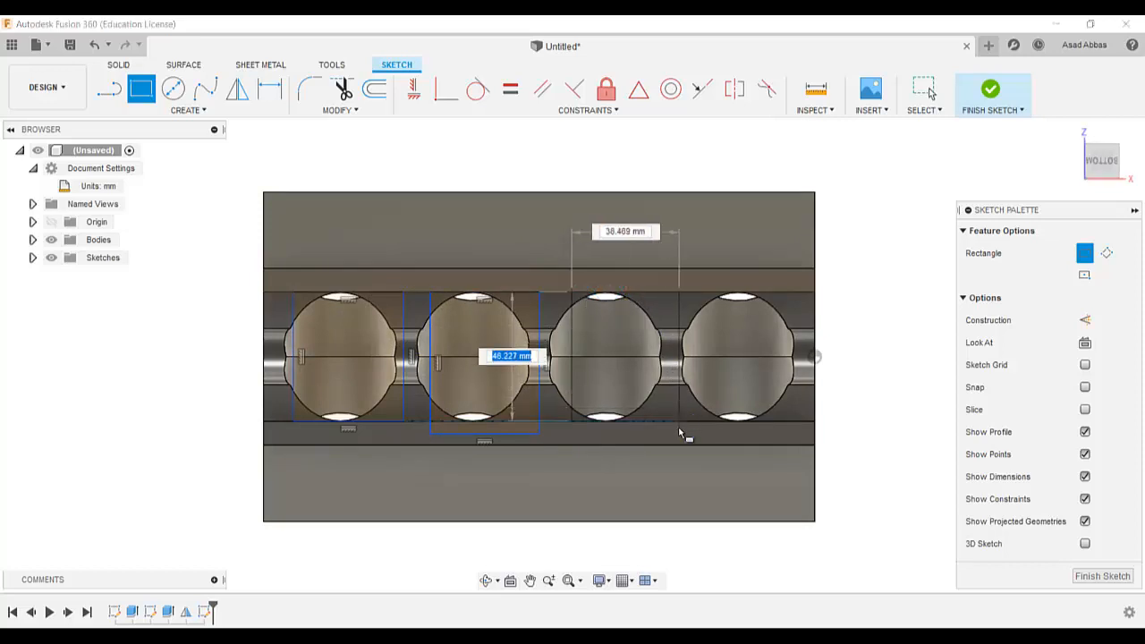
click(679, 433)
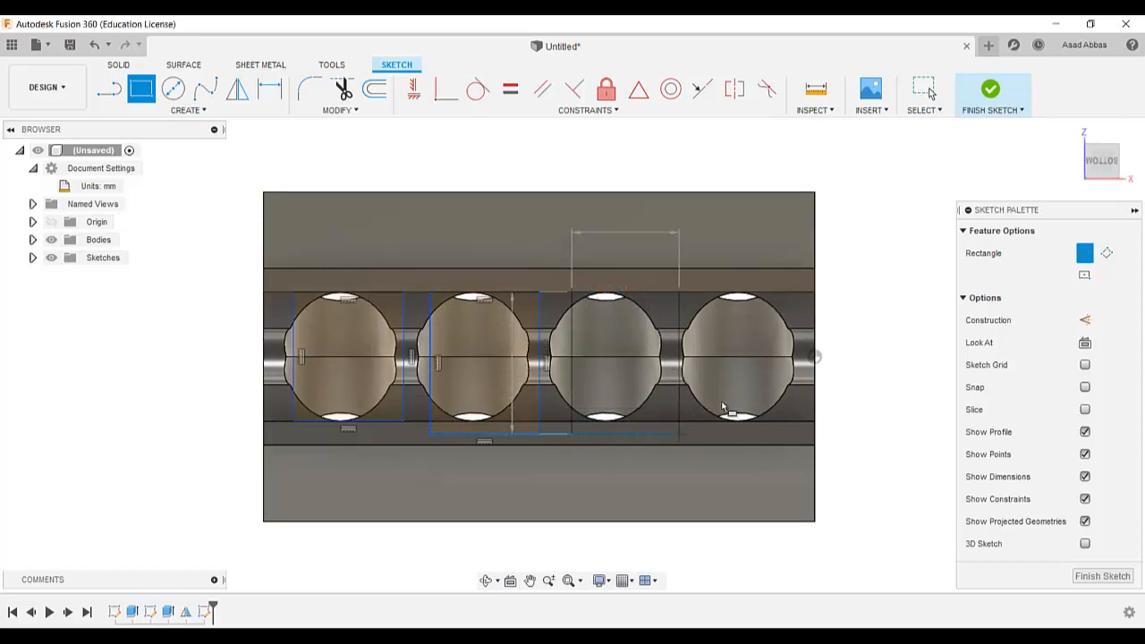
click(746, 284)
click(811, 440)
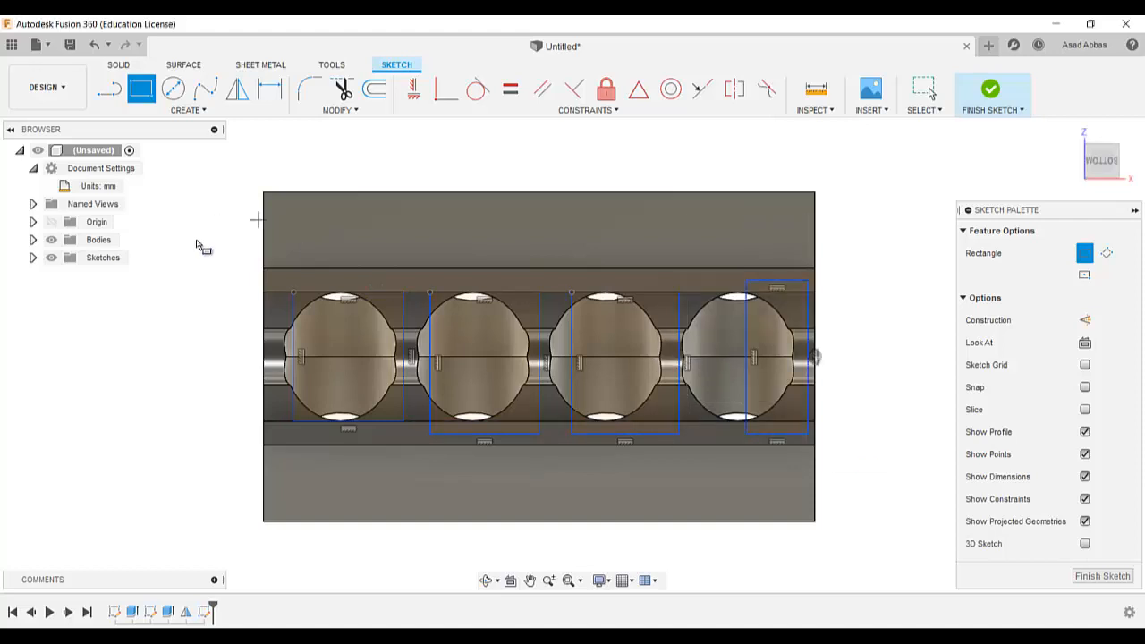
Apply coincident constraints placing a lower corner of each of the four rectangles on the lower rail's inner edge
scroll(254, 322, up, 2)
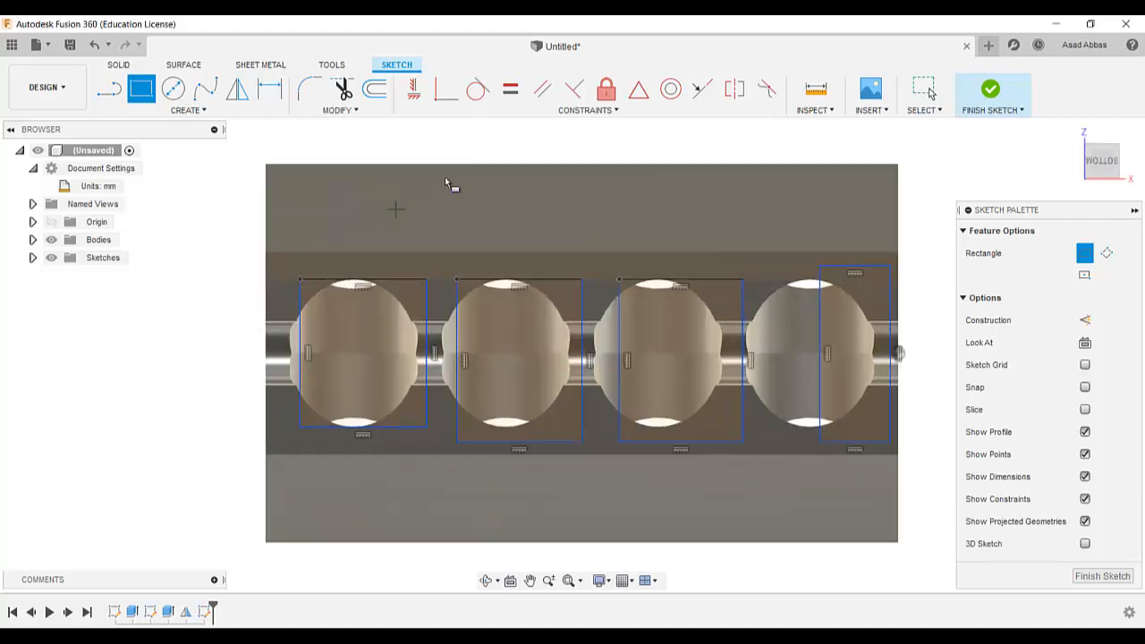
click(444, 91)
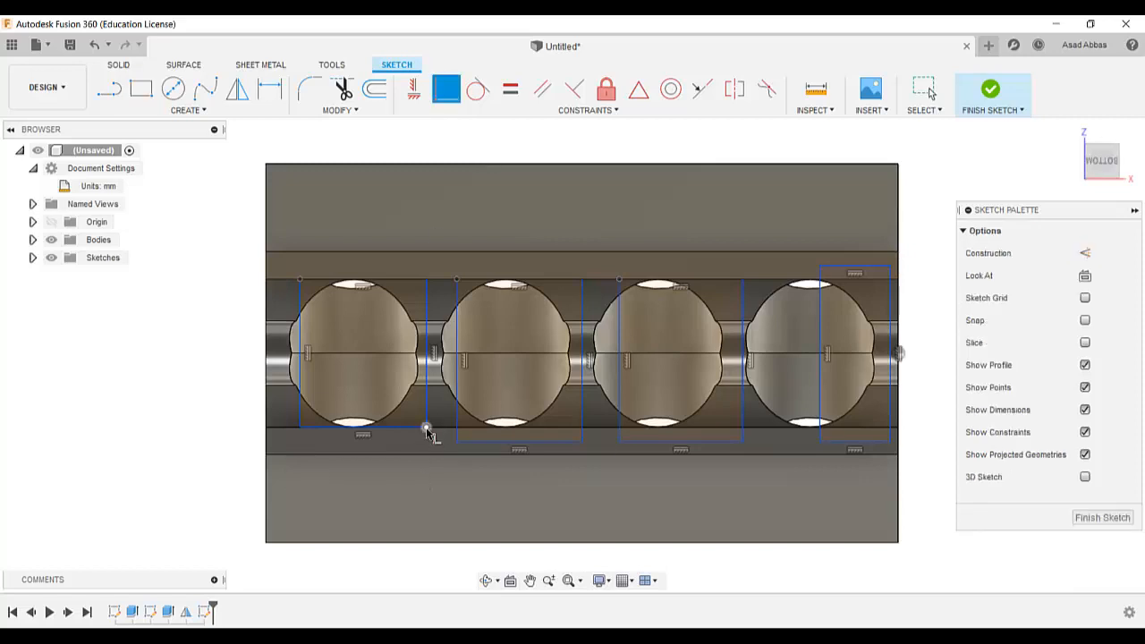
click(426, 429)
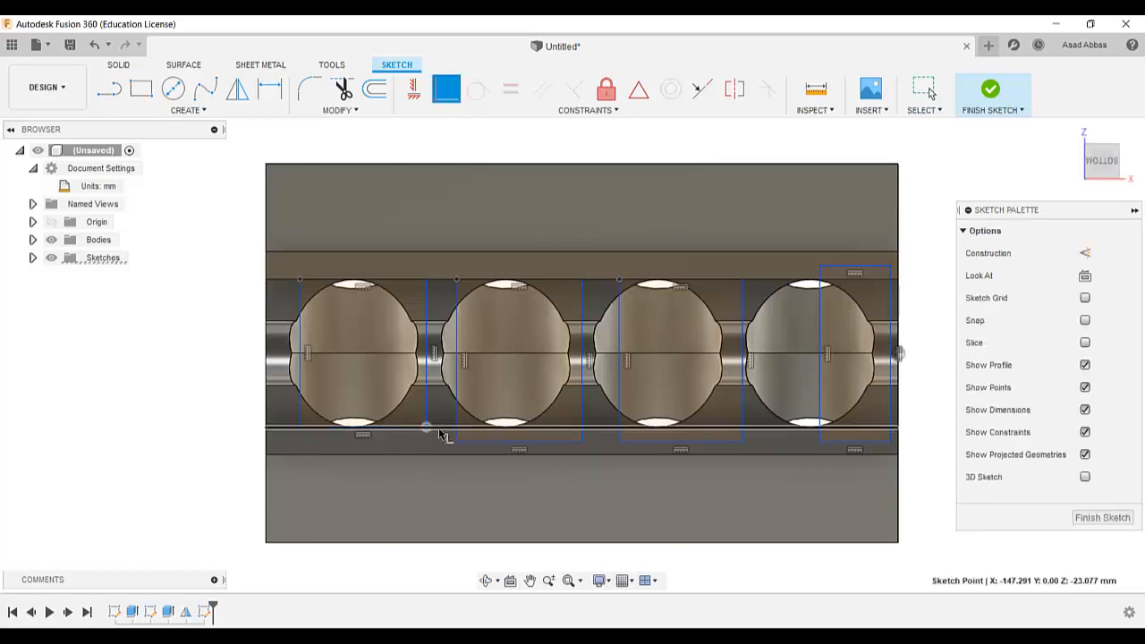
click(445, 433)
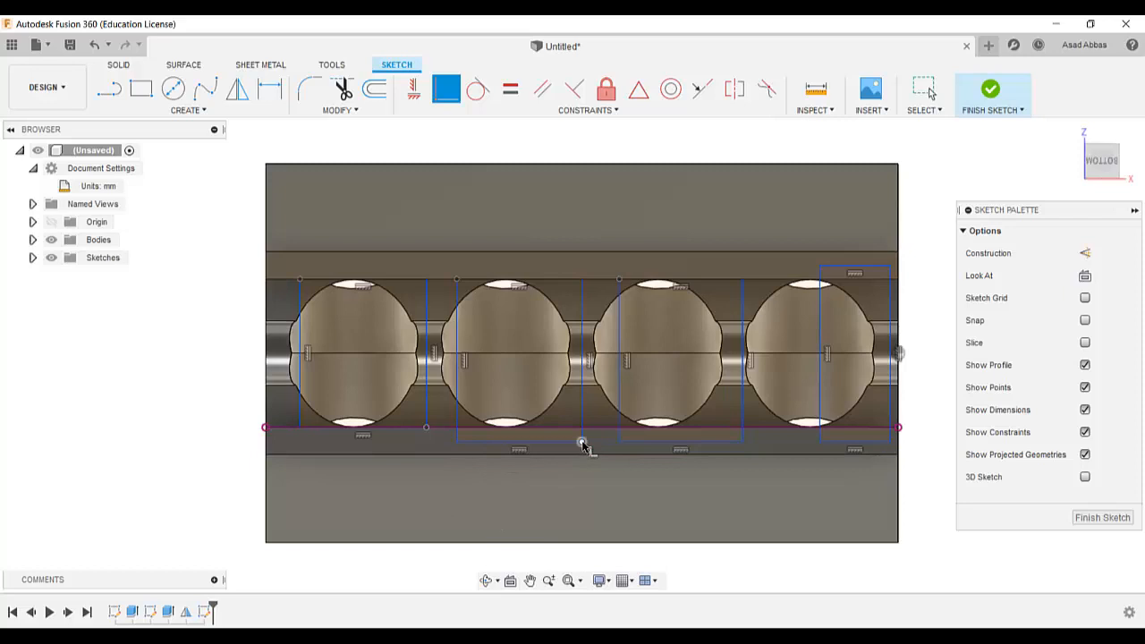
drag(582, 442, 581, 427)
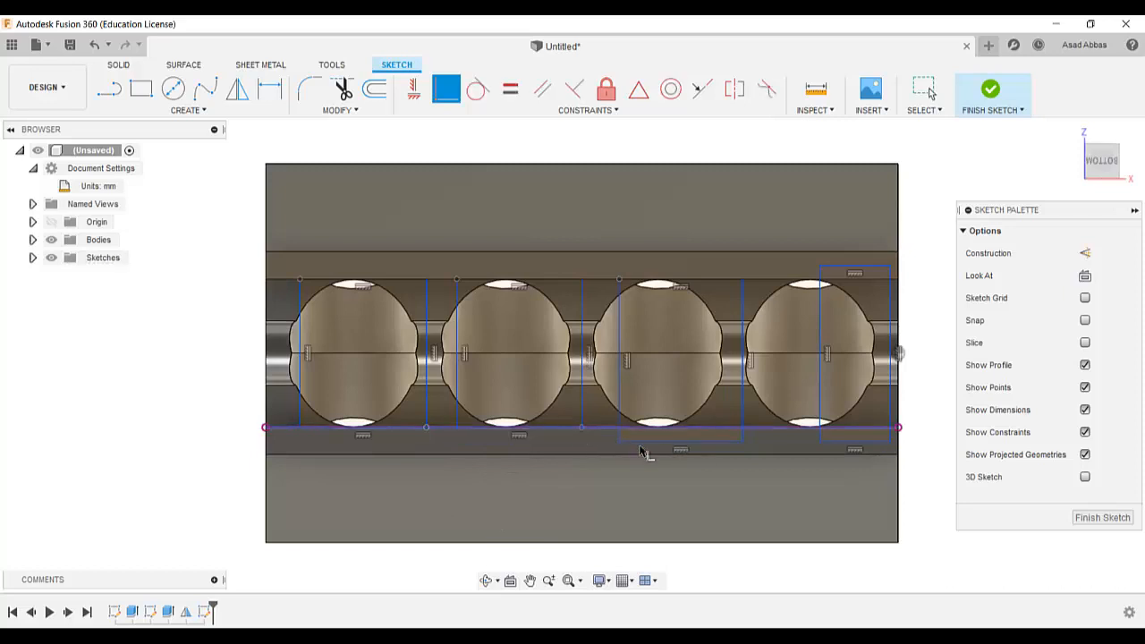
click(618, 440)
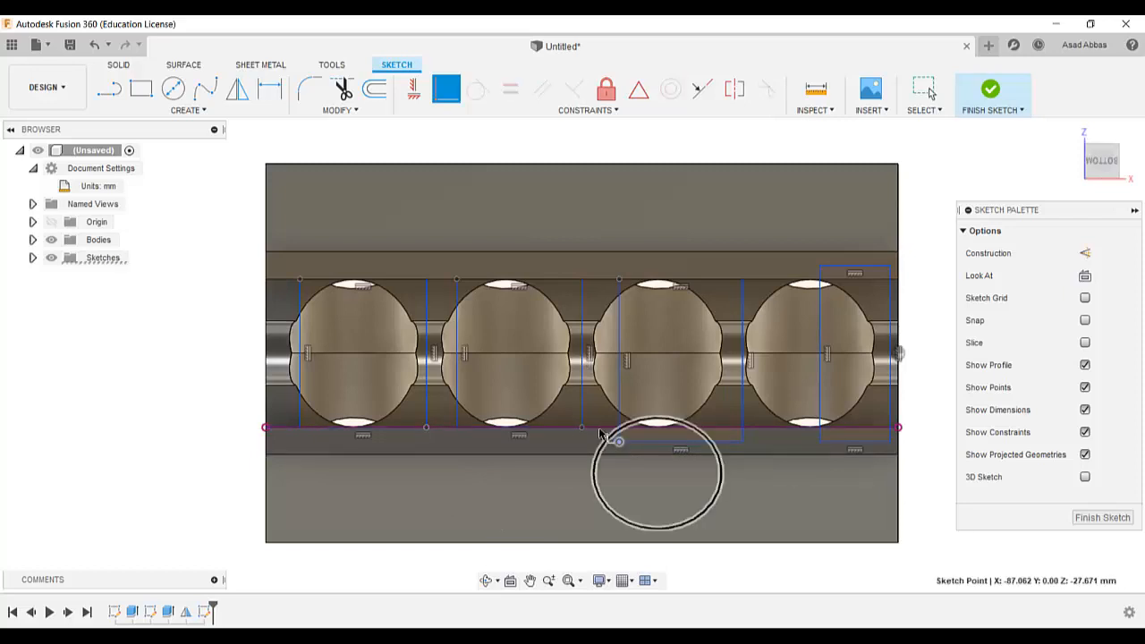
drag(618, 441, 619, 427)
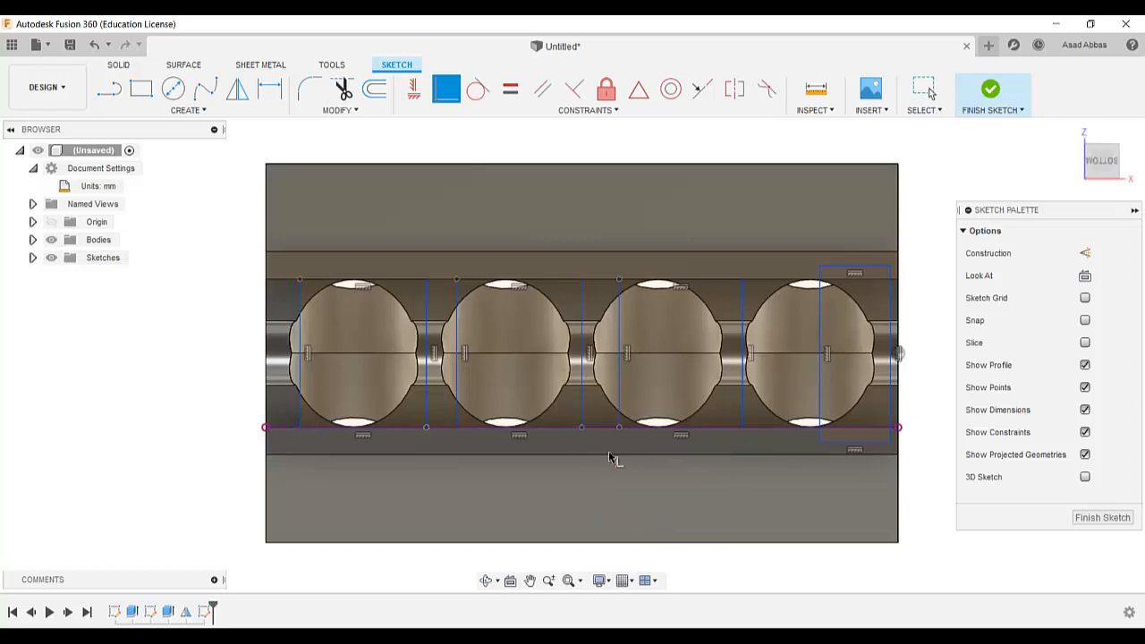
click(819, 442)
click(778, 427)
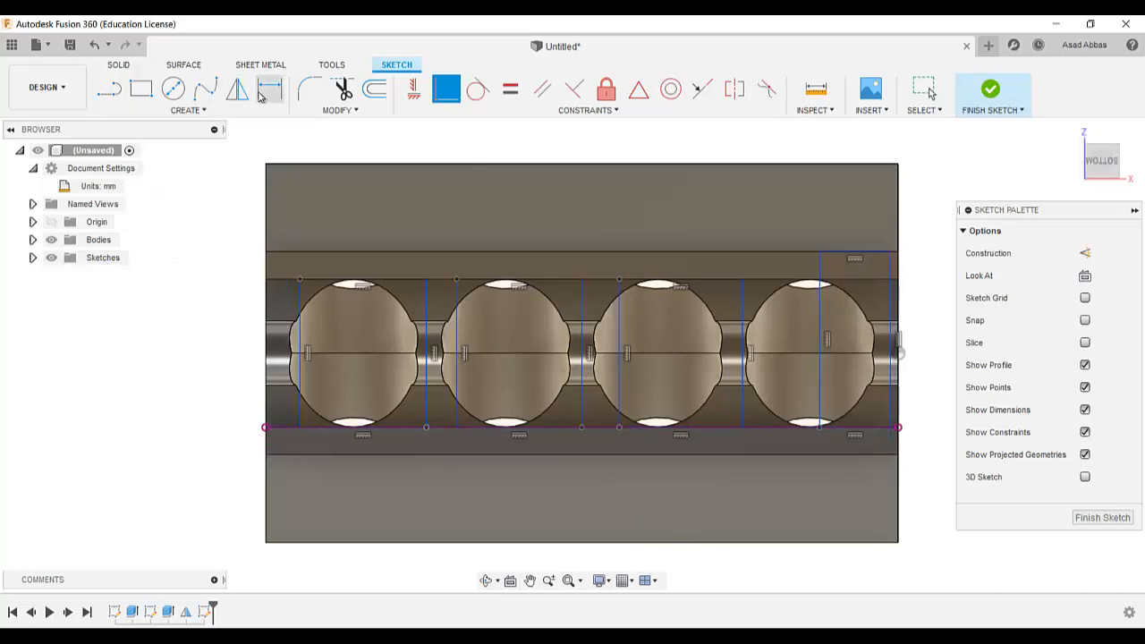
Check the pocket width in the PDF drawing and dimension the first rectangle's width at 35 mm in Fusion 360
click(269, 88)
click(535, 637)
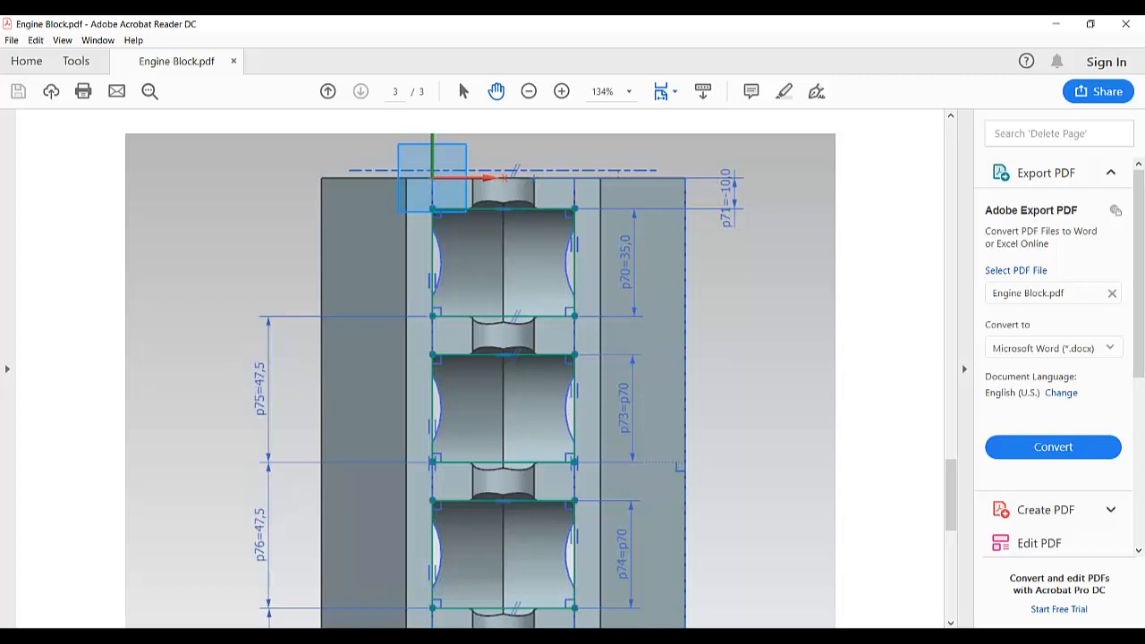
click(572, 637)
click(329, 283)
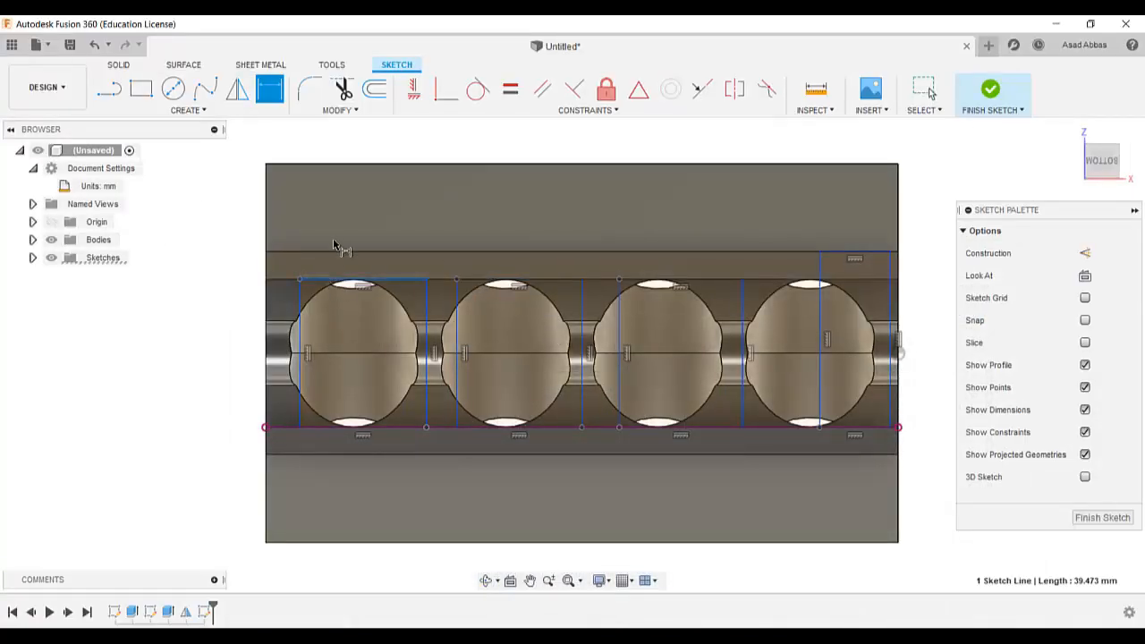
click(344, 220)
text(35)
key(Return)
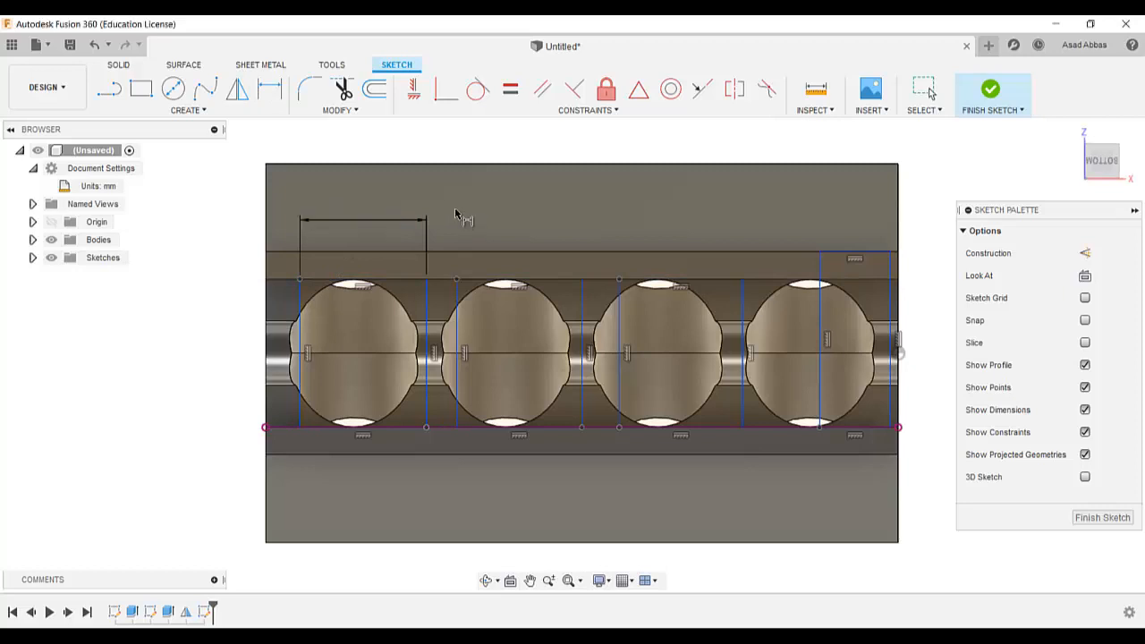
Dimension the gap between the block's end edge and the first rectangle's near side at 10 mm
click(299, 292)
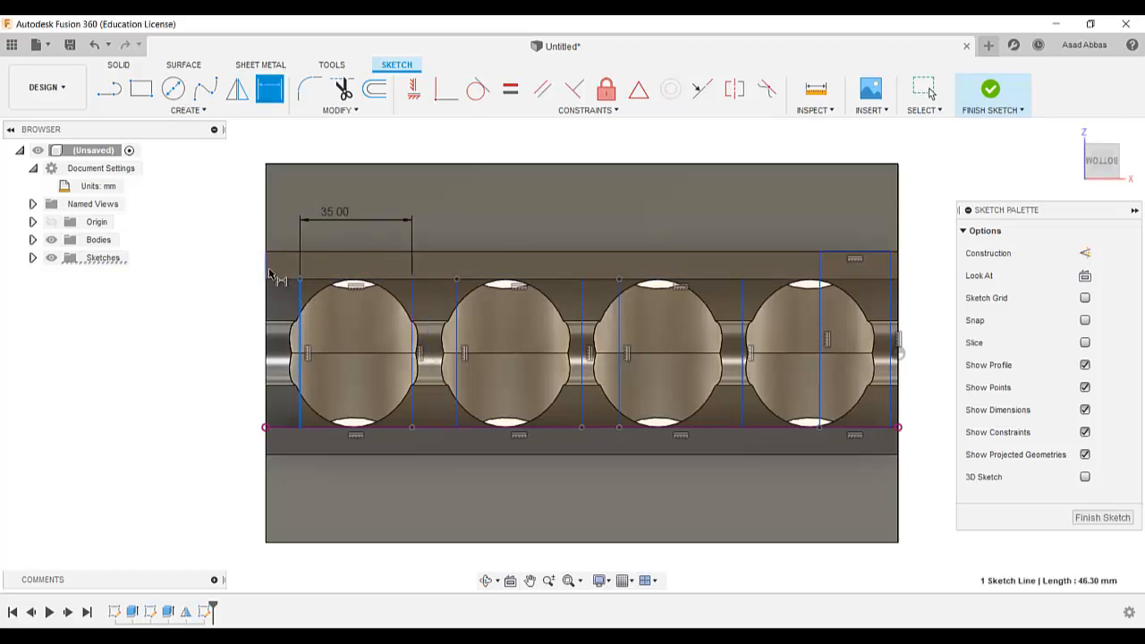
click(267, 274)
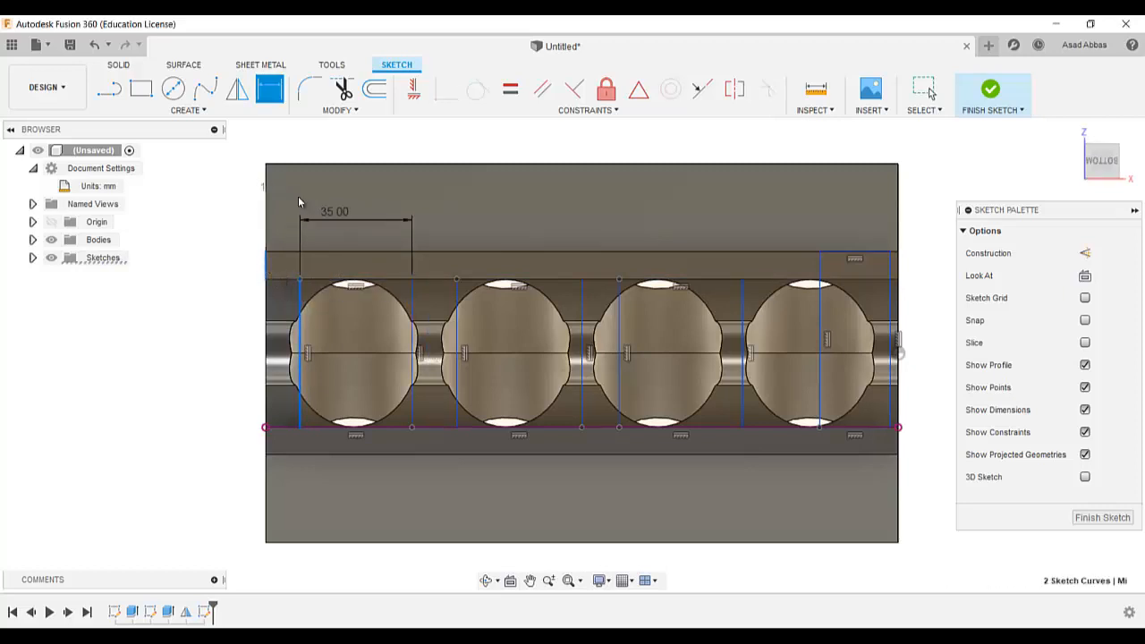
click(278, 192)
text(10)
key(Return)
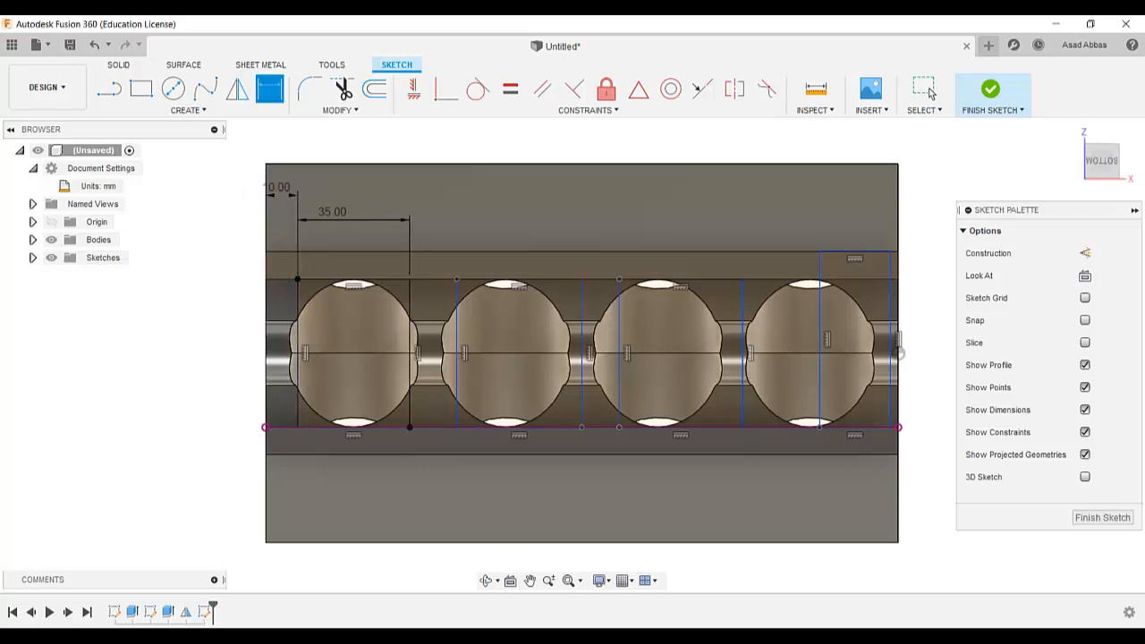
Check the pocket spacing in the PDF drawing and dimension the far sides of the first and second rectangles 47.5 mm apart in Fusion 360
key(alt+Tab)
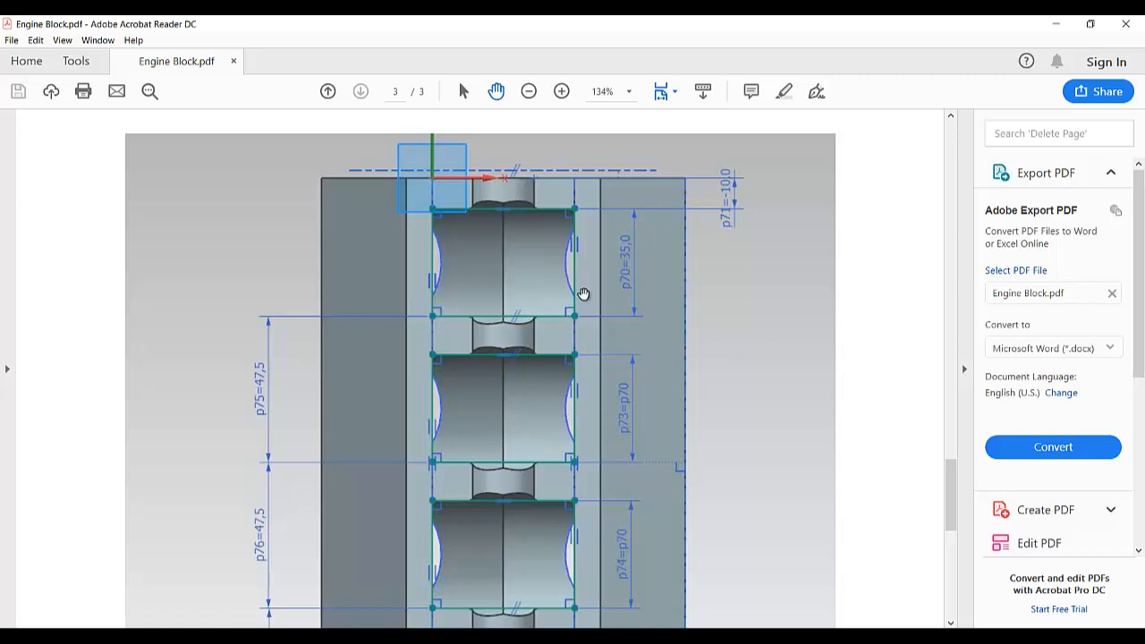
drag(583, 293, 587, 221)
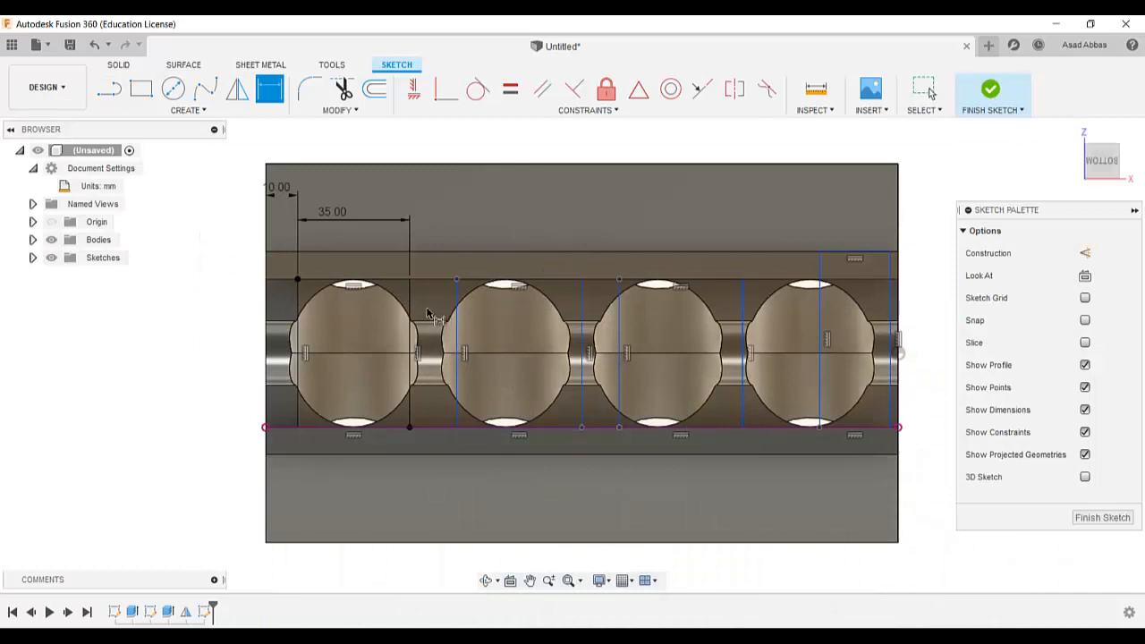
click(409, 305)
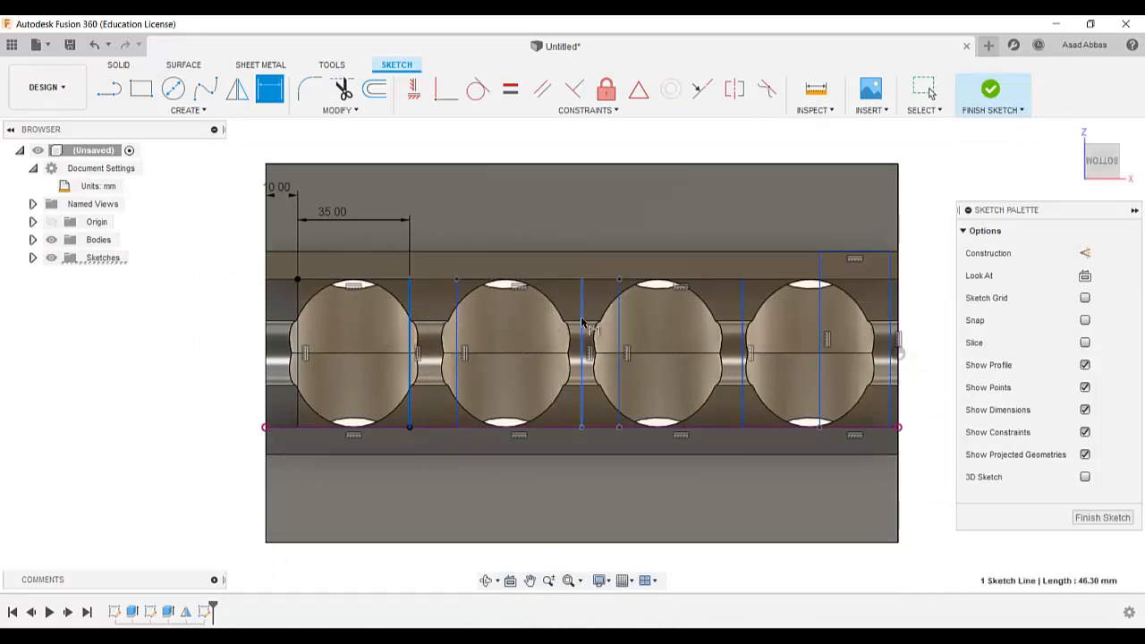
click(580, 318)
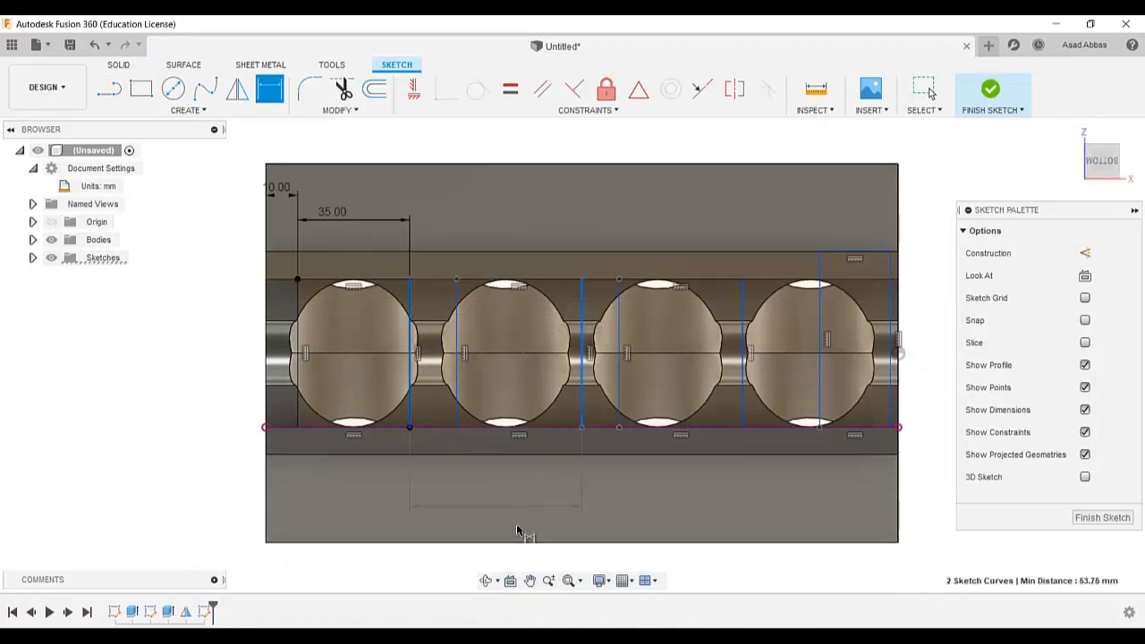
click(514, 552)
text(47)
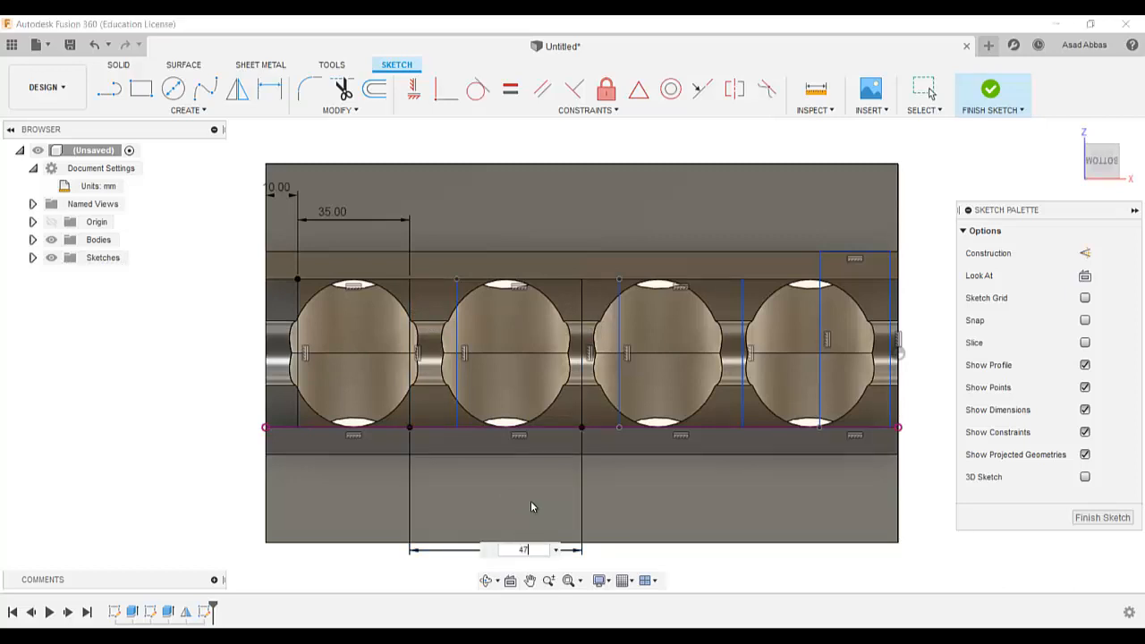
text(.5)
key(Return)
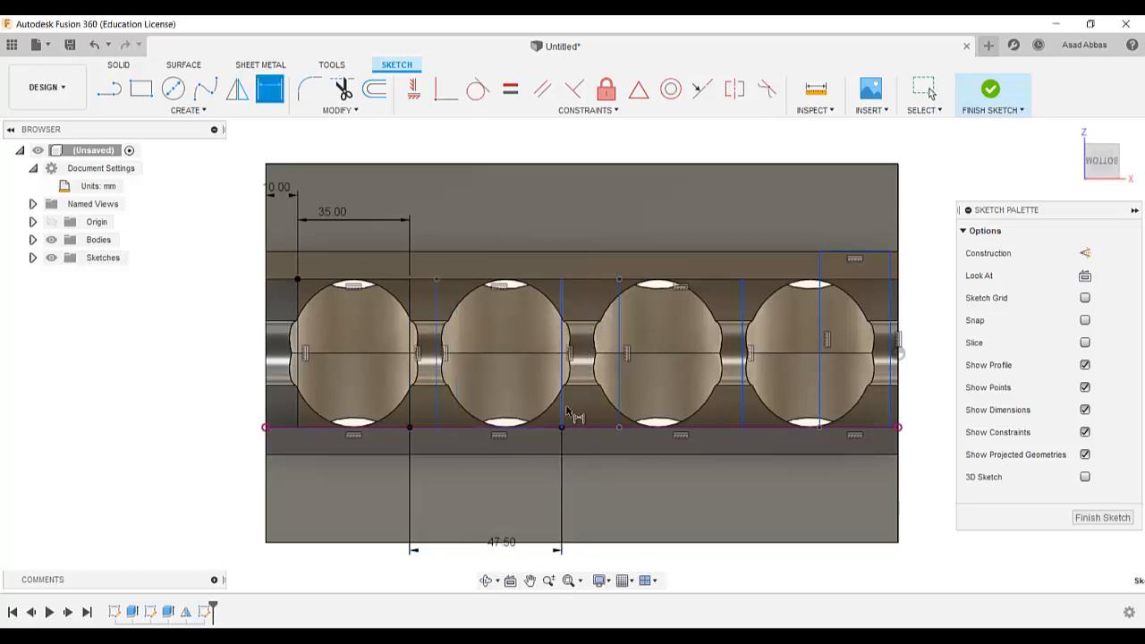
Dimension the far sides of the second and third rectangles, and of the third and fourth, 47.5 mm apart
click(744, 405)
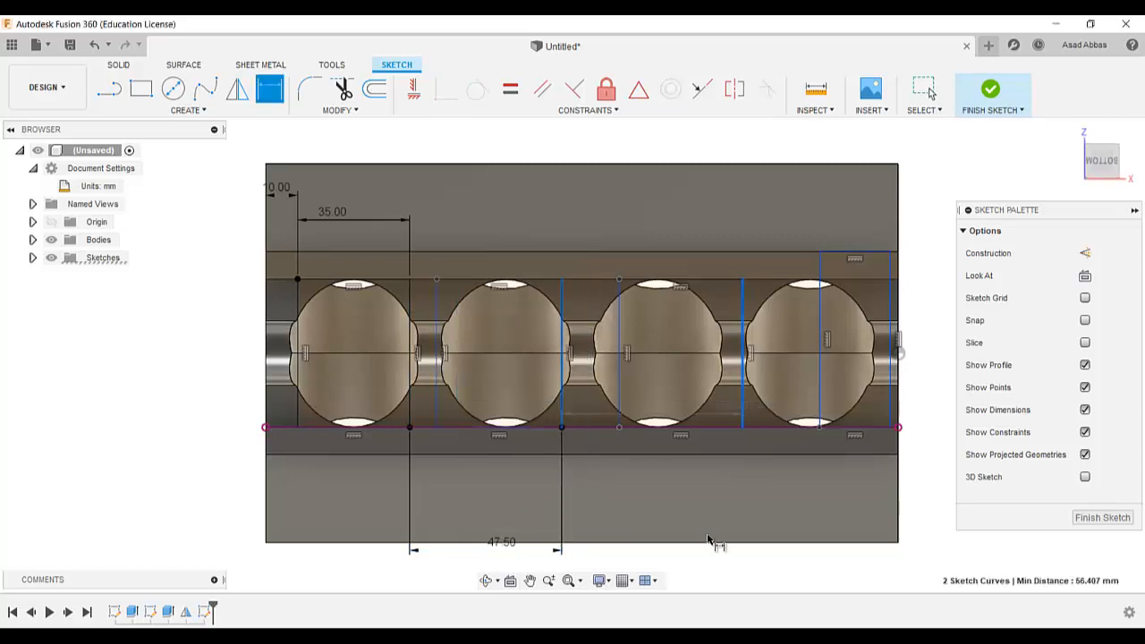
click(738, 559)
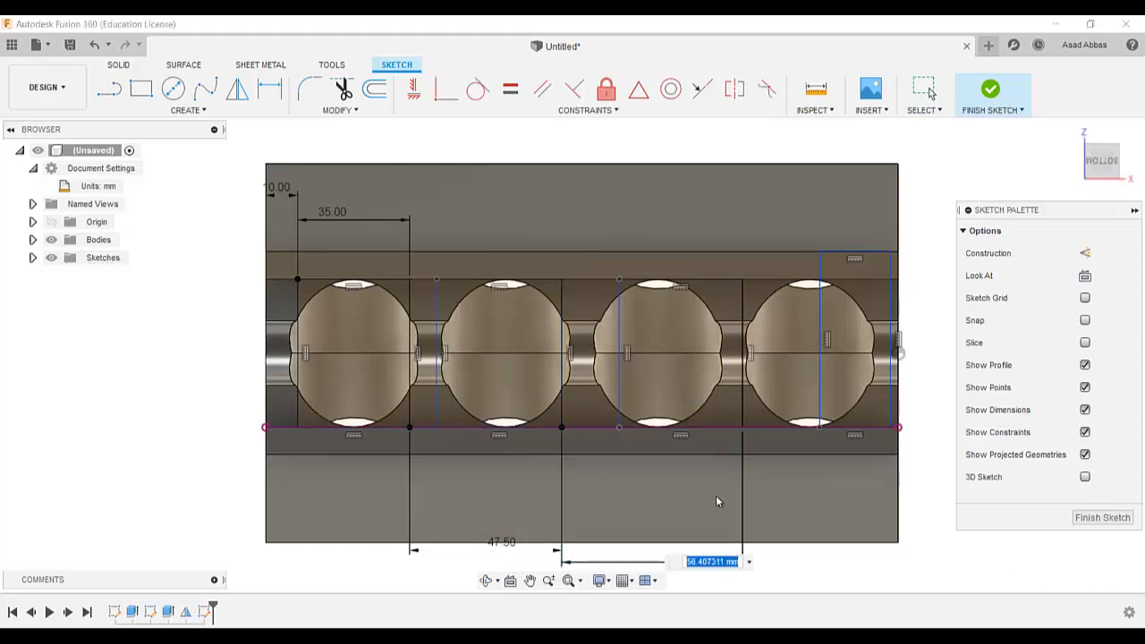
text(47.5)
key(Return)
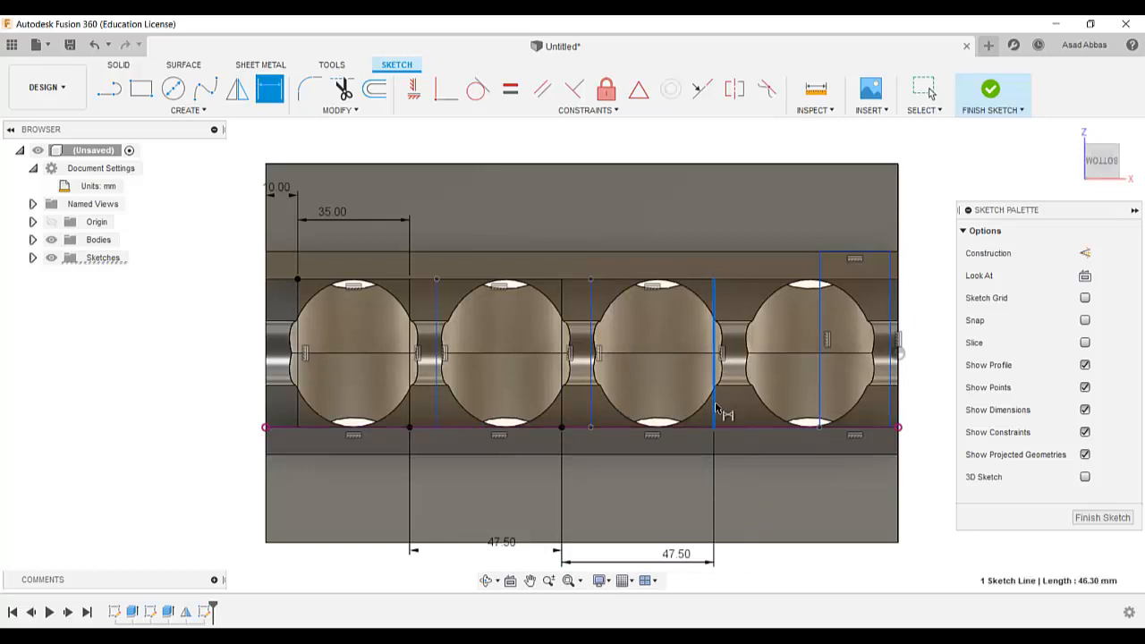
shift+click(890, 403)
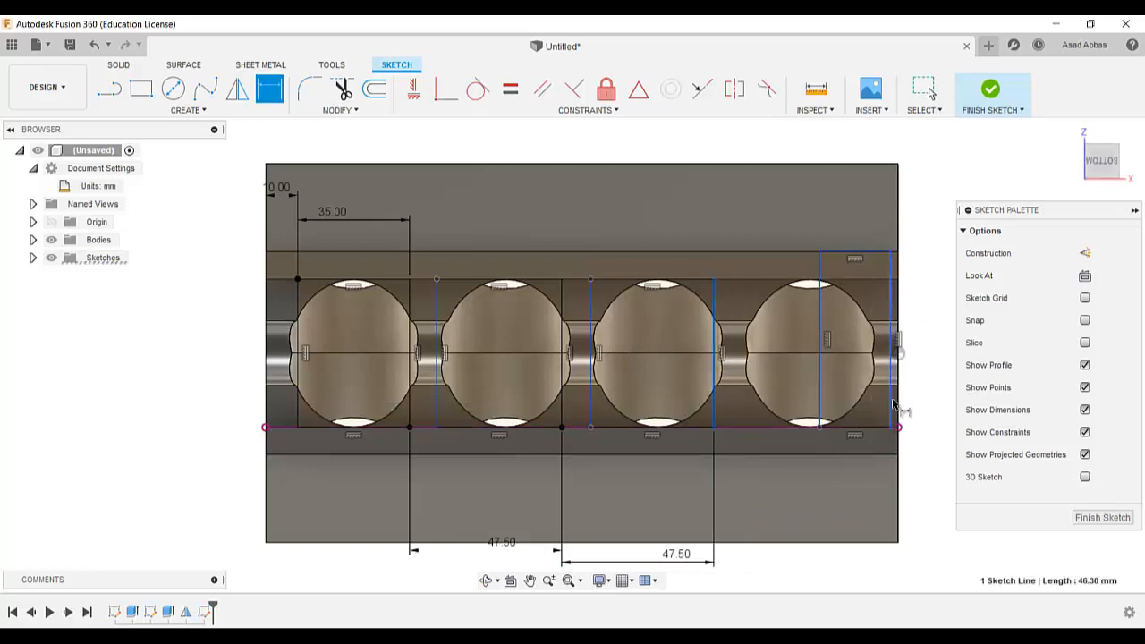
click(856, 493)
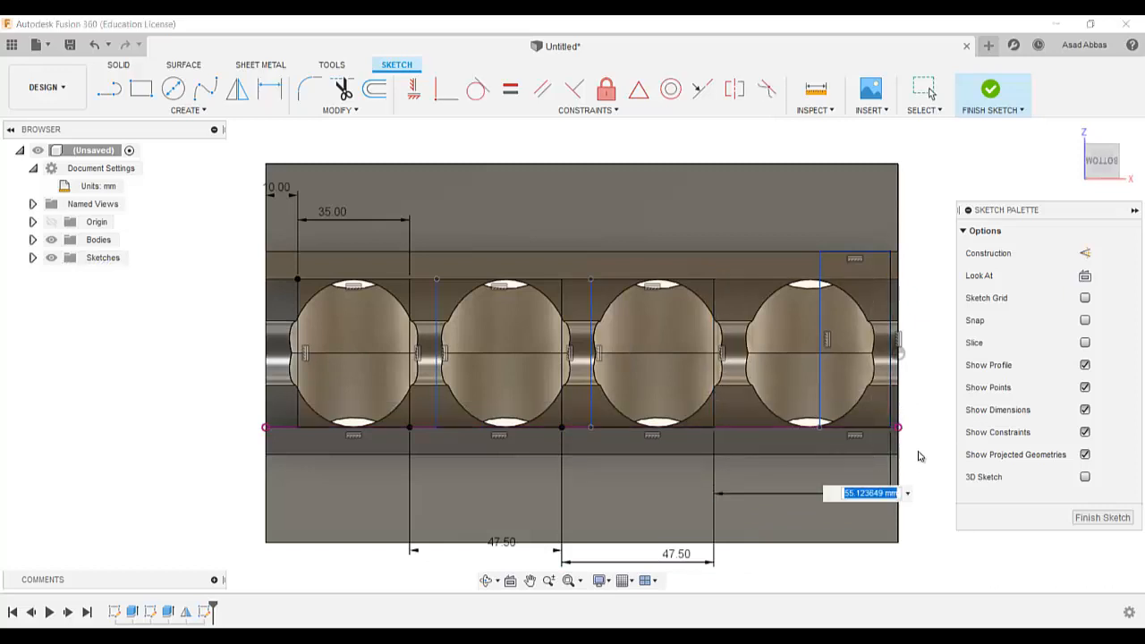
text(47.5)
key(Return)
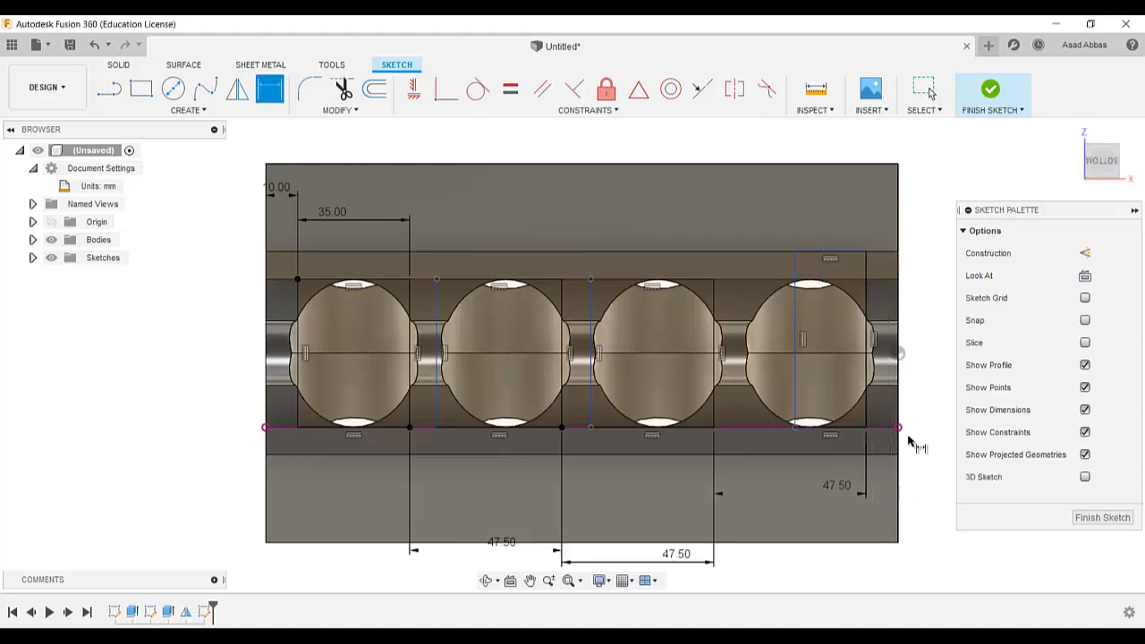
Dimension the widths of the second, third and fourth rectangles at 35 mm each
click(497, 279)
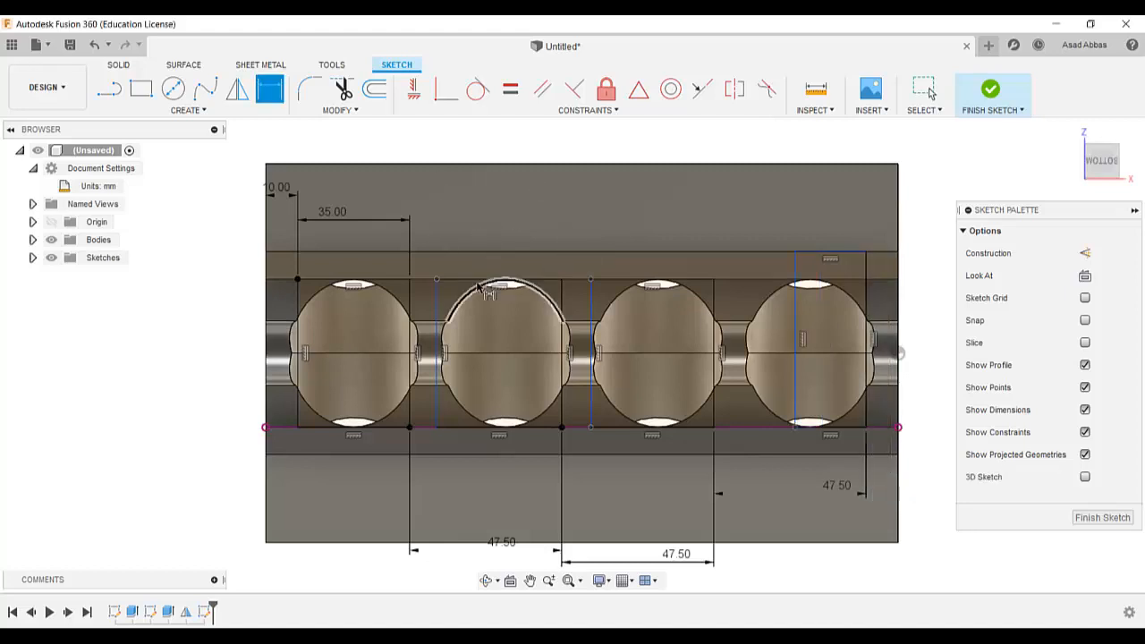
click(489, 215)
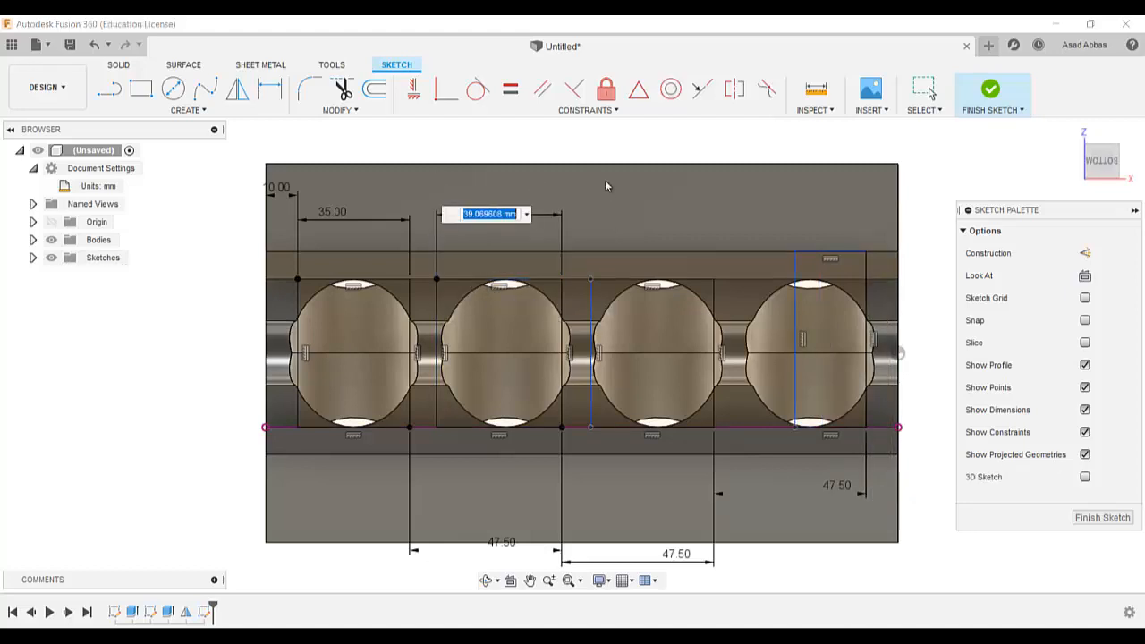
text(35)
key(Return)
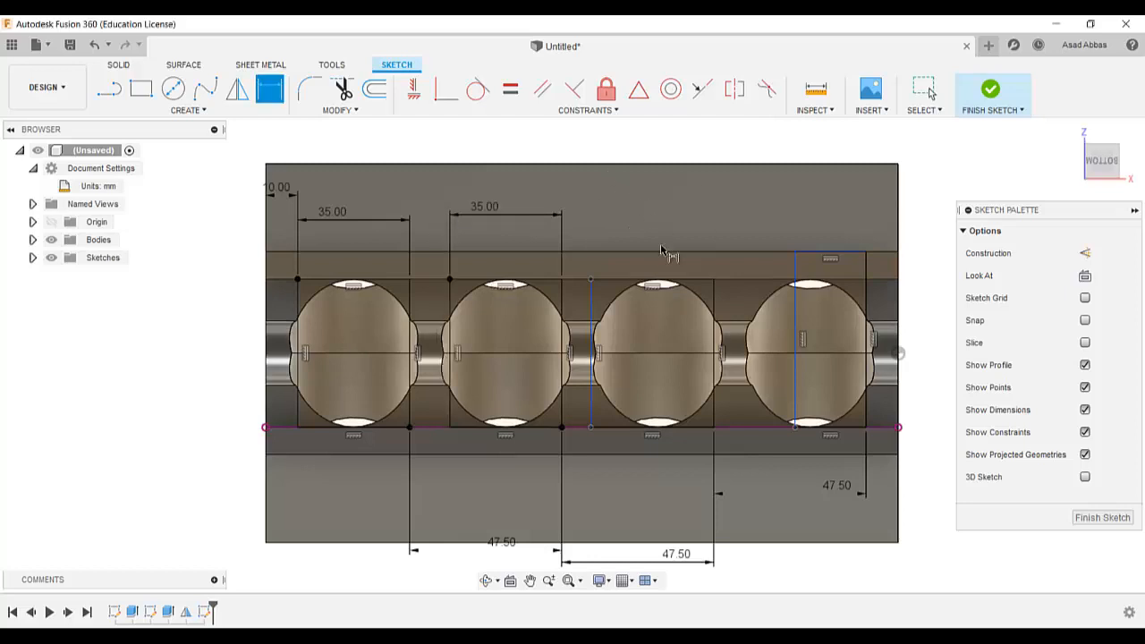
click(653, 284)
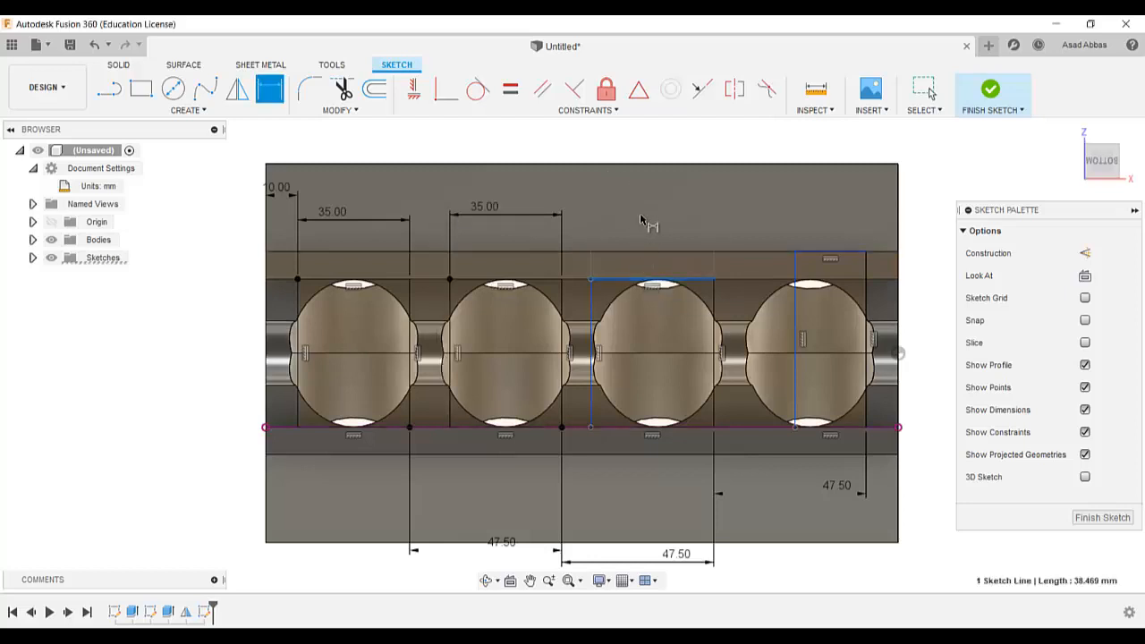
click(702, 207)
text(35)
key(Return)
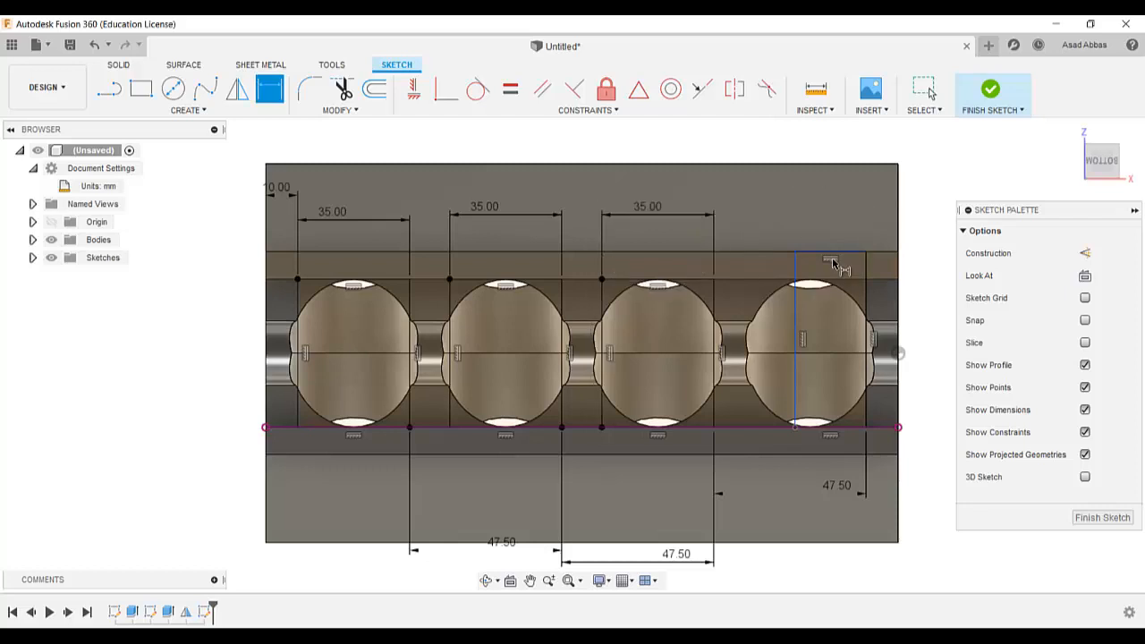
click(820, 254)
click(869, 211)
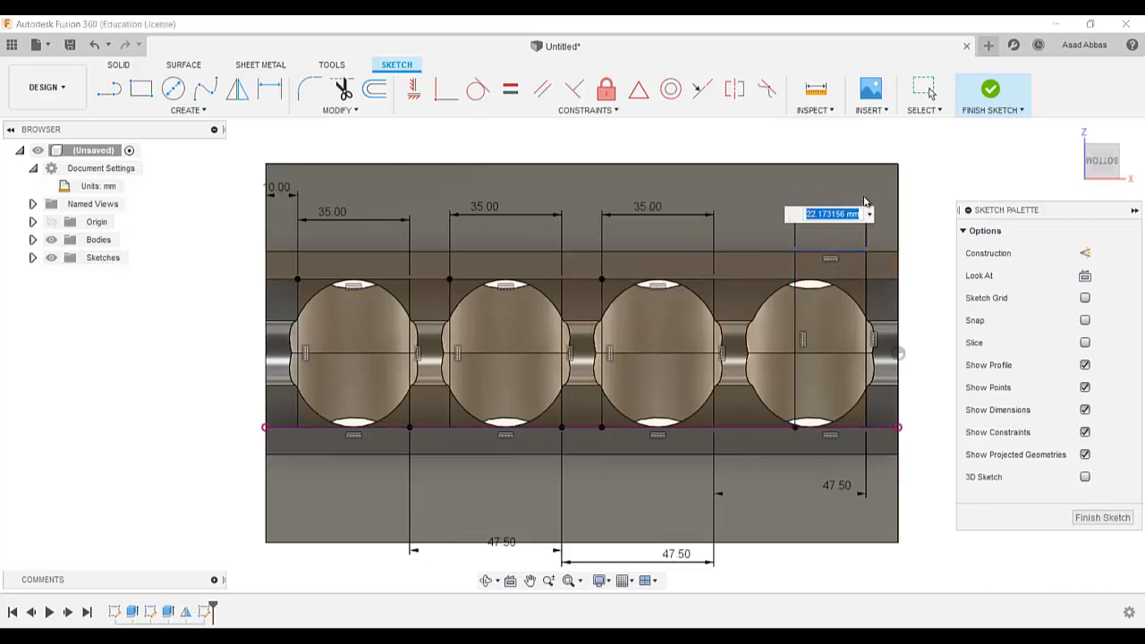
text(35)
key(Return)
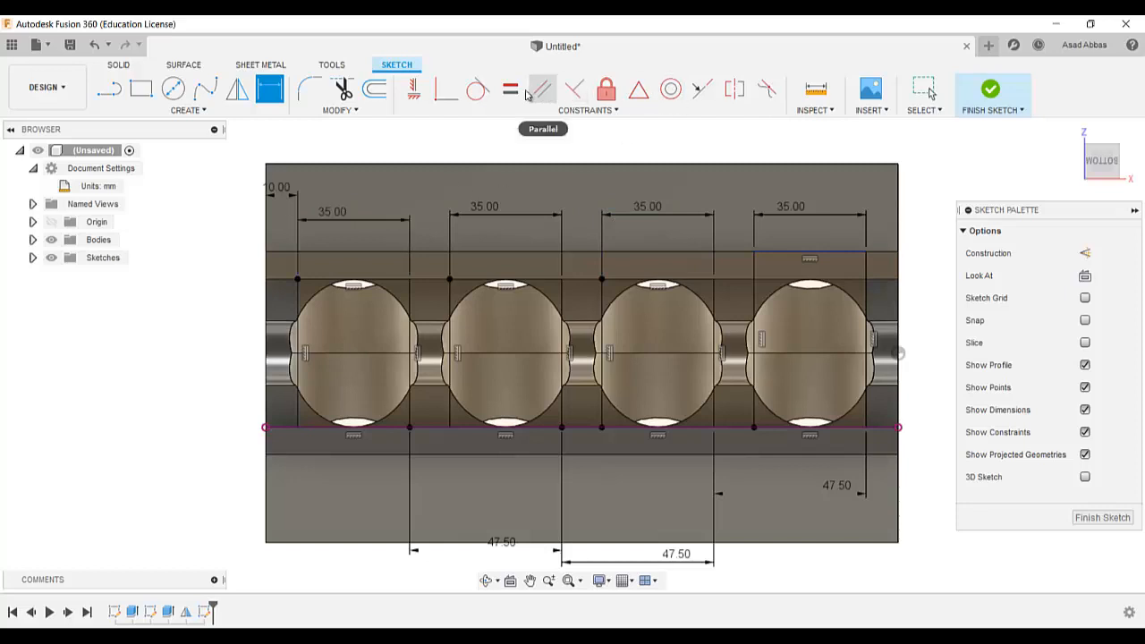
Finish the sketch of the four pocket rectangles
click(510, 90)
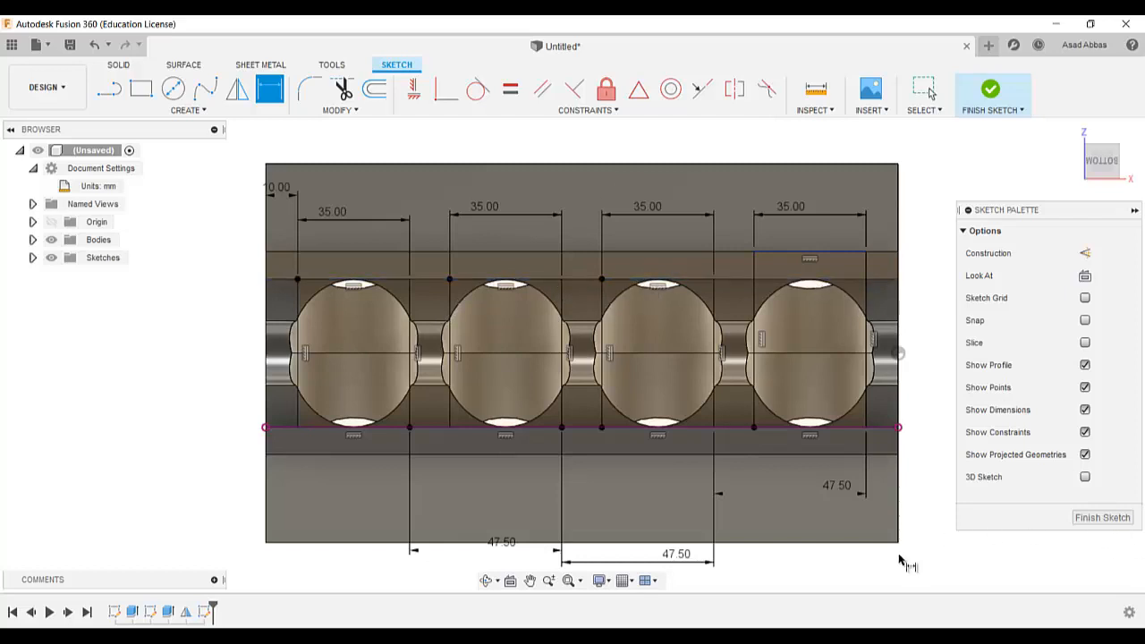
scroll(898, 556, down, 1)
click(1101, 517)
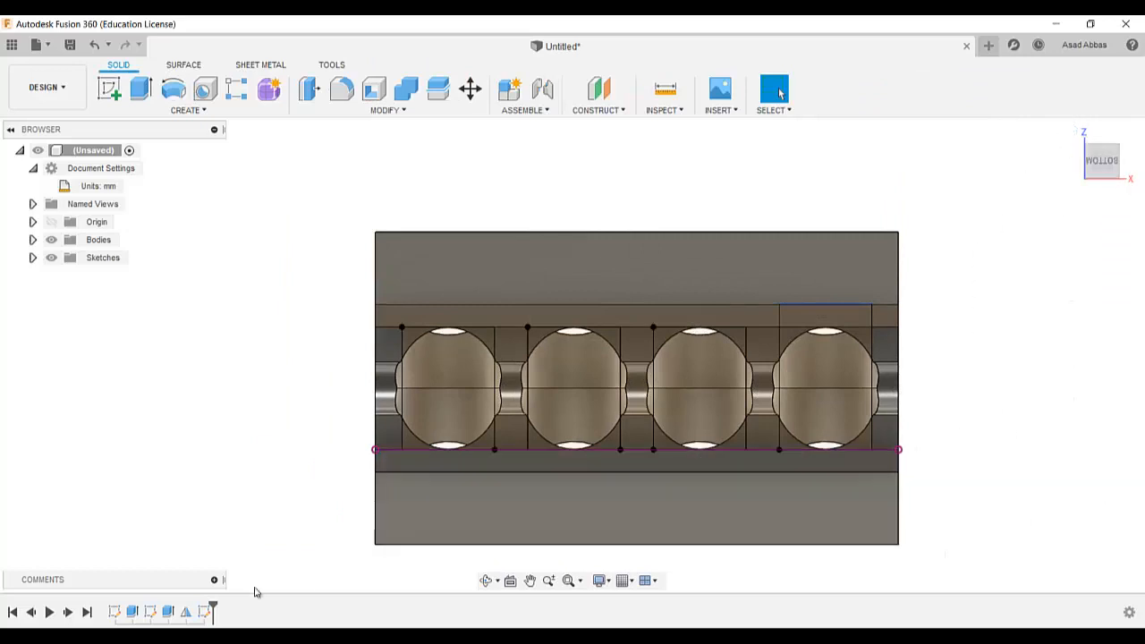
Reopen the pocket sketch, make the fourth rectangle's upper corner coincident with the channel edge bounding the other three rectangles, and finish the sketch
click(203, 613)
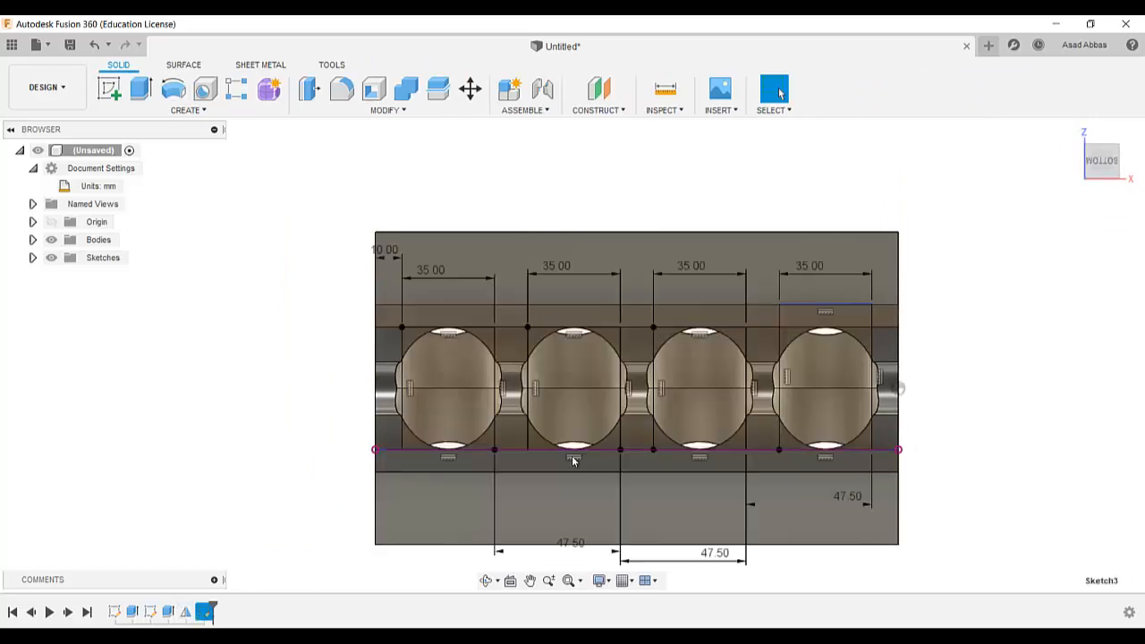
click(815, 301)
click(812, 169)
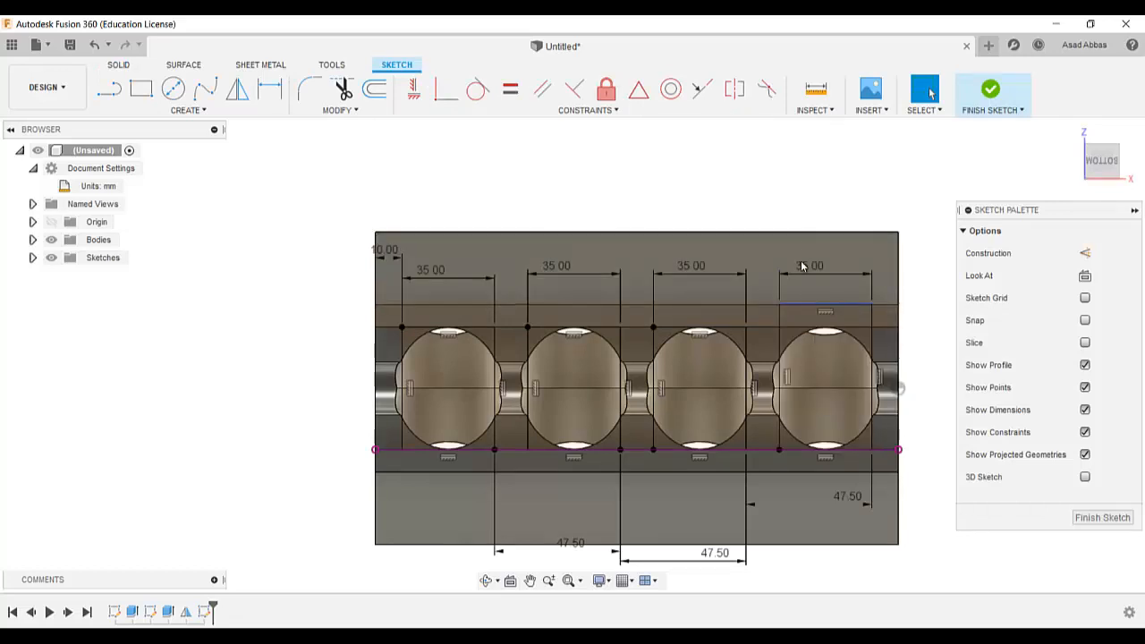
mouse_move(790, 322)
mouse_down()
mouse_move(796, 334)
mouse_move(787, 310)
mouse_up()
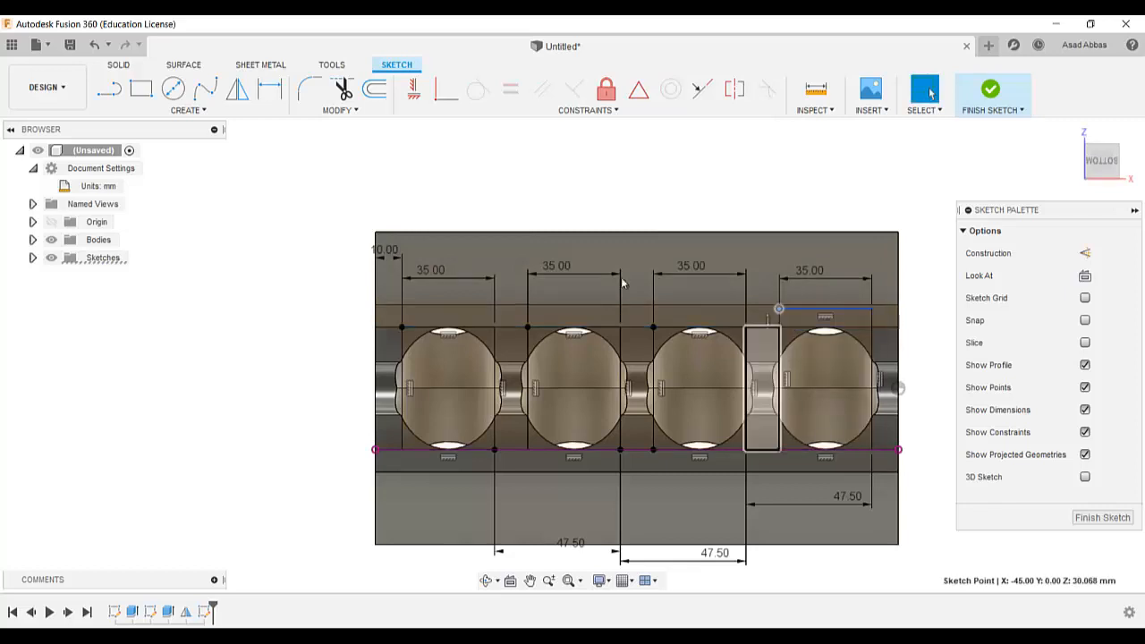
click(550, 161)
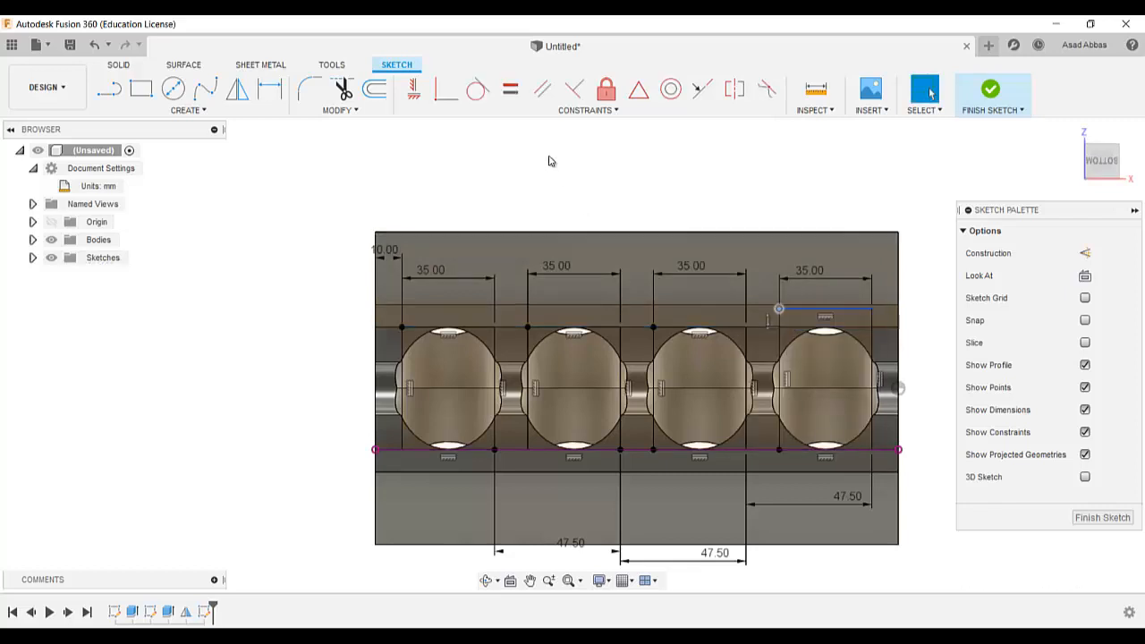
click(445, 89)
click(779, 307)
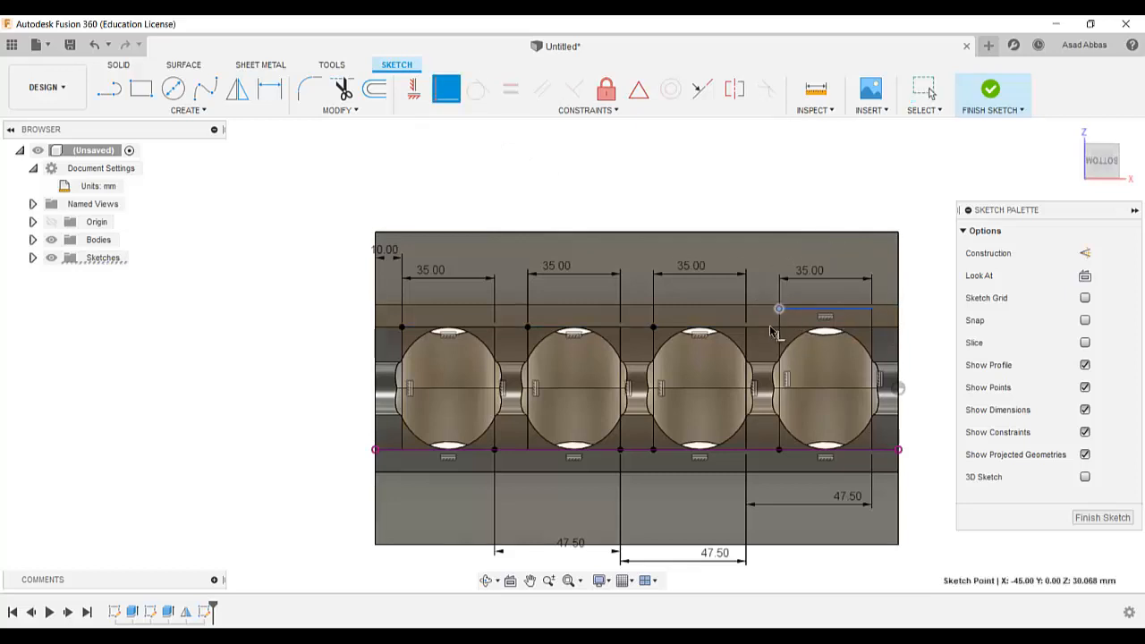
click(779, 328)
click(1065, 507)
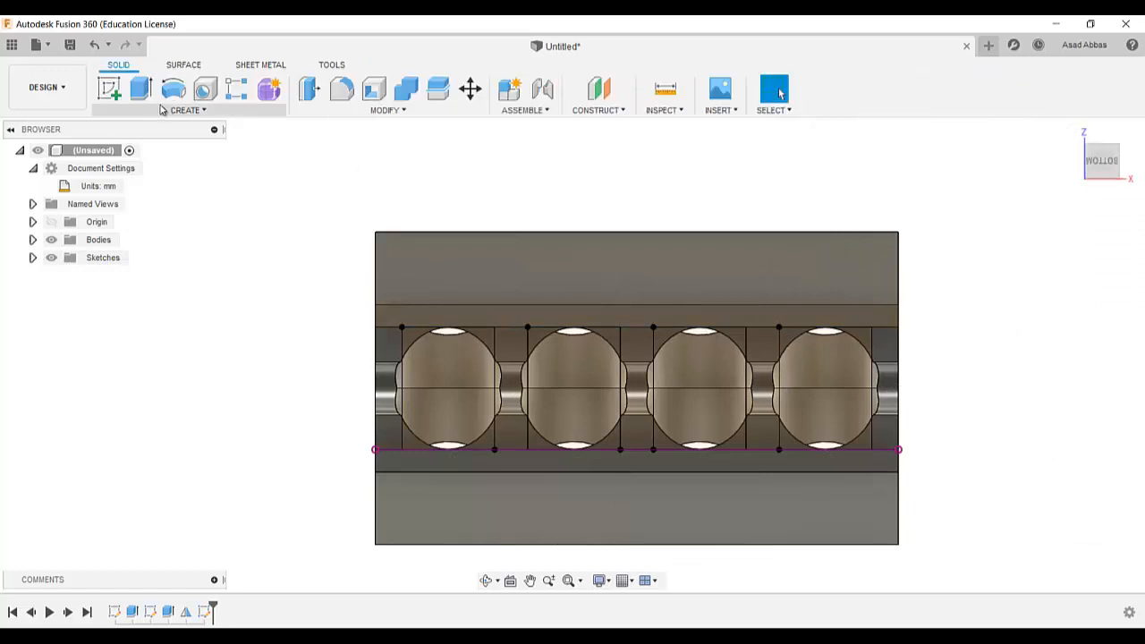
Extrude the four rectangle profiles by -34 mm as a cut into the block's underside and return to the home view
key(e)
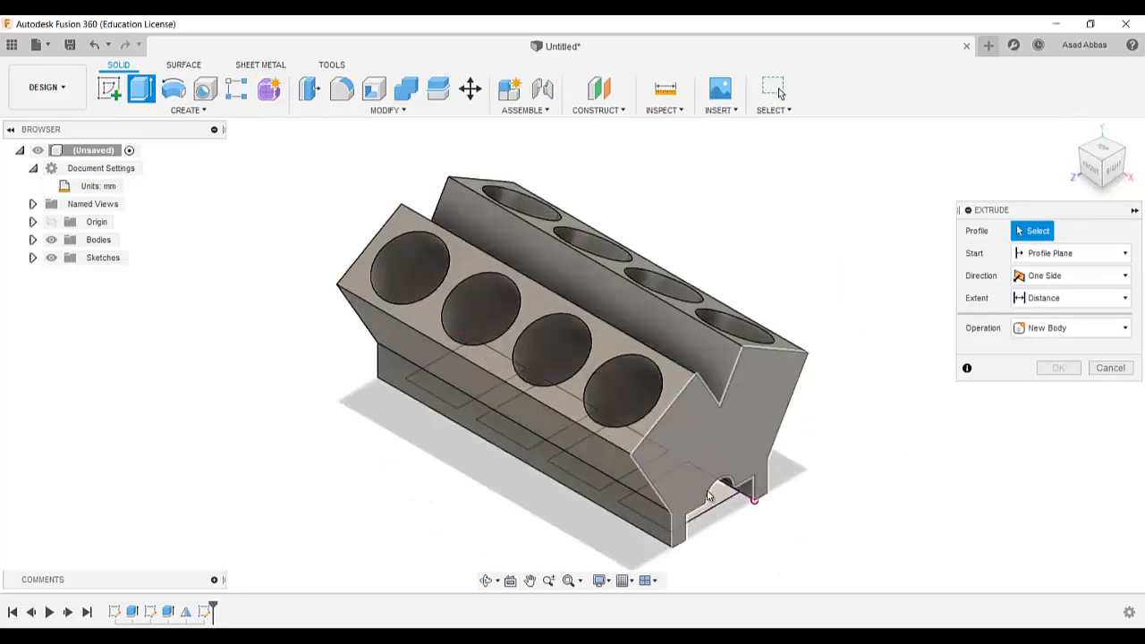
shift+middle_drag(737, 537, 746, 418)
click(690, 308)
click(624, 374)
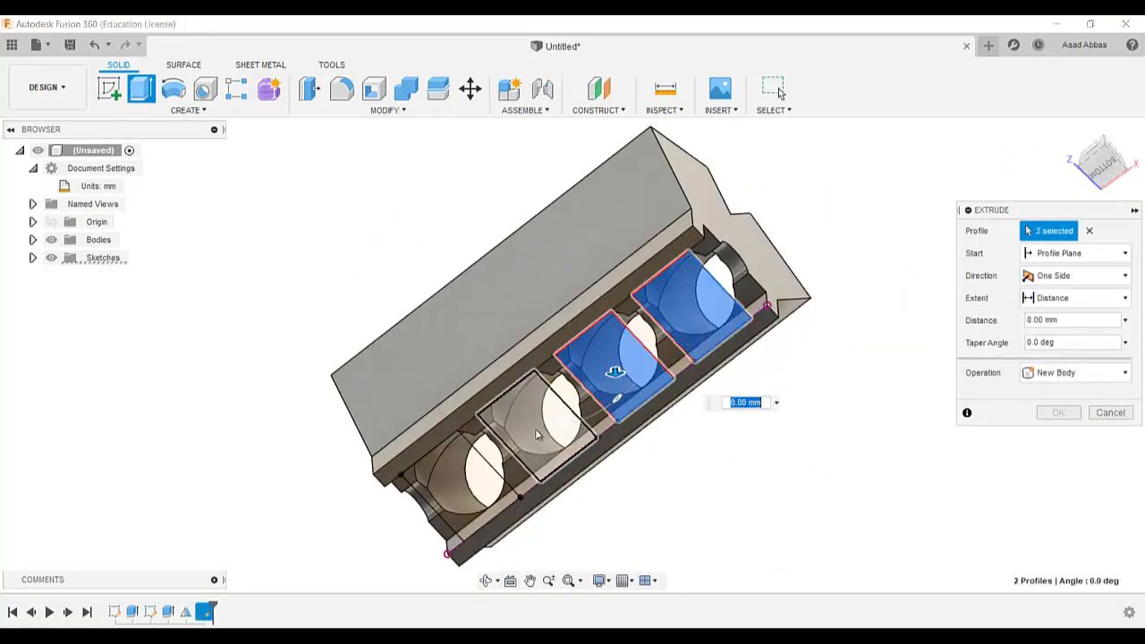
click(537, 416)
click(455, 485)
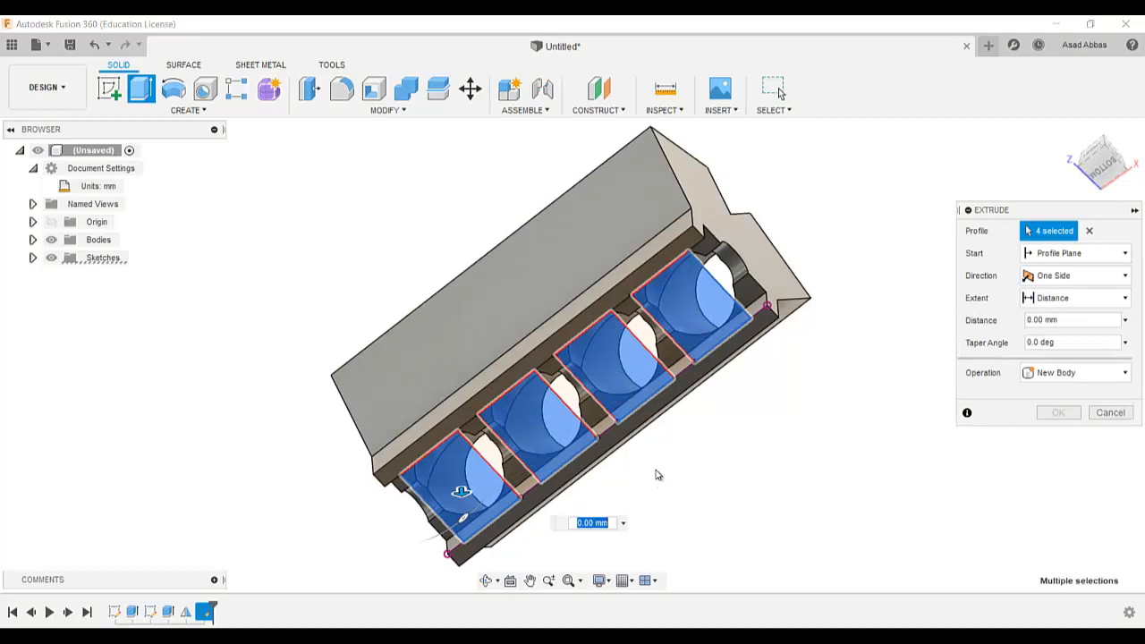
text(-34)
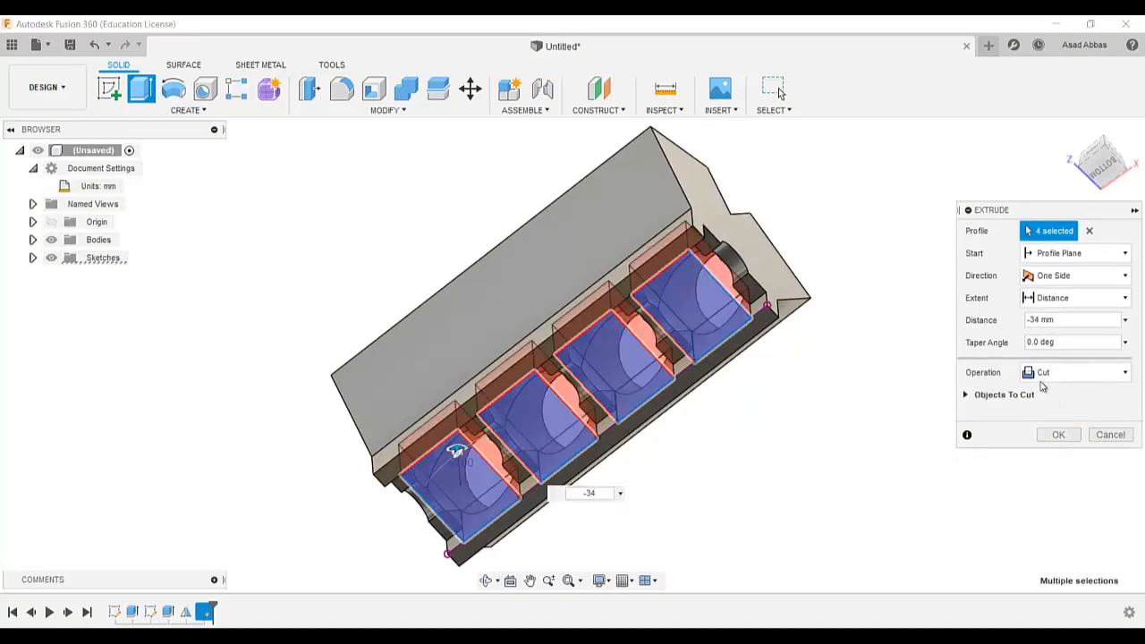
click(1057, 434)
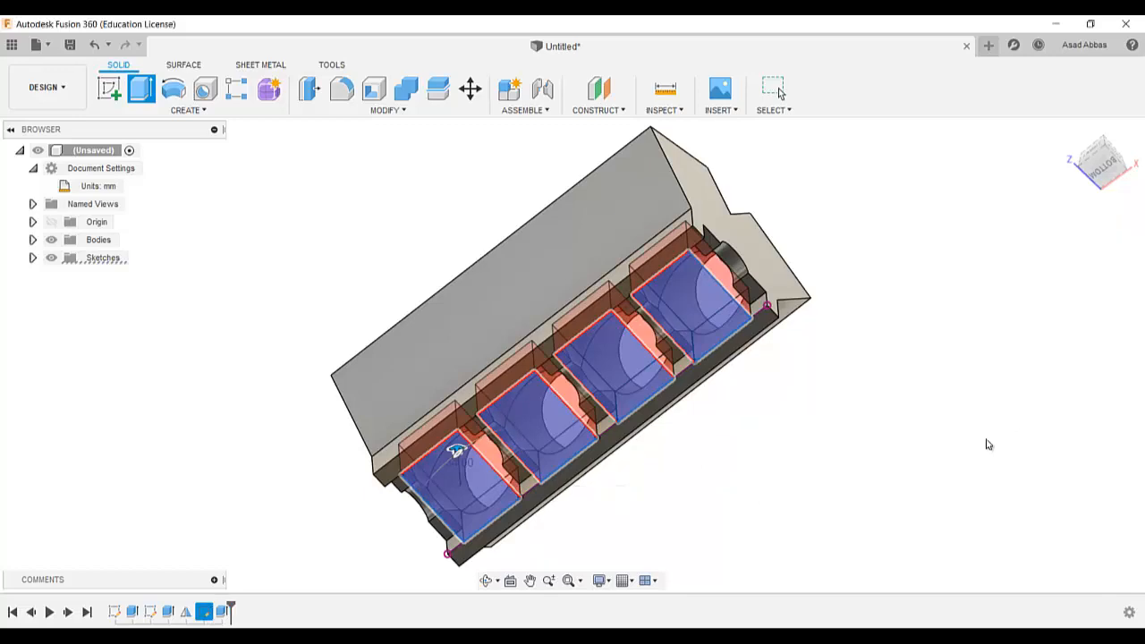
shift+middle_drag(805, 445, 761, 402)
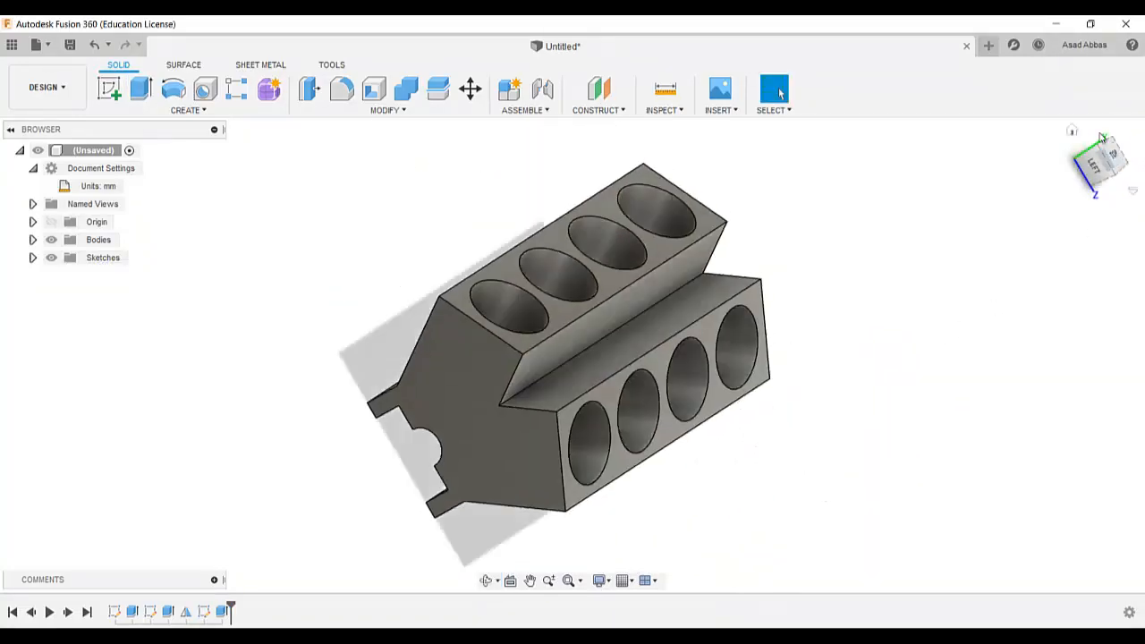
click(1072, 135)
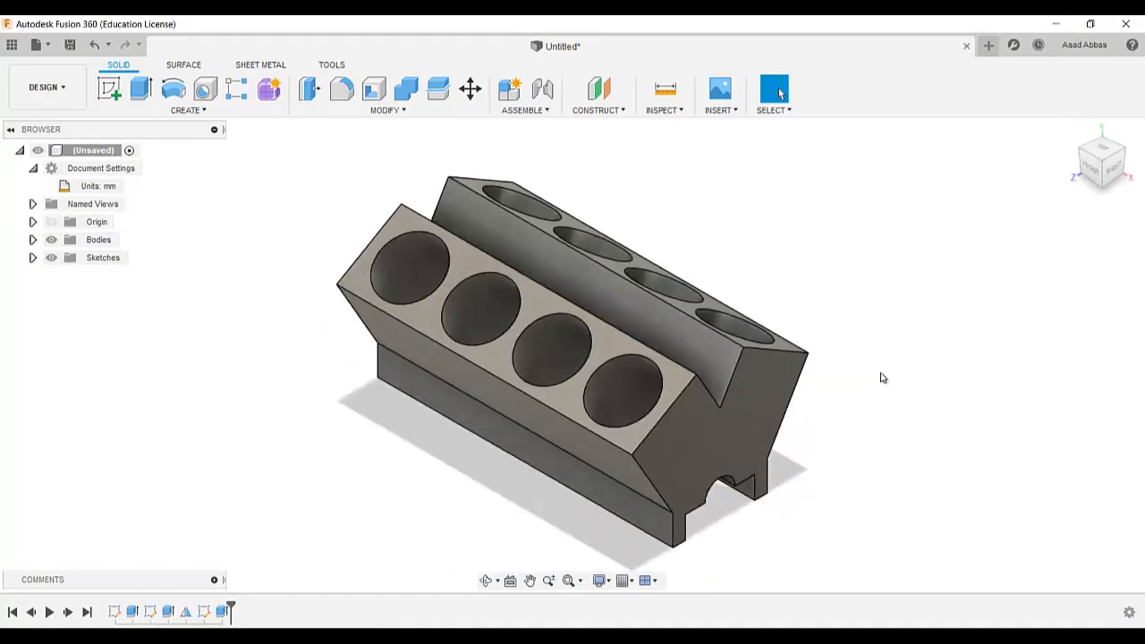